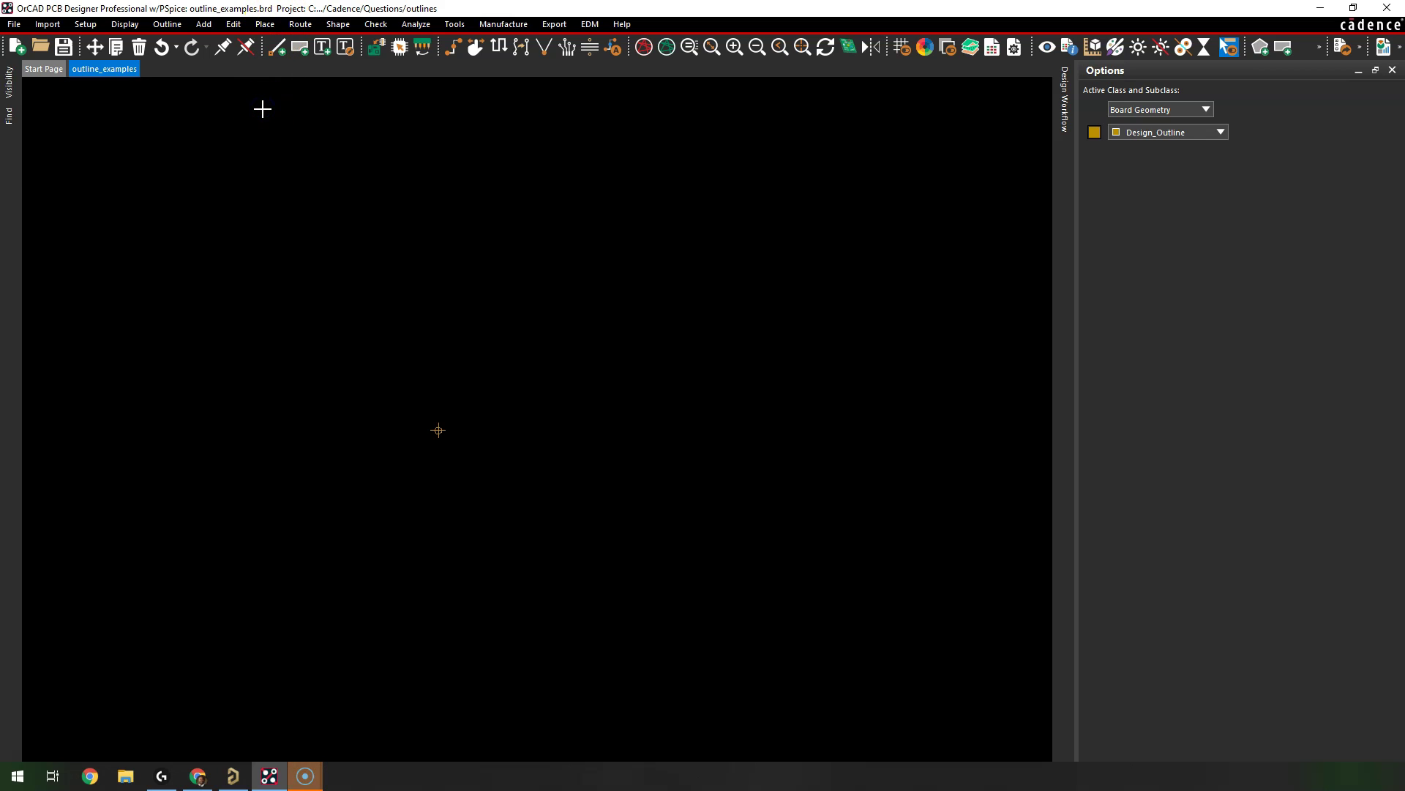
Step: Start the Shape > Rectangular command for the board outline
left_click(910, 93)
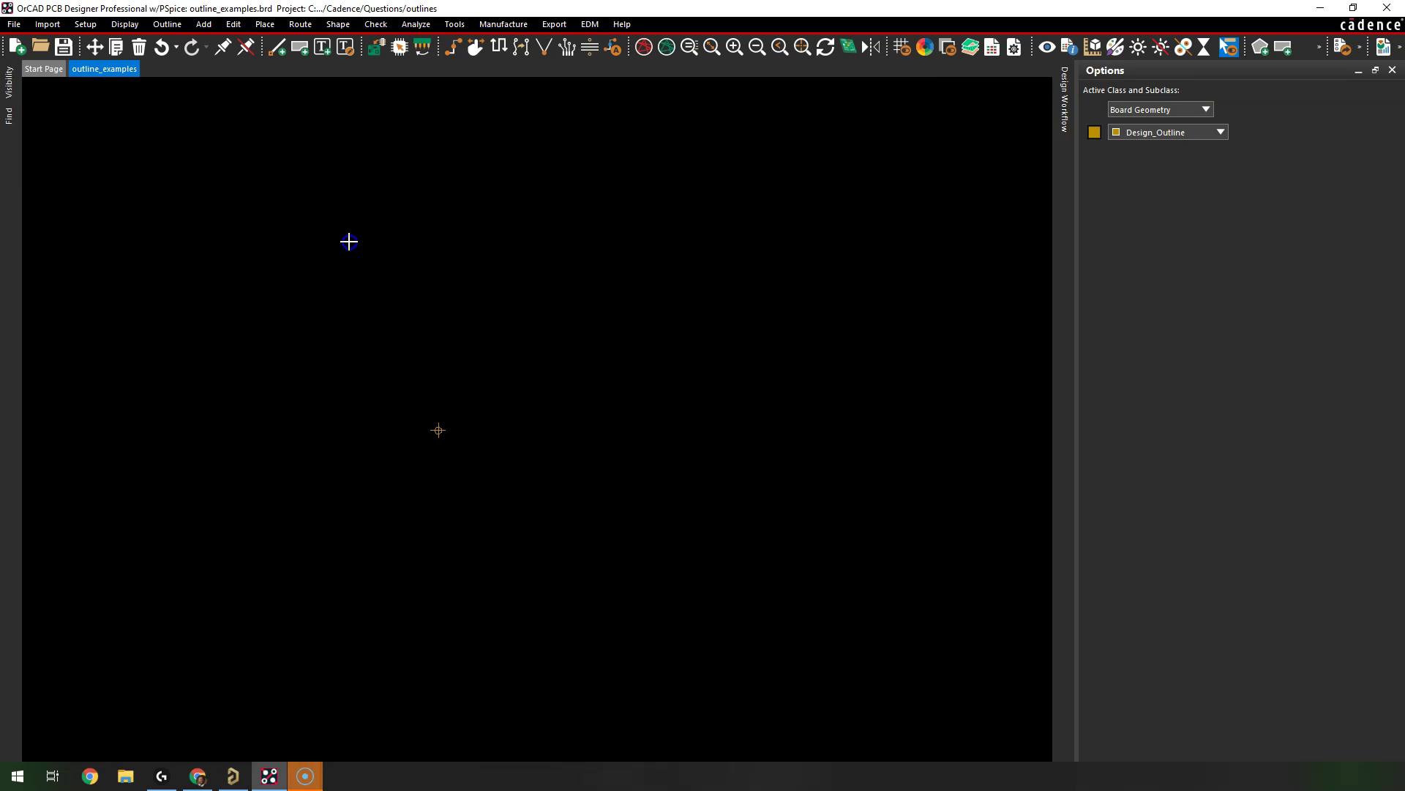
left_click(266, 25)
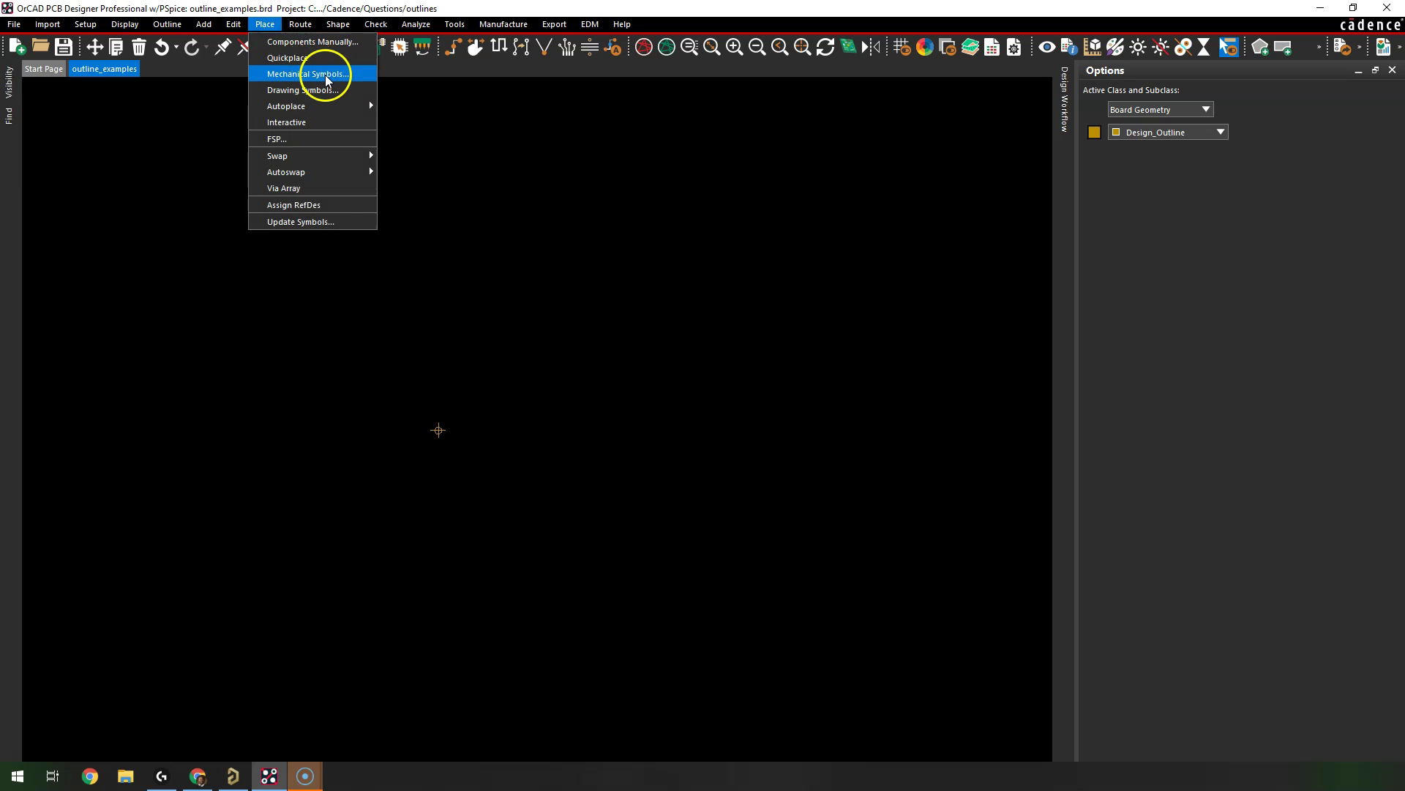
mouse_move(338, 25)
left_click(357, 57)
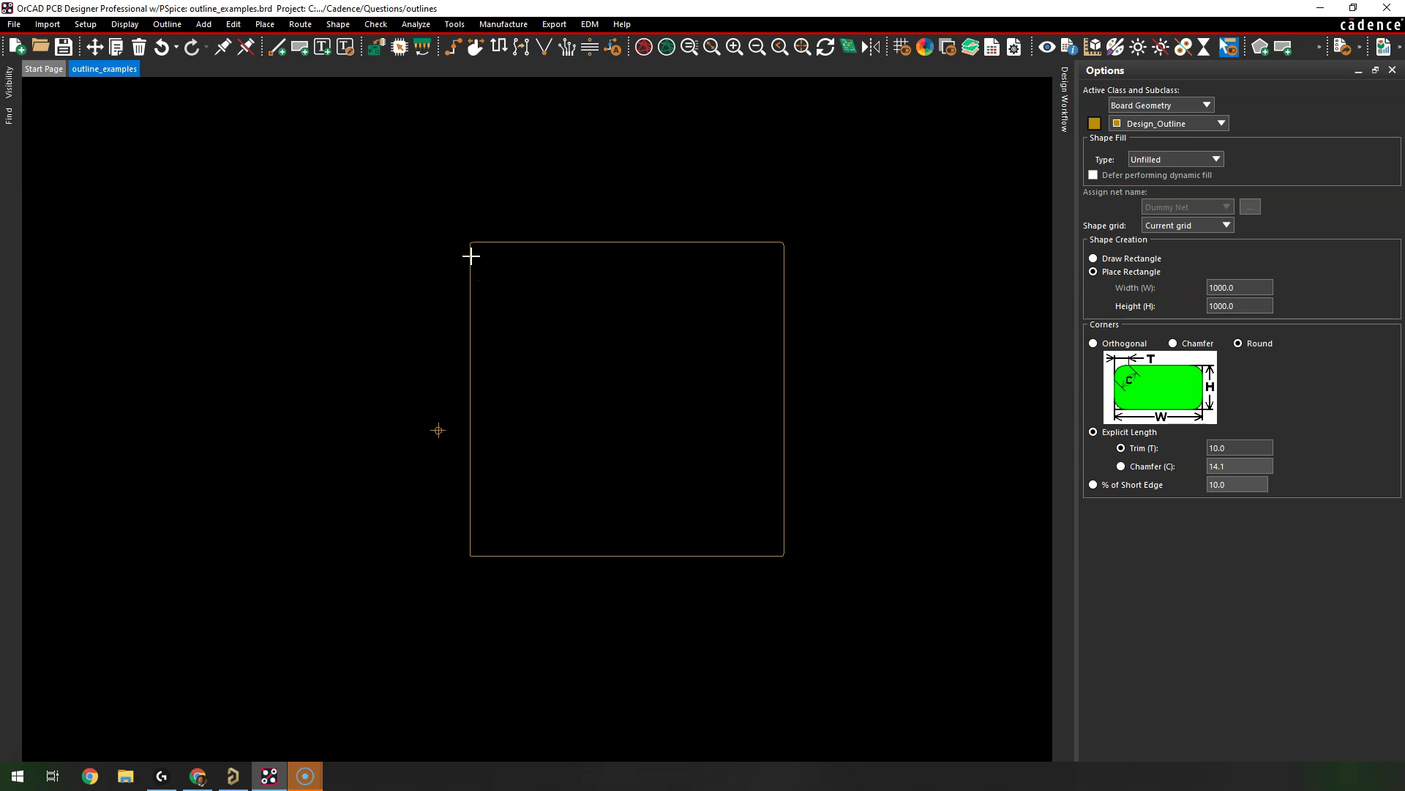
left_click_drag(483, 250, 901, 240)
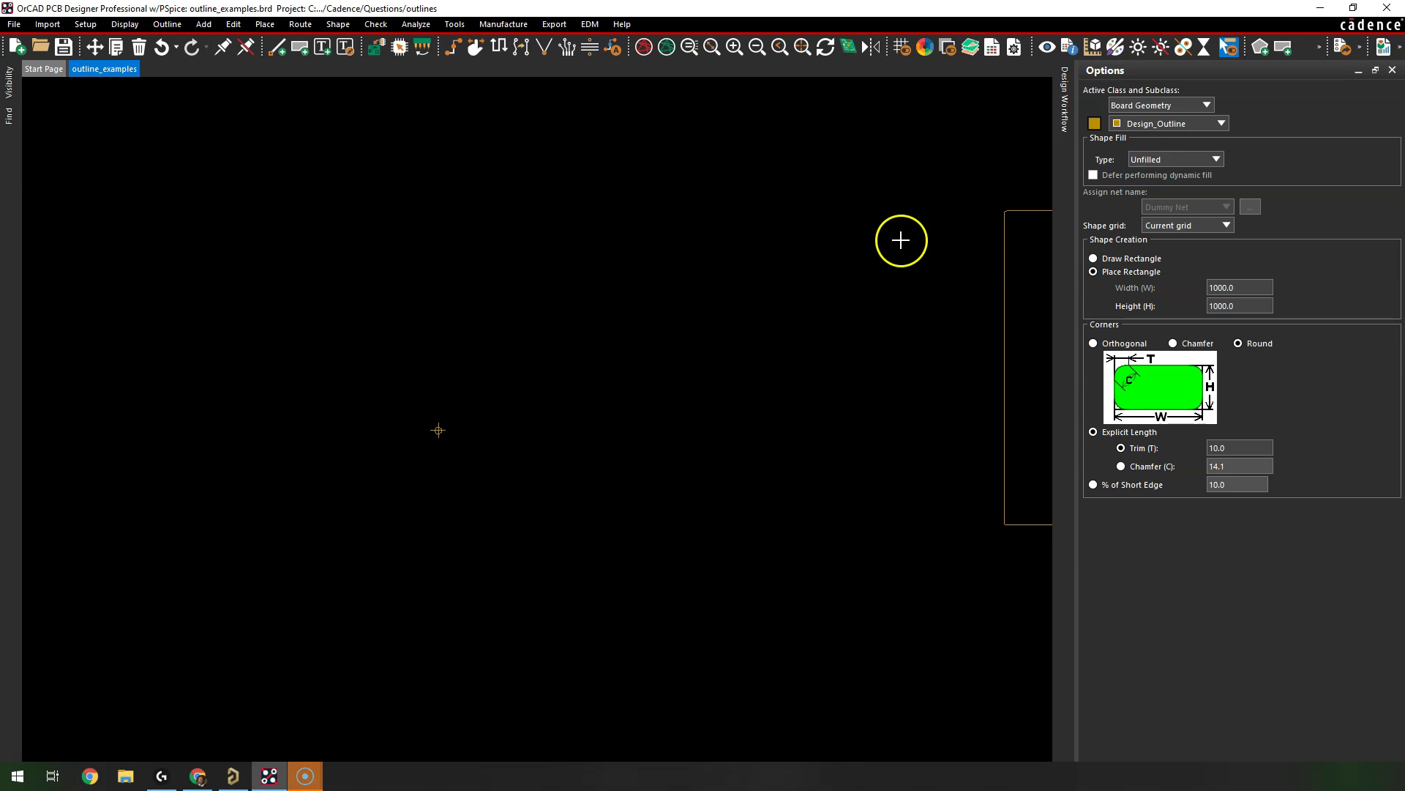
Step: Review the subclass, fill type, shape grid and width options, leaving them unchanged
left_click(1191, 124)
left_click(1189, 124)
left_click(1189, 123)
left_click(1187, 122)
left_click(1129, 155)
left_click(1280, 177)
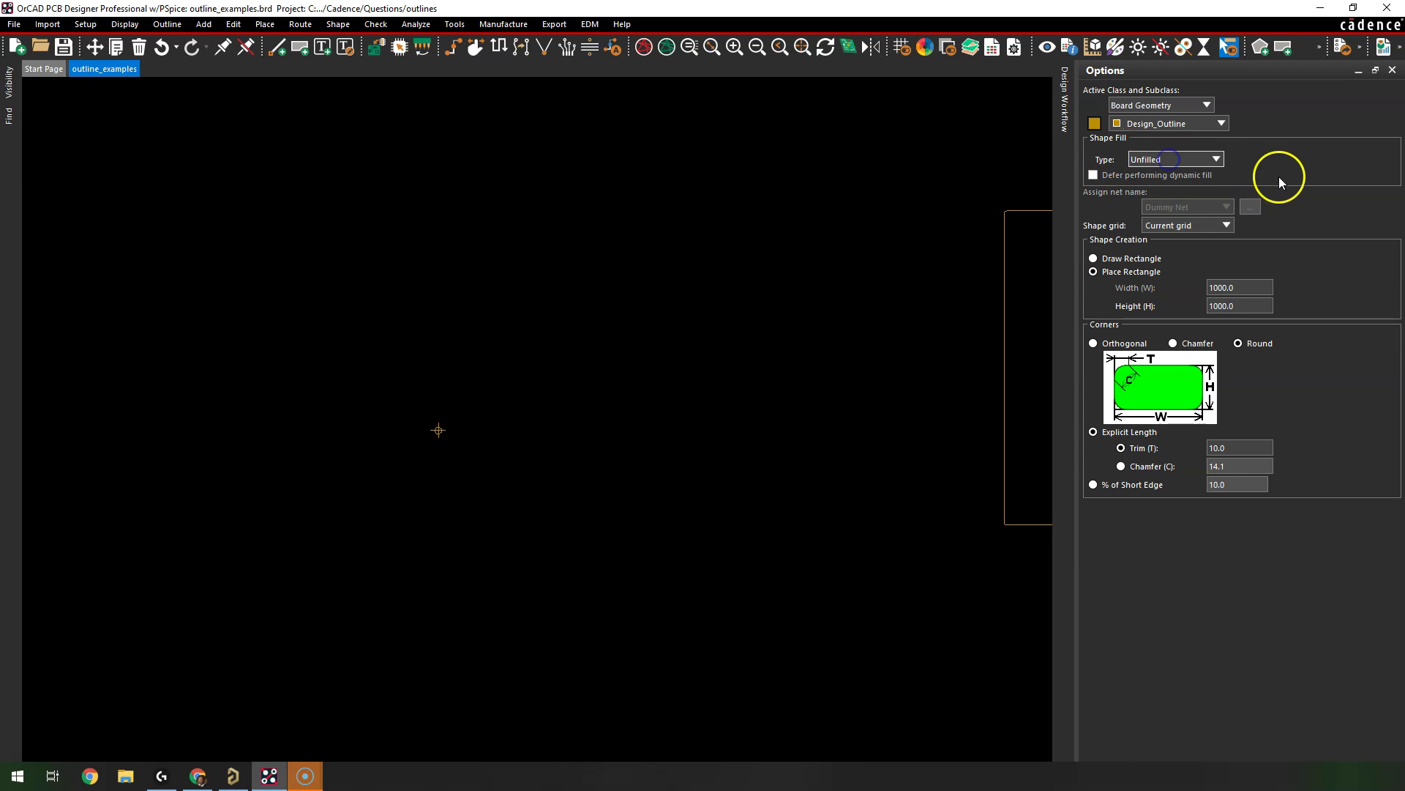
left_click(1227, 225)
left_click(1227, 226)
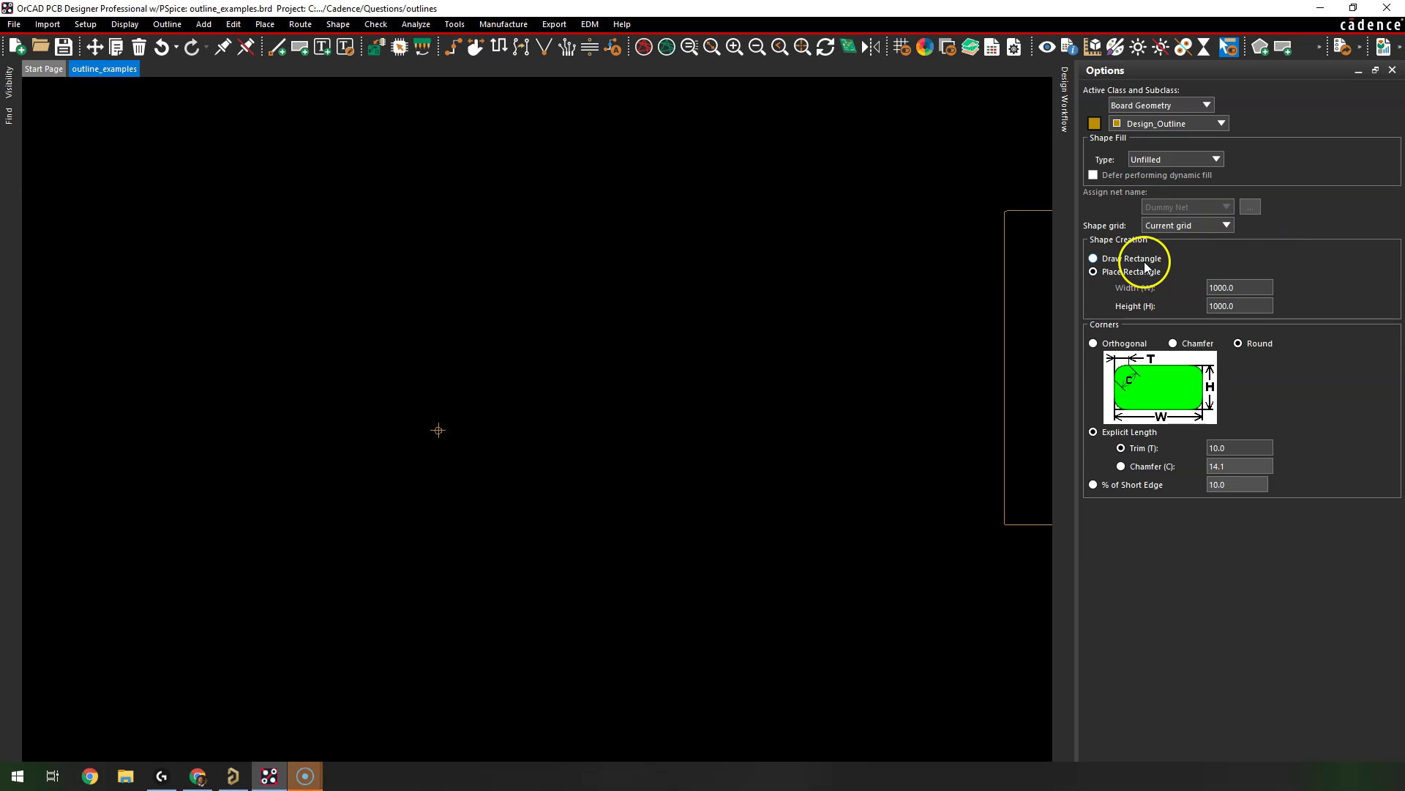
double_click(1237, 287)
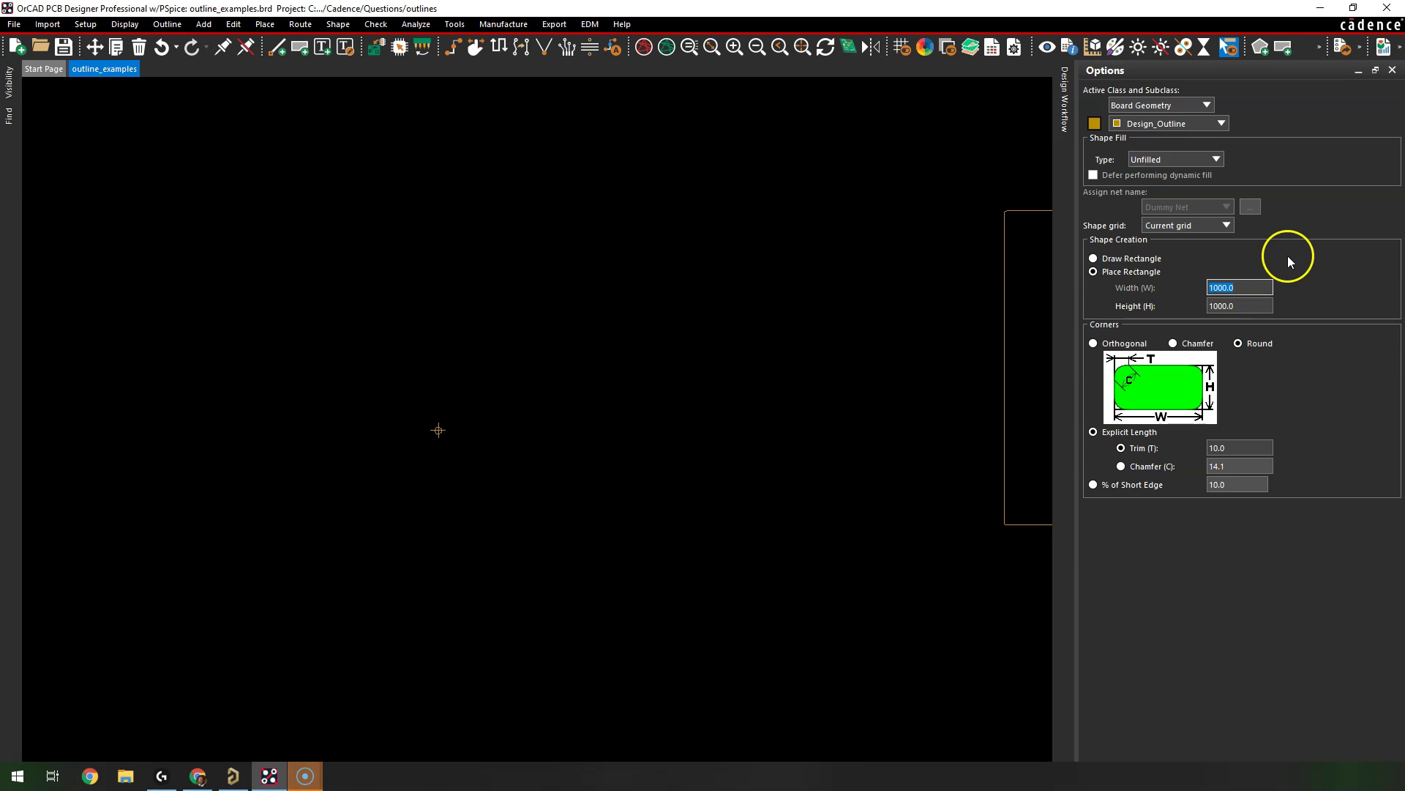
Step: Switch to corner-to-corner Draw Rectangle with rounded corners (Trim 10.0)
left_click(1145, 260)
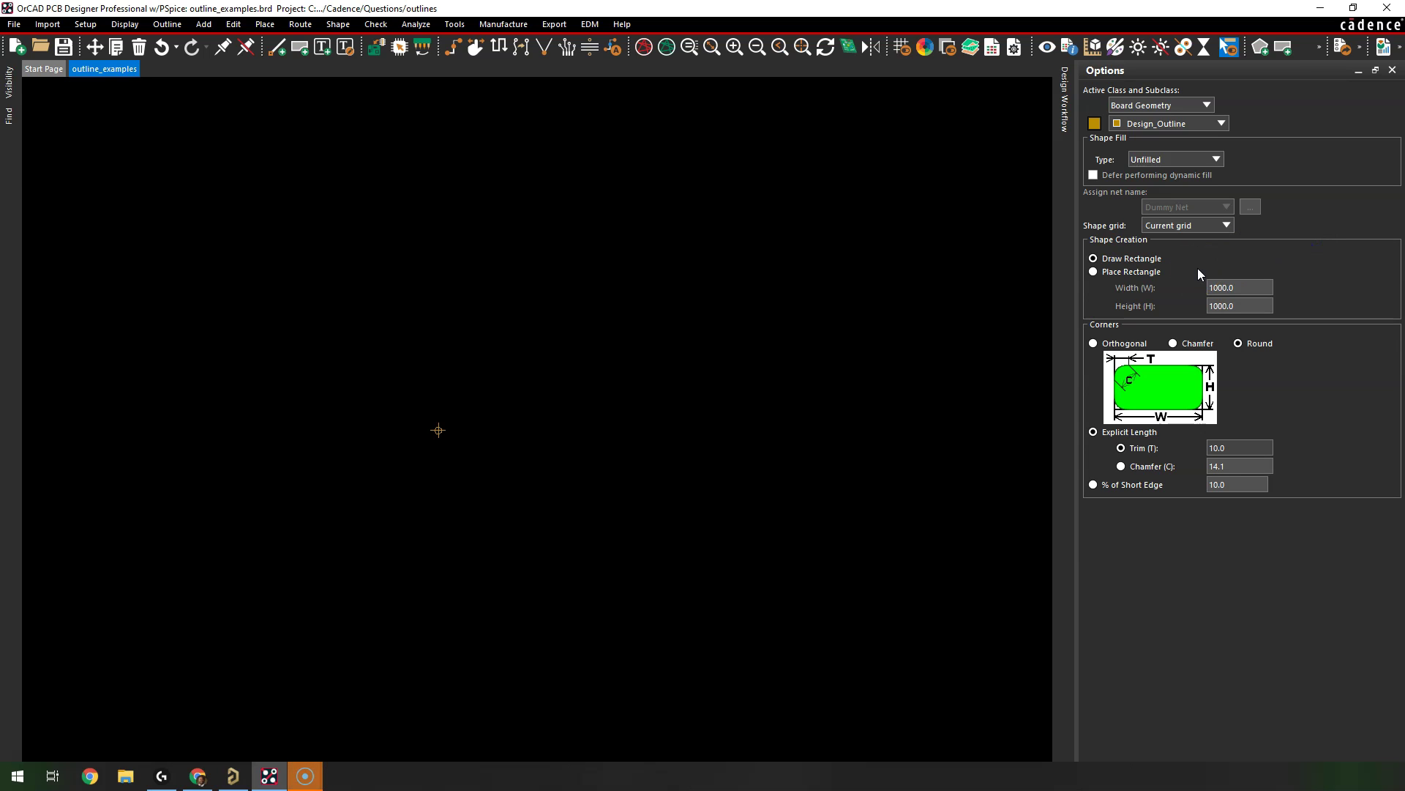
left_click(1161, 429)
left_click(1107, 344)
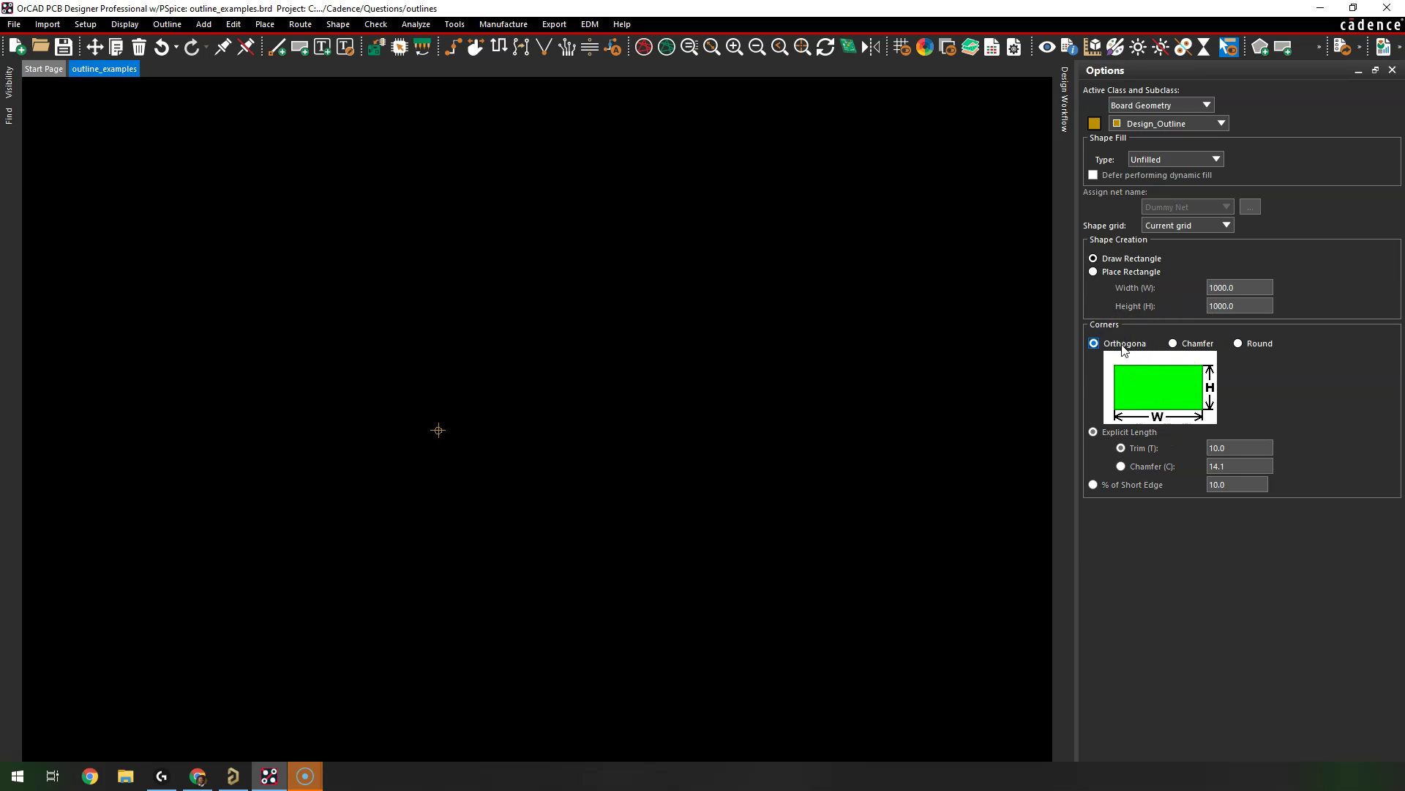
left_click(1133, 352)
left_click(1253, 344)
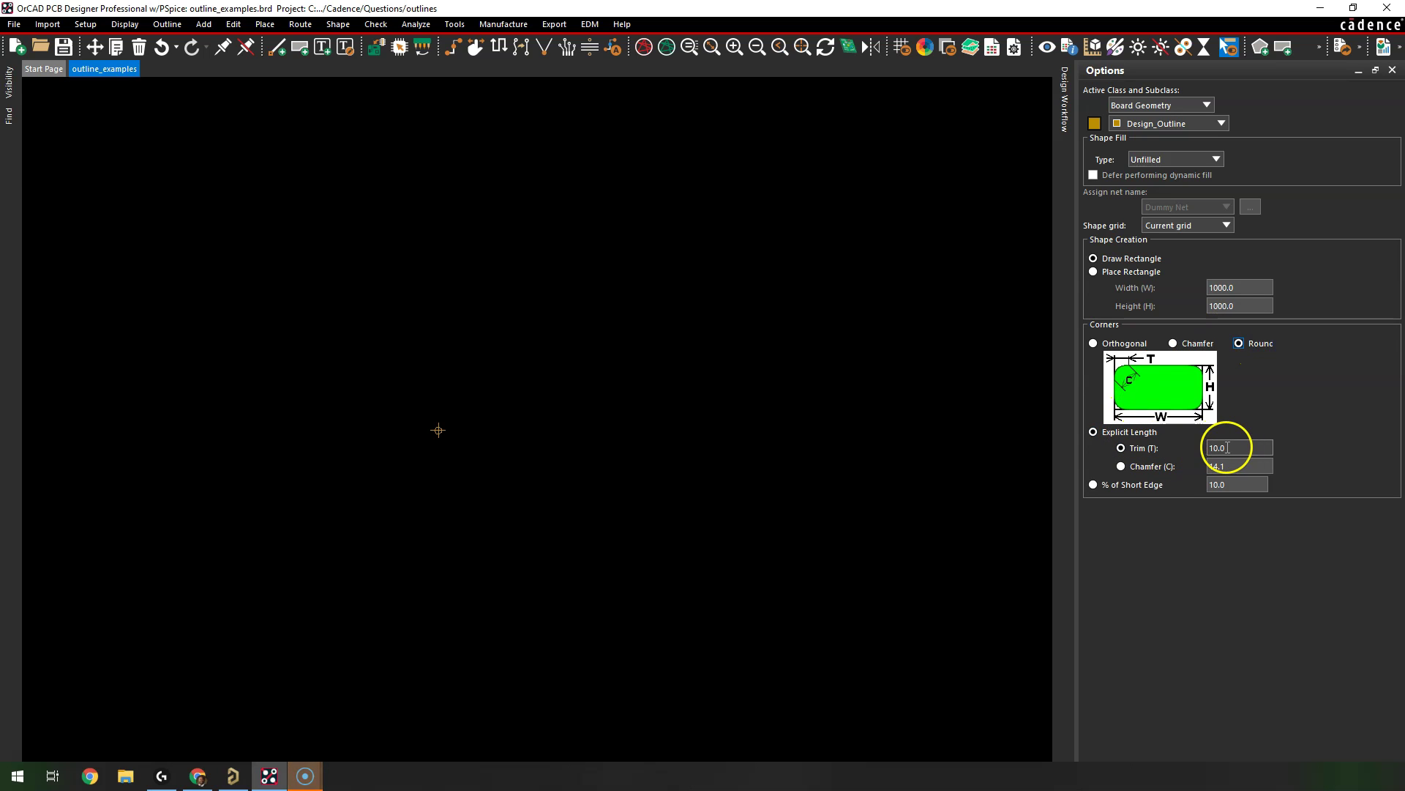
Step: Draw a trial rectangle and change the round-corner trim to 25
left_click(106, 271)
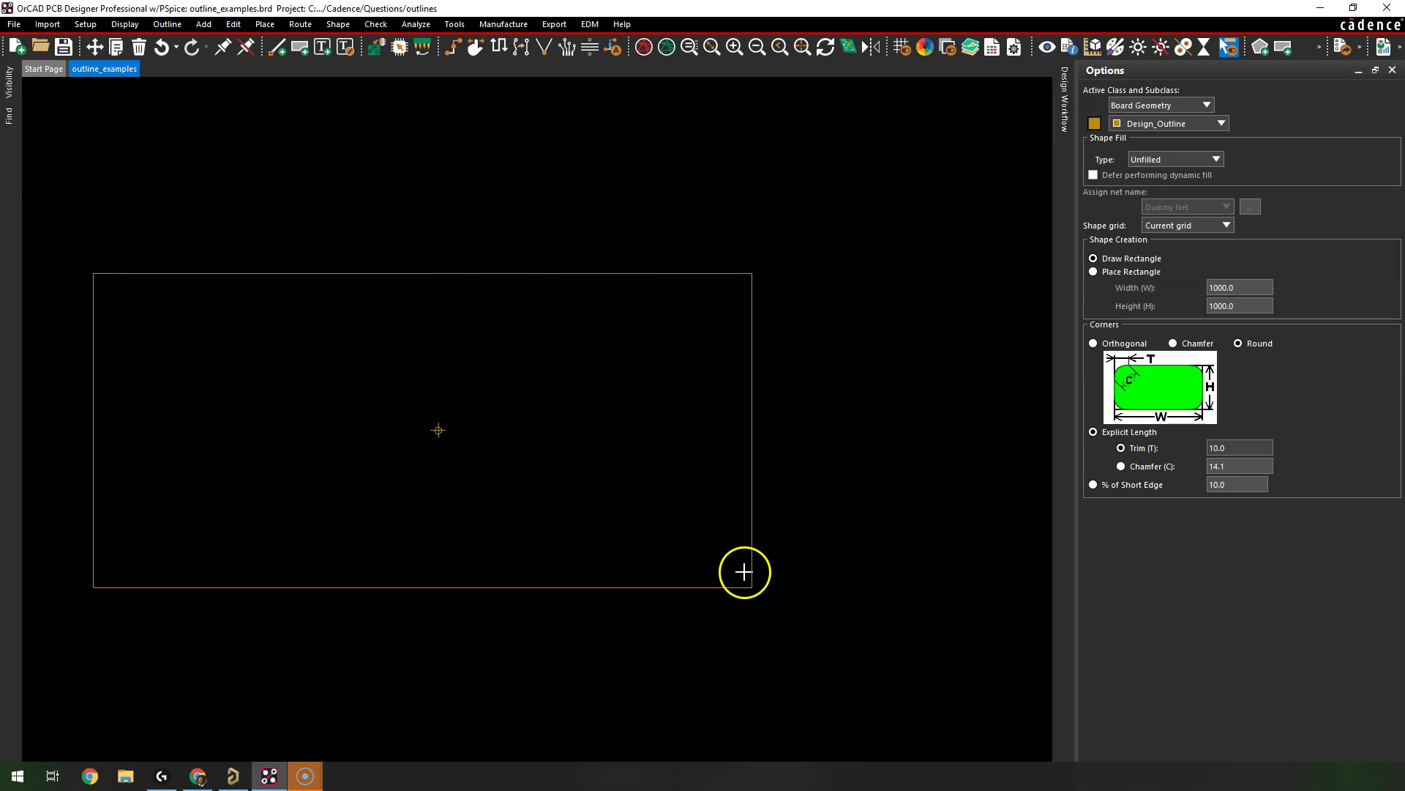
left_click(744, 575)
right_click(725, 354)
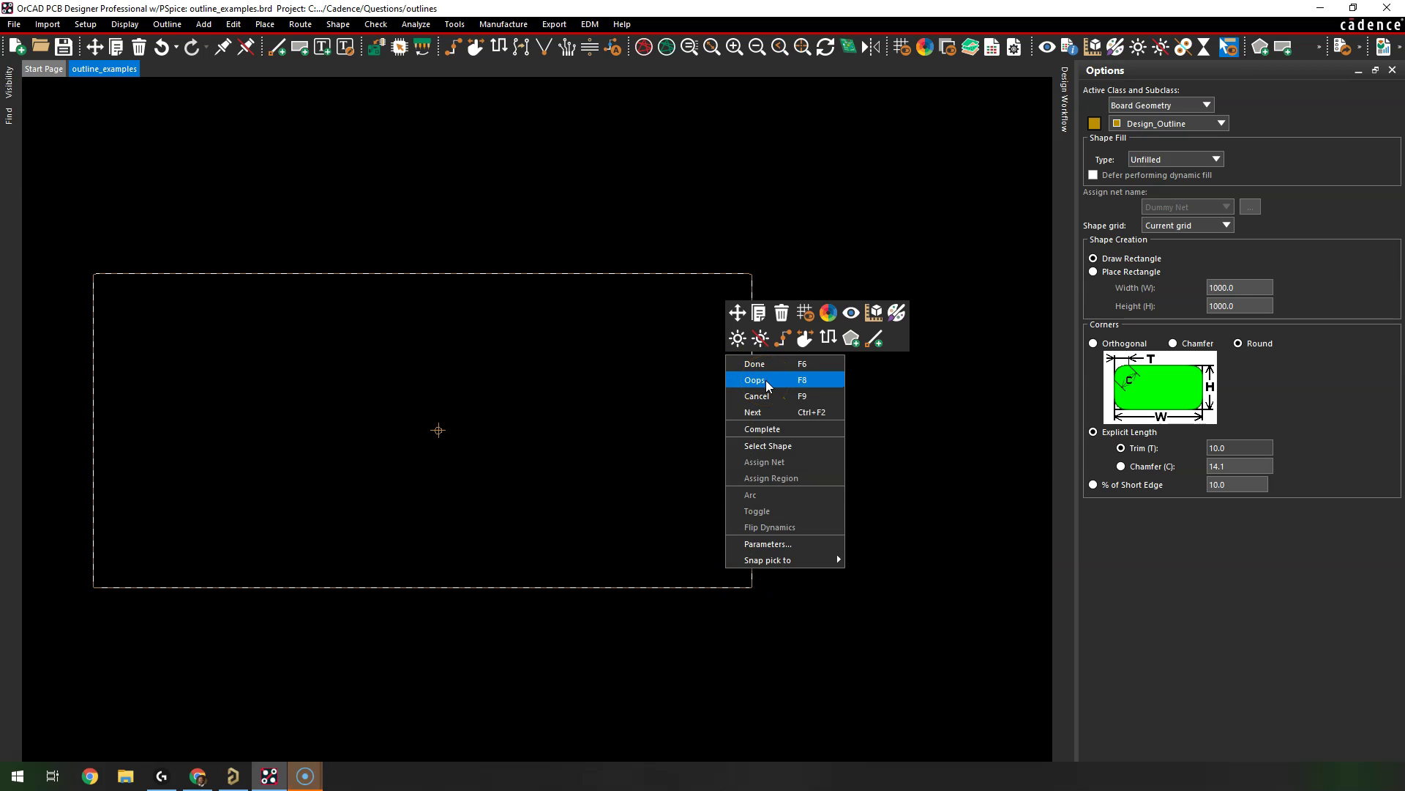
left_click(1243, 611)
scroll(765, 293, "up", 3)
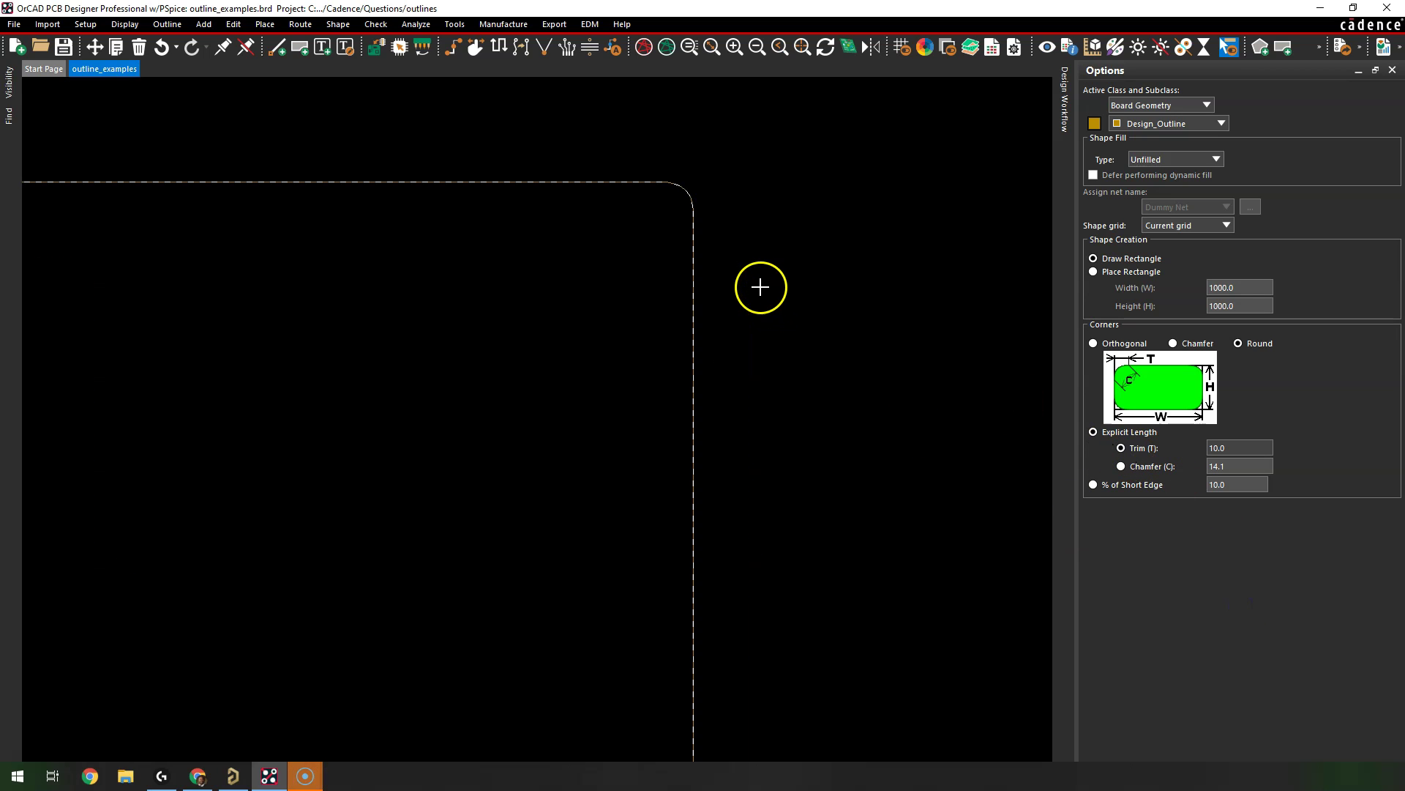
scroll(627, 166, "down", 4)
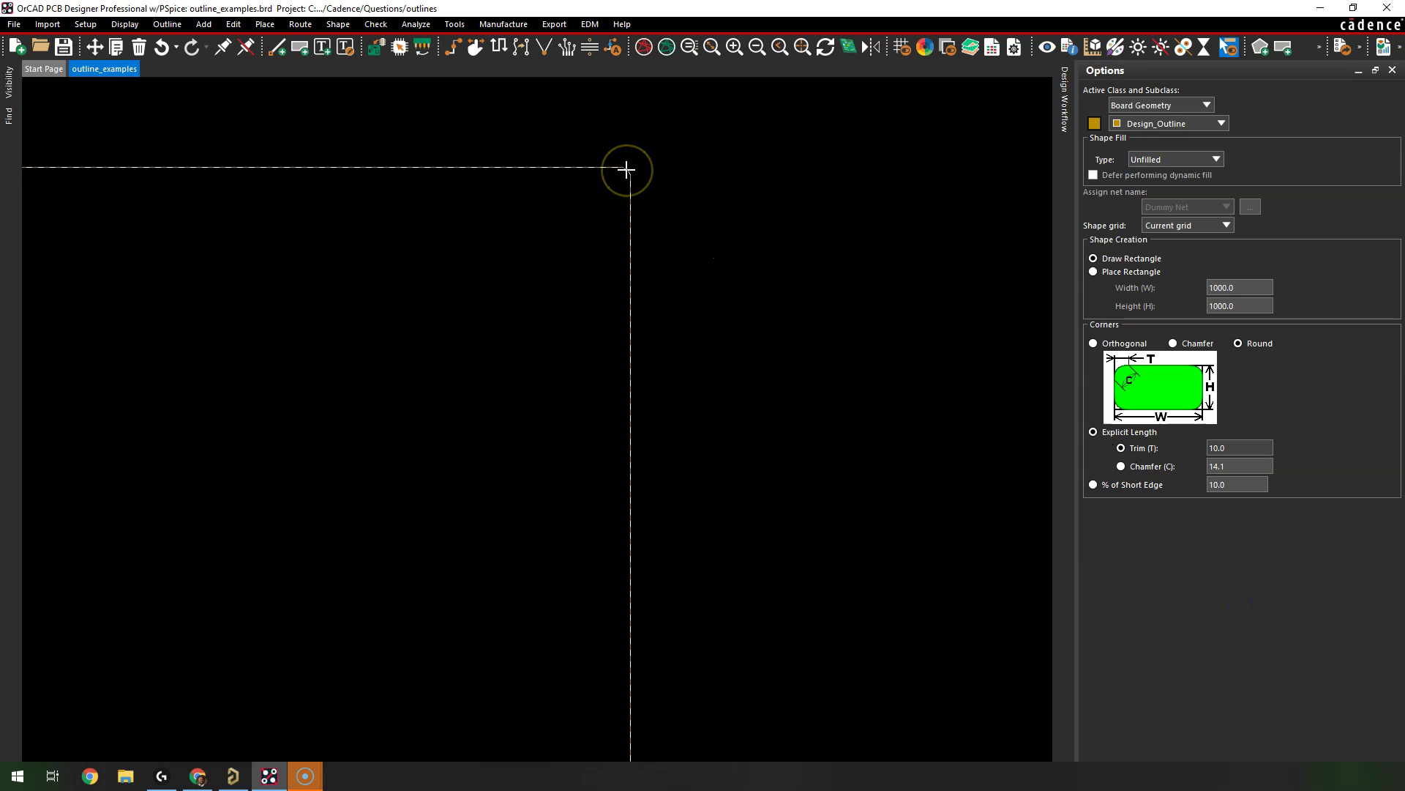
double_click(1235, 445)
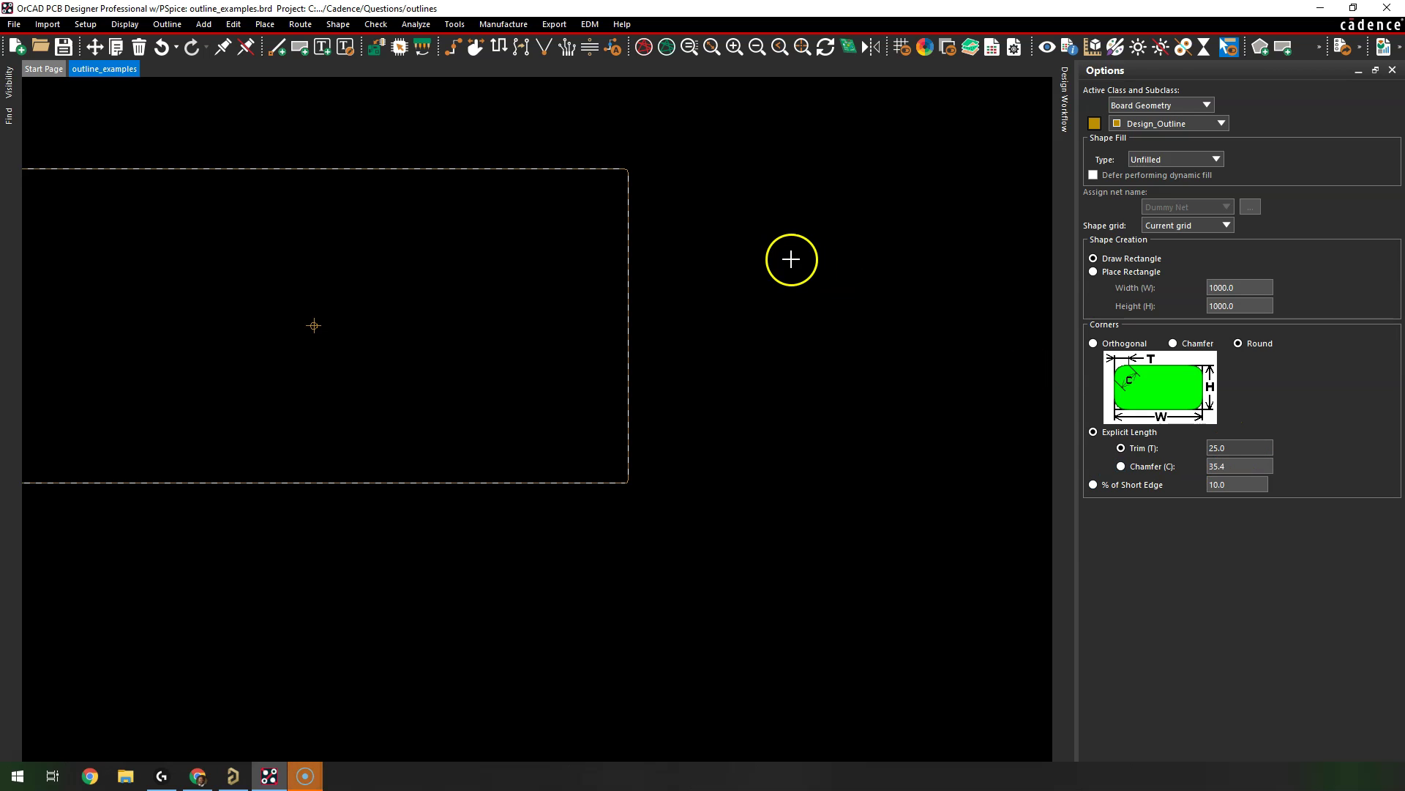
Step: Undo the trial rectangle's second corner and cancel the rectangle, keeping trim at 25
right_click(704, 211)
left_click(741, 223)
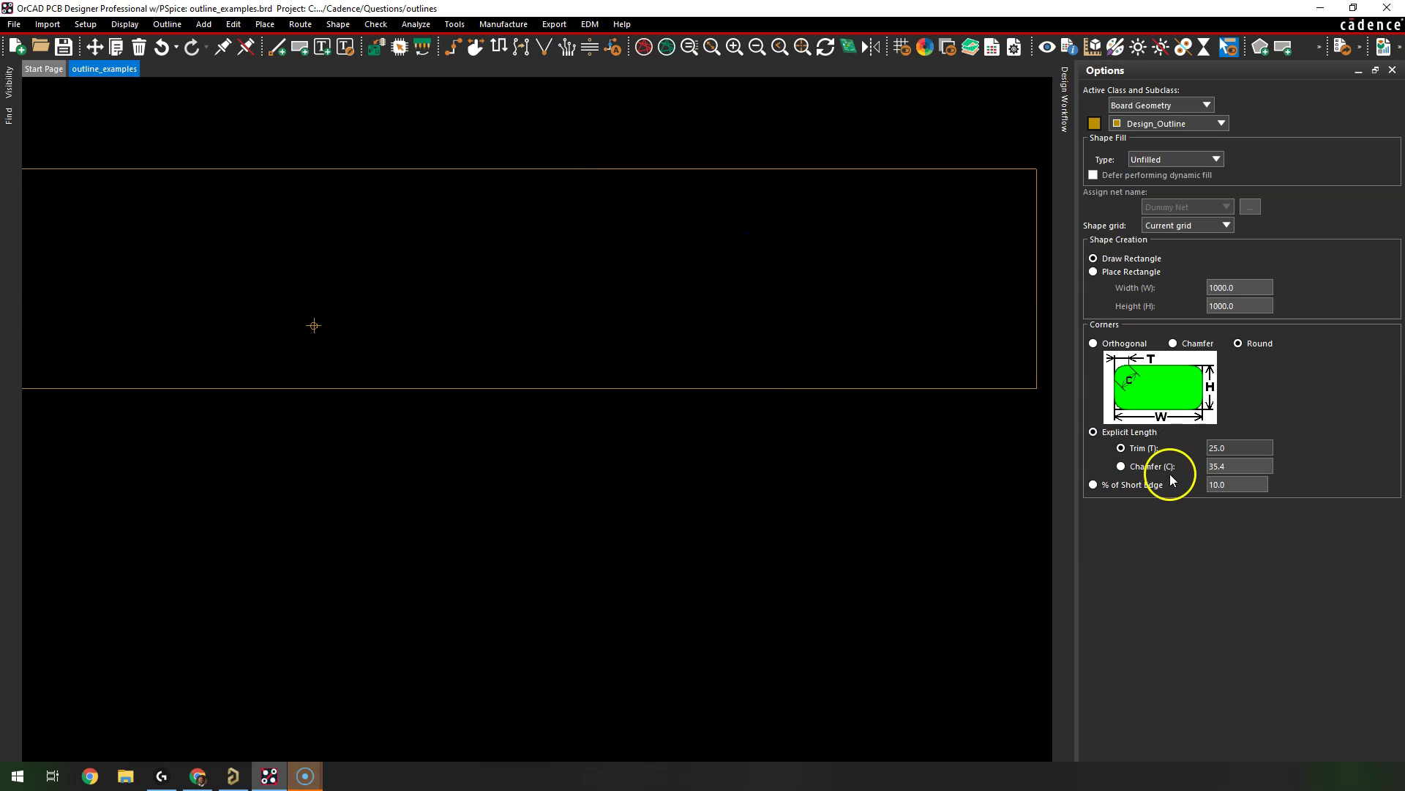
right_click(555, 289)
left_click(574, 308)
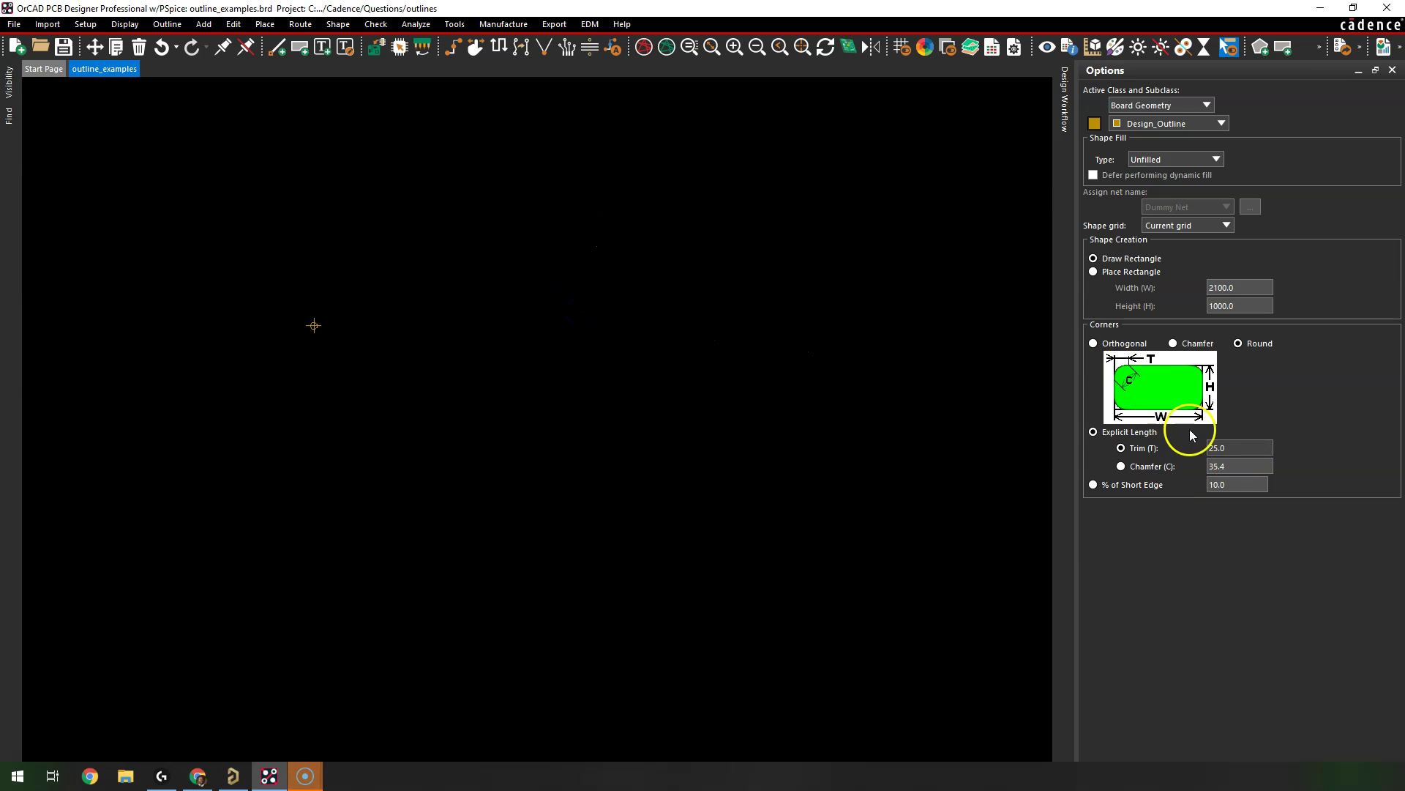
left_click(1243, 448)
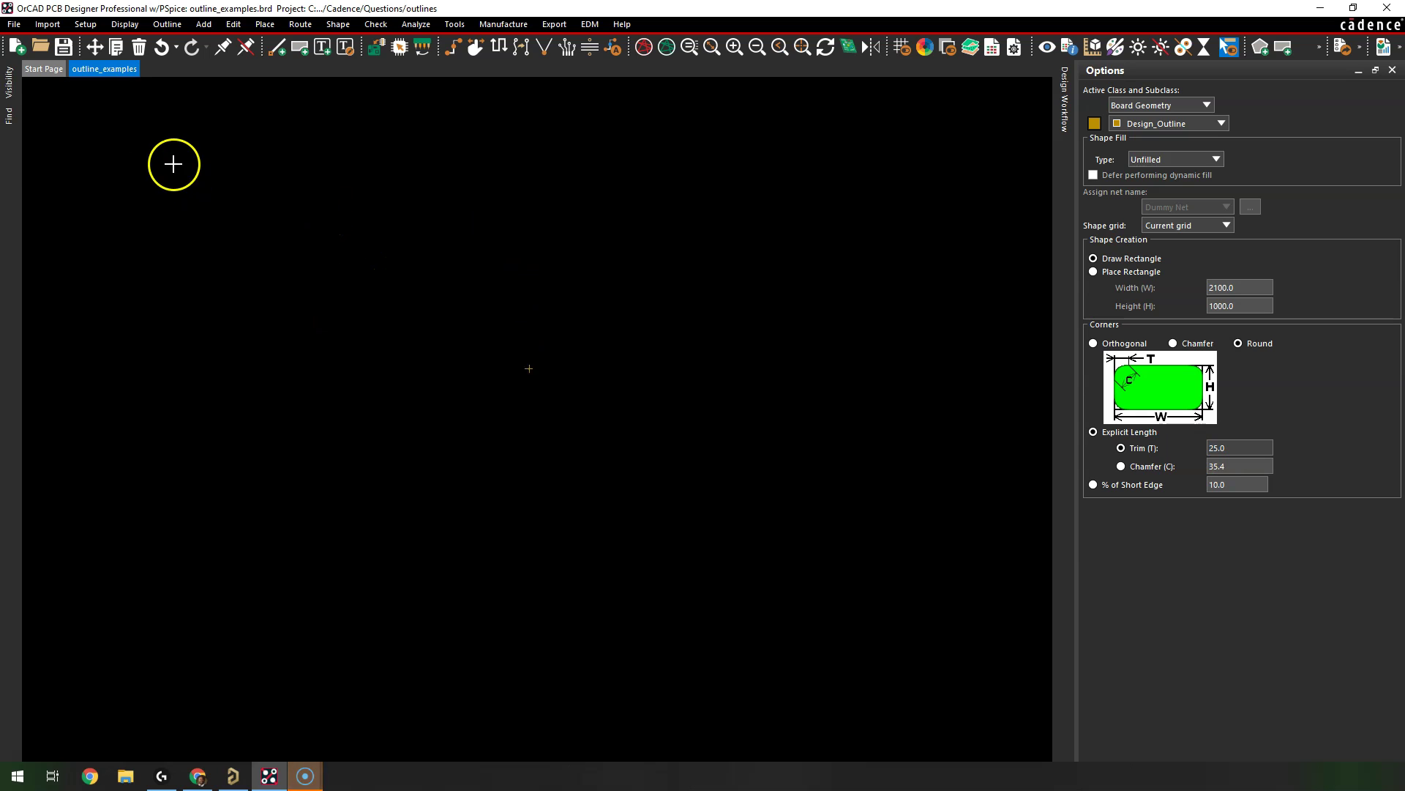
Step: Drag a rounded-corner rectangle around the canvas centre as the Design_Outline and choose Done
left_click_drag(331, 270, 842, 528)
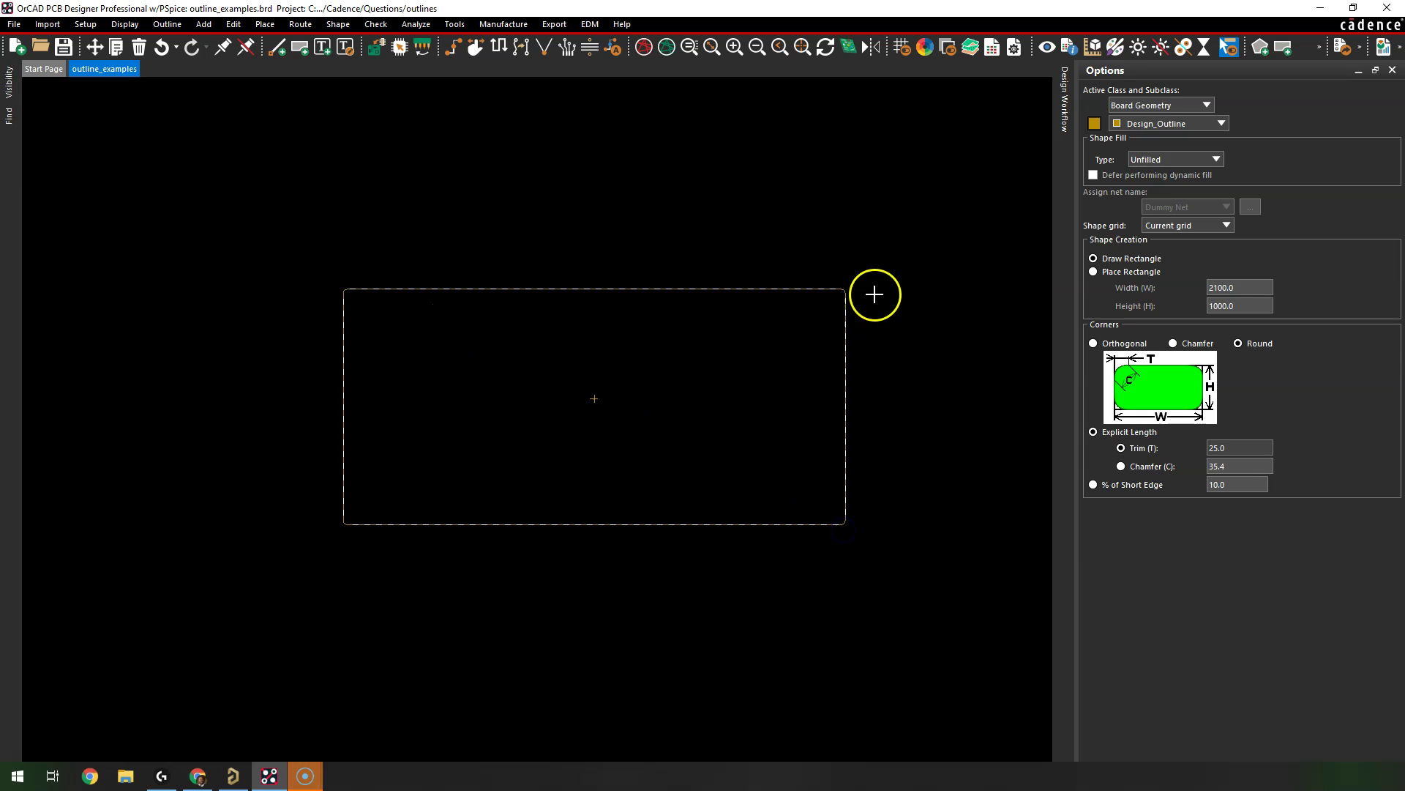
scroll(801, 327, "up", 2)
scroll(799, 325, "down", 1)
scroll(888, 251, "up", 1)
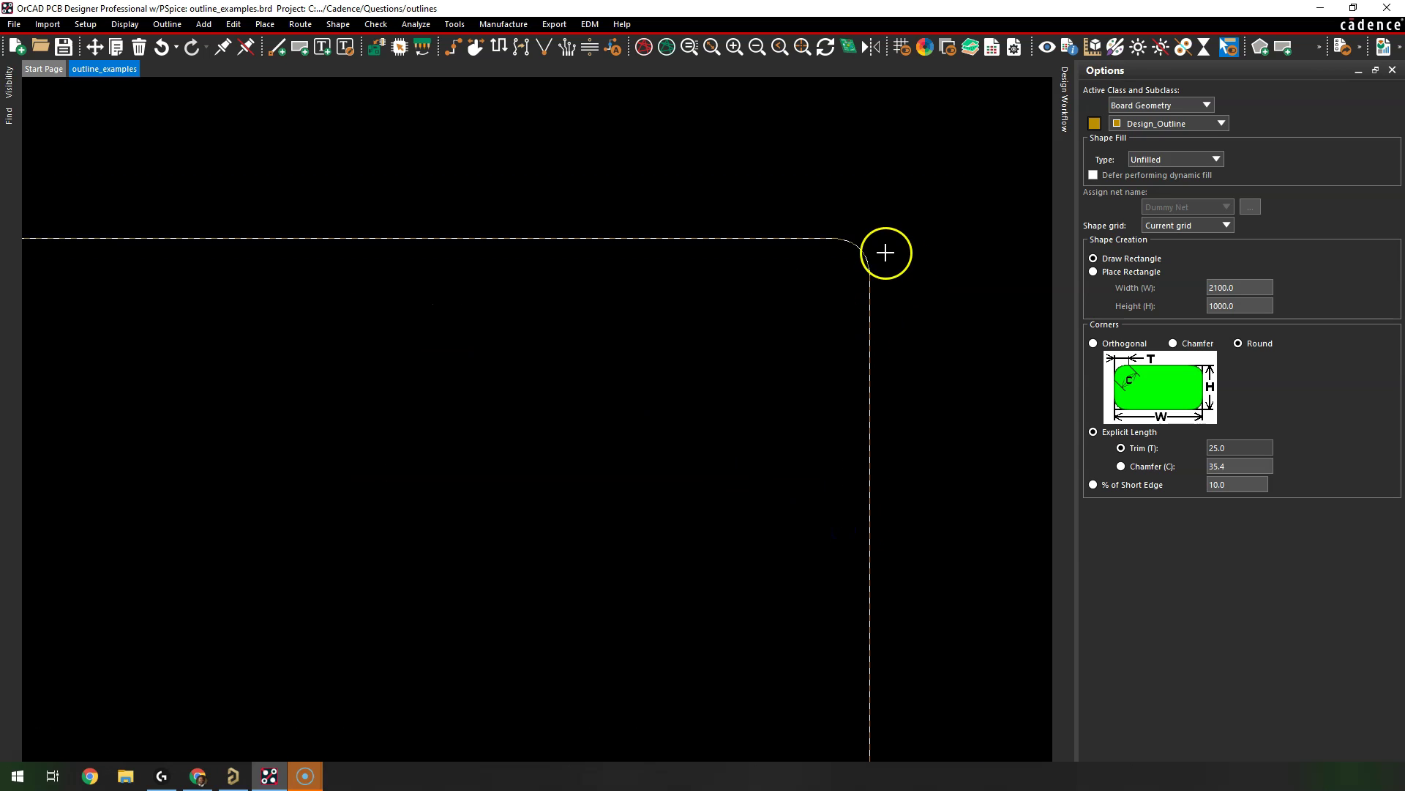
scroll(885, 248, "down", 3)
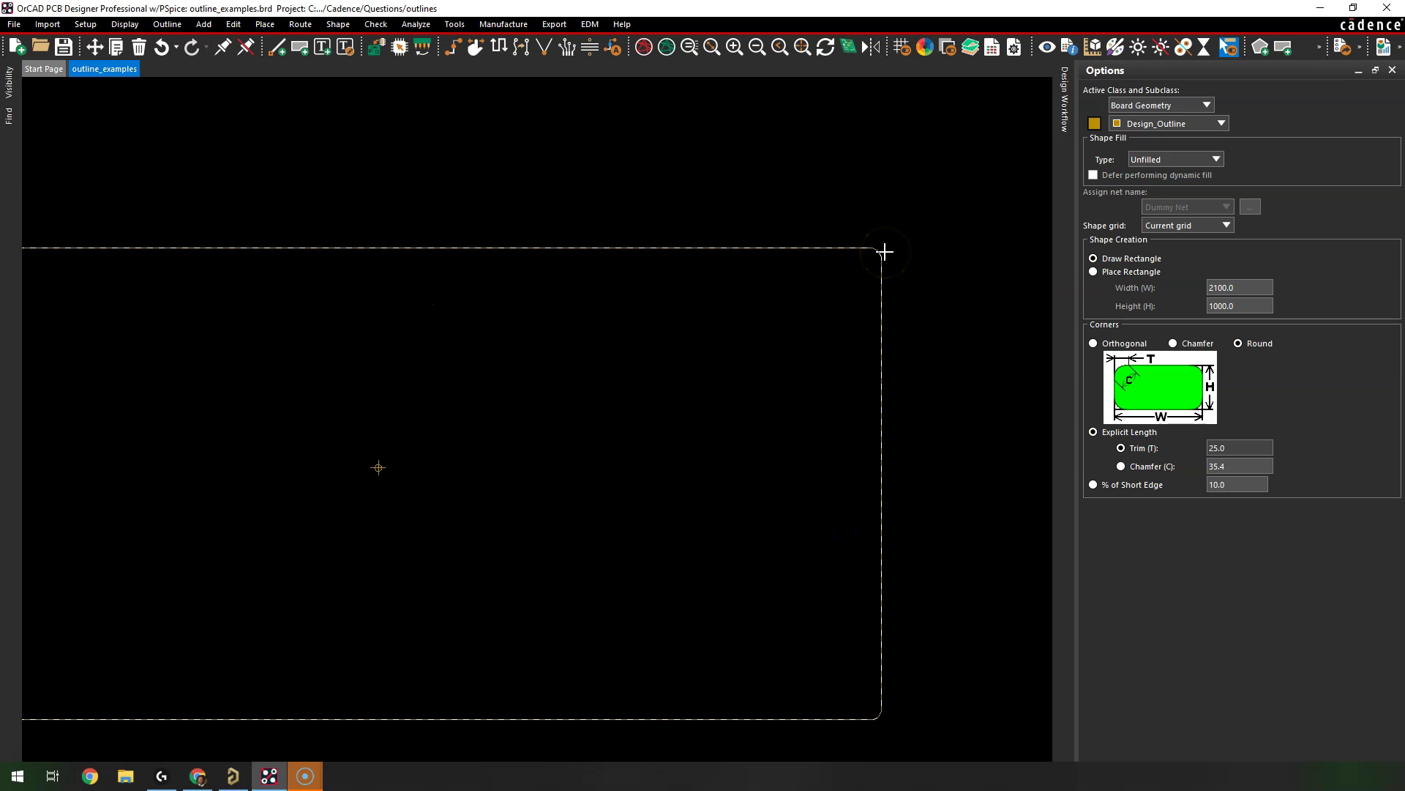
right_click(755, 287)
left_click(774, 302)
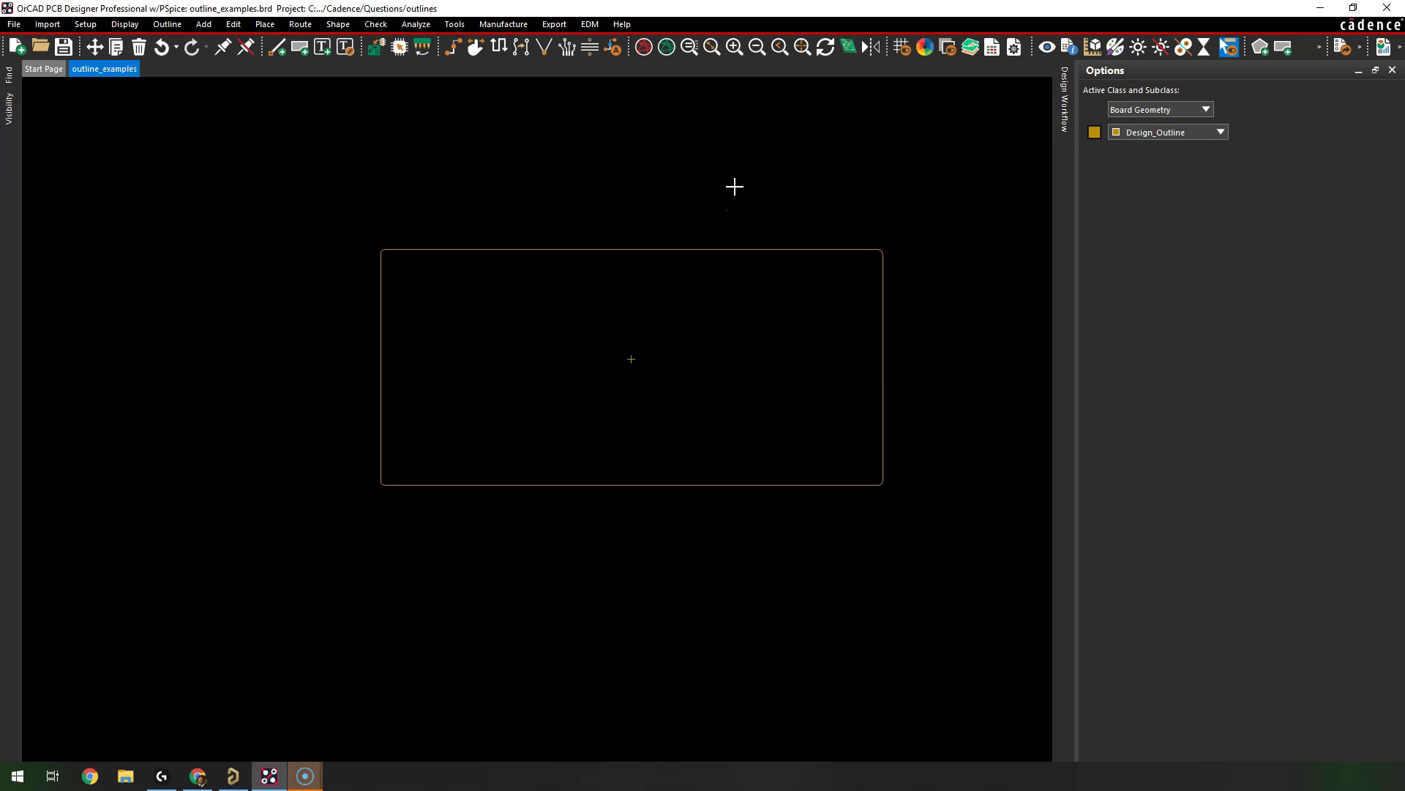
left_click(339, 25)
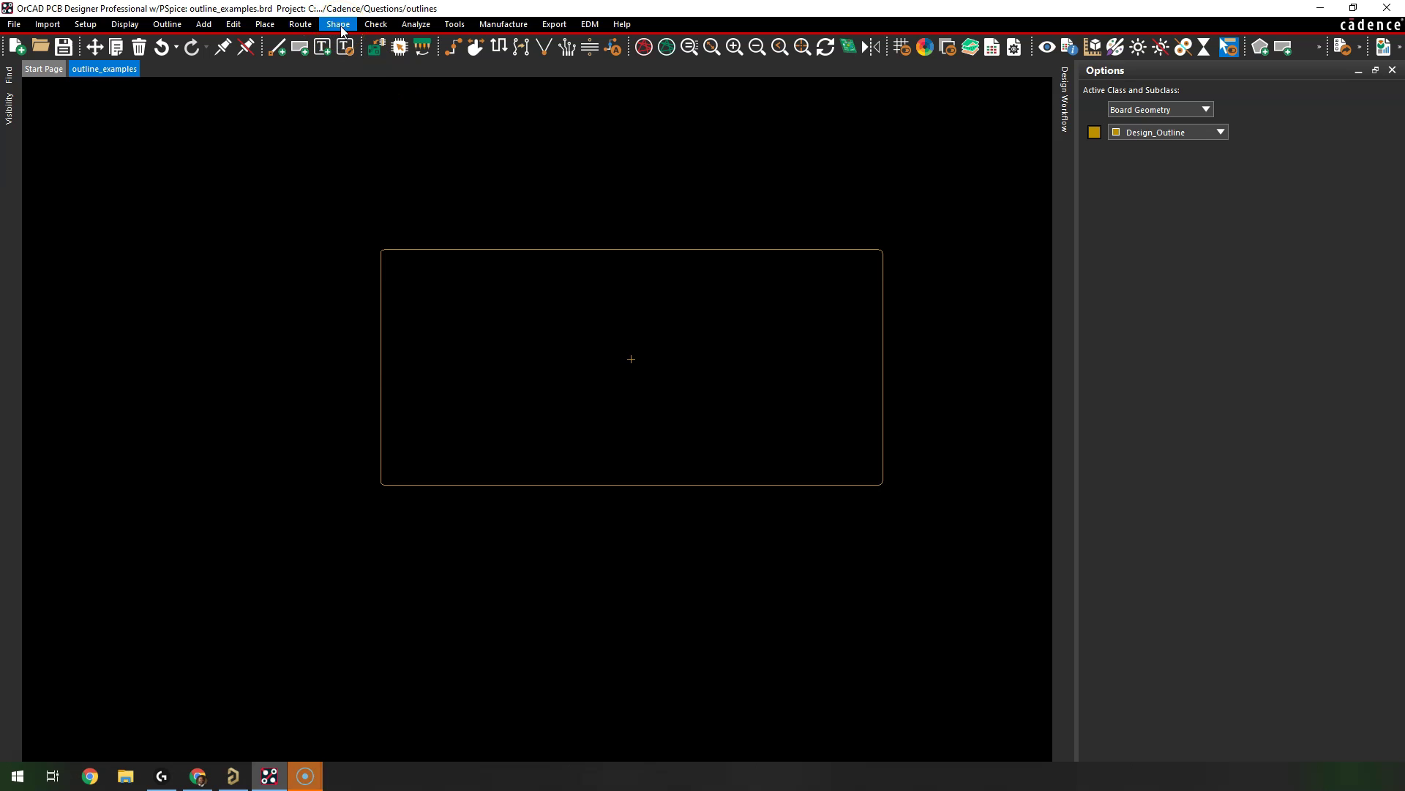
Step: Start placing circles on the Board Geometry/Cutout subclass
left_click(345, 25)
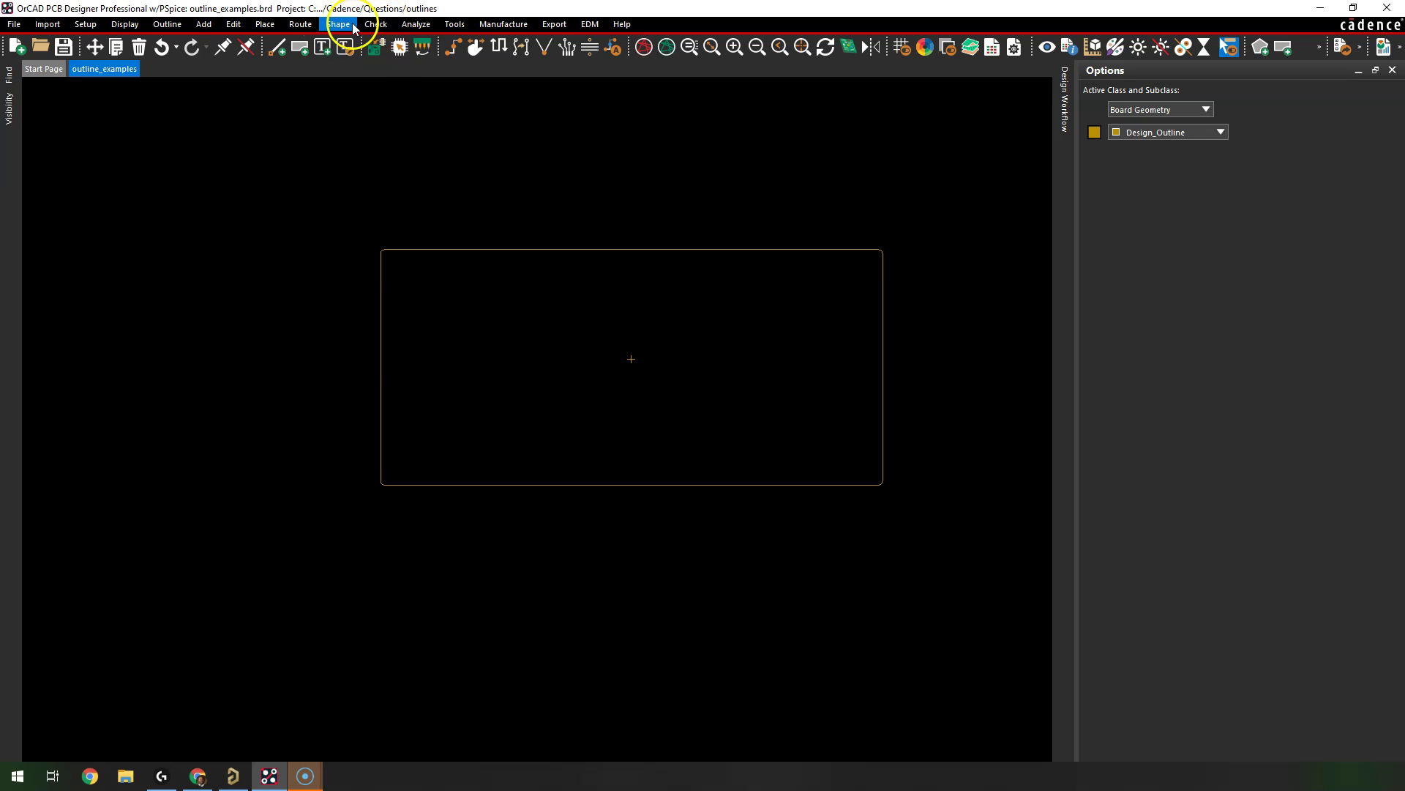
left_click(404, 73)
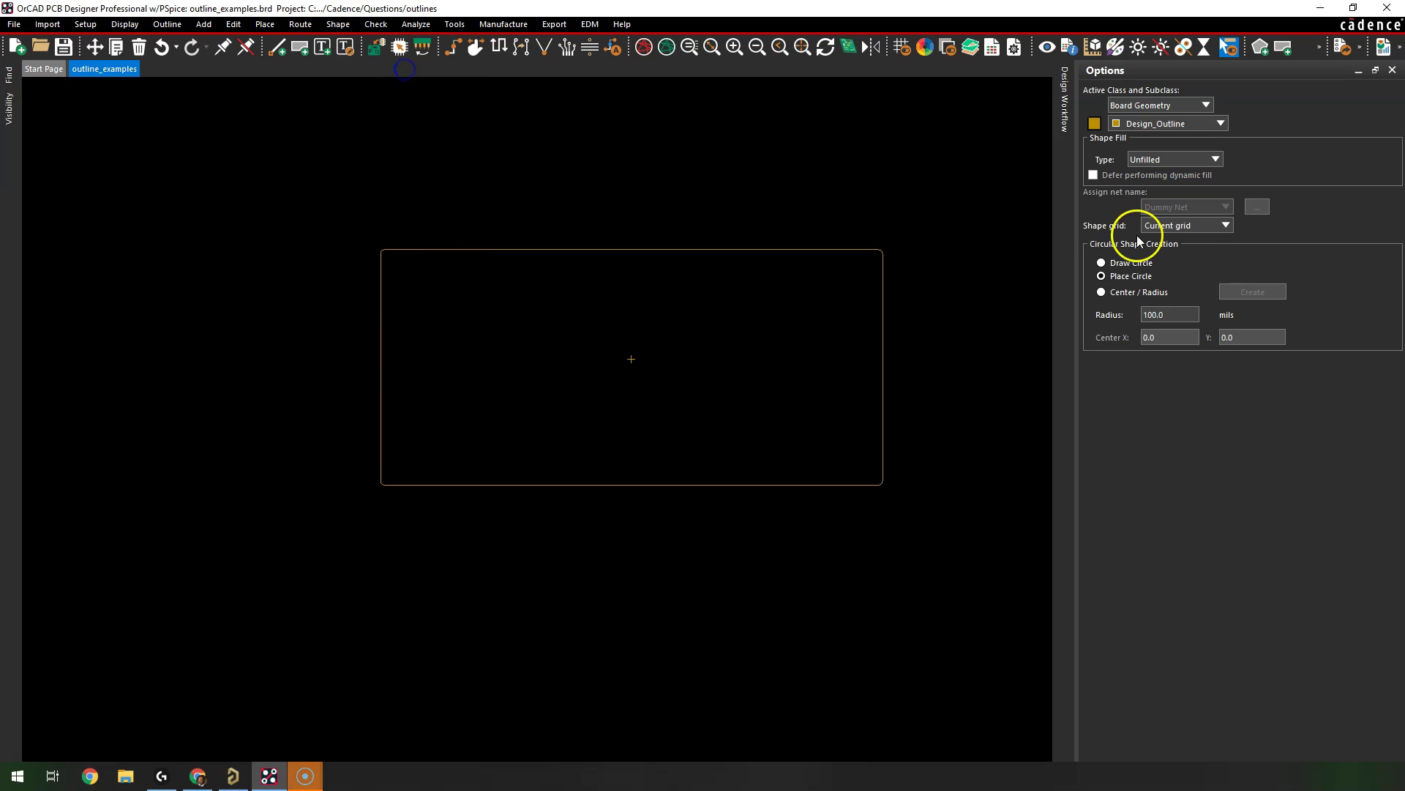
left_click(1221, 125)
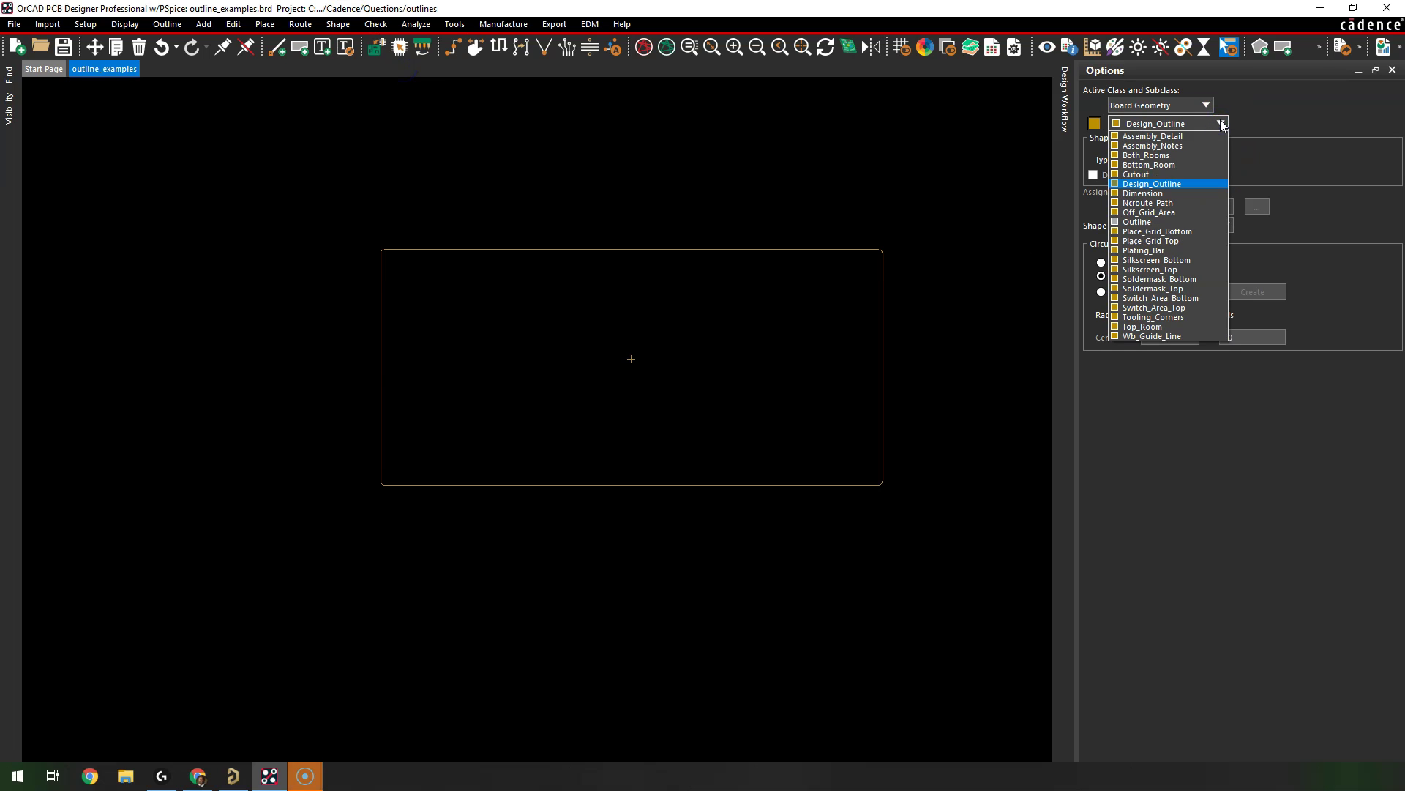
left_click(1169, 175)
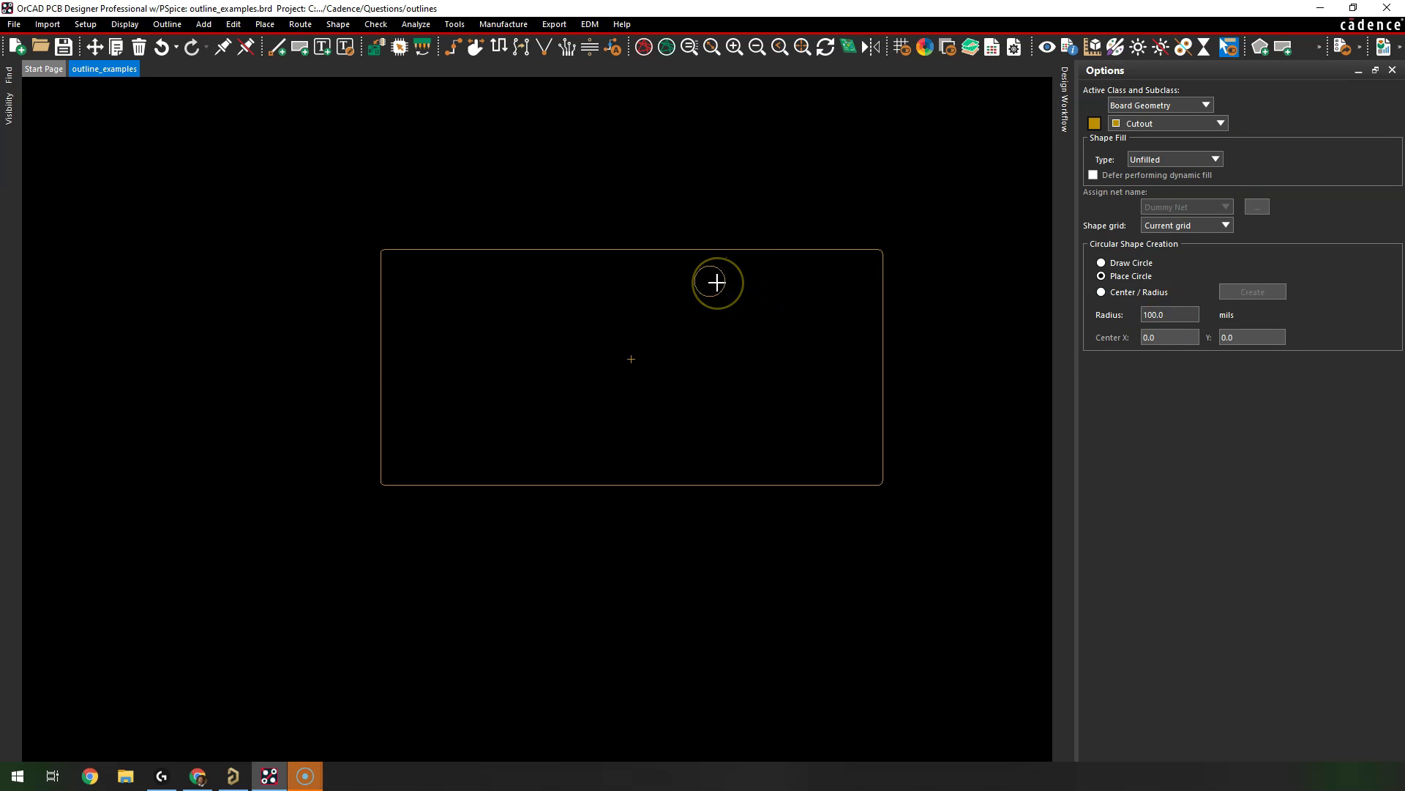
Step: Place 100-mil circular cutouts along the board's top edge, then set radius to 50
left_click(681, 283)
left_click(666, 283)
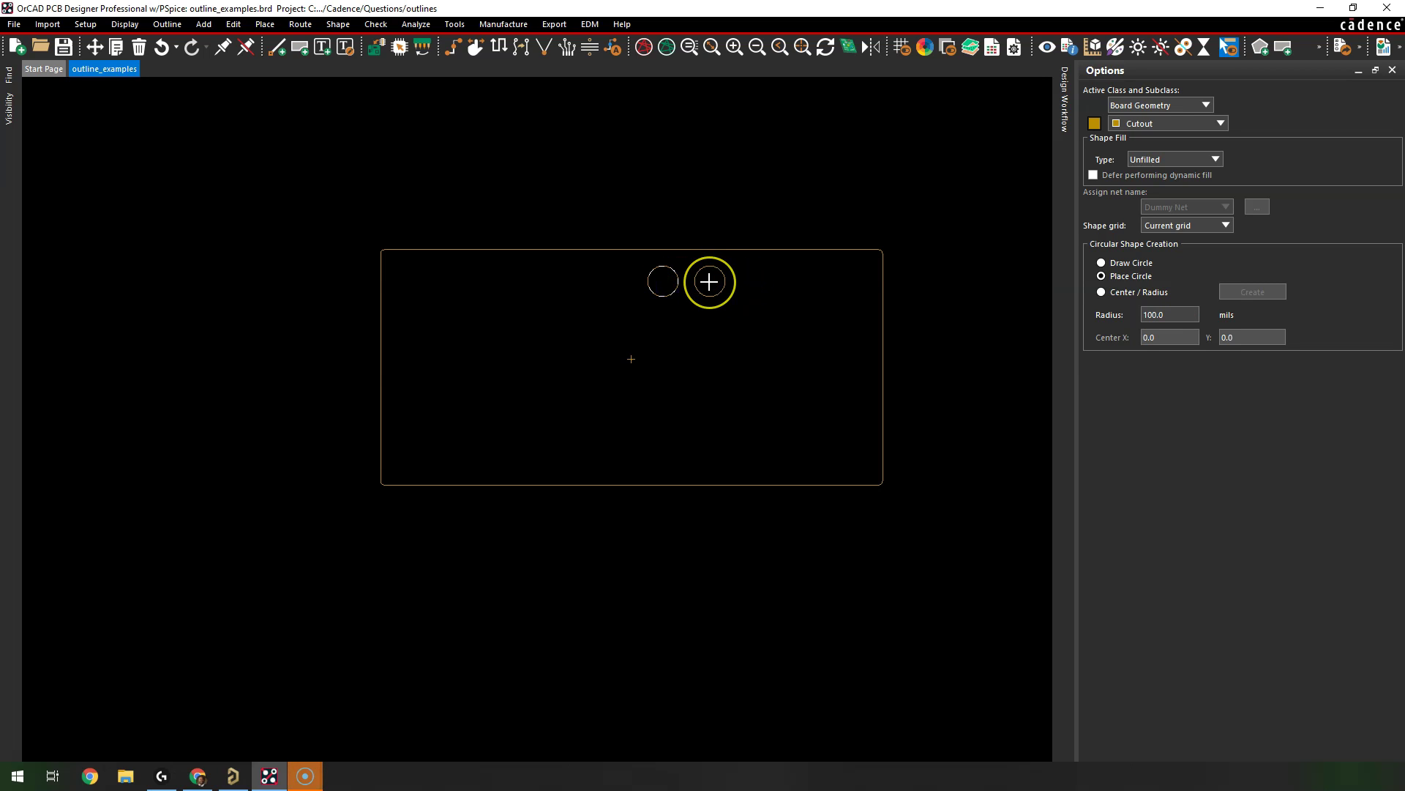
left_click(808, 283)
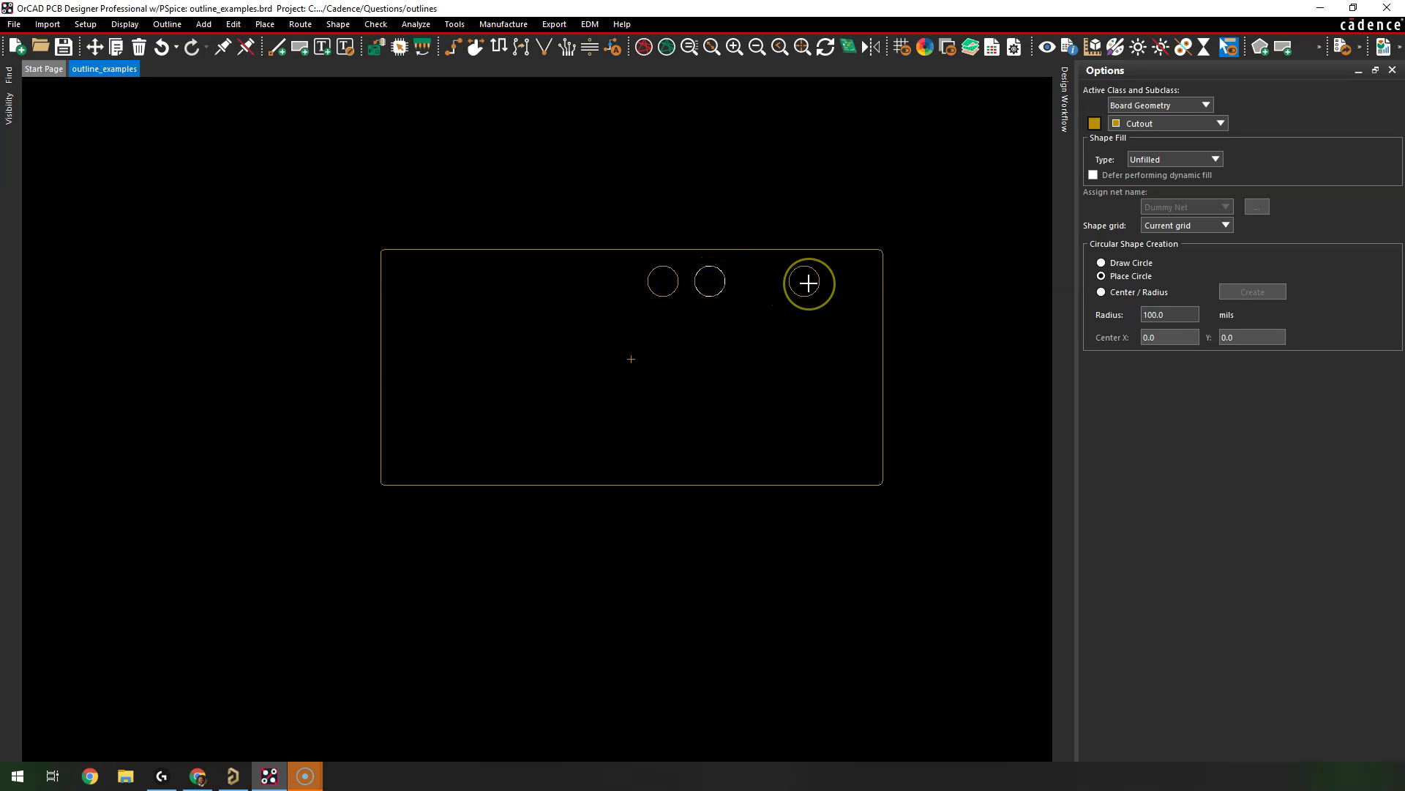
left_click_drag(803, 322, 836, 392)
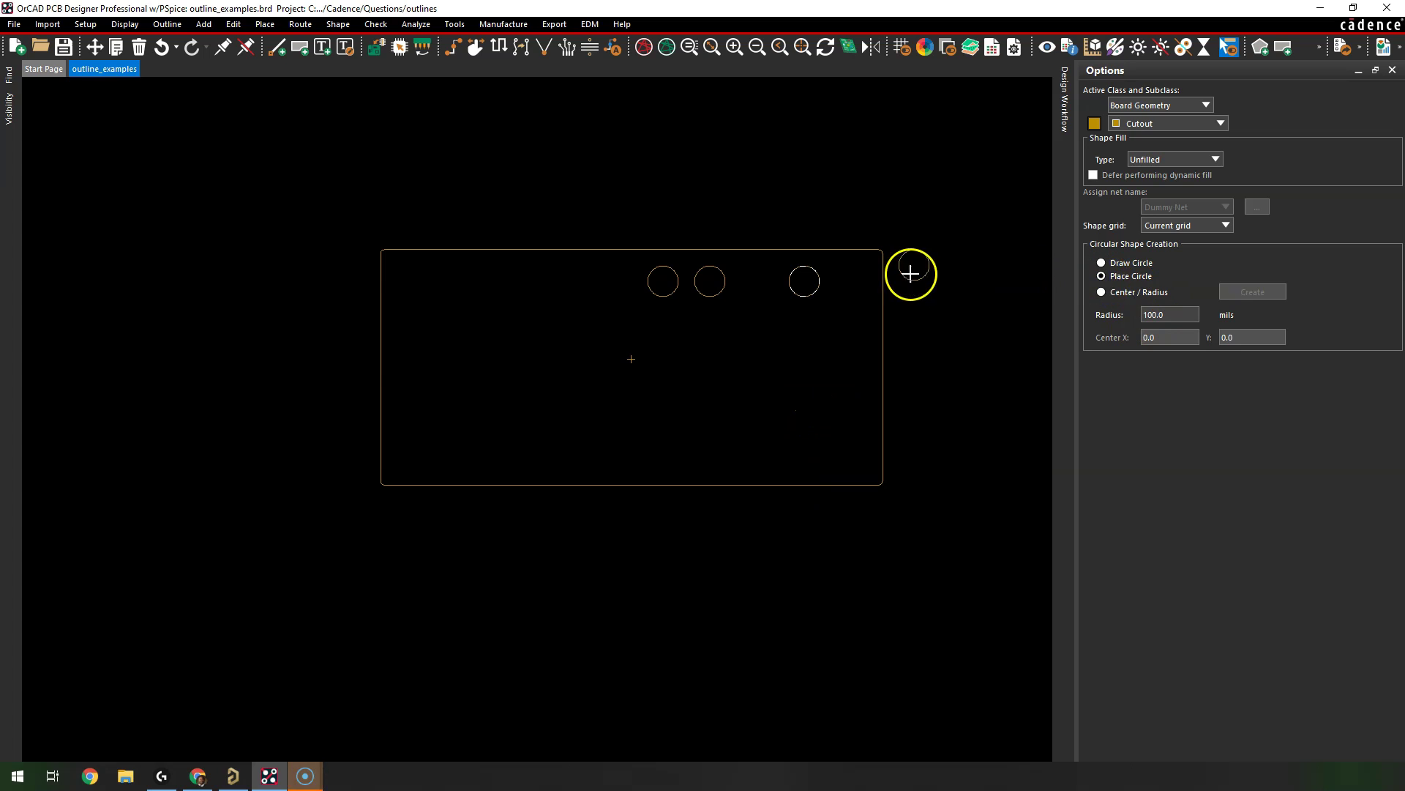
double_click(1157, 316)
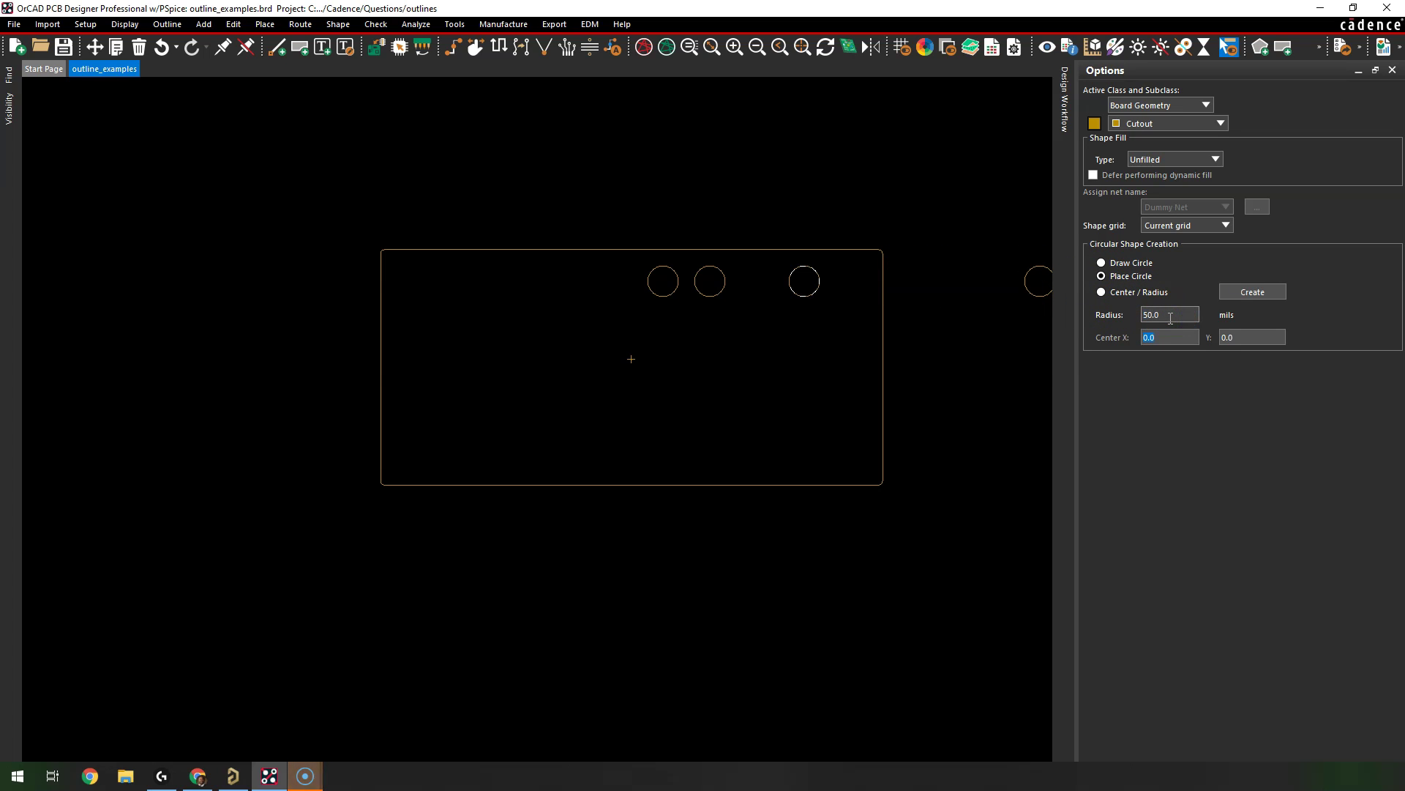
Step: Place 50-mil cutouts at the top-right and bottom-right corners, finish, and fit the board in view
left_click(813, 300)
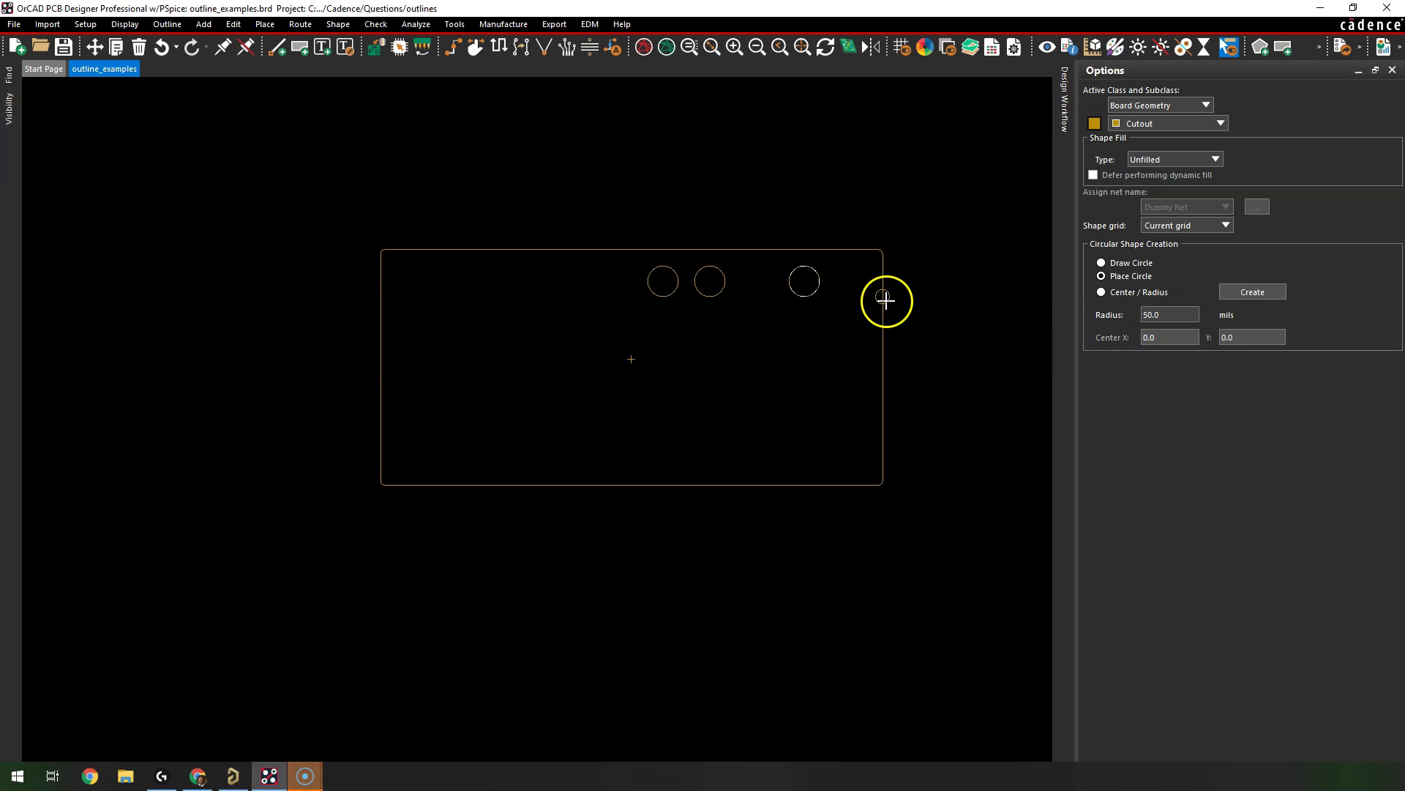
left_click(866, 266)
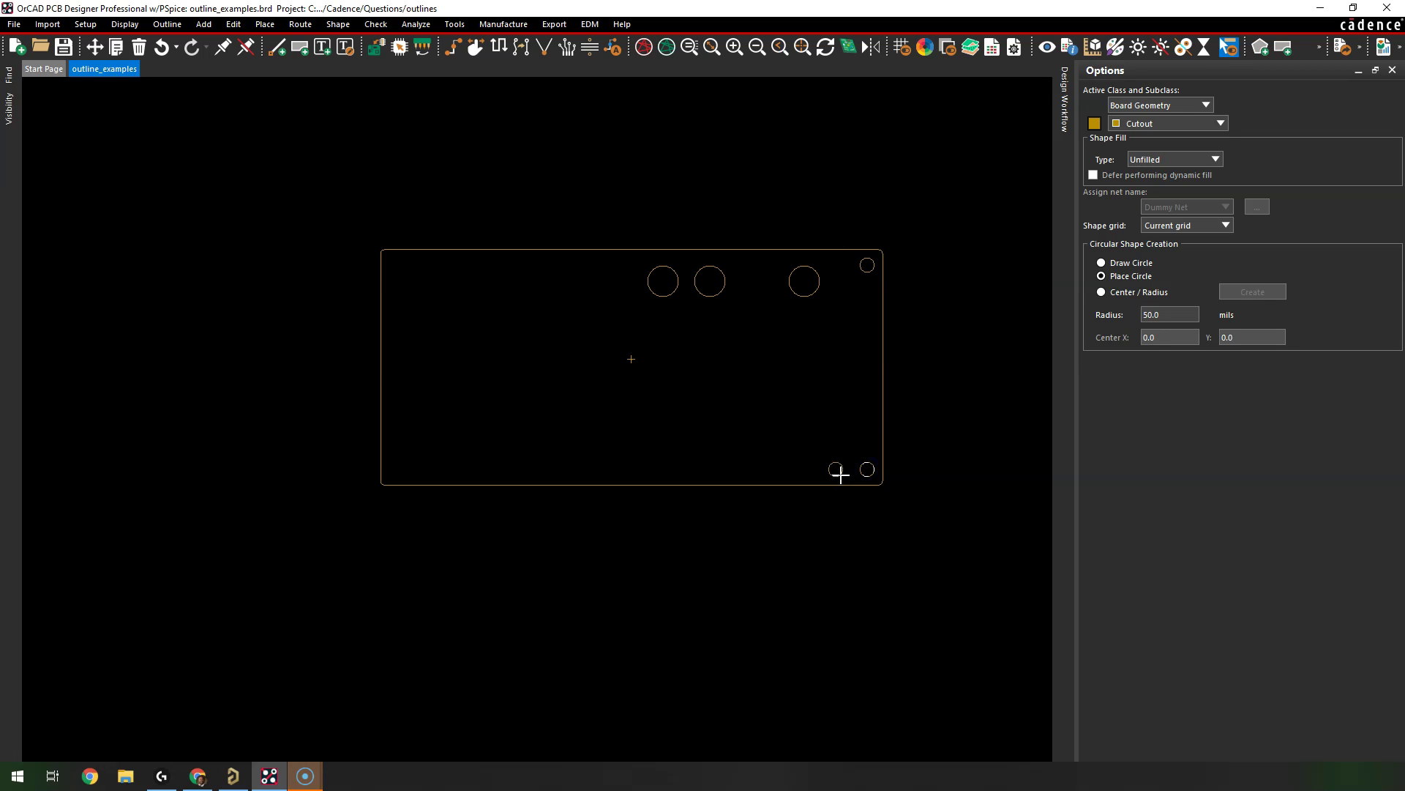
left_click(835, 470)
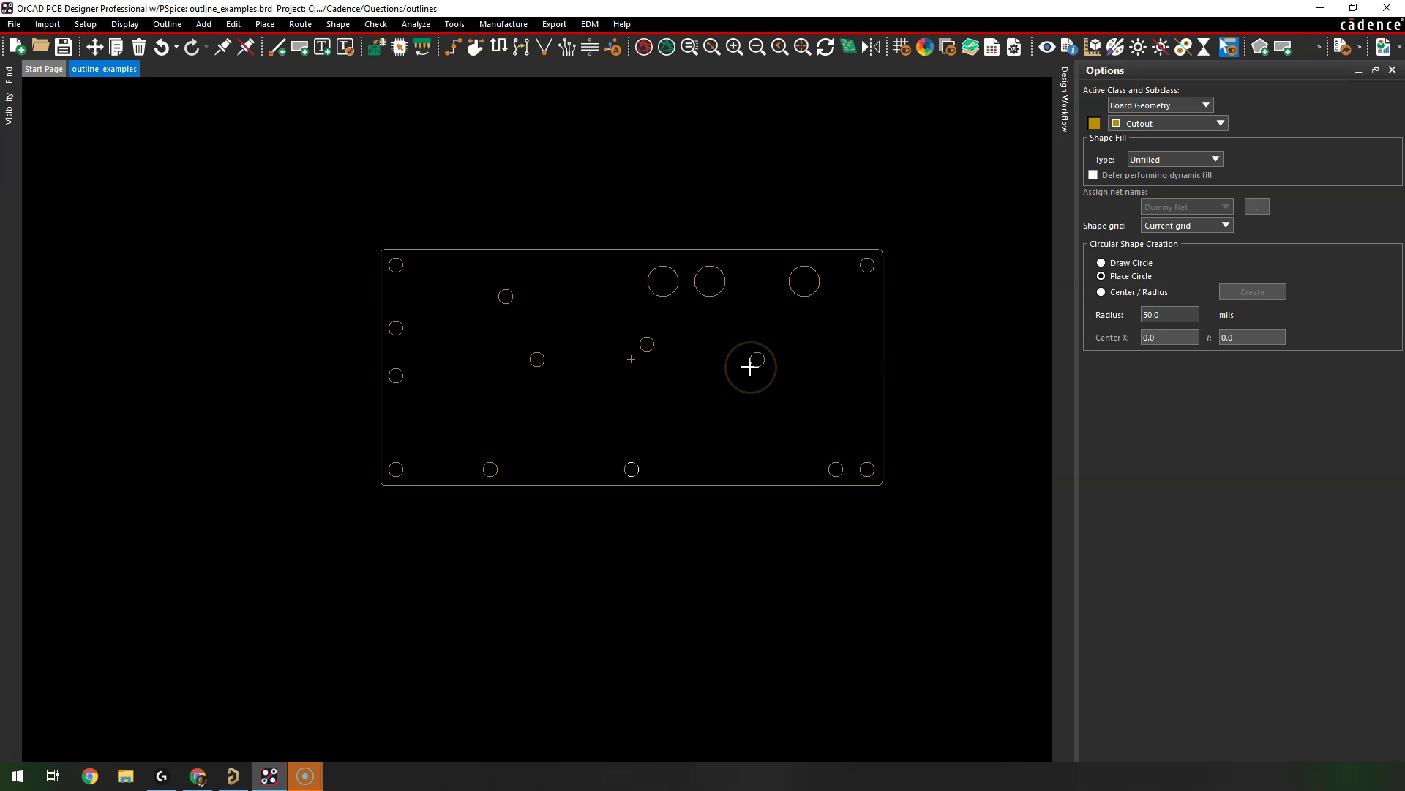
right_click(749, 367)
left_click(754, 369)
key("F2")
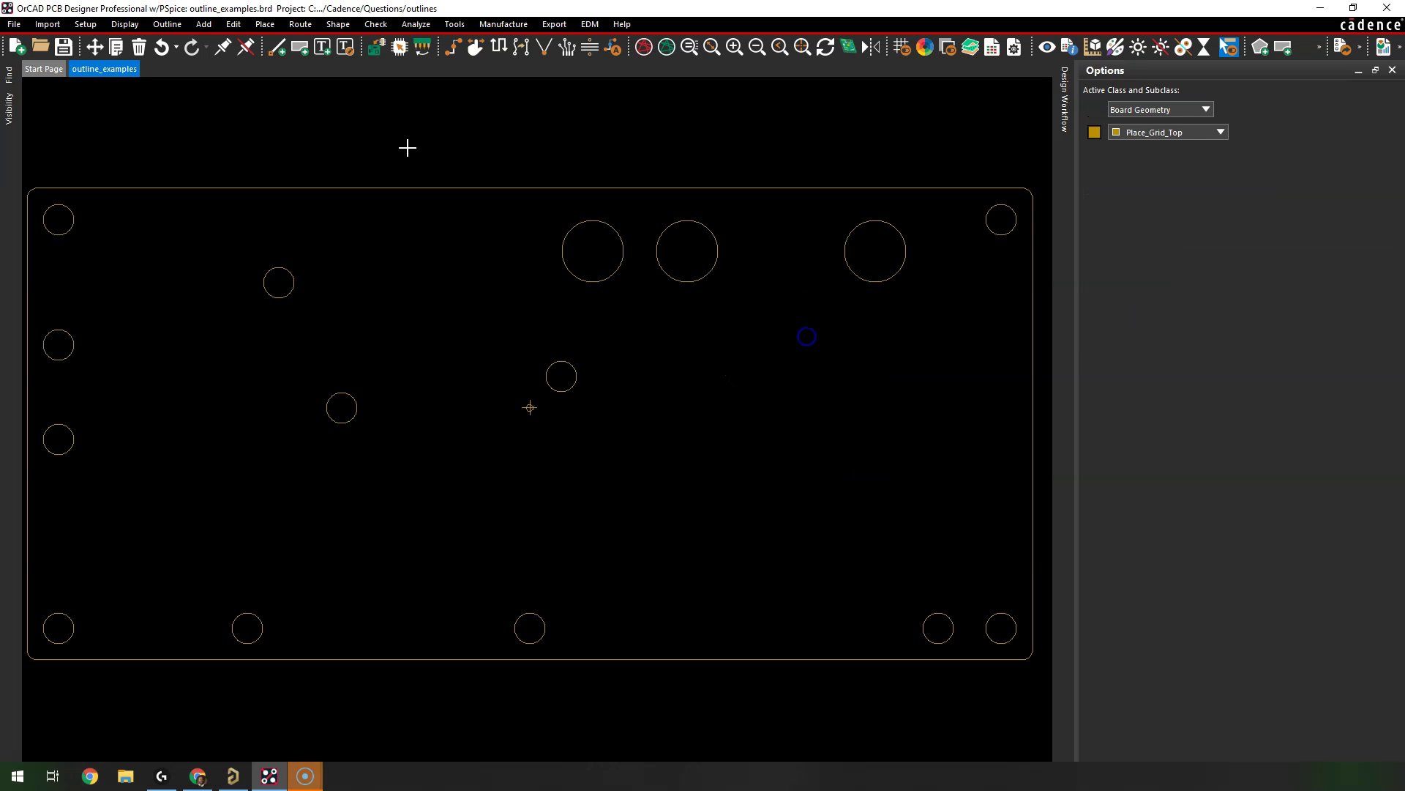
left_click(492, 52)
Step: Start Add Line on the Board Geometry/Dimension subclass
left_click(203, 24)
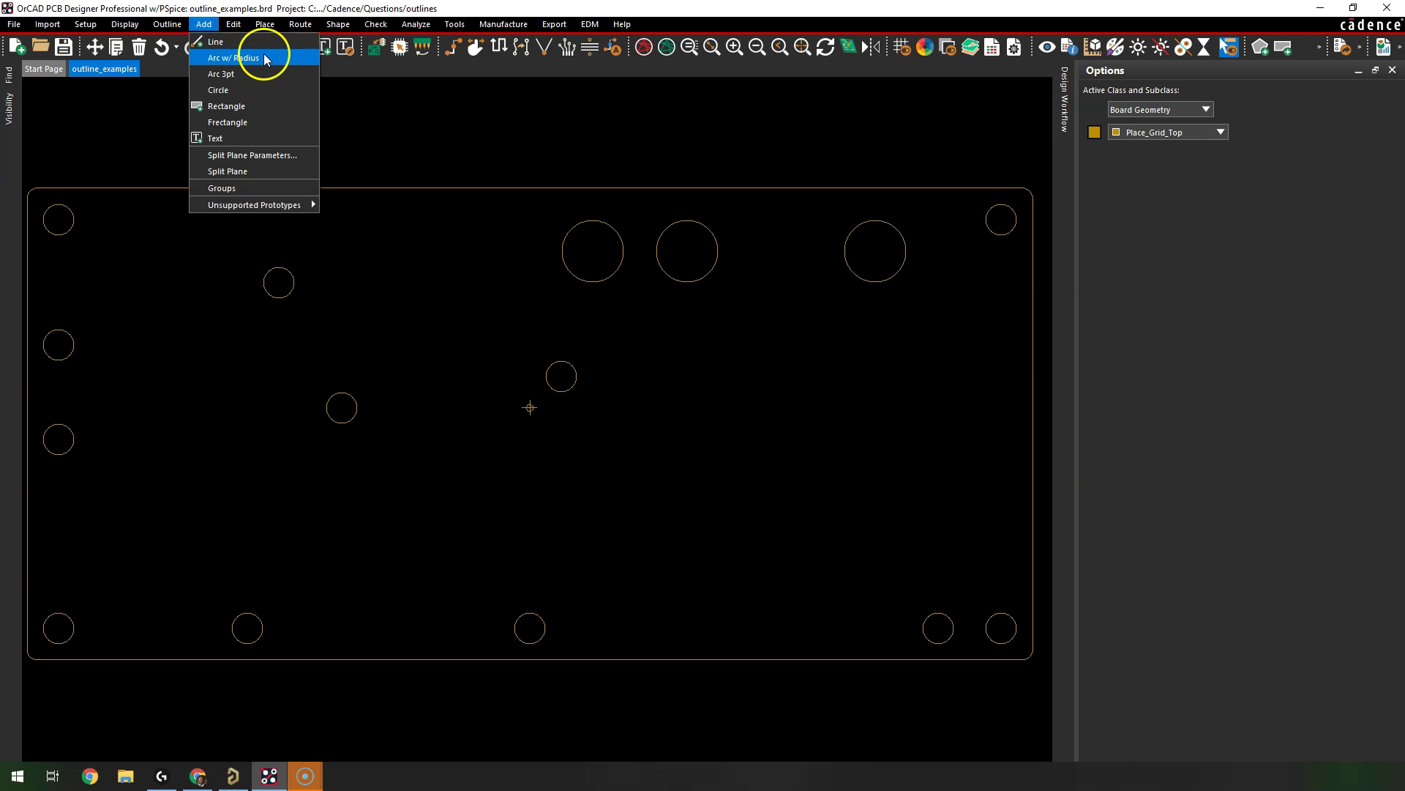
left_click(269, 57)
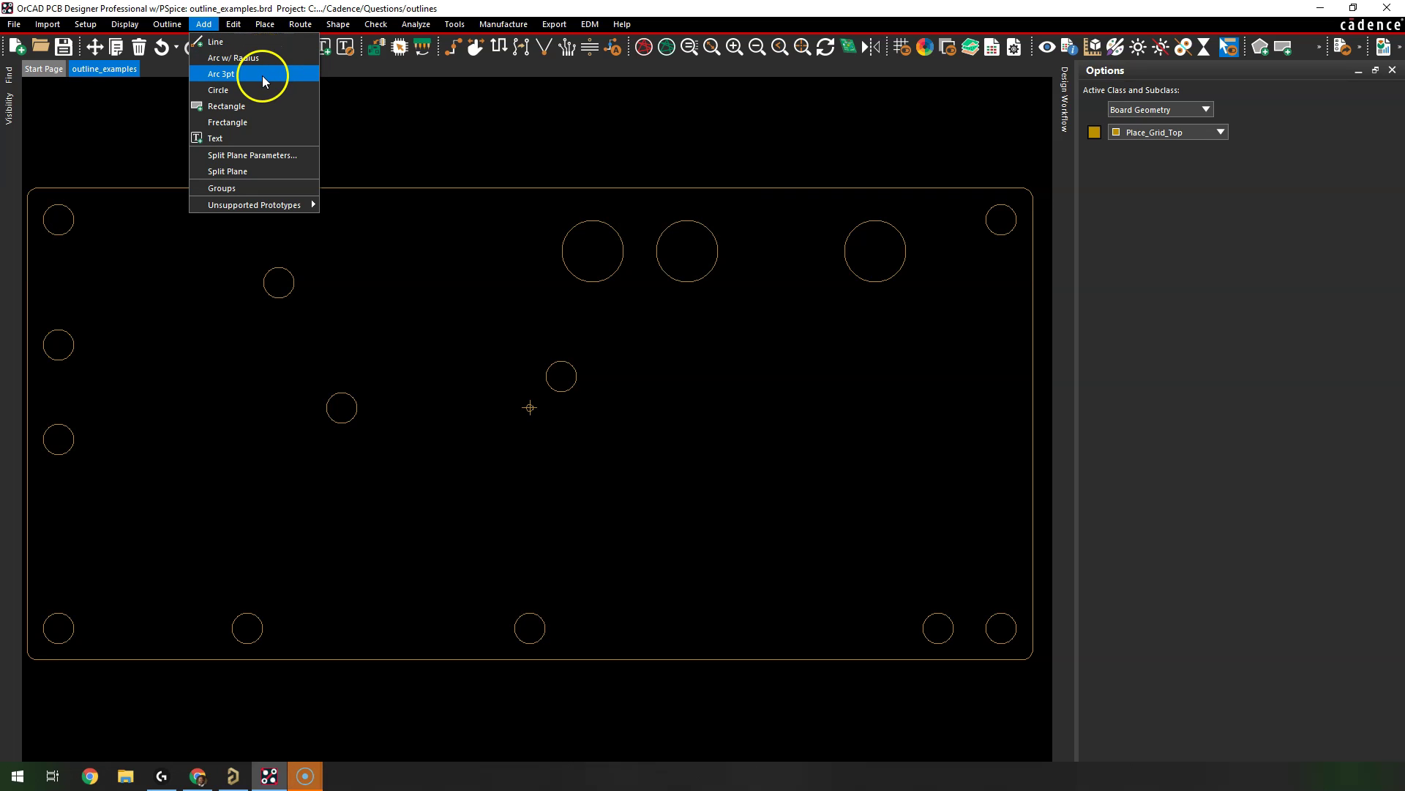
left_click(259, 44)
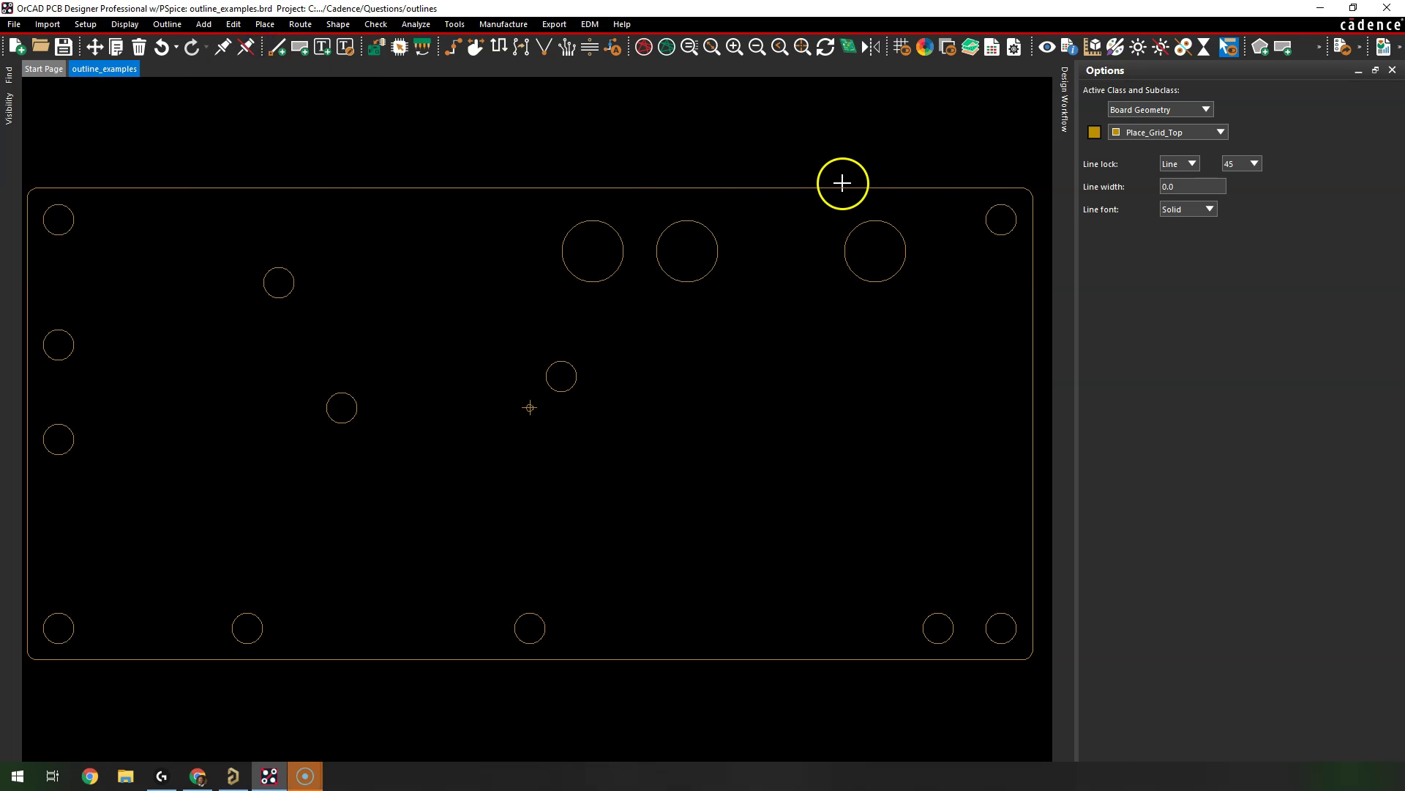
left_click(1216, 130)
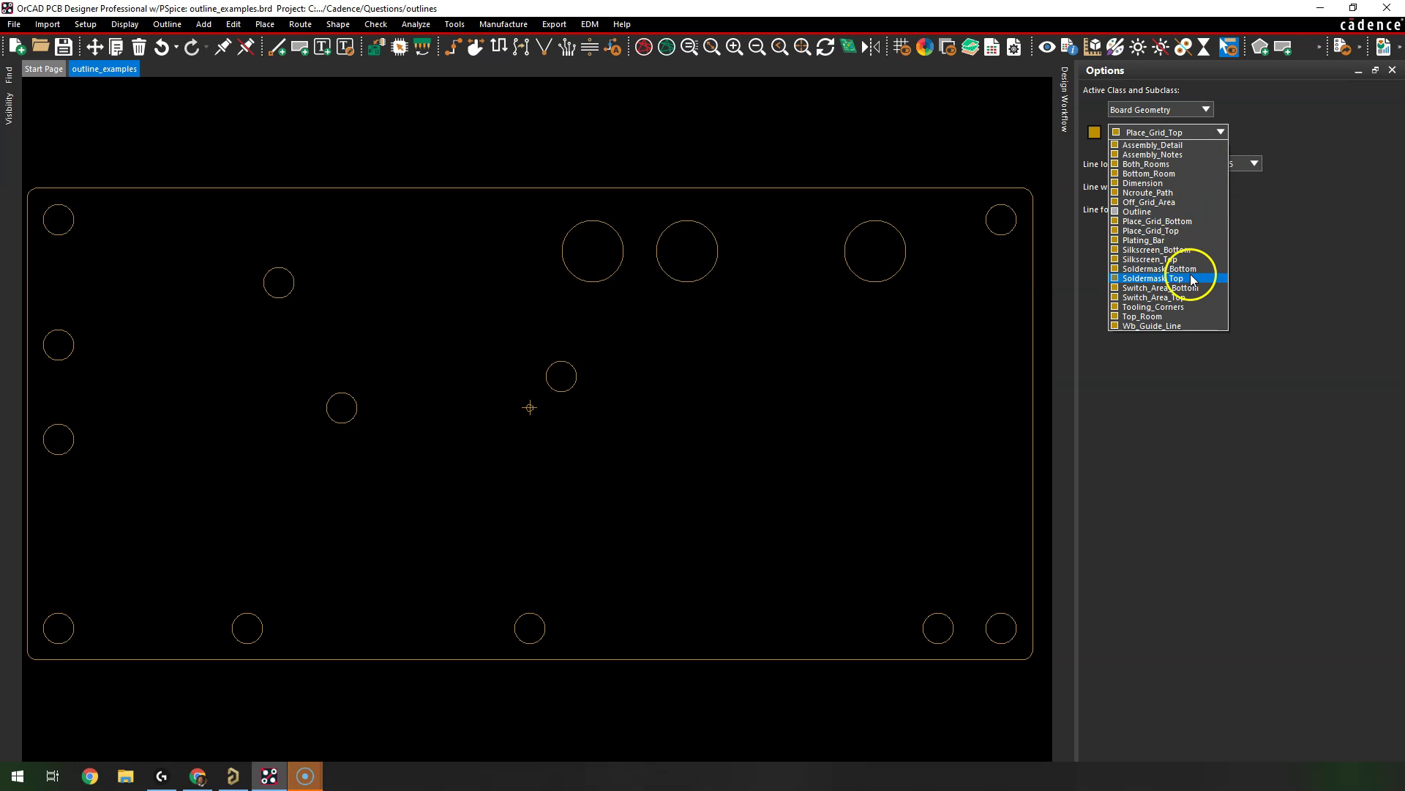
left_click(1184, 183)
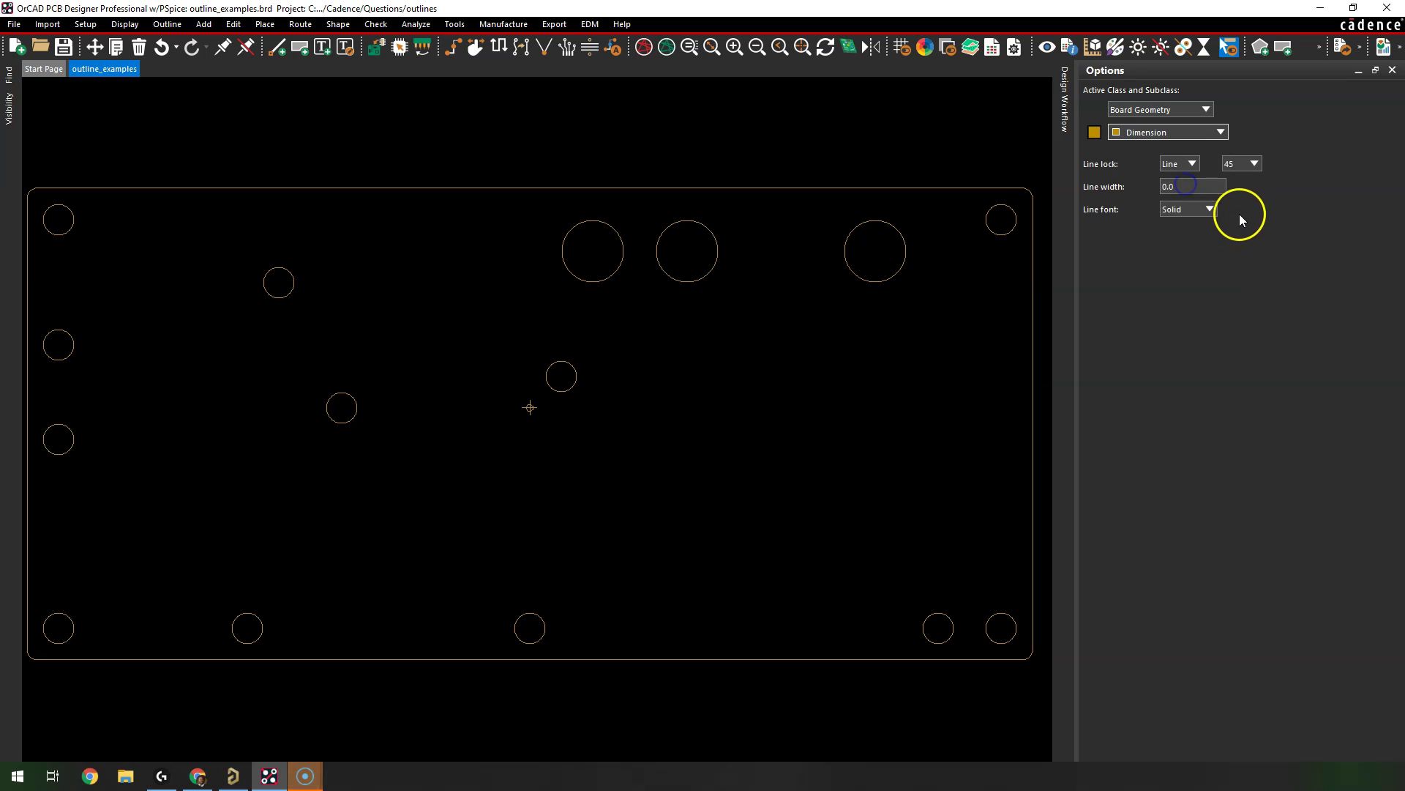
Step: Keep 45° lock, width 5 and Solid style, and draw from the board's left edge with a 45° jog
left_click(1253, 165)
left_click(1254, 165)
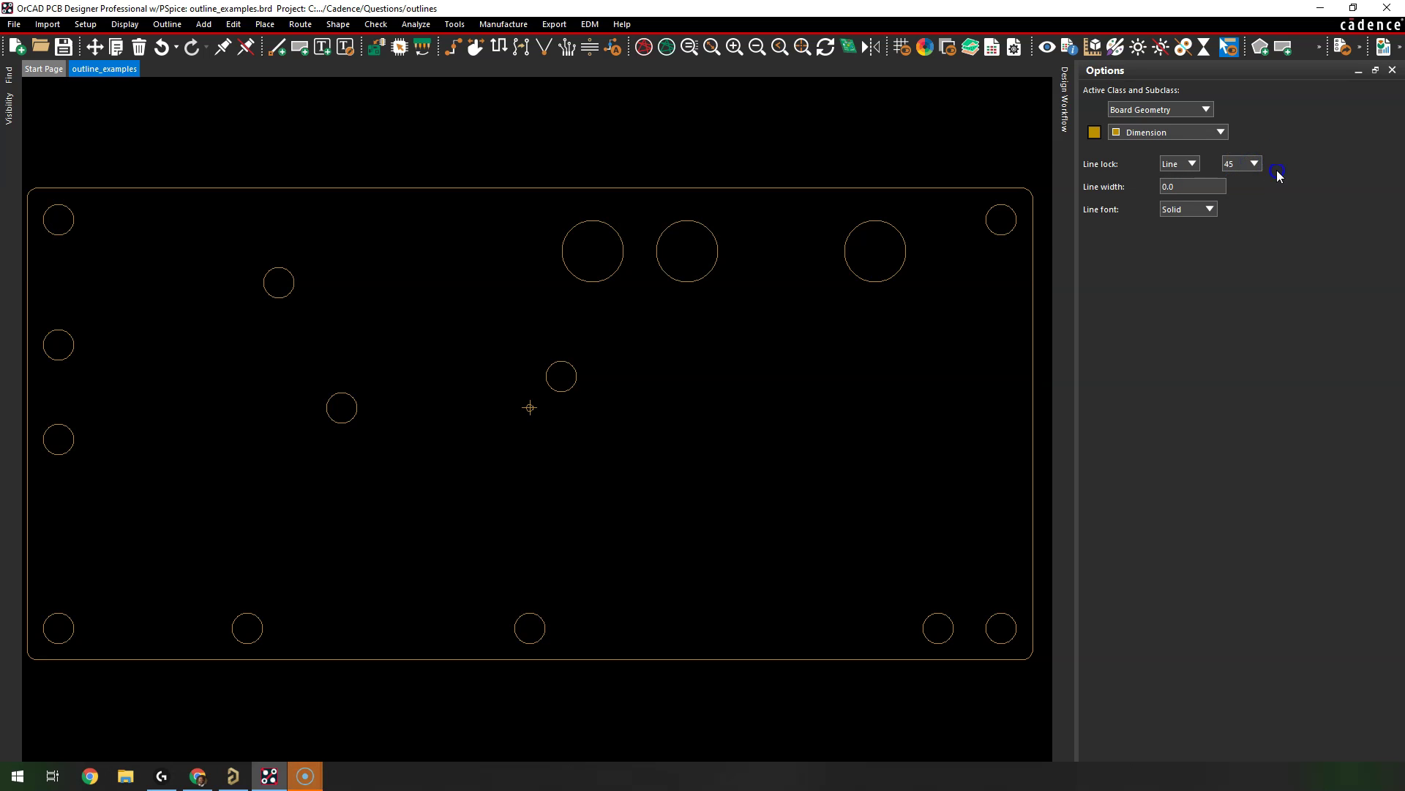
left_click(1197, 183)
key("Return")
left_click(1204, 210)
left_click(1204, 213)
left_click_drag(38, 377, 358, 340)
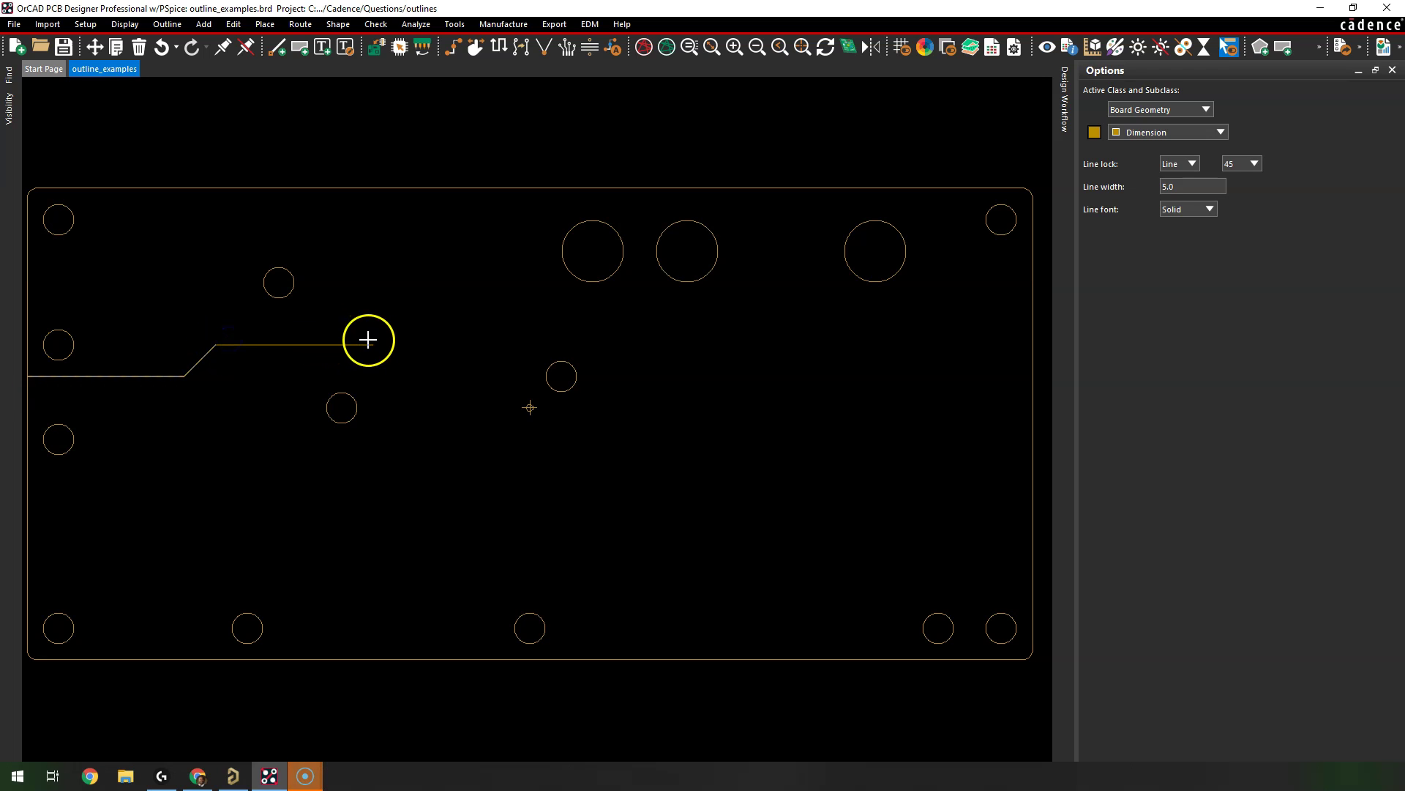
right_click(434, 356)
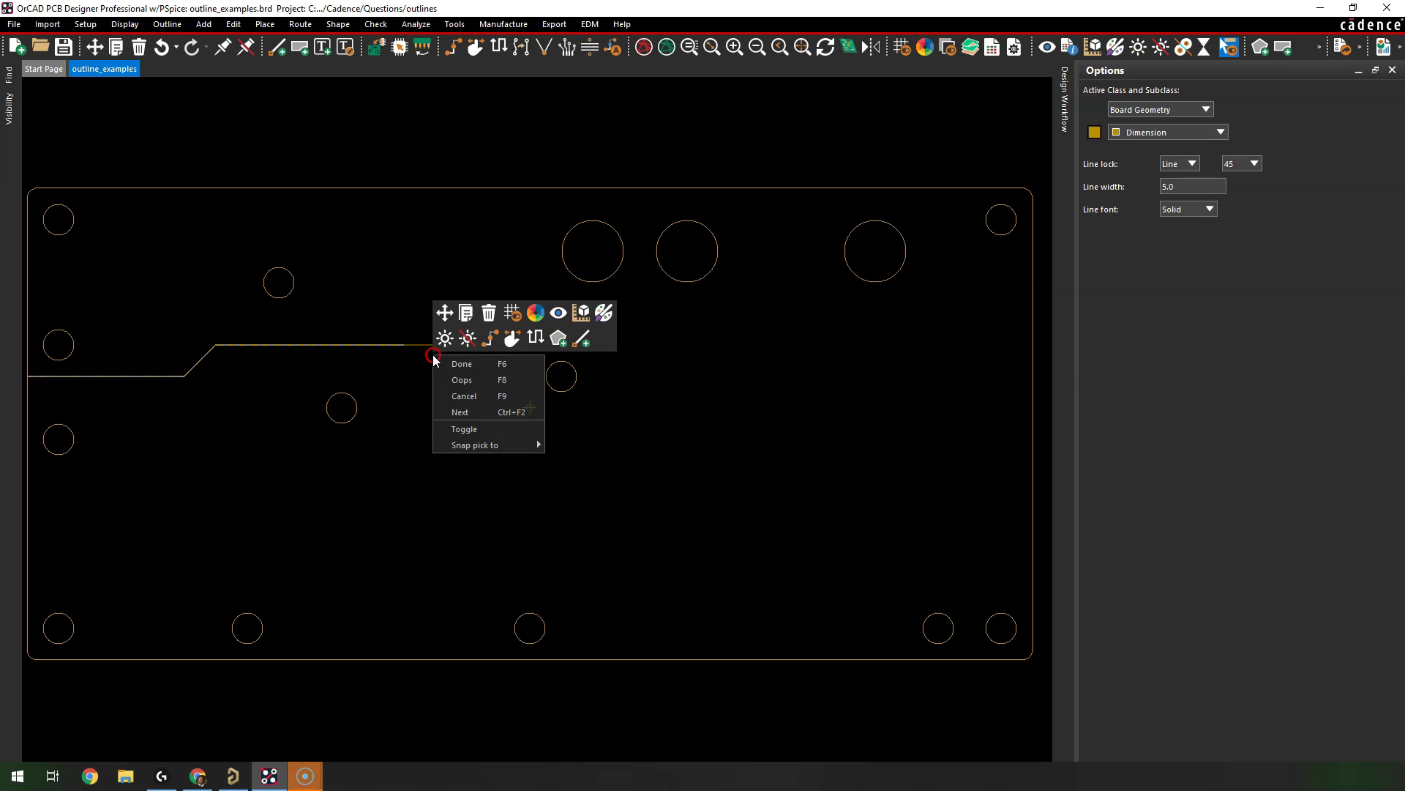
Step: Cancel the unfinished line and set Non-Etch grid spacing to 10 by 10 in Define Grid
left_click(464, 396)
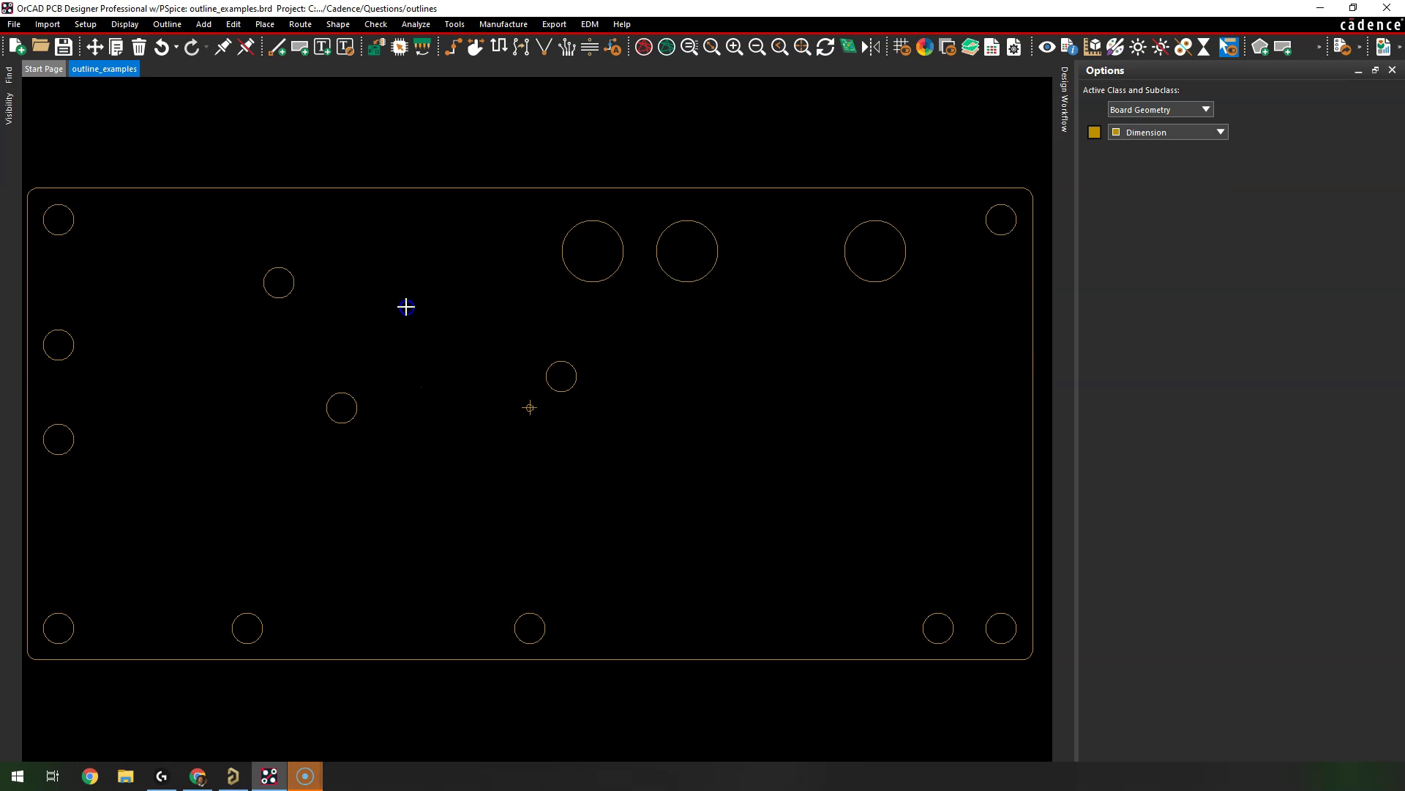
right_click(413, 343)
mouse_move(483, 353)
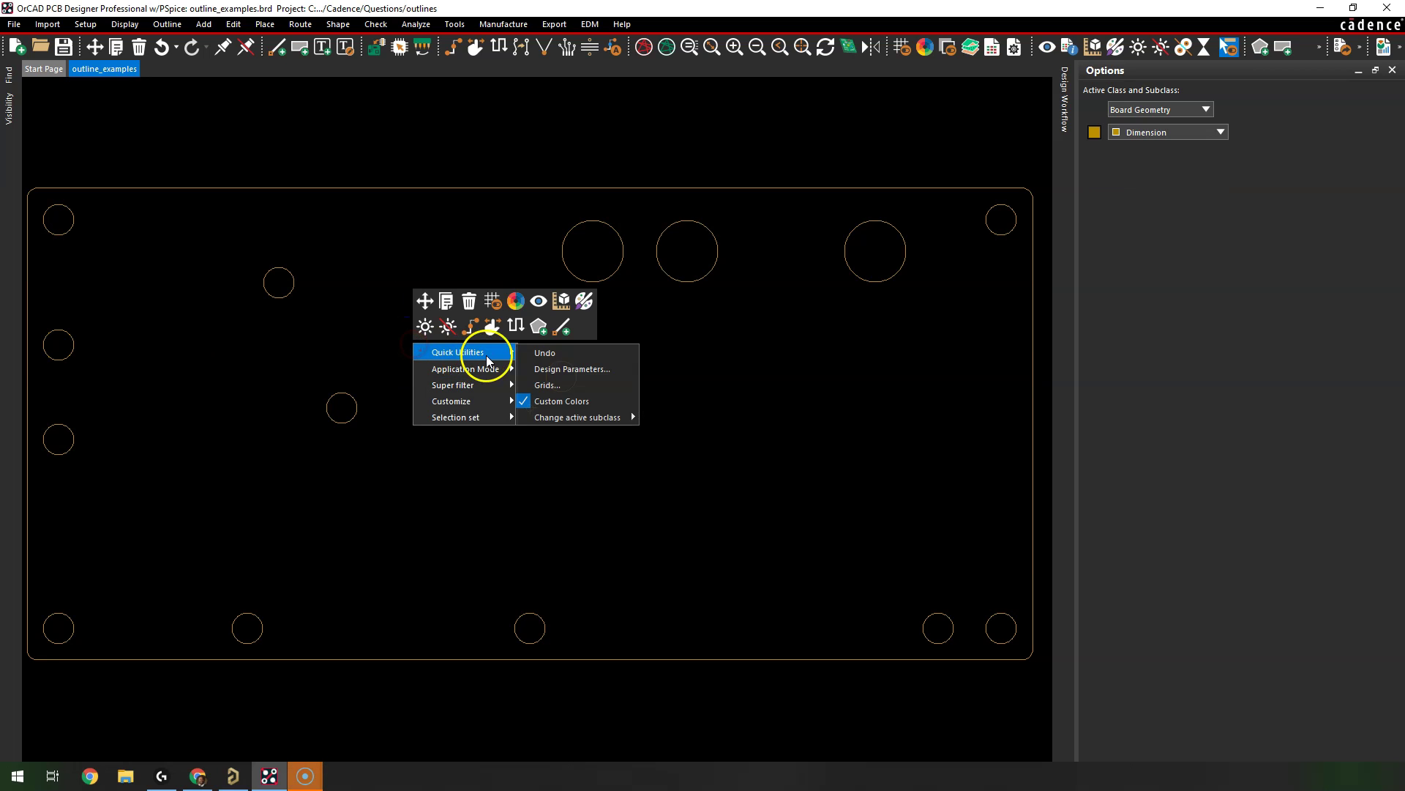
left_click(562, 385)
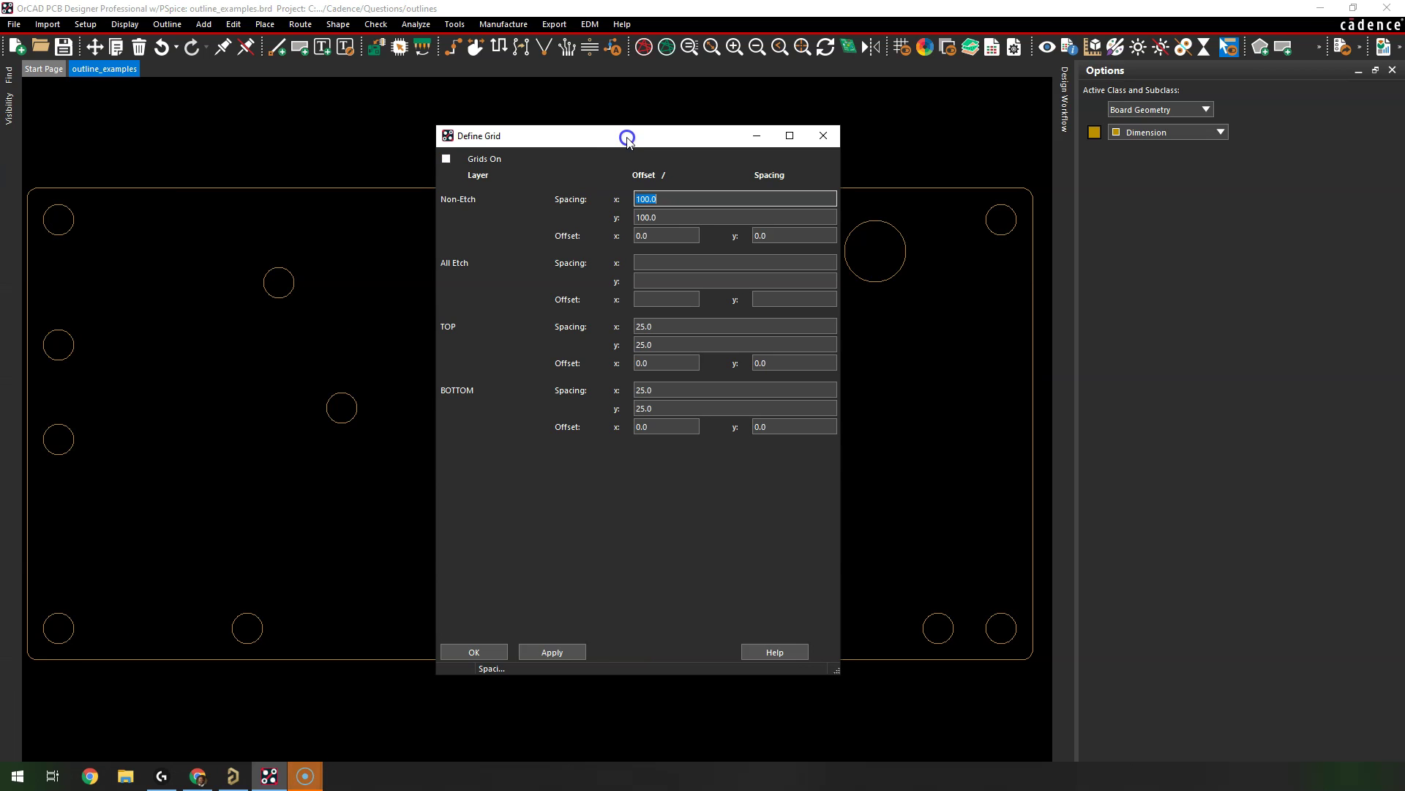
type("10")
key("Tab")
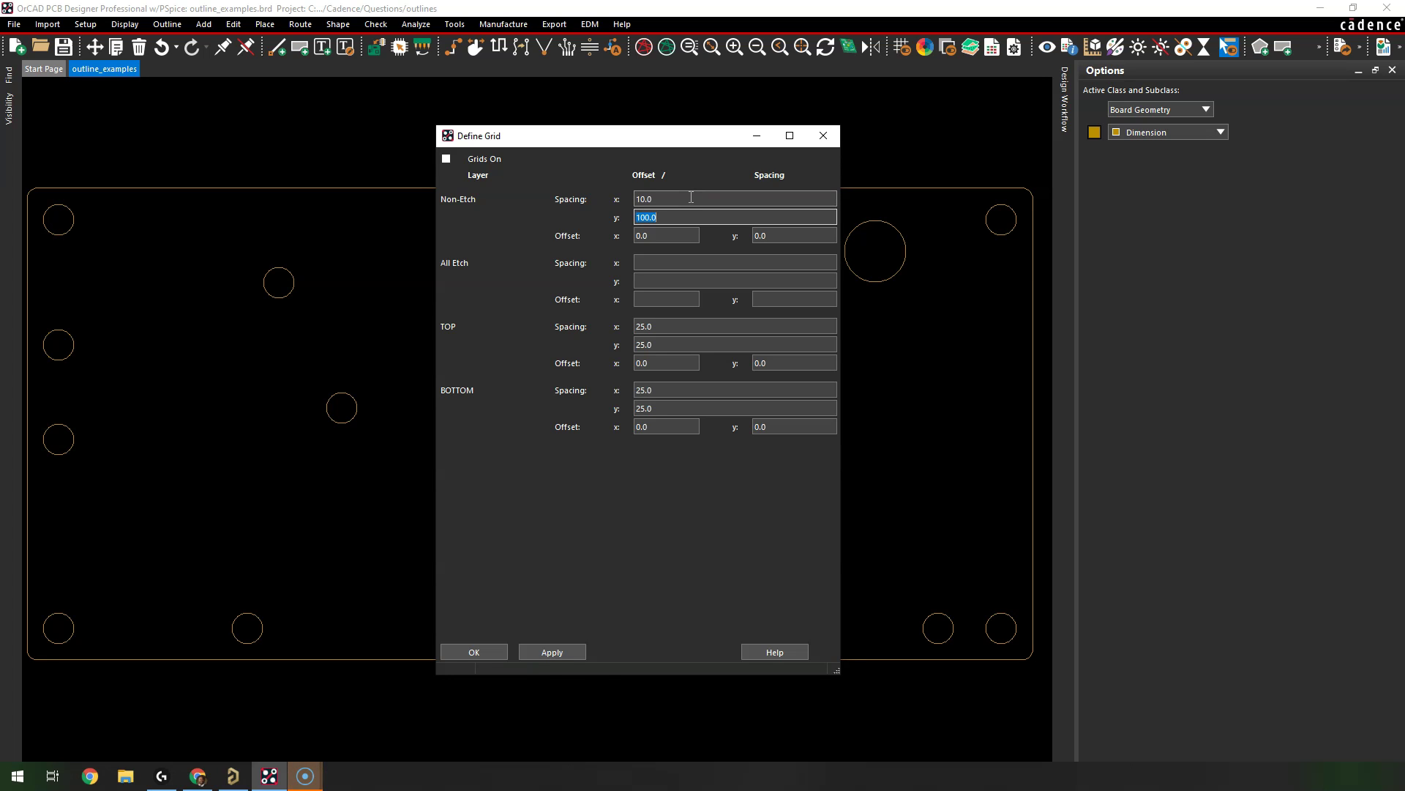
key("Tab")
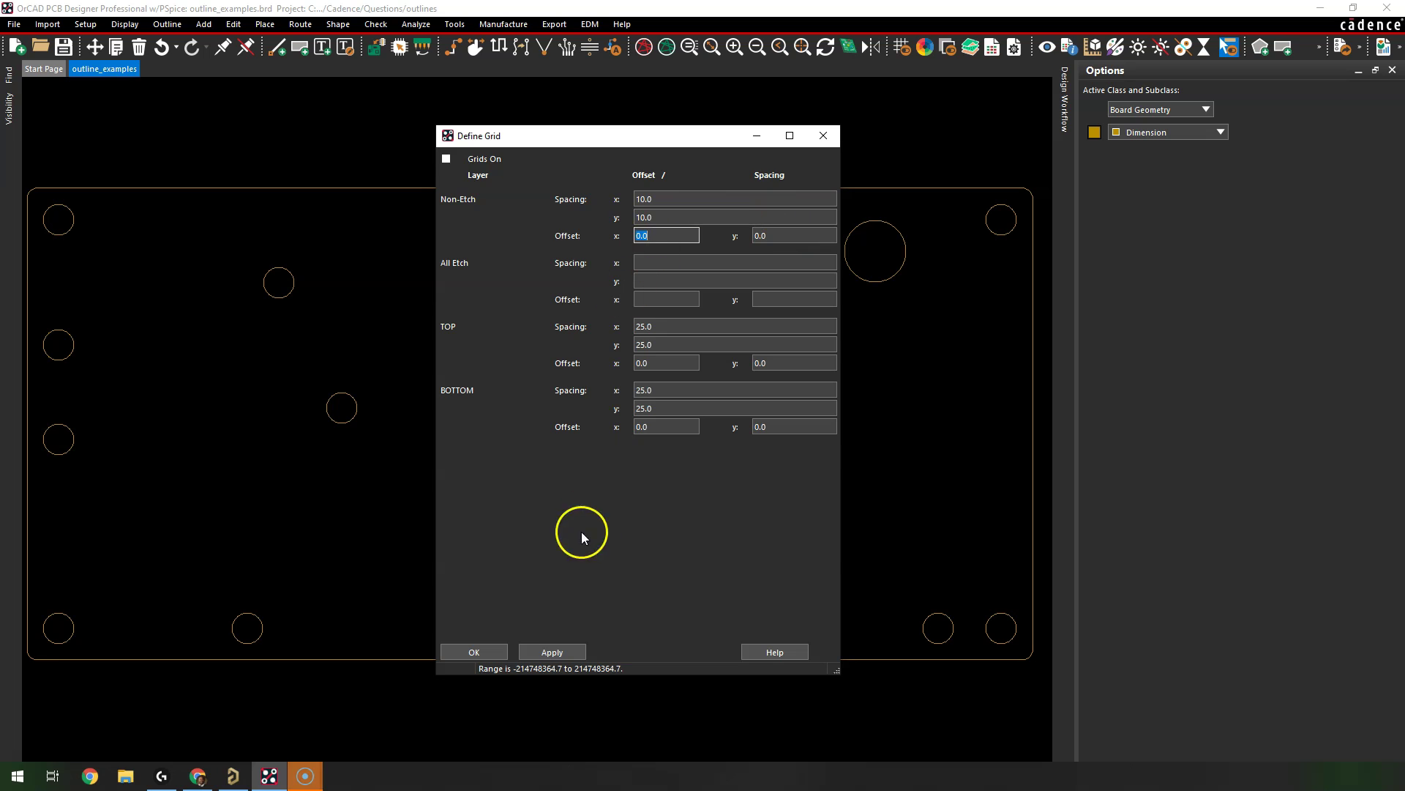
left_click(476, 658)
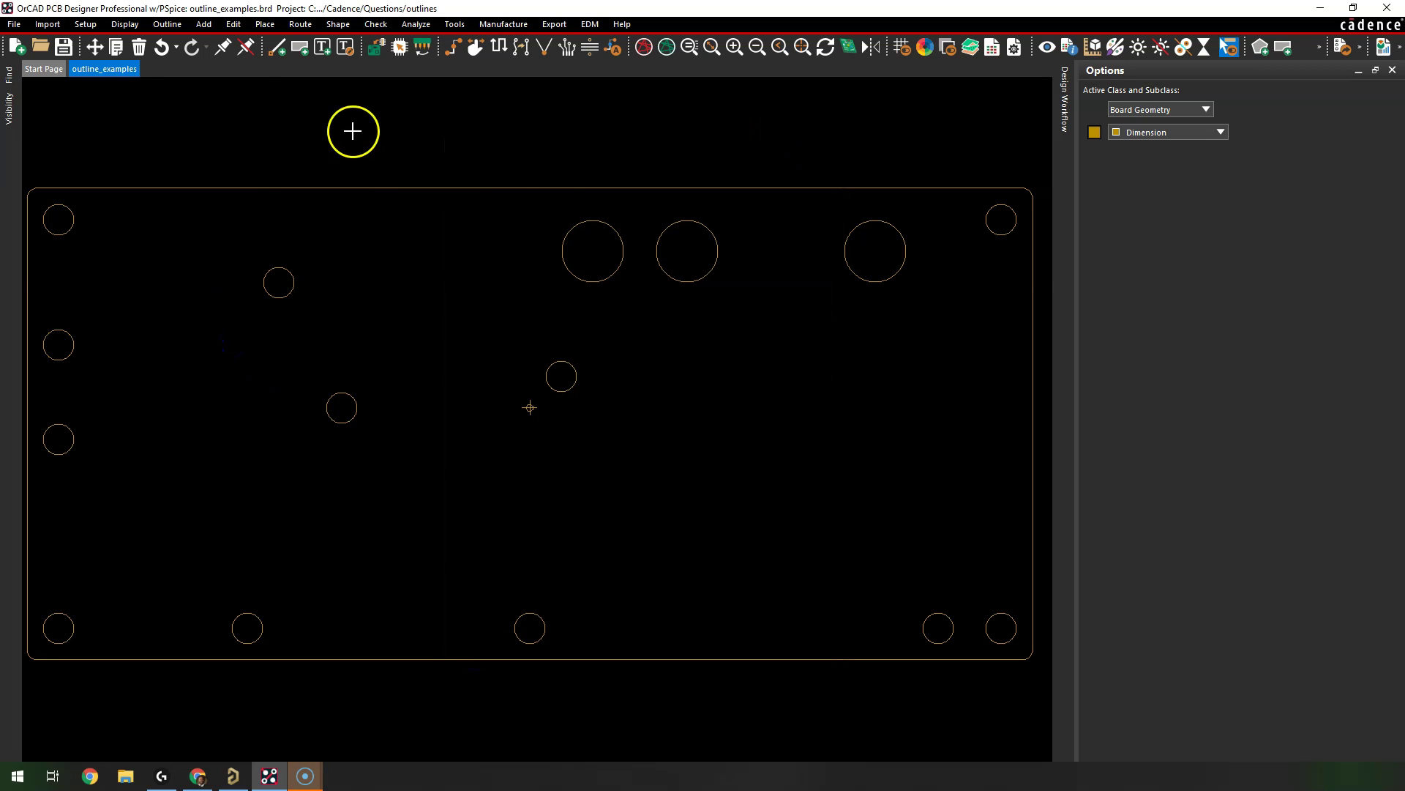
Step: End the current line command and restart Add Line
left_click(277, 48)
right_click(391, 132)
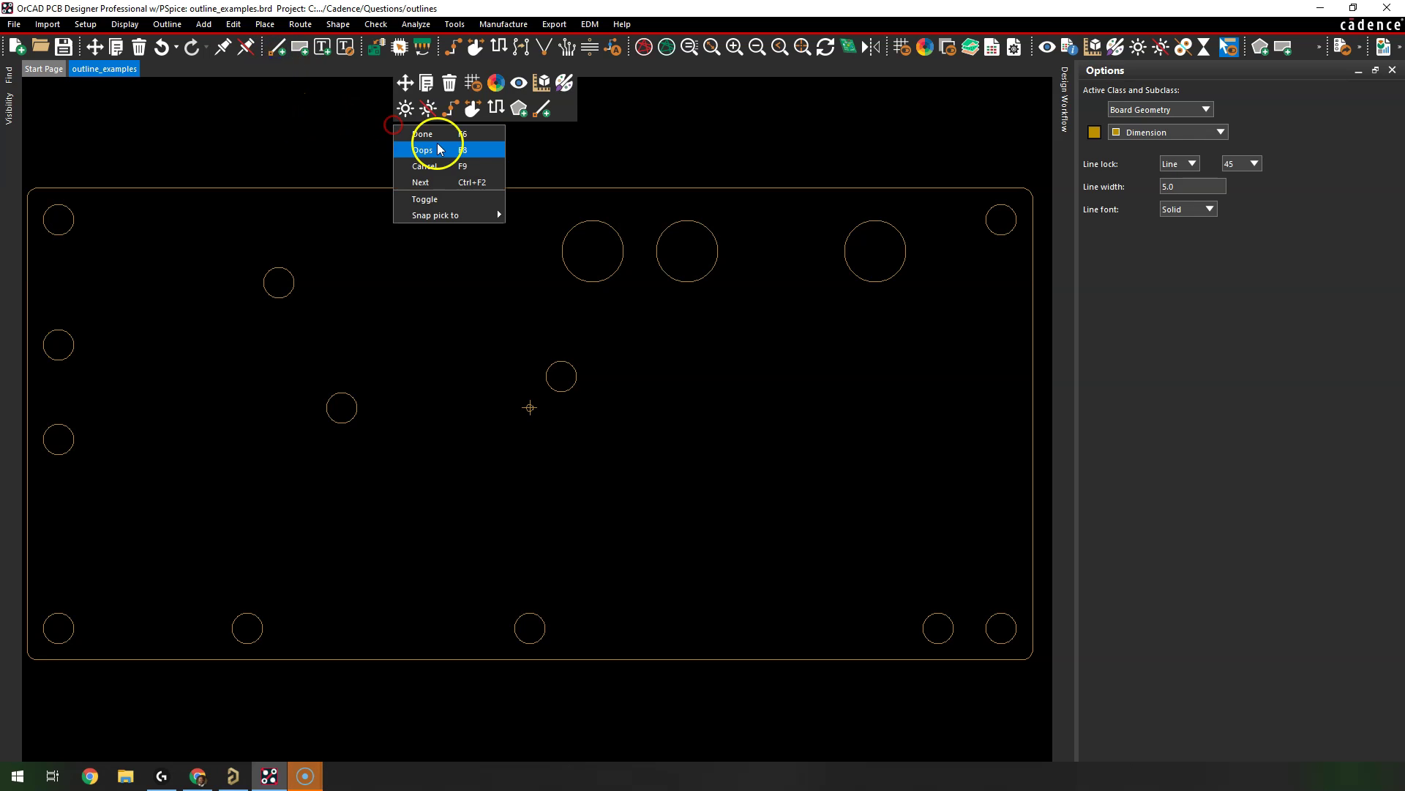
left_click(440, 137)
left_click(196, 23)
left_click(223, 37)
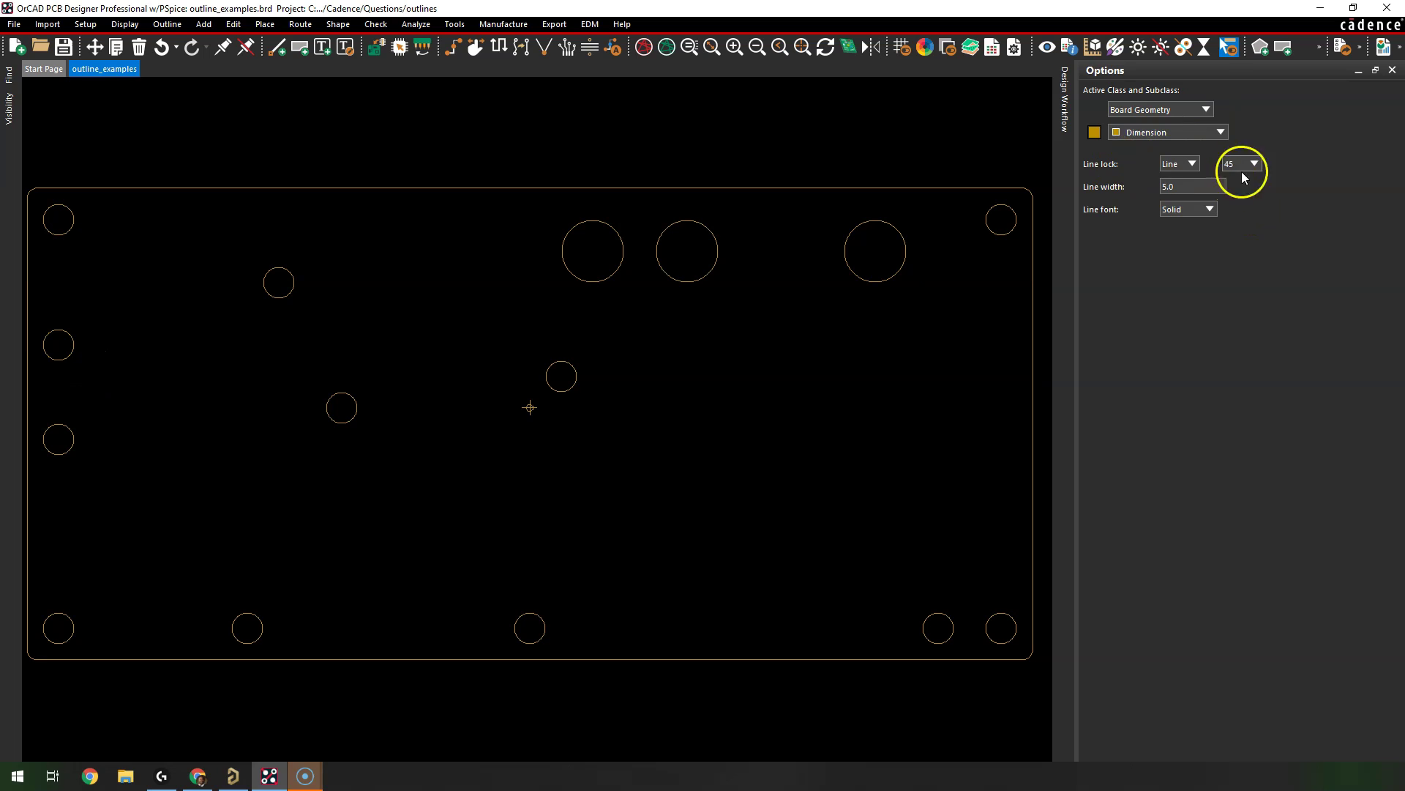
Step: Draw the slot's lower edge from the board's left edge with a 45° step, undoing misplaced segments
left_click(27, 373)
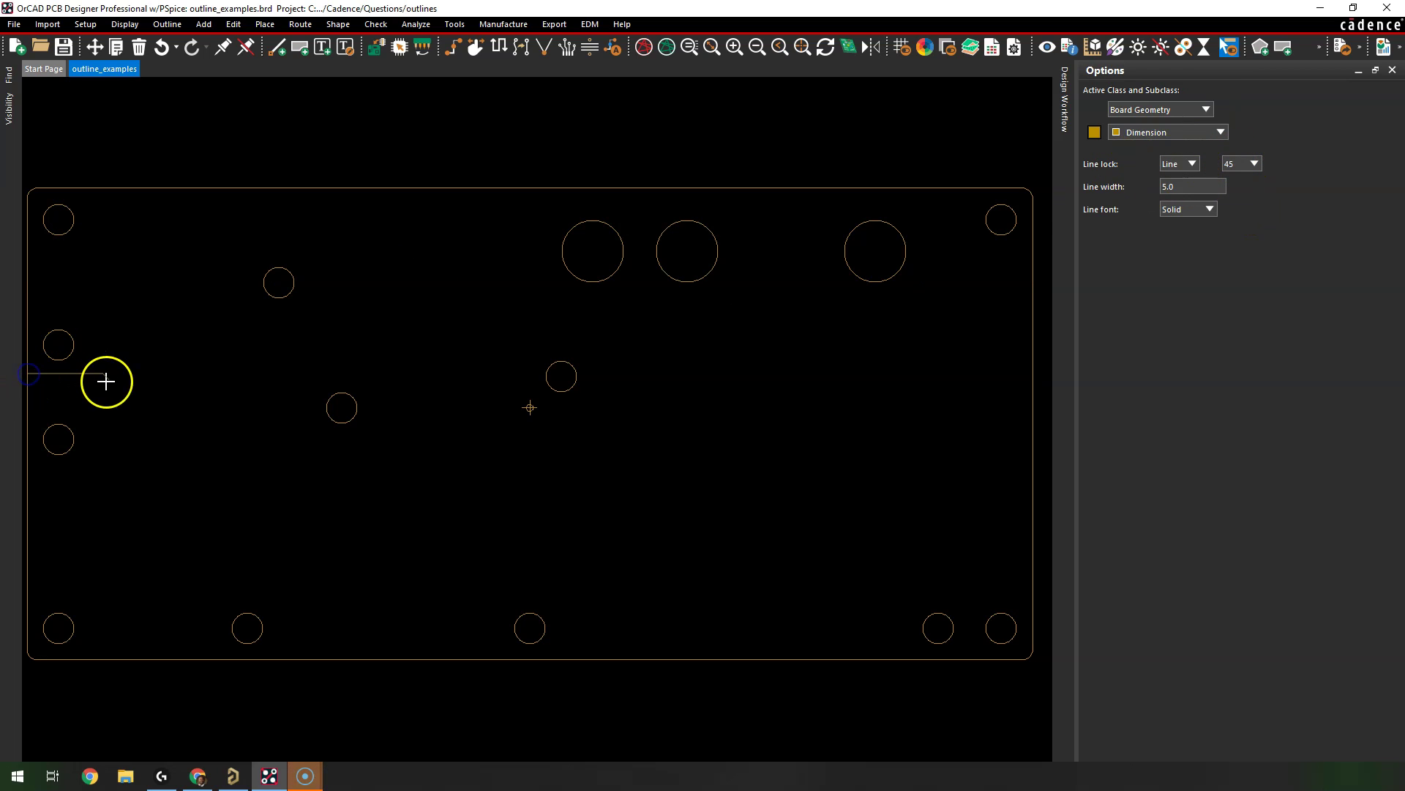
left_click(188, 369)
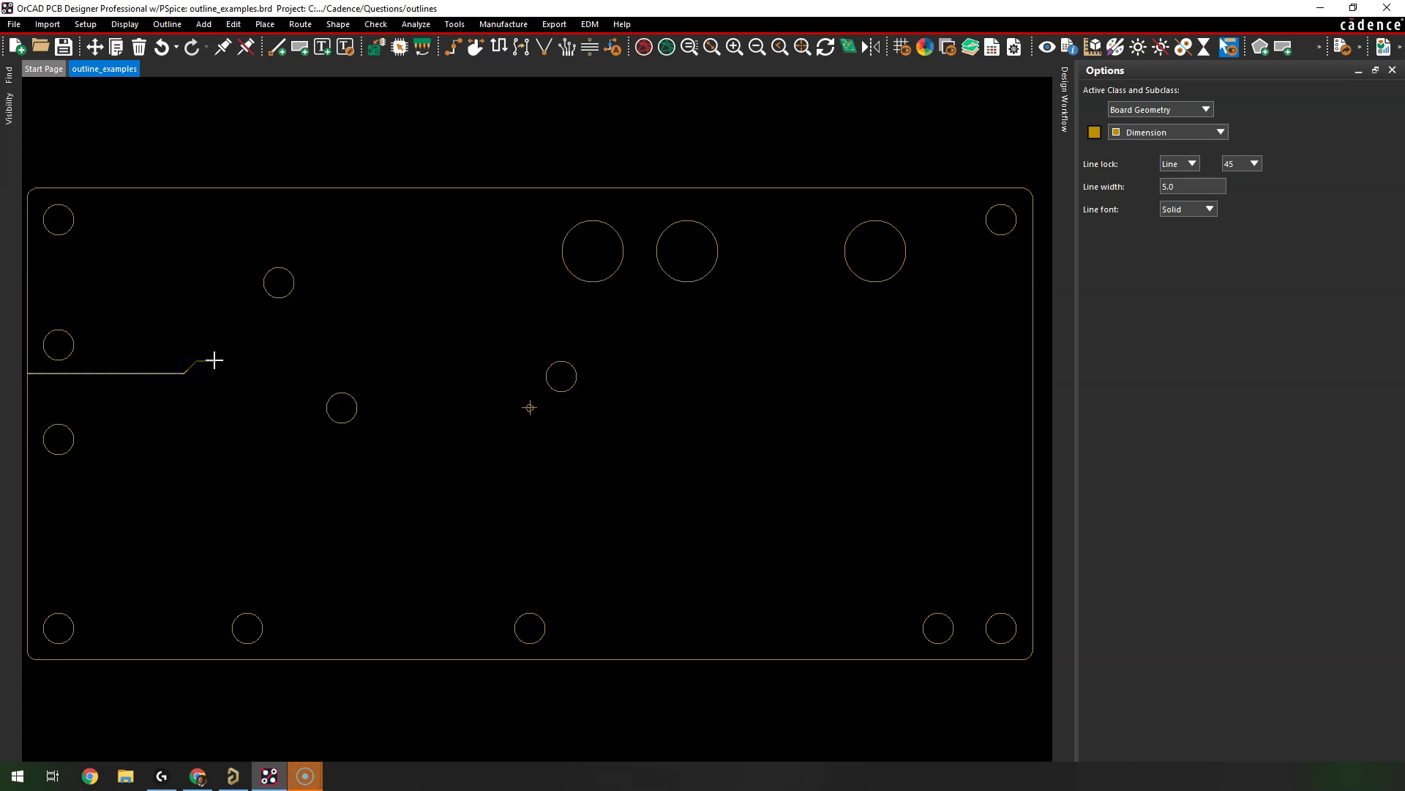
left_click(192, 355)
left_click(207, 349)
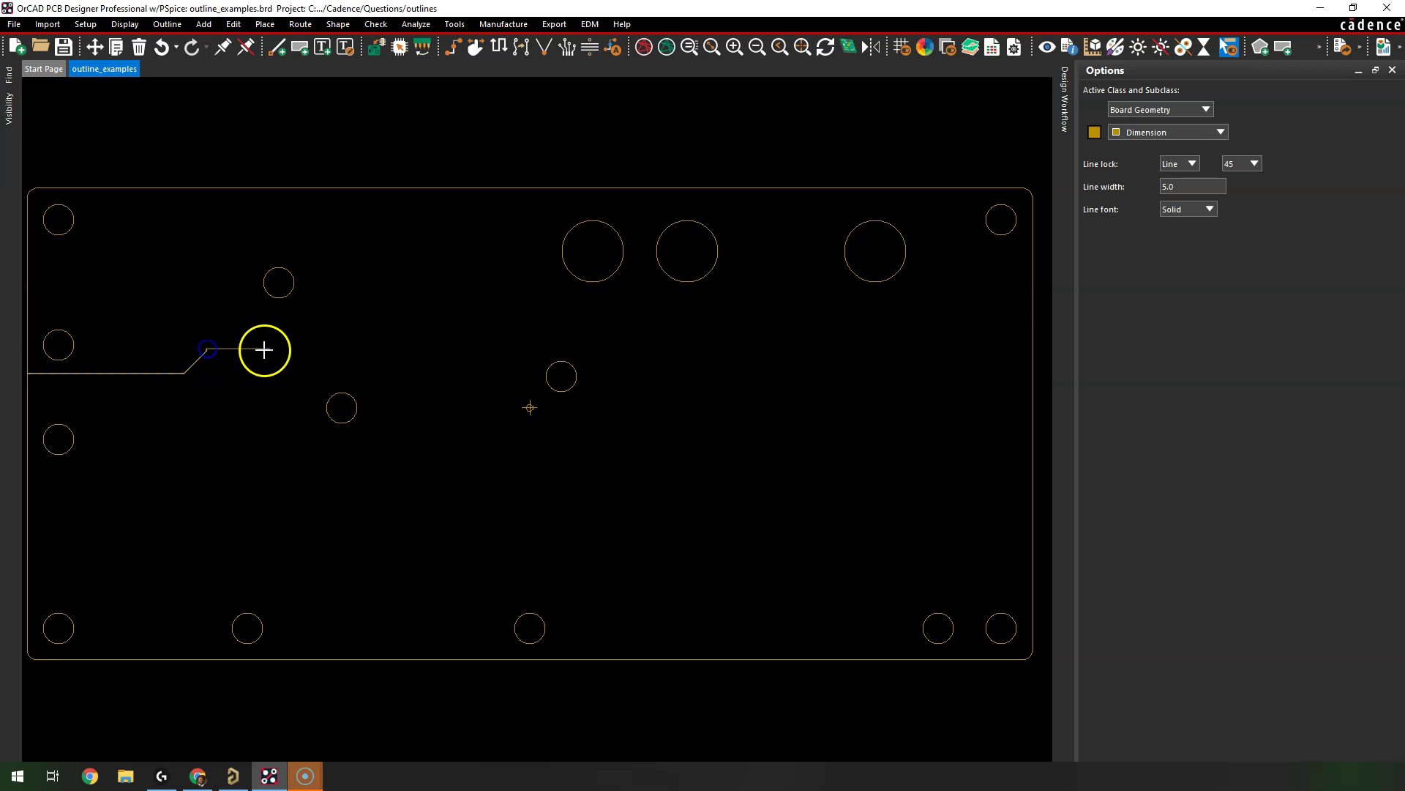
right_click(291, 352)
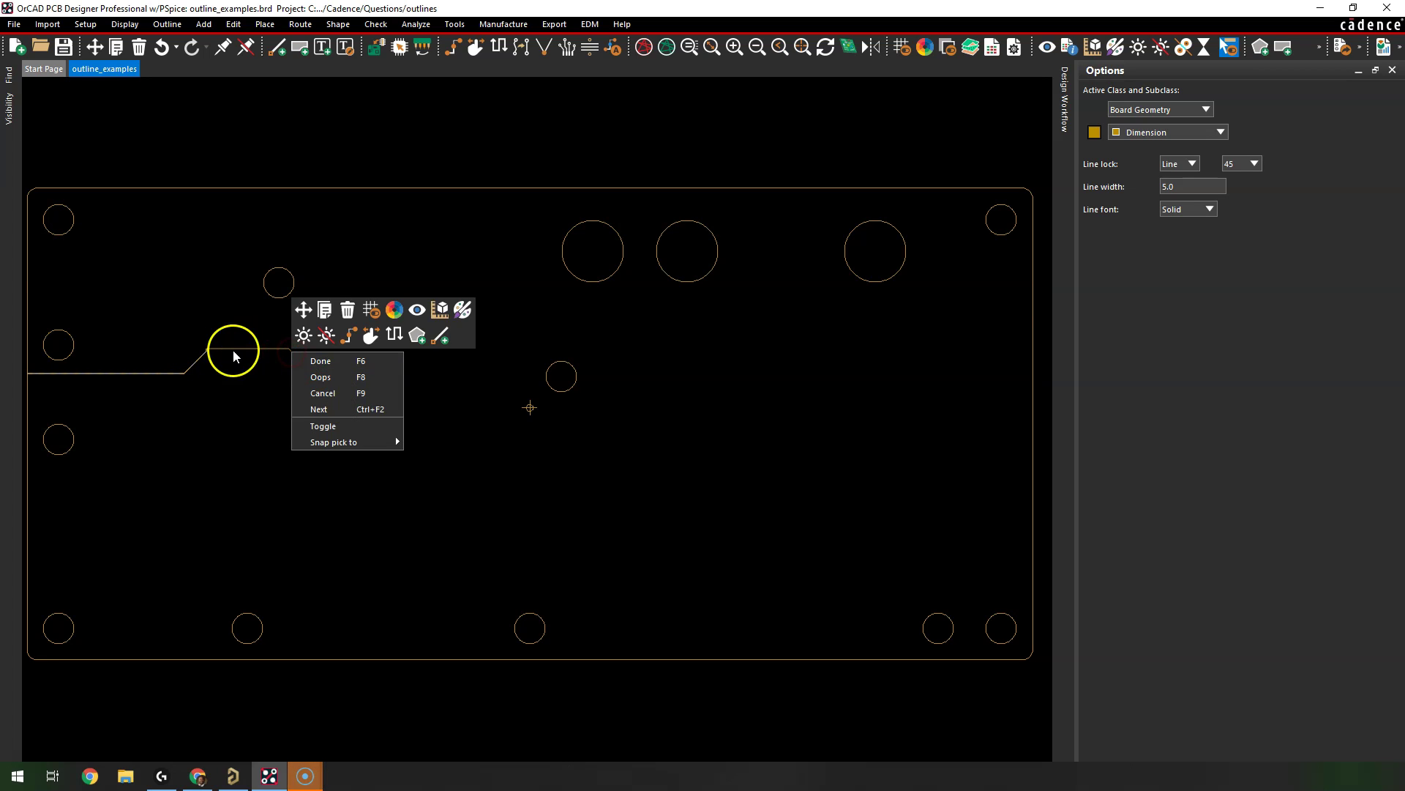
left_click(310, 378)
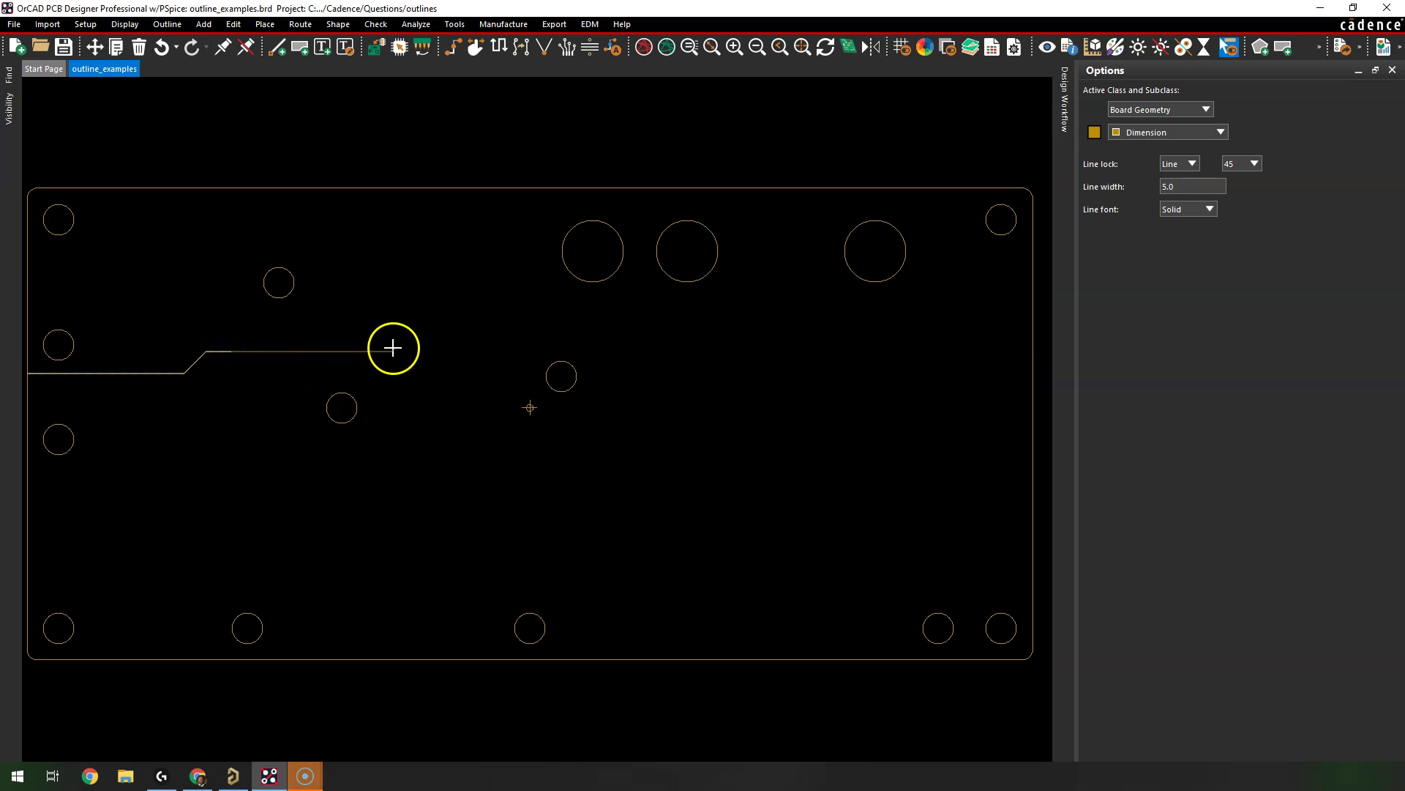
left_click(433, 348)
right_click(442, 360)
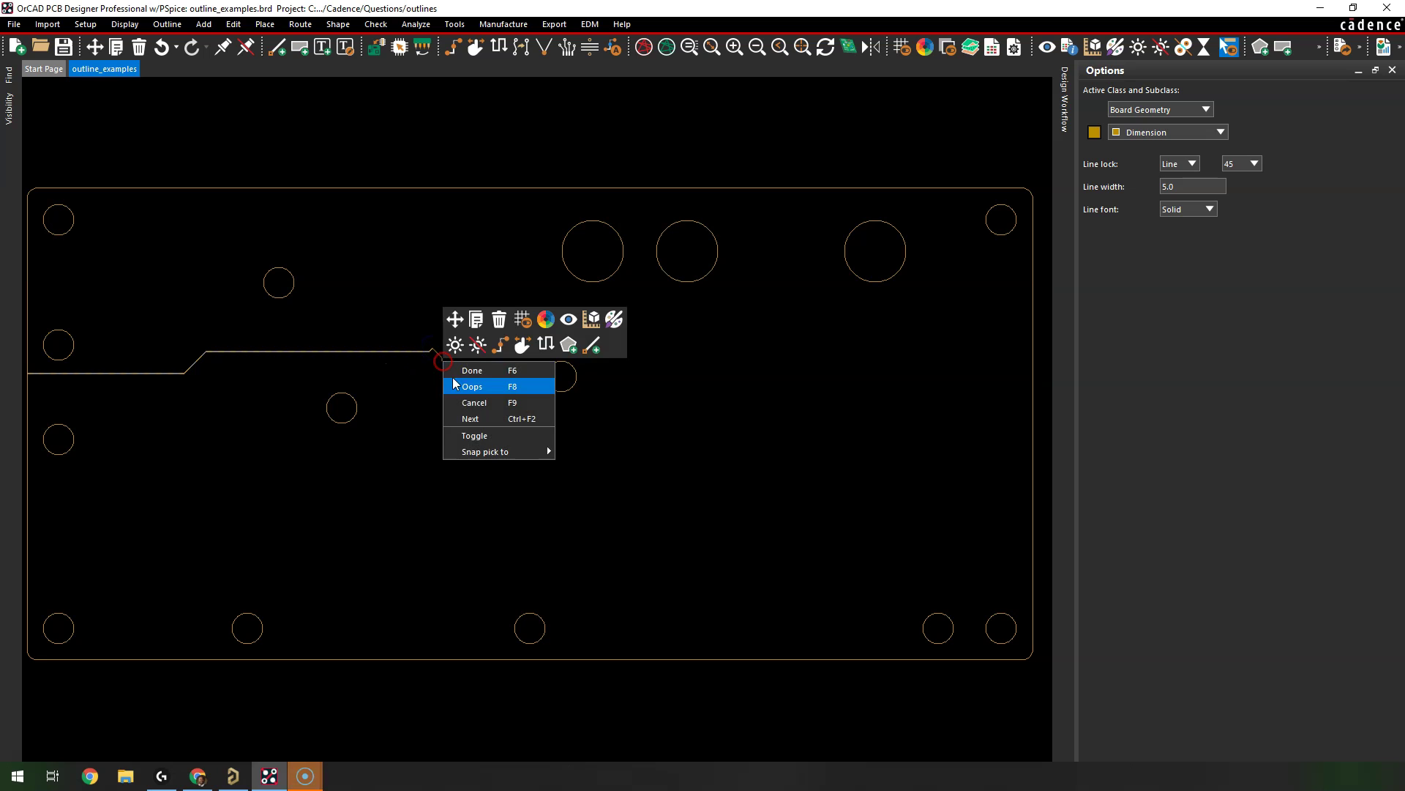
left_click(461, 386)
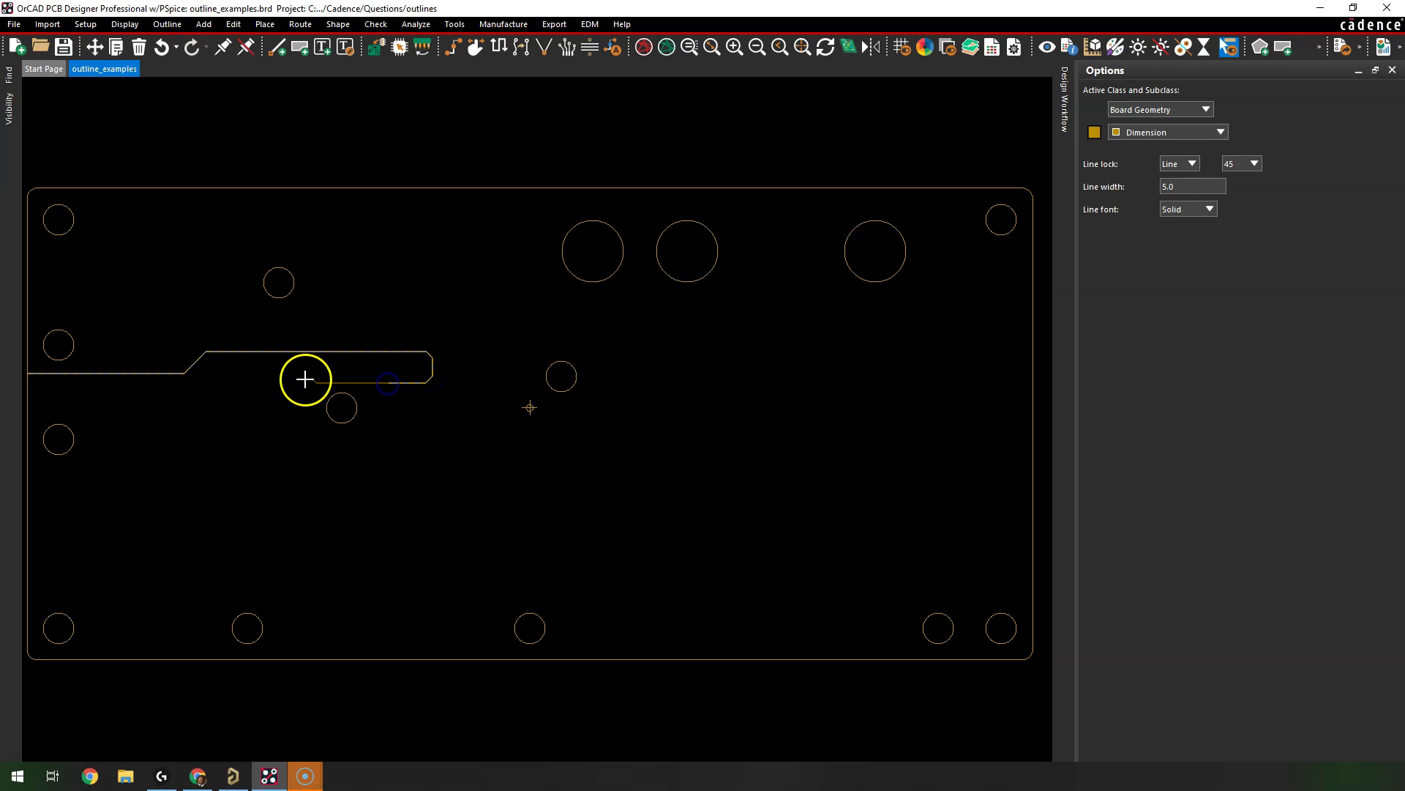
Step: Extend the lower edge leftward to the board edge and finish the closed slot outline
left_click_drag(305, 379, 232, 378)
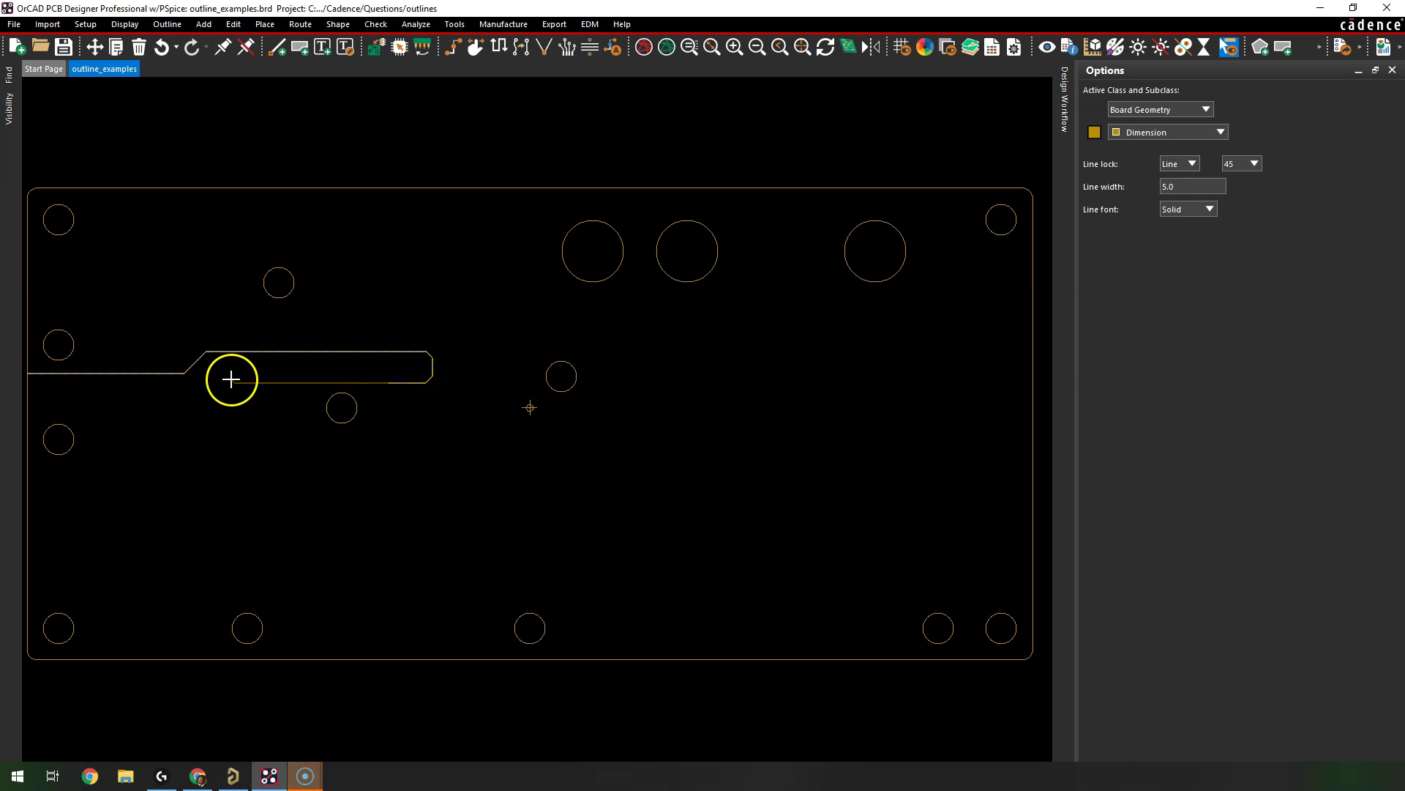
right_click(193, 387)
left_click(216, 397)
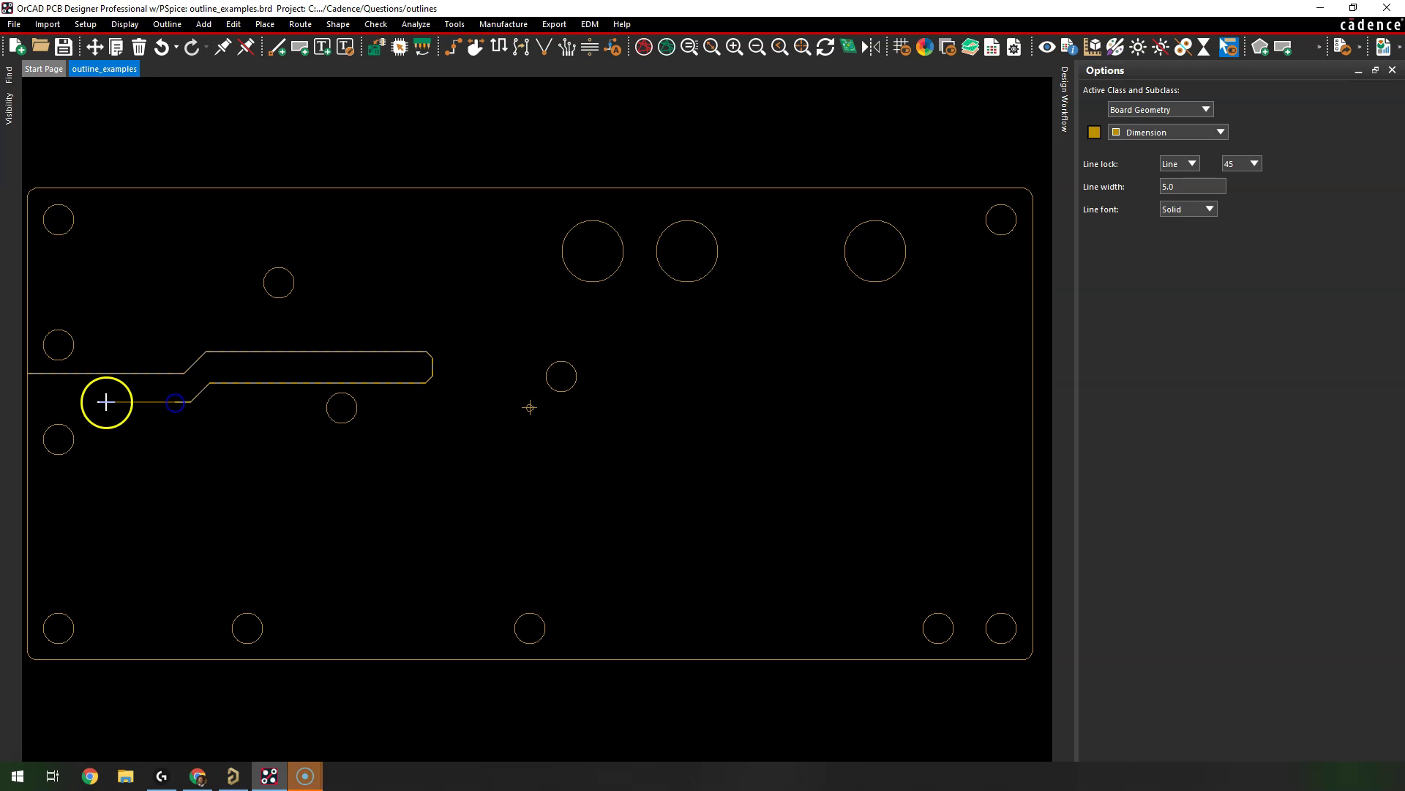
right_click(27, 402)
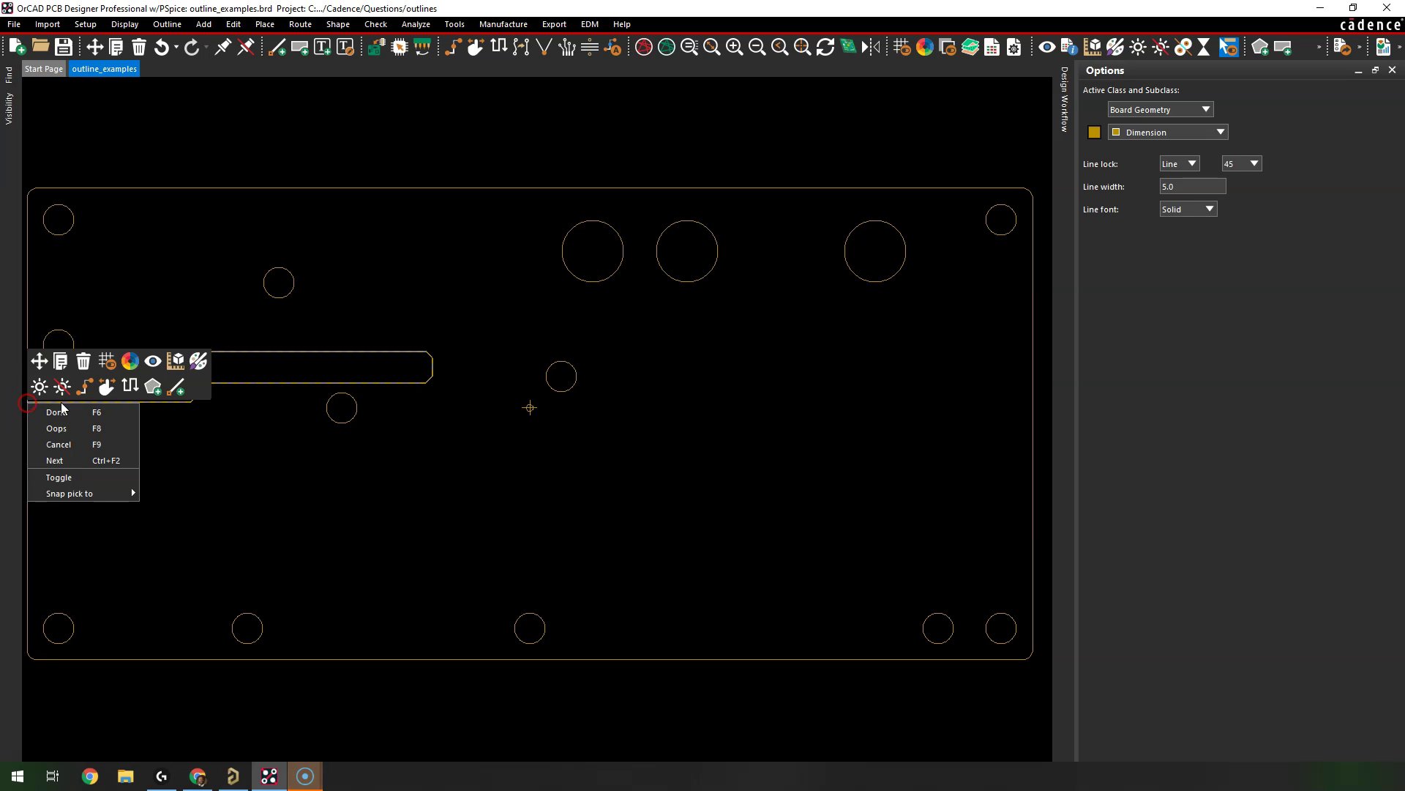
left_click(86, 412)
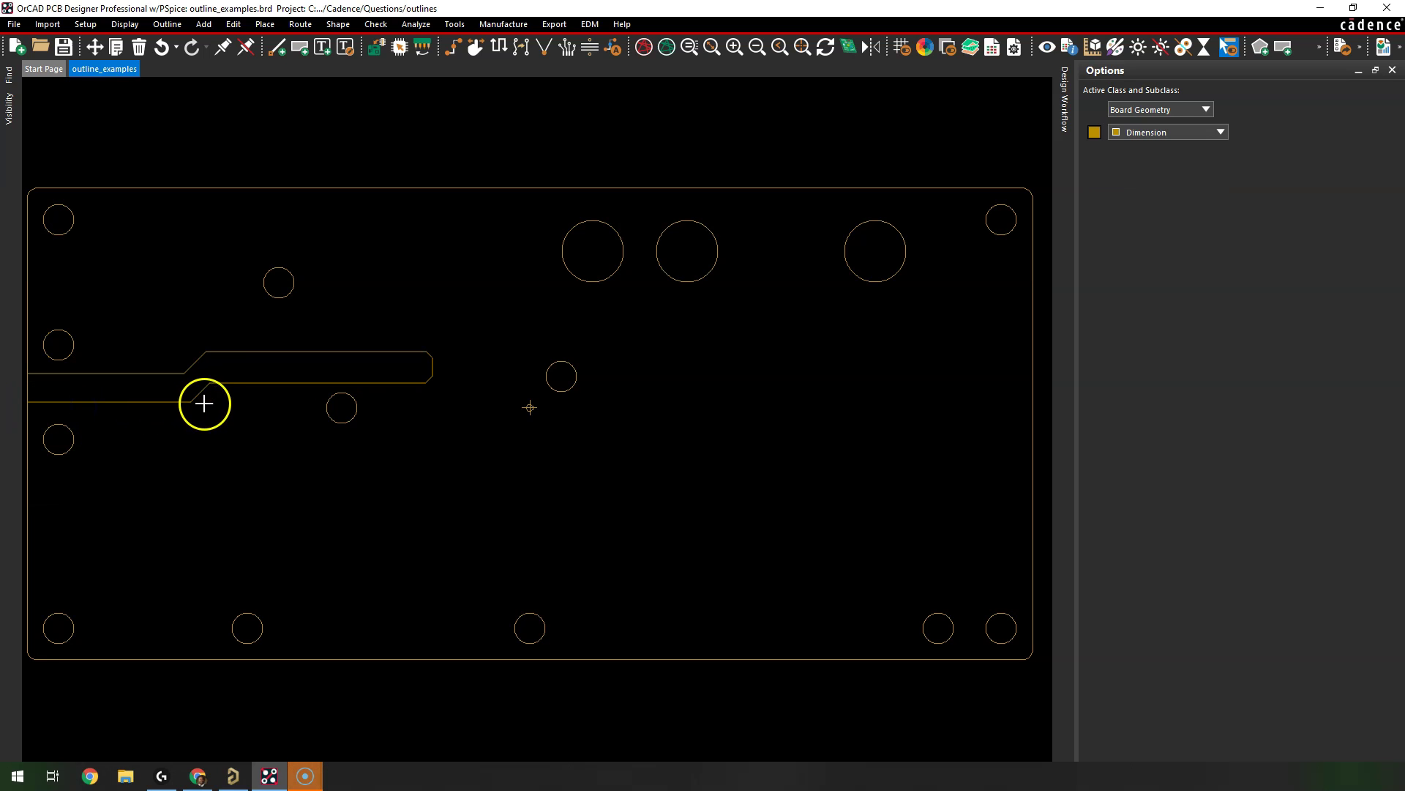
scroll(194, 359, "down", 1)
scroll(194, 359, "up", 4)
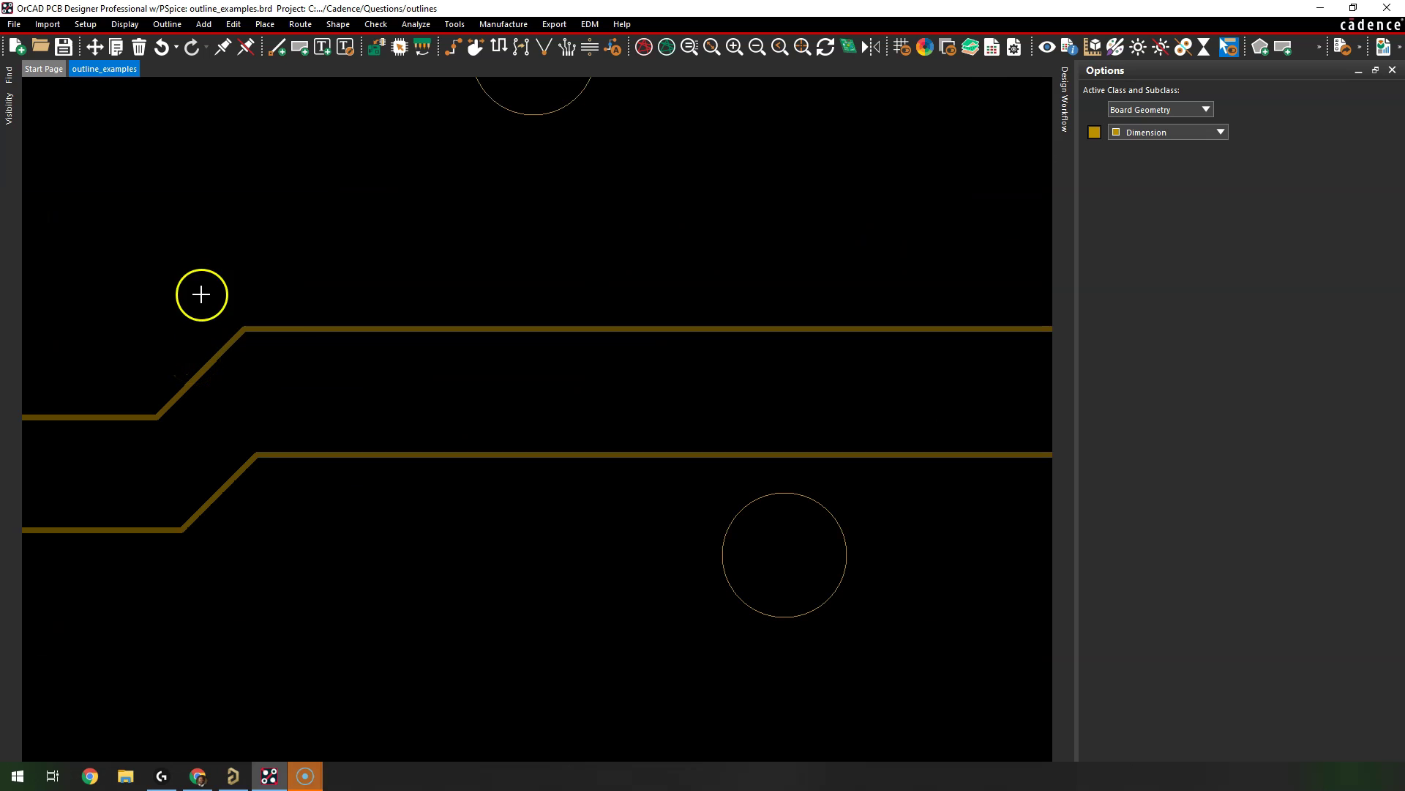
right_click(163, 295)
left_click(223, 323)
left_click(249, 328)
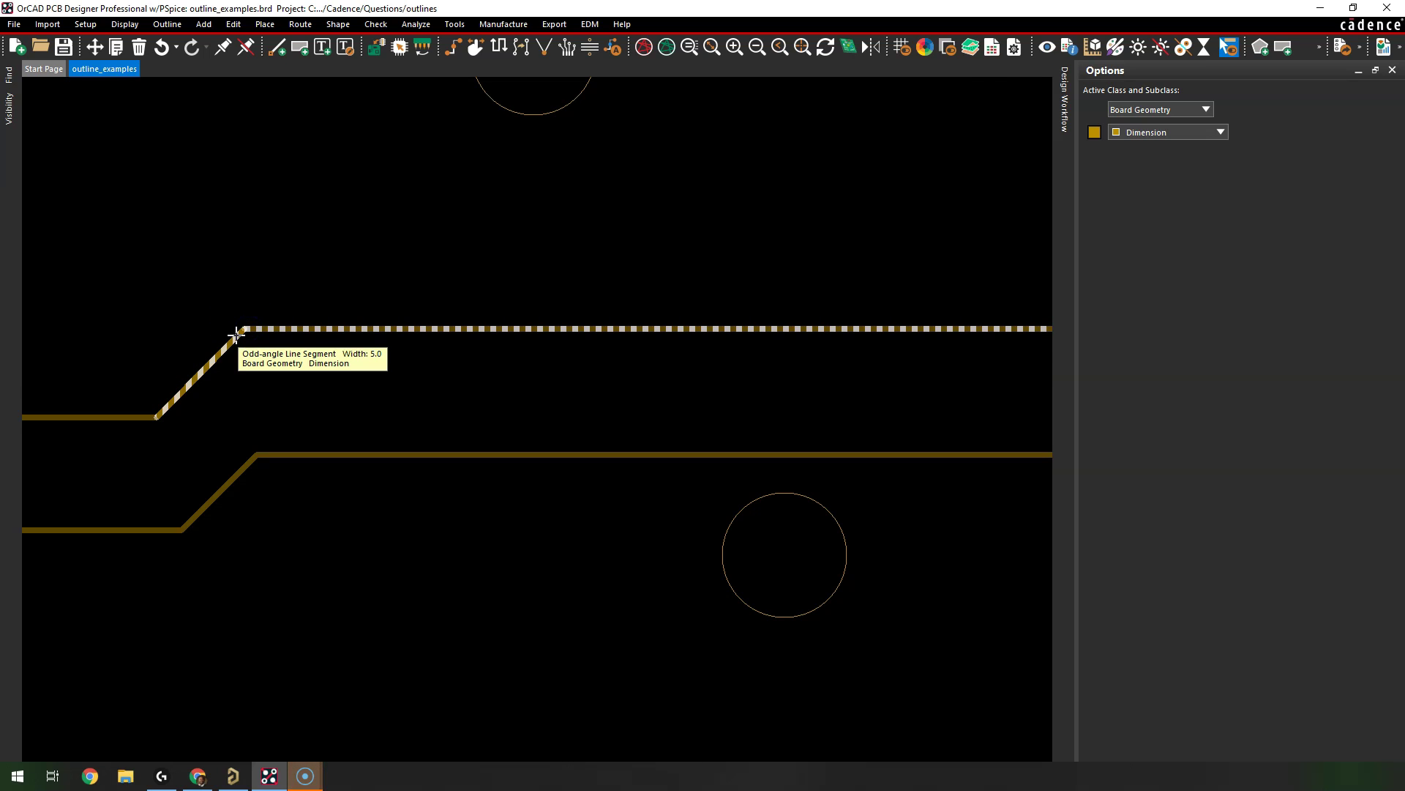
left_click(282, 327)
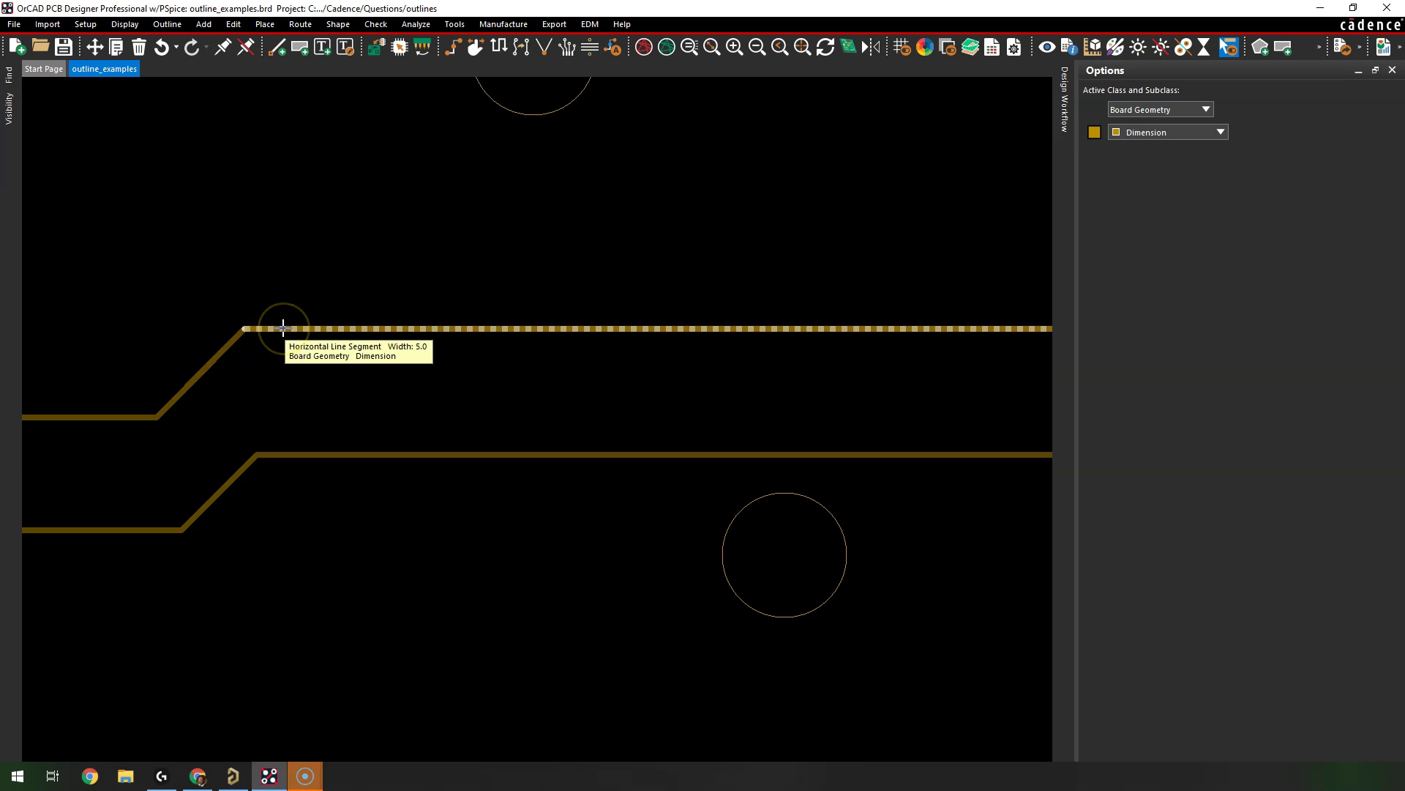
left_click(244, 334, "ctrl")
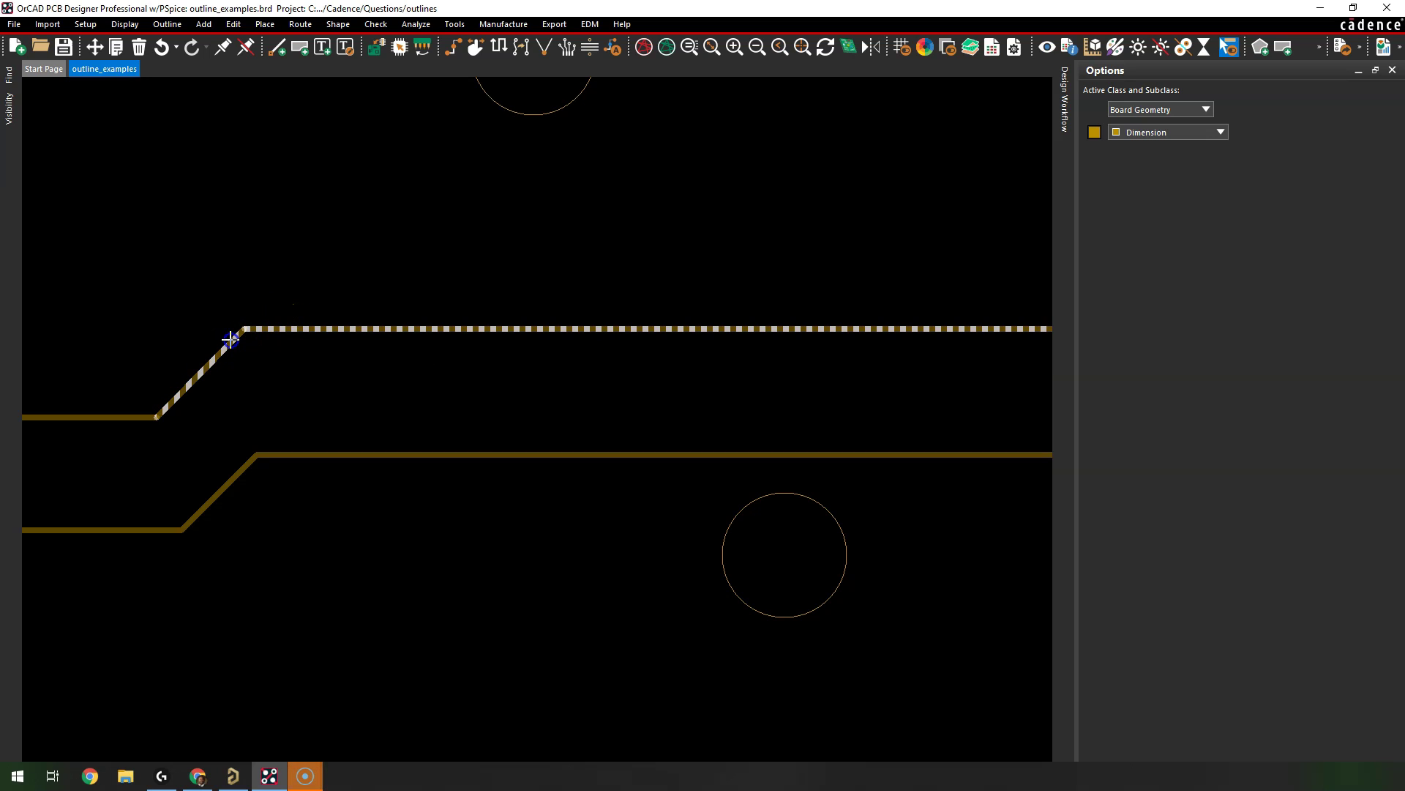
right_click(248, 323)
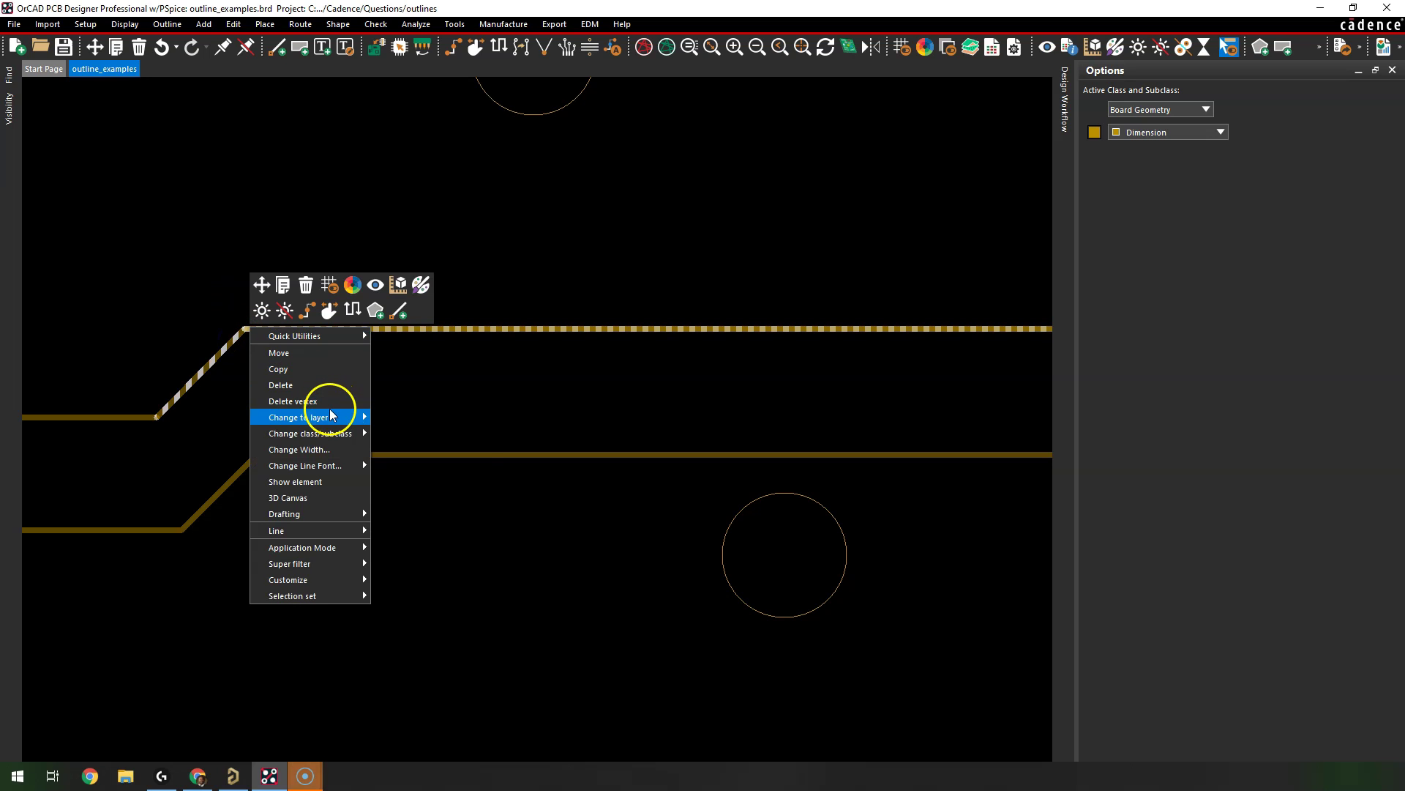
left_click(327, 466)
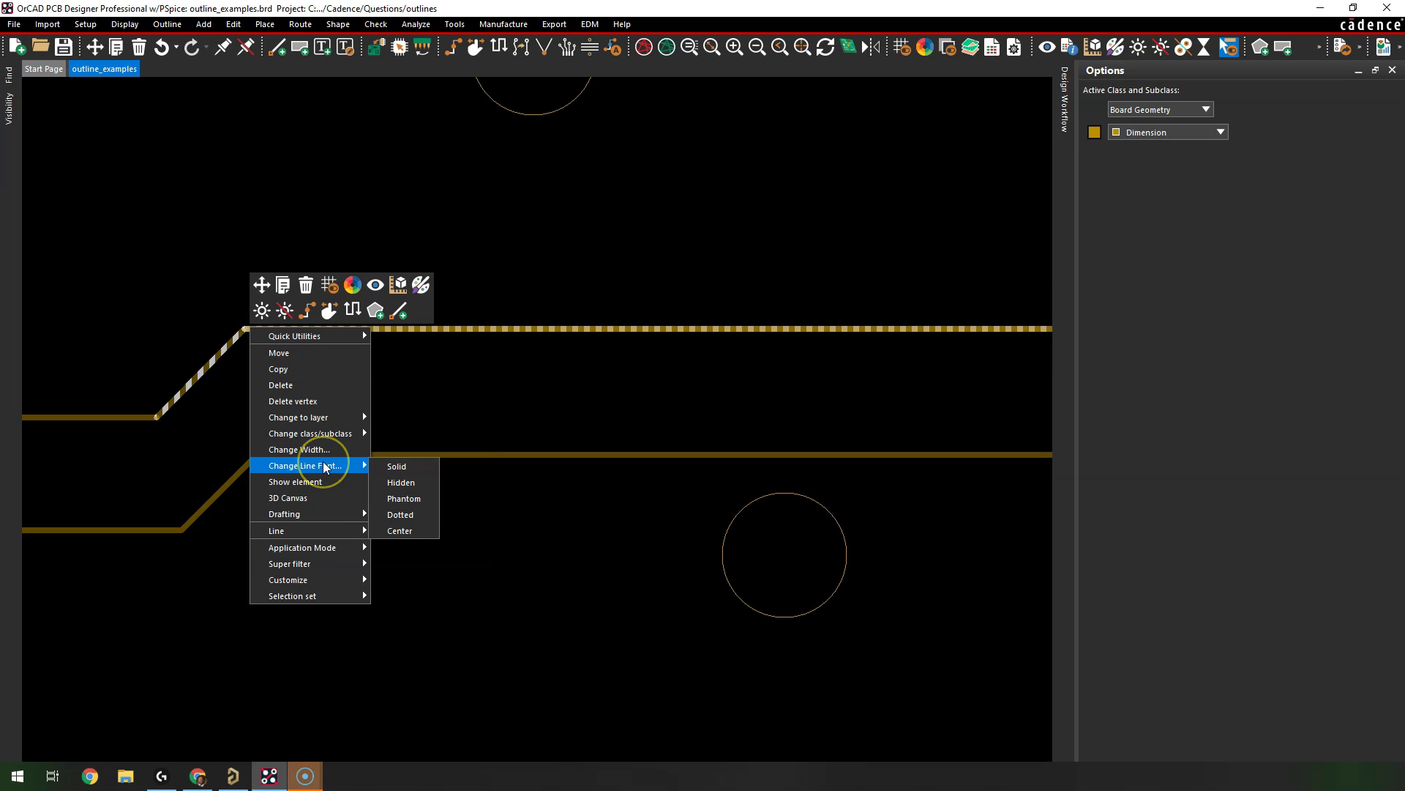
left_click(324, 532)
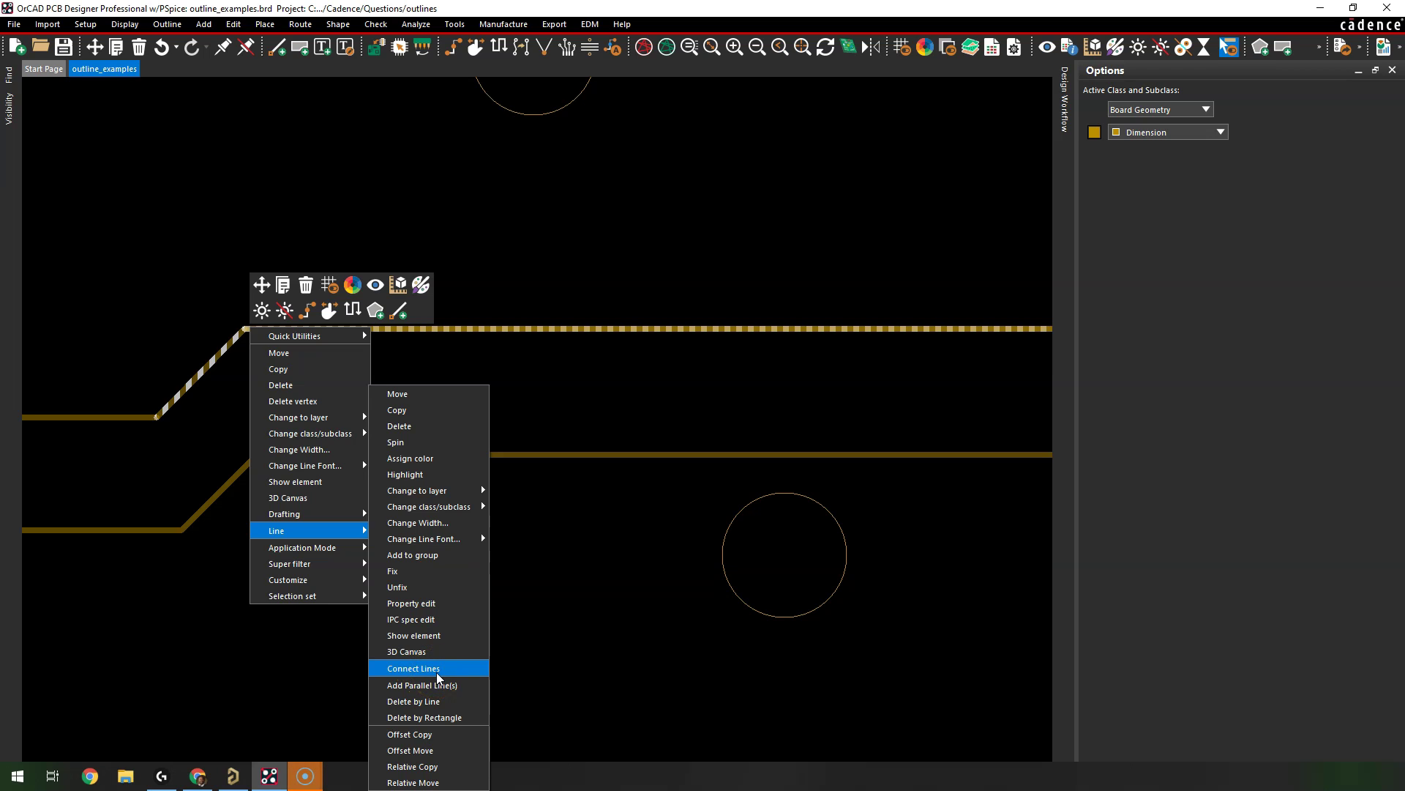
mouse_move(428, 489)
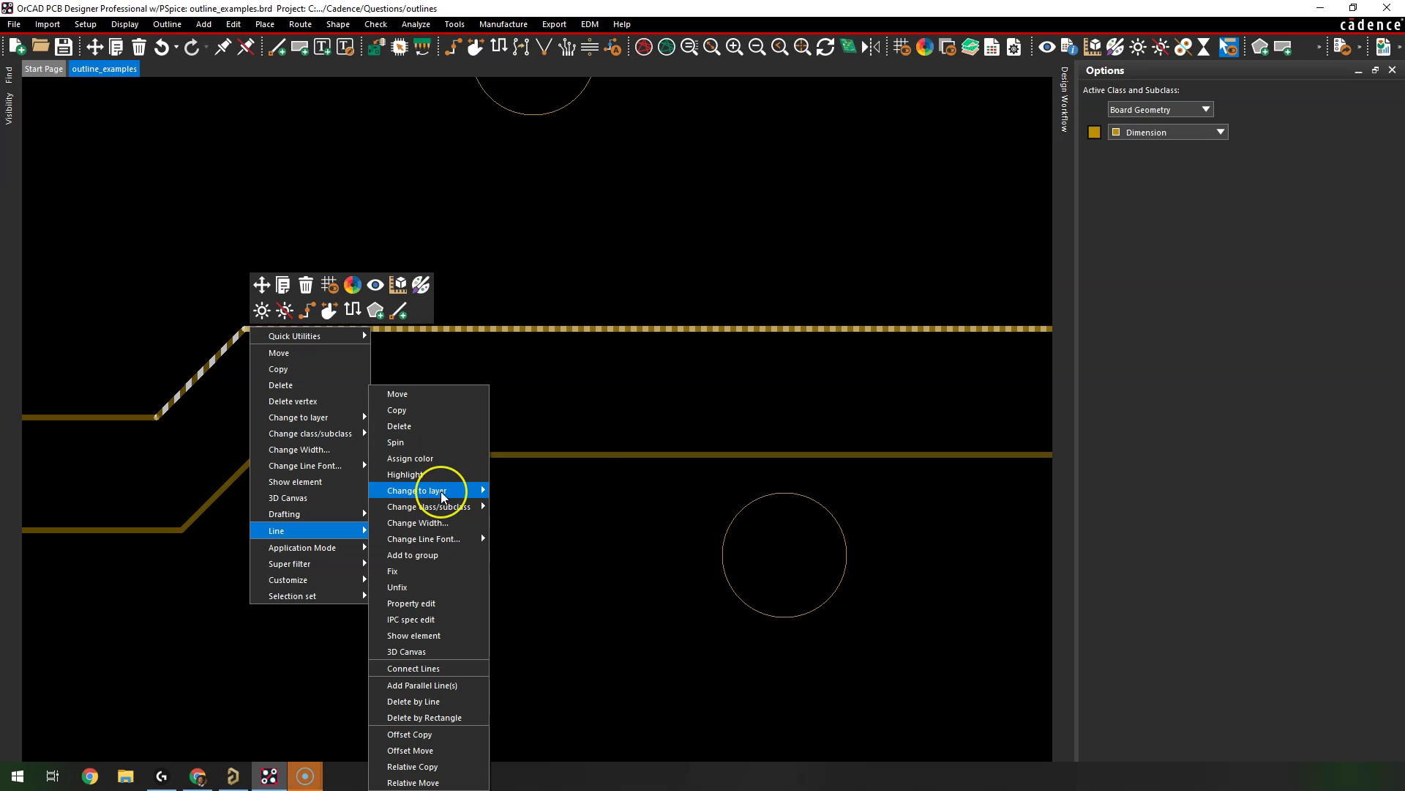
left_click(442, 496)
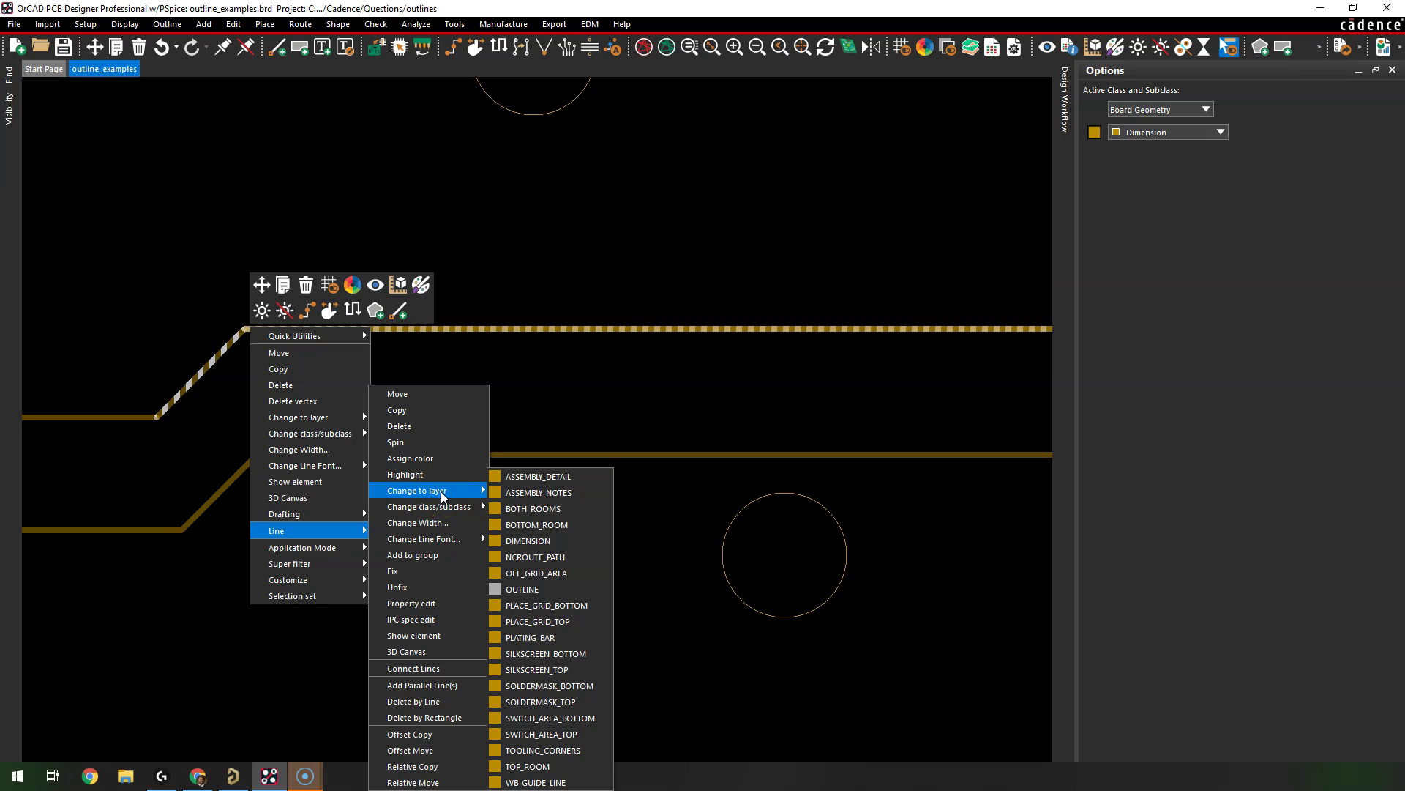
left_click(442, 497)
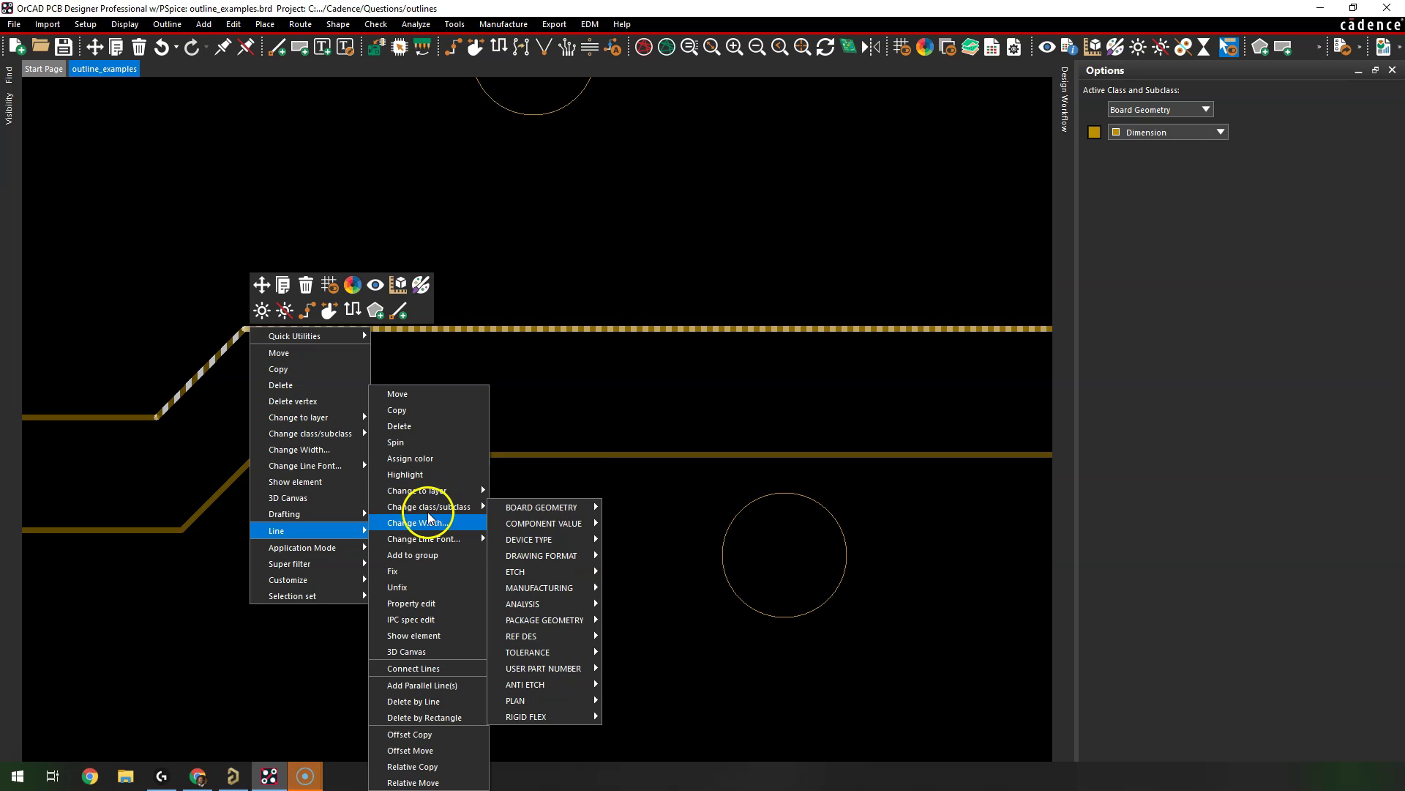
left_click(429, 525)
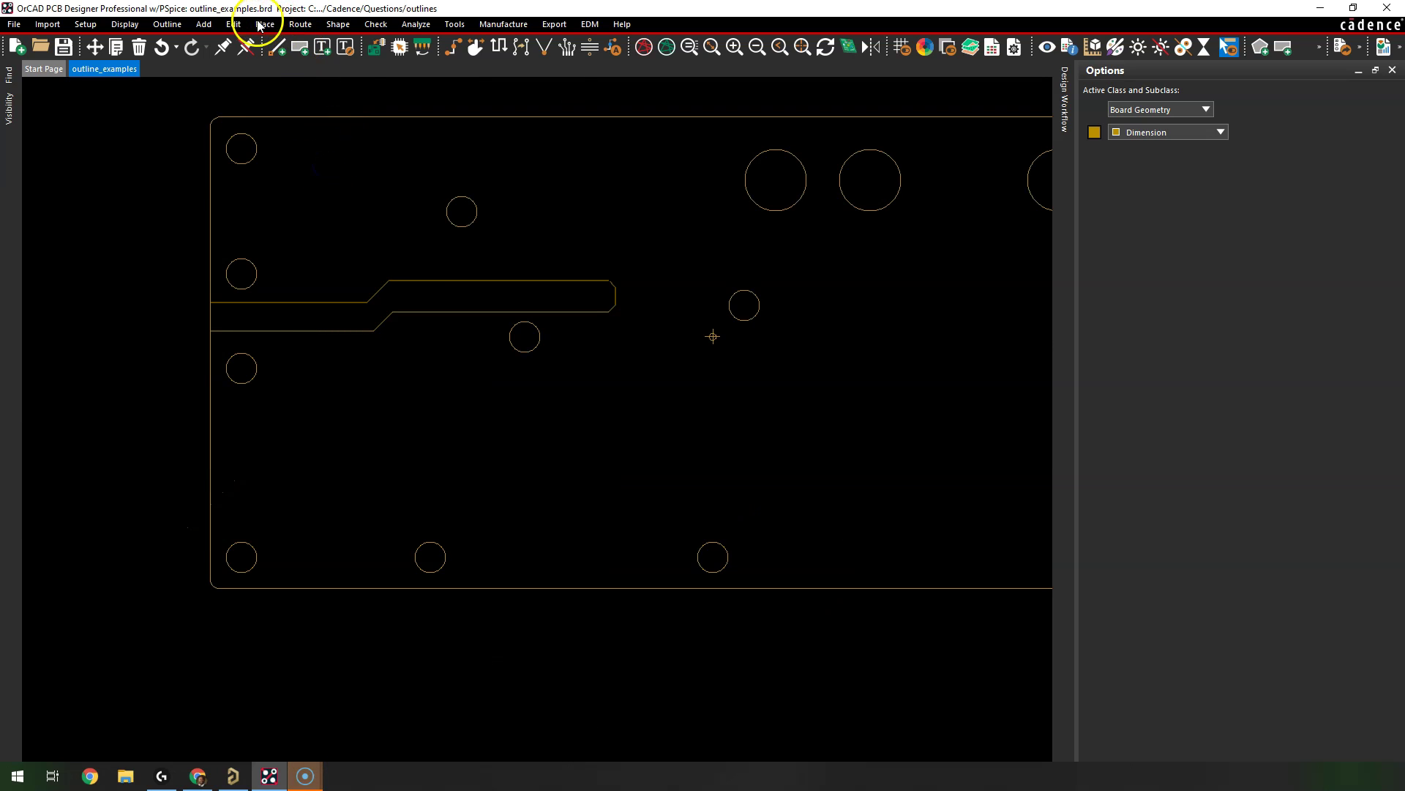
Step: End the line-adding command and show the command log panel
left_click(265, 24)
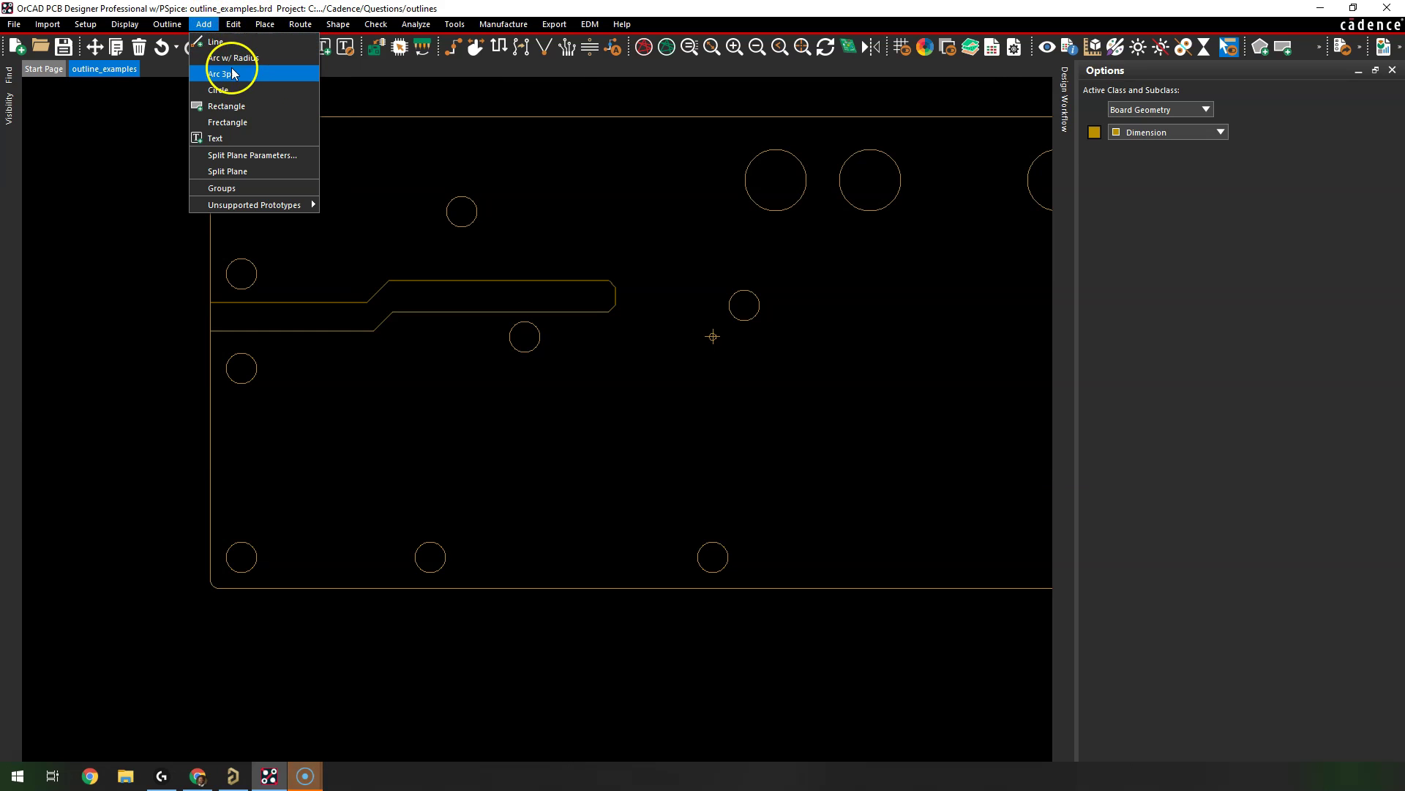
left_click(216, 41)
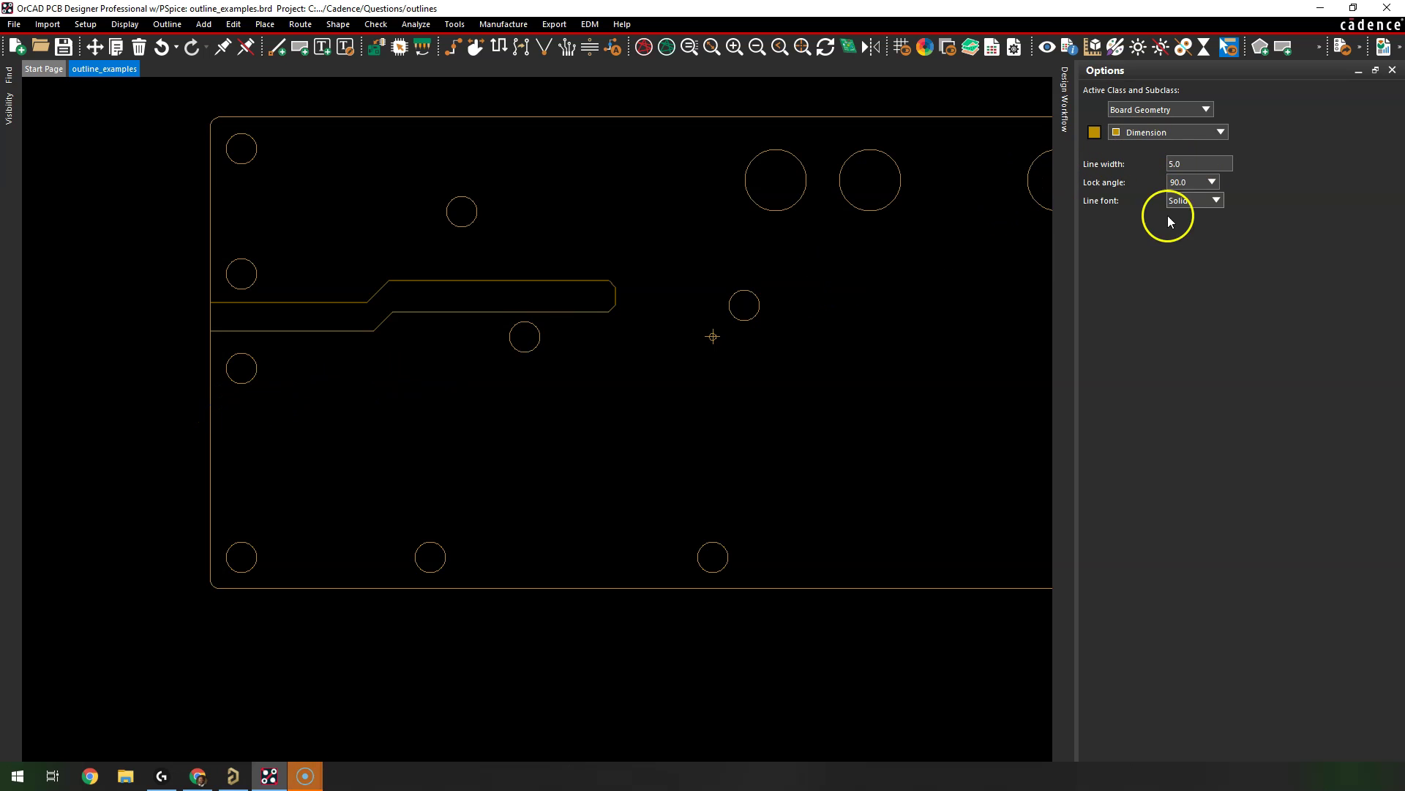
right_click(524, 203)
left_click(550, 207)
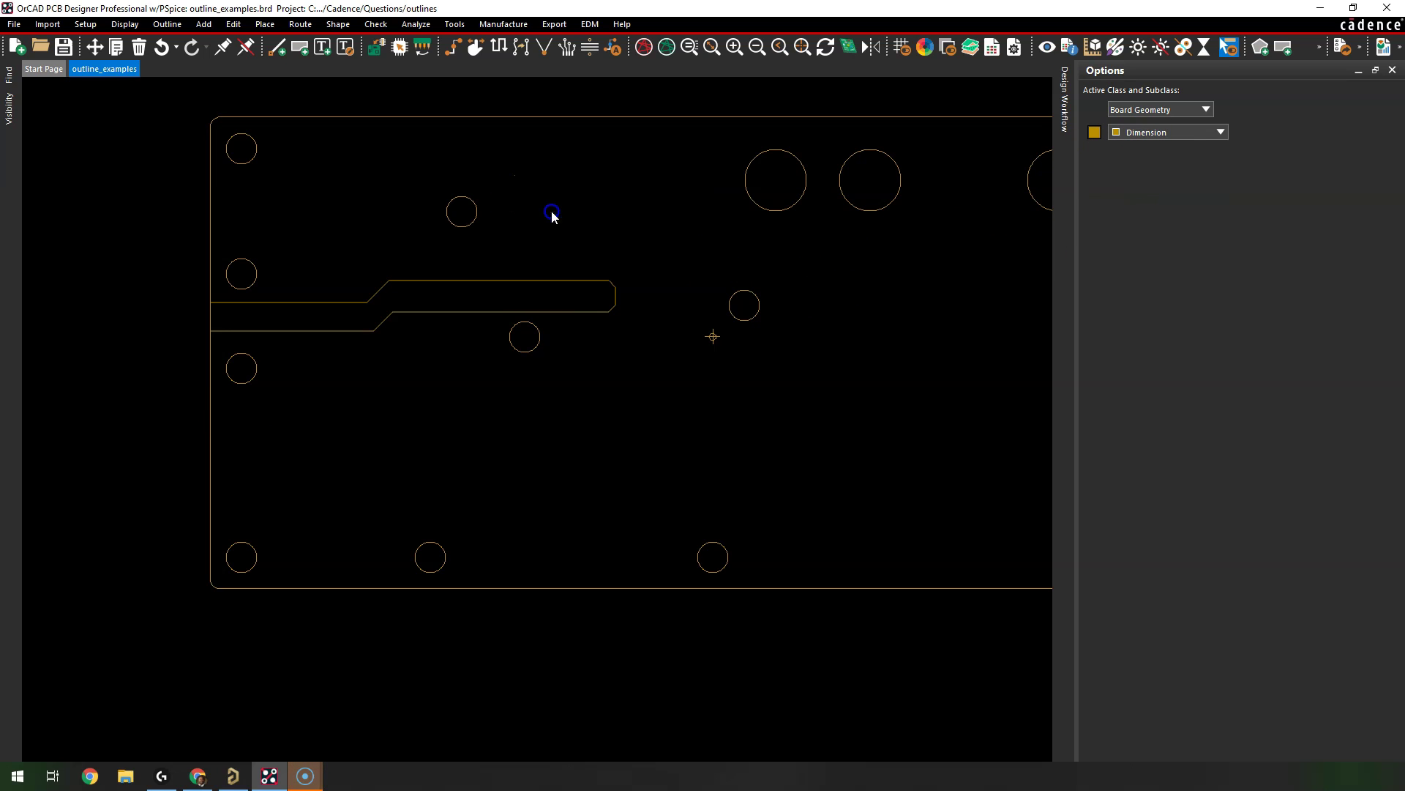
left_click(125, 24)
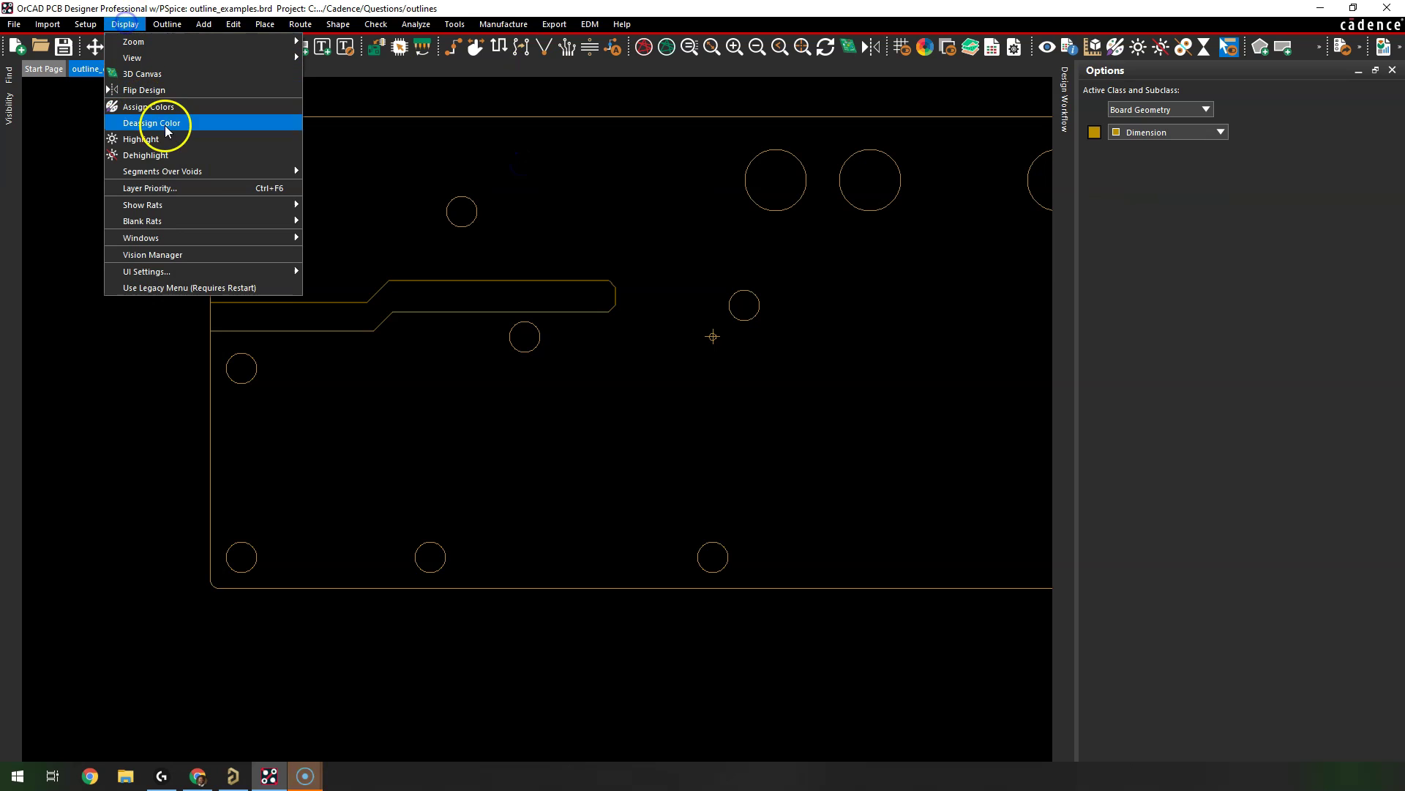
mouse_move(207, 182)
mouse_move(197, 235)
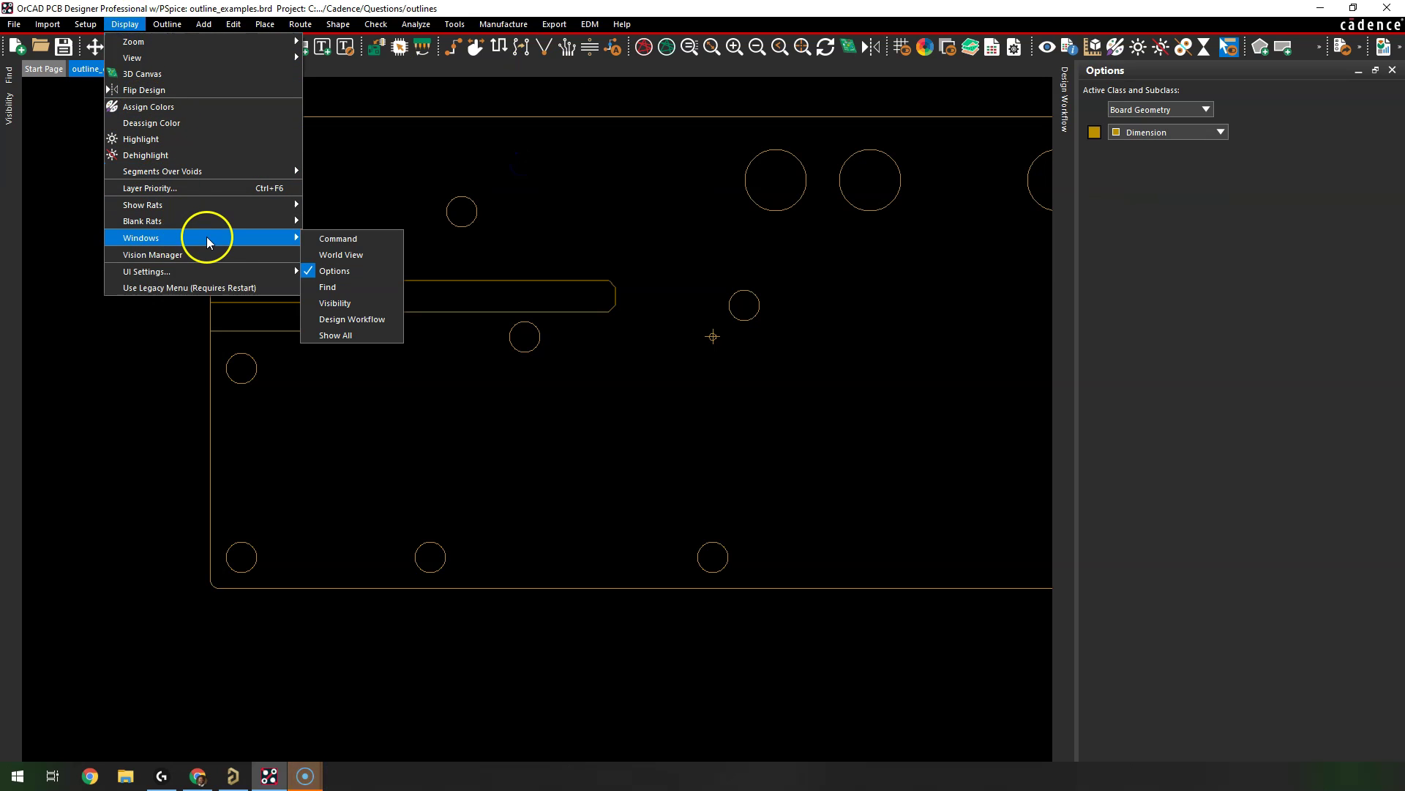
left_click(358, 240)
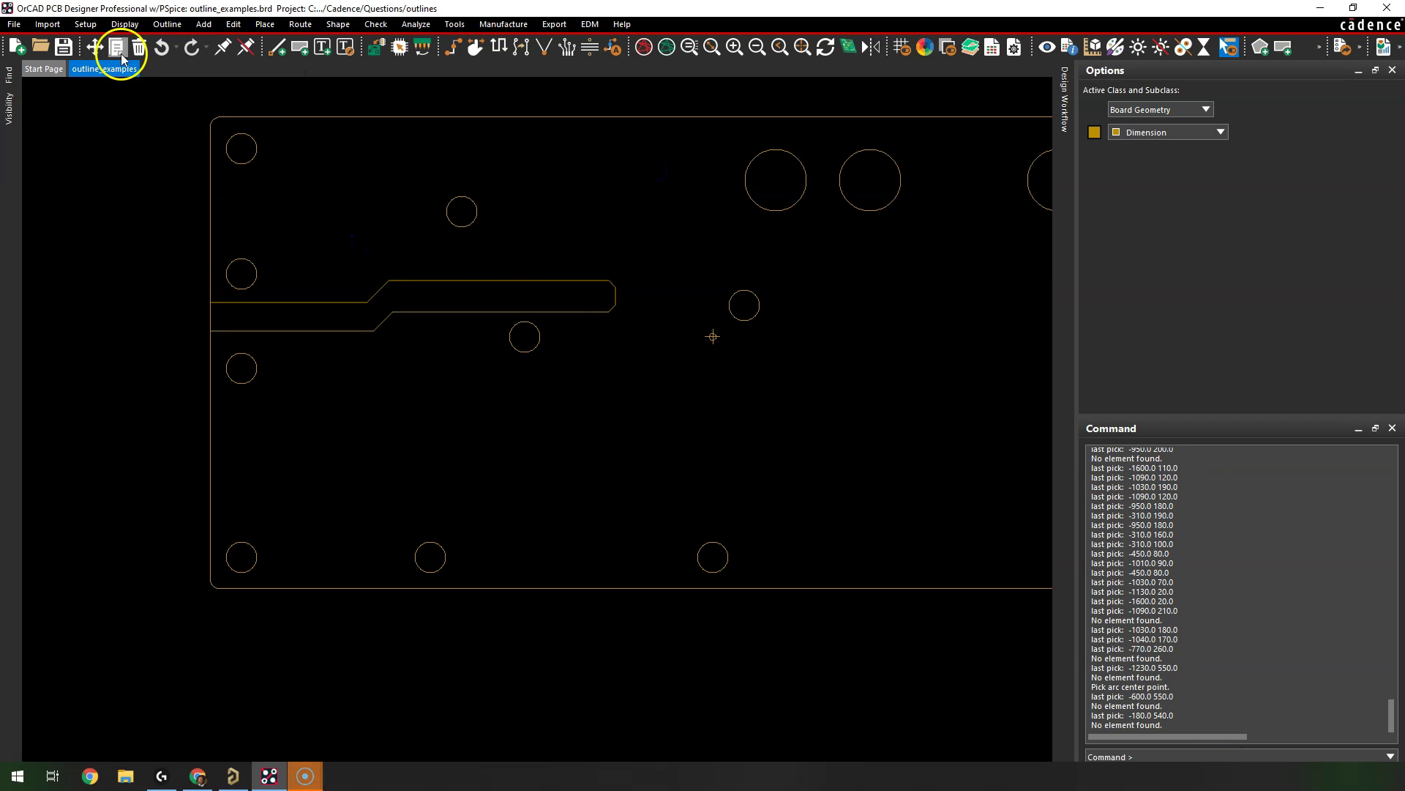
Step: Draw a 270° arc of radius 180 in the board's lower left area
left_click(204, 24)
left_click(246, 59)
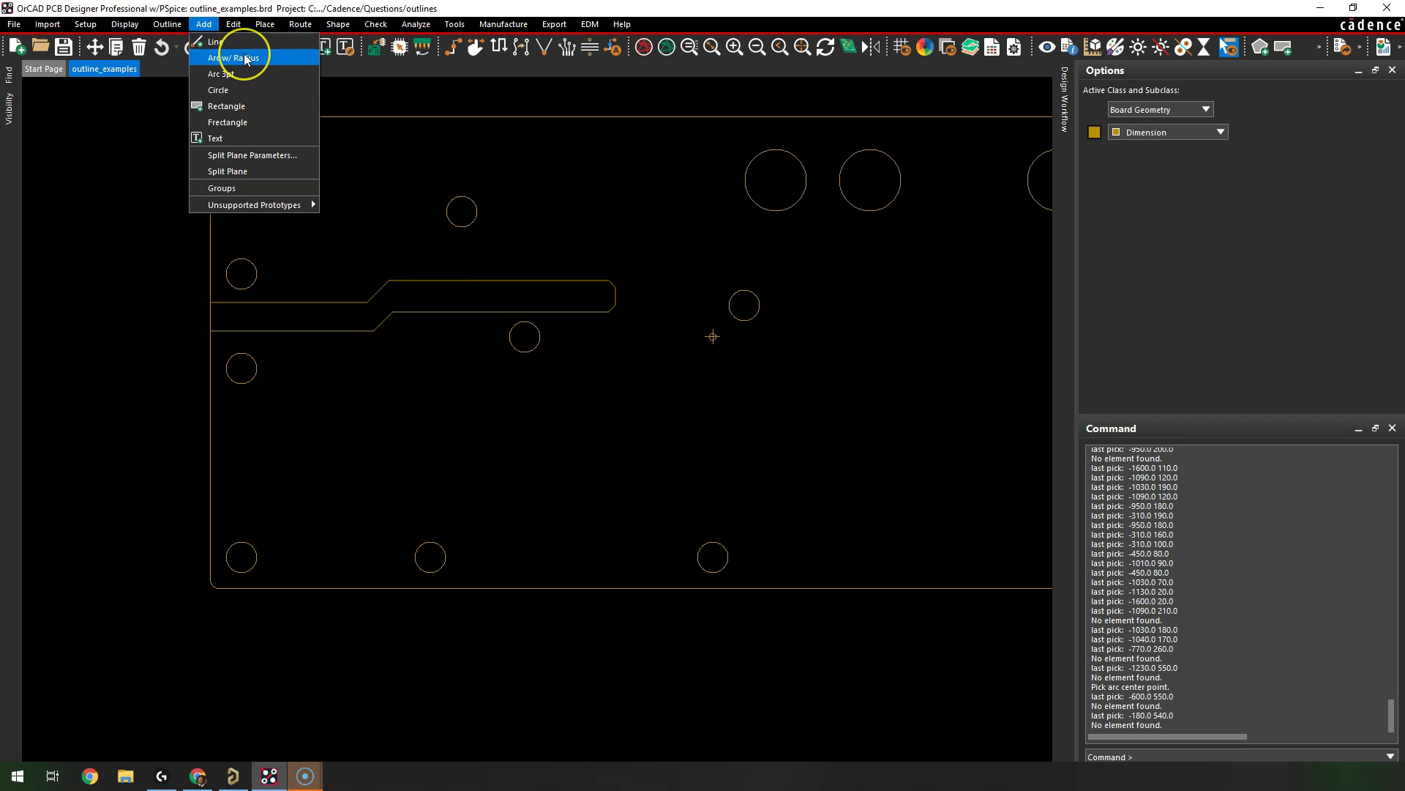
left_click(246, 58)
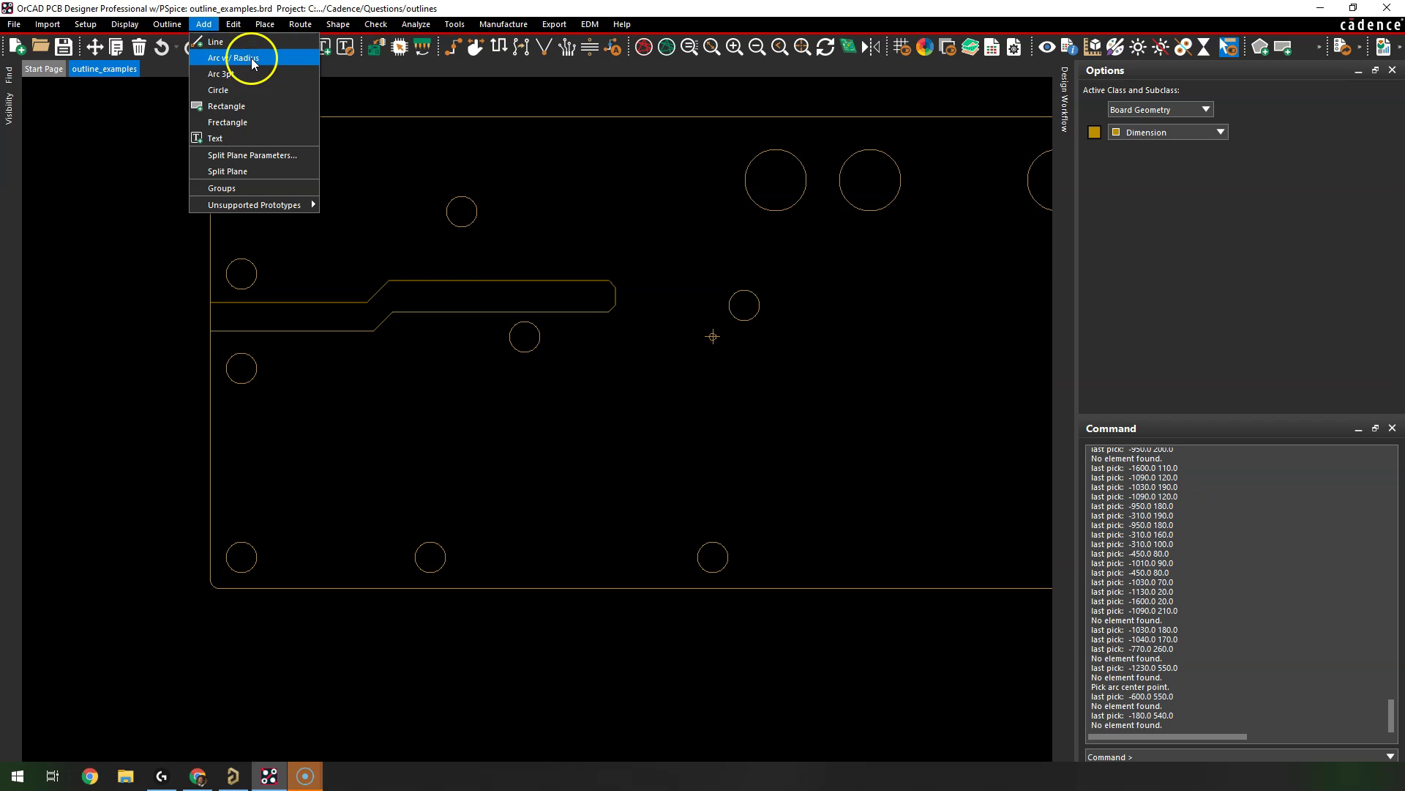
left_click(827, 276)
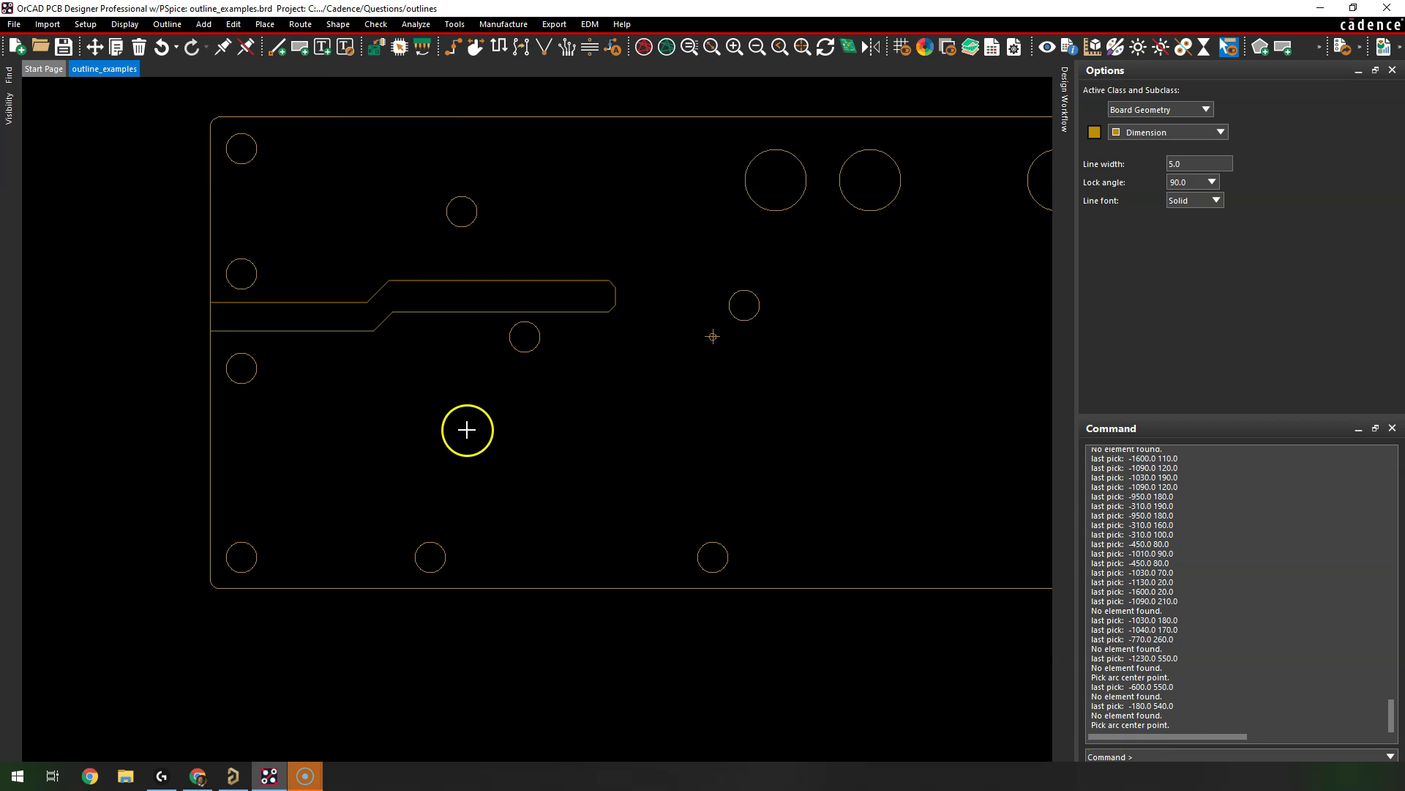
left_click(337, 418)
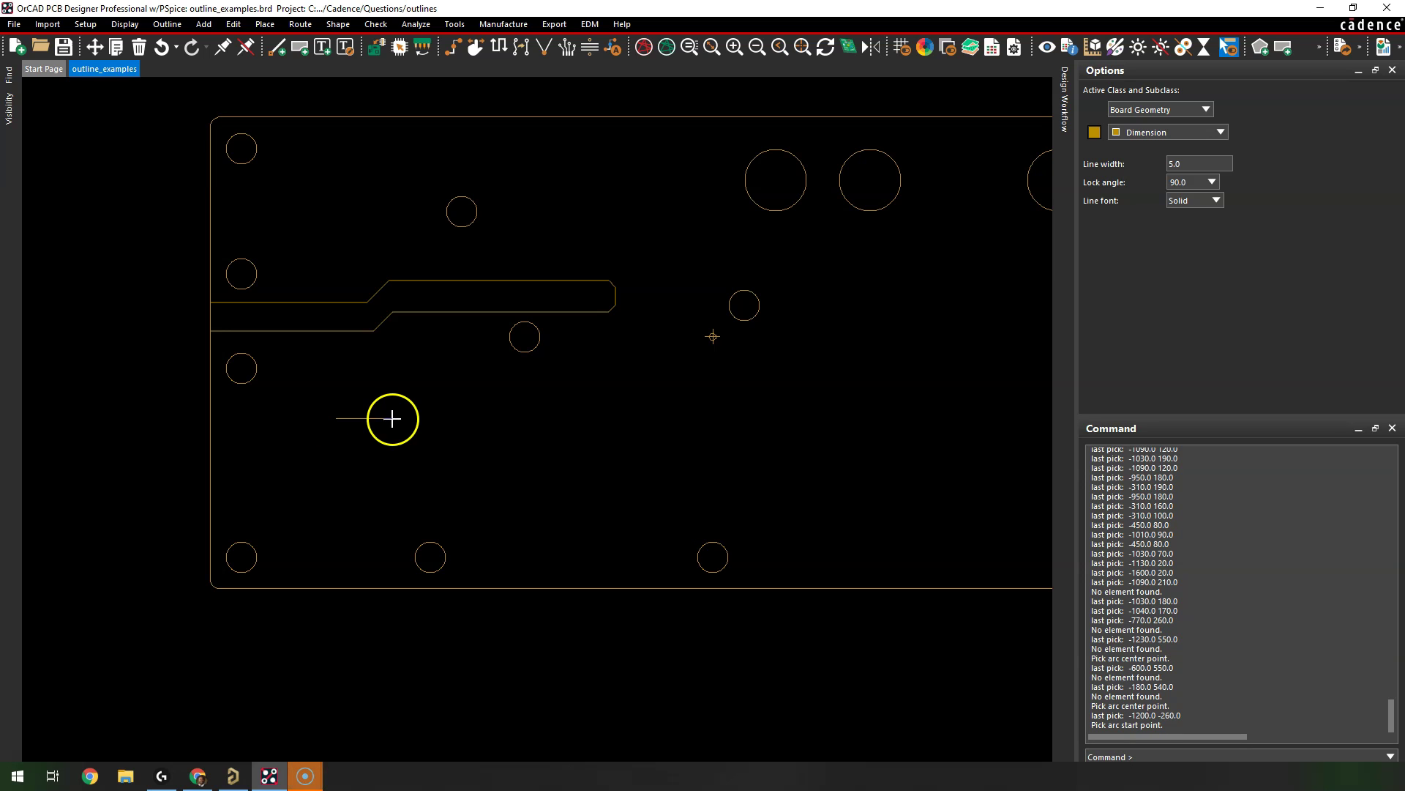
left_click(392, 418)
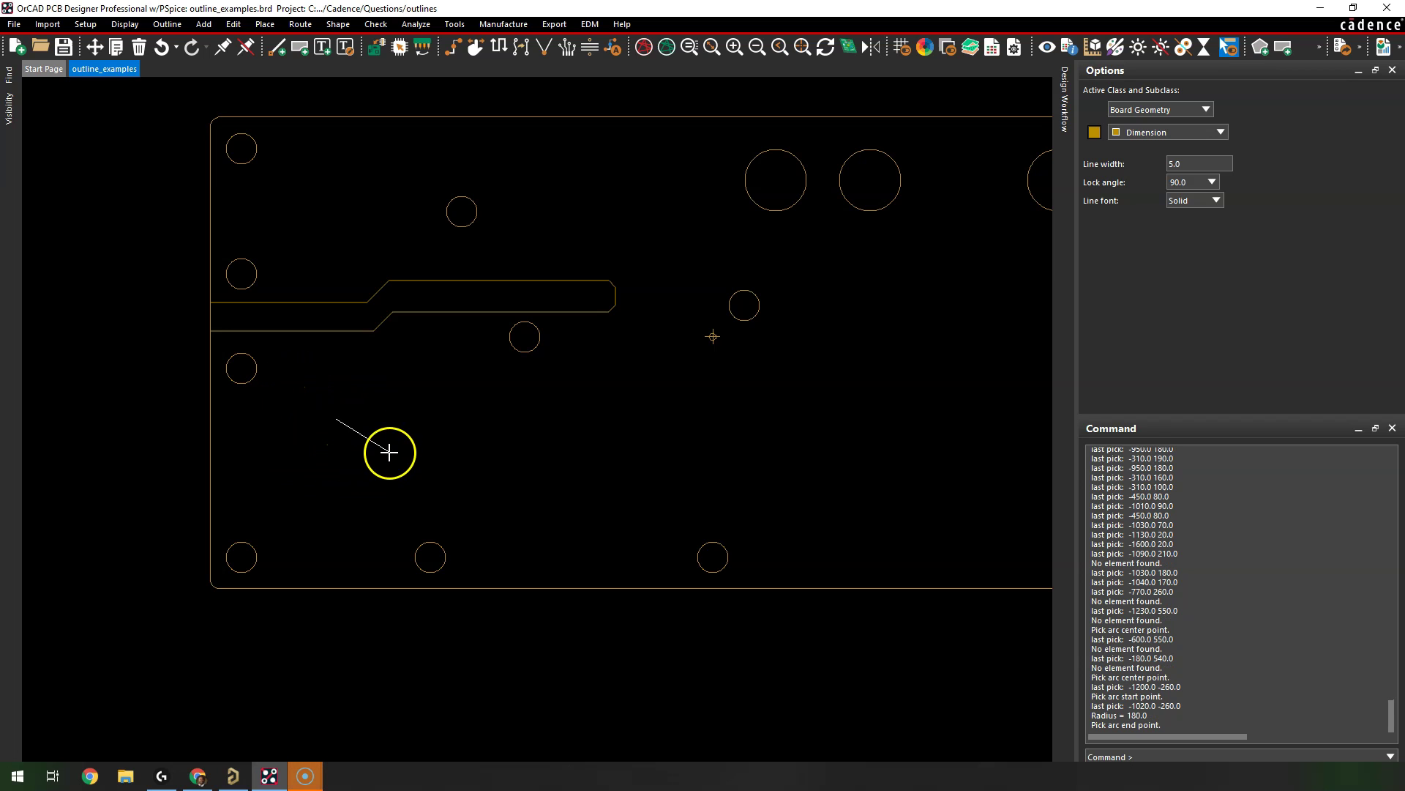
left_click(335, 463)
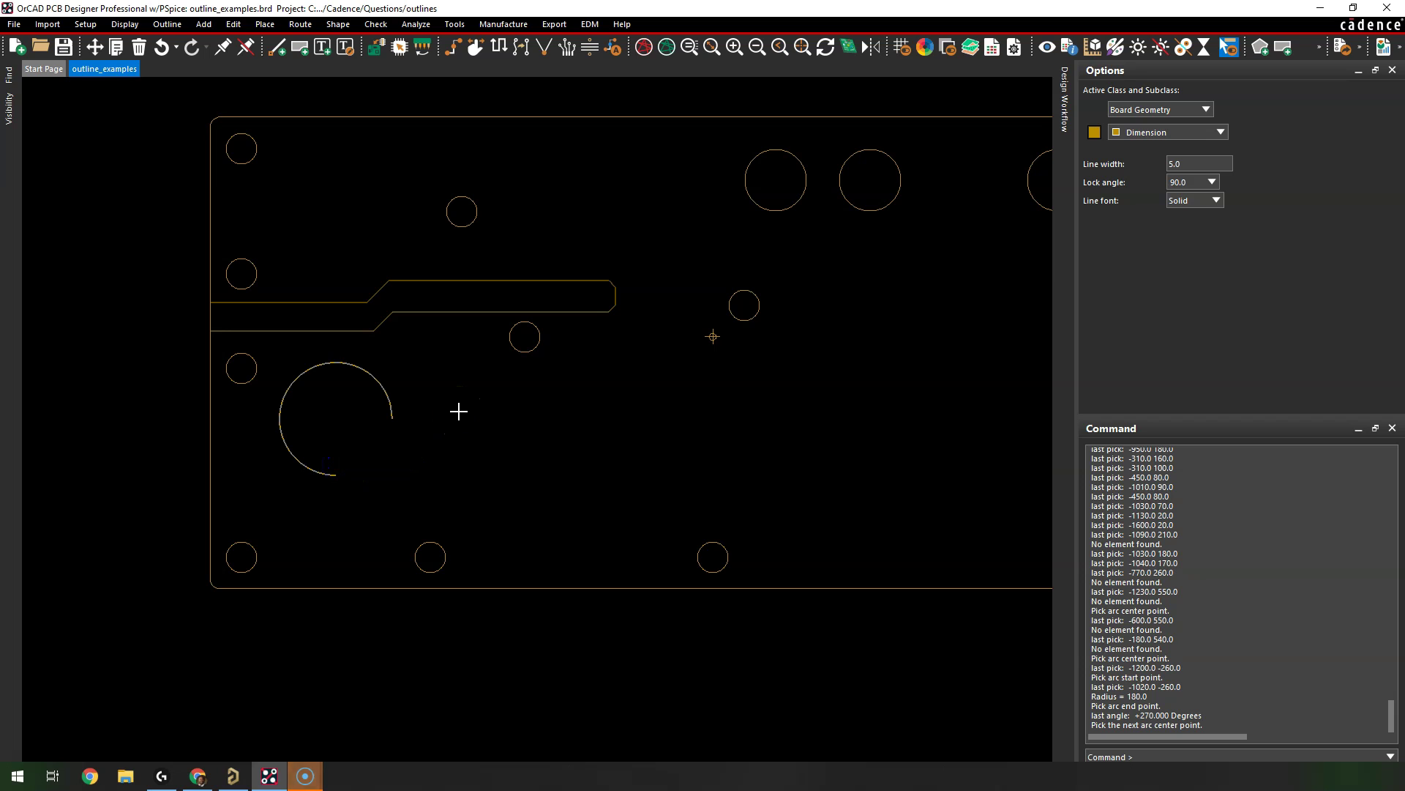
Step: Add a 180° half-circle arc of radius 210 to its right
left_click(493, 412)
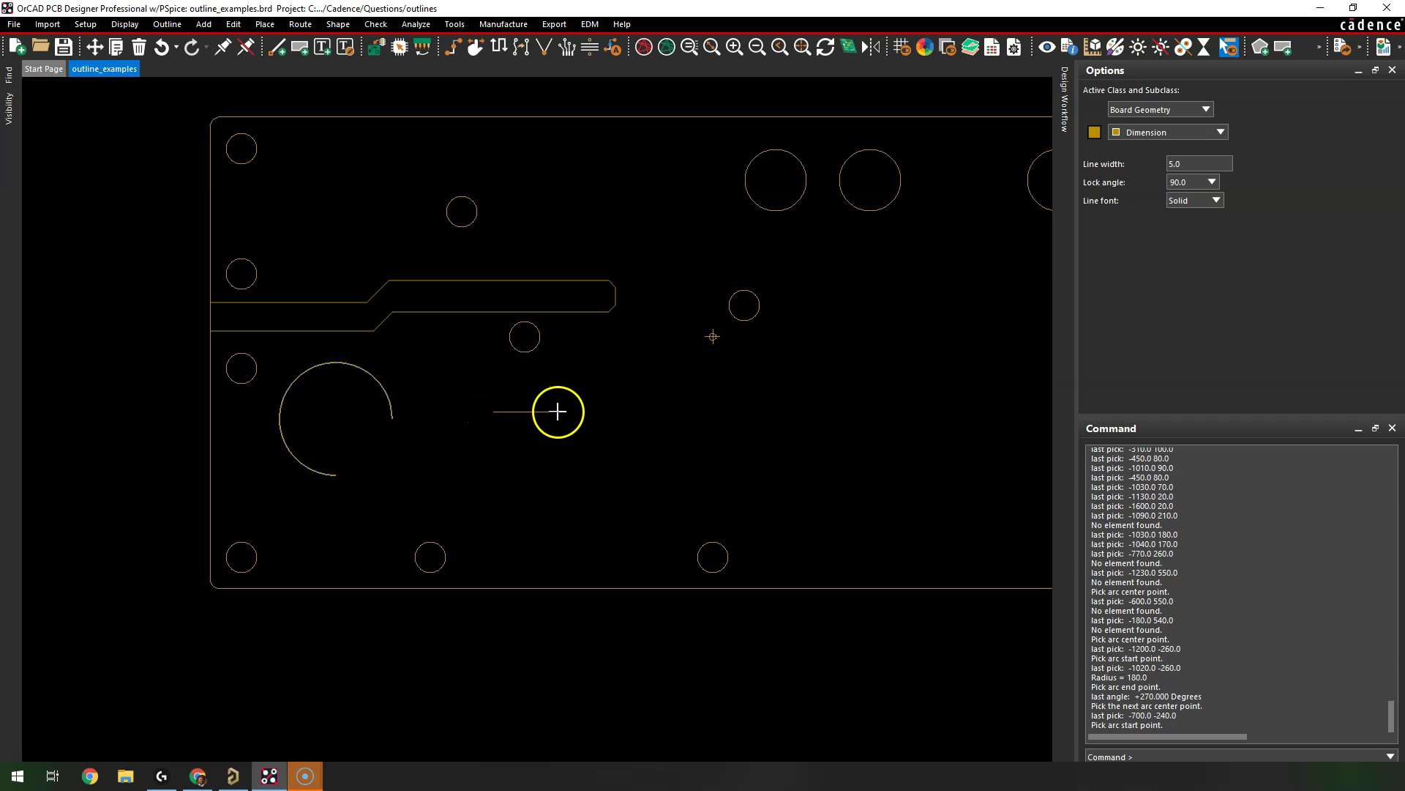
left_click(557, 412)
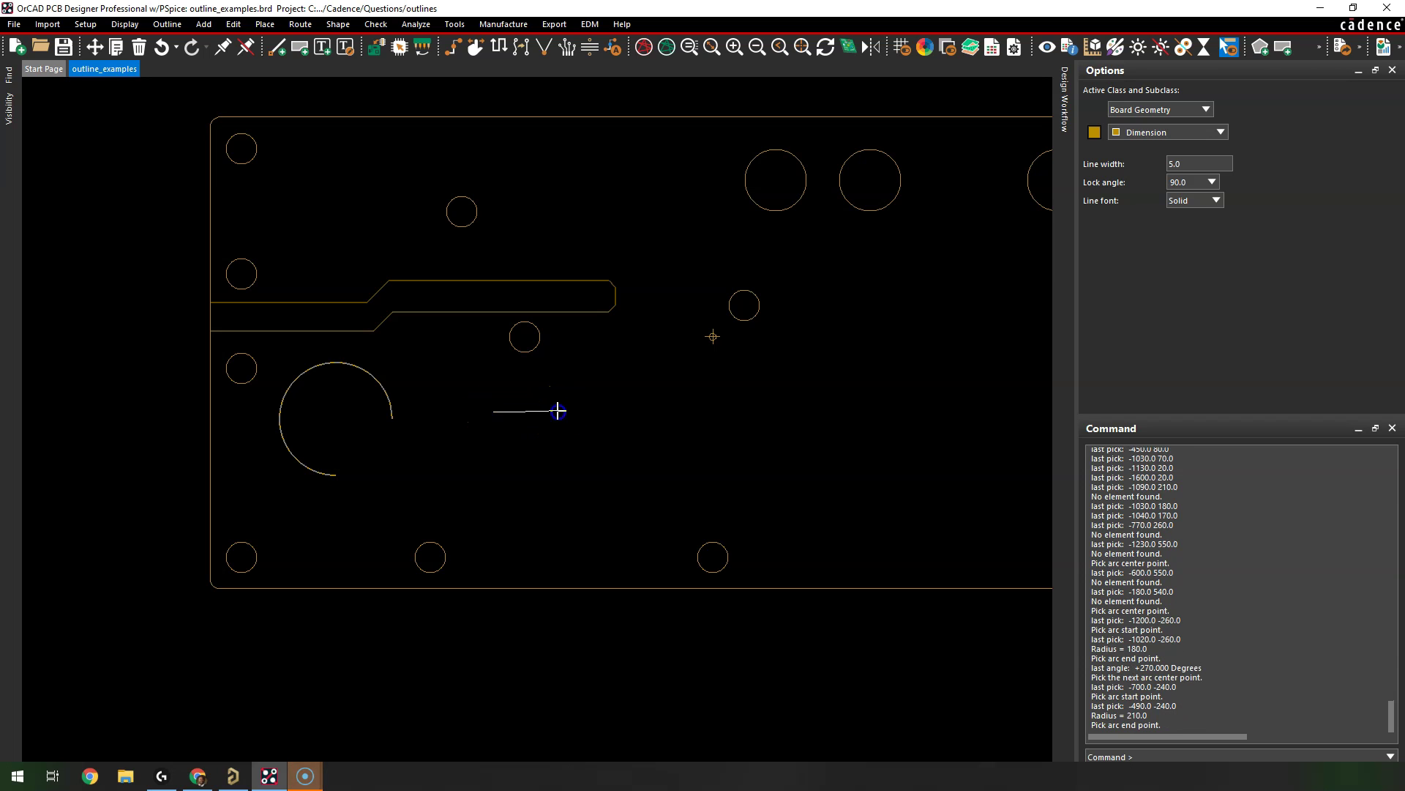
left_click(437, 395)
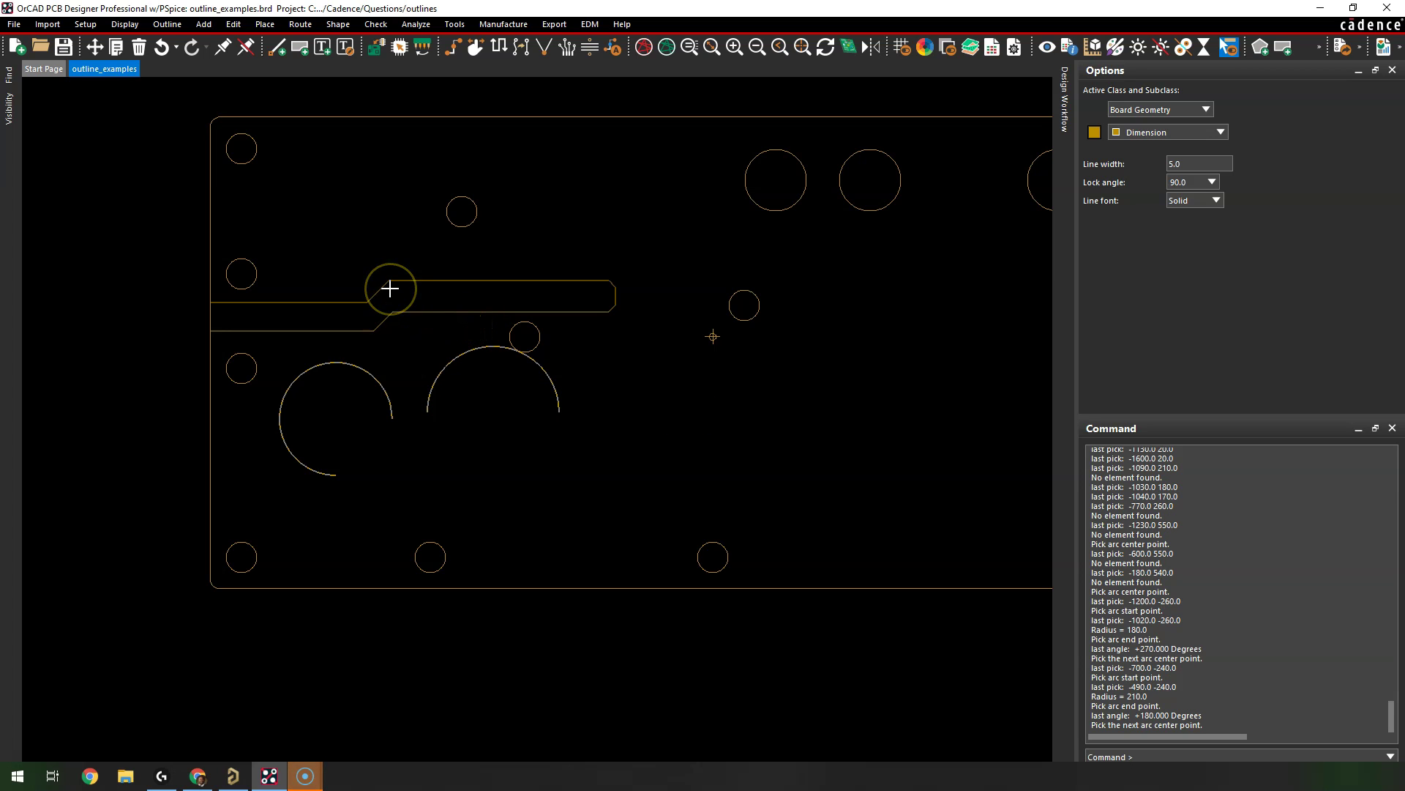
Step: Change the lock angle to 45°
scroll(380, 283, "up", 3)
scroll(370, 279, "down", 2)
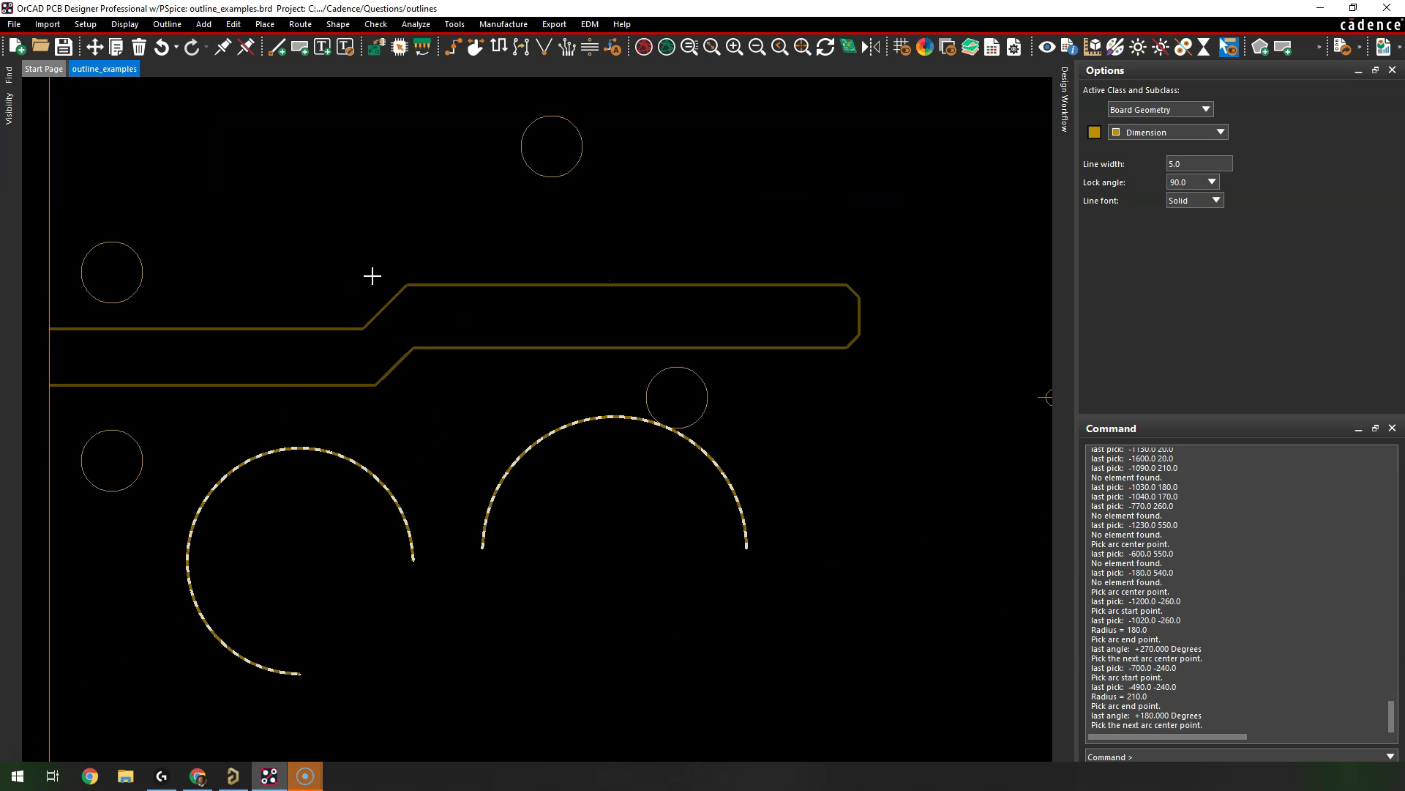
left_click(1212, 182)
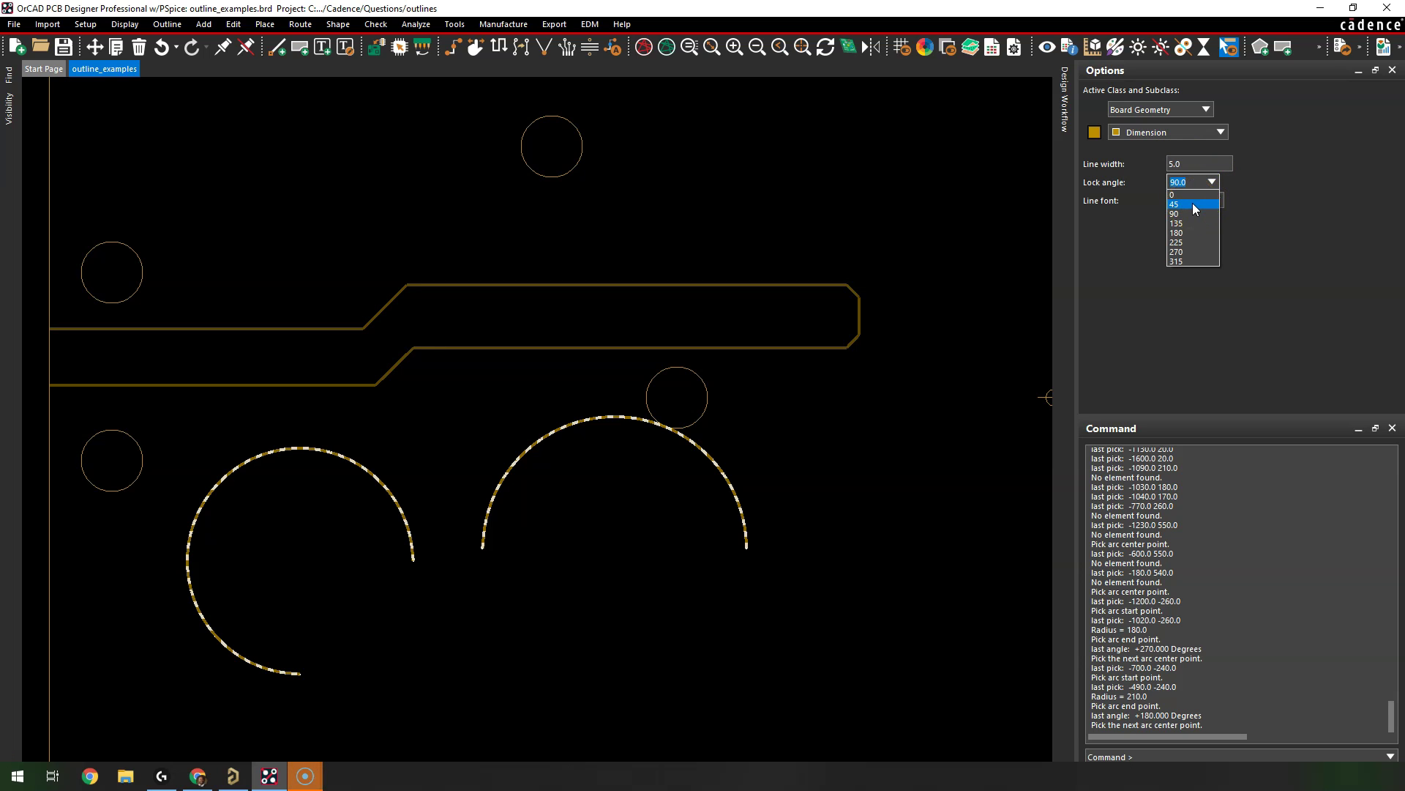
left_click(1192, 205)
Step: Draw a 45° arc of radius 140 centred at -230,-220, starting at -90,-220
scroll(597, 286, "up", 2)
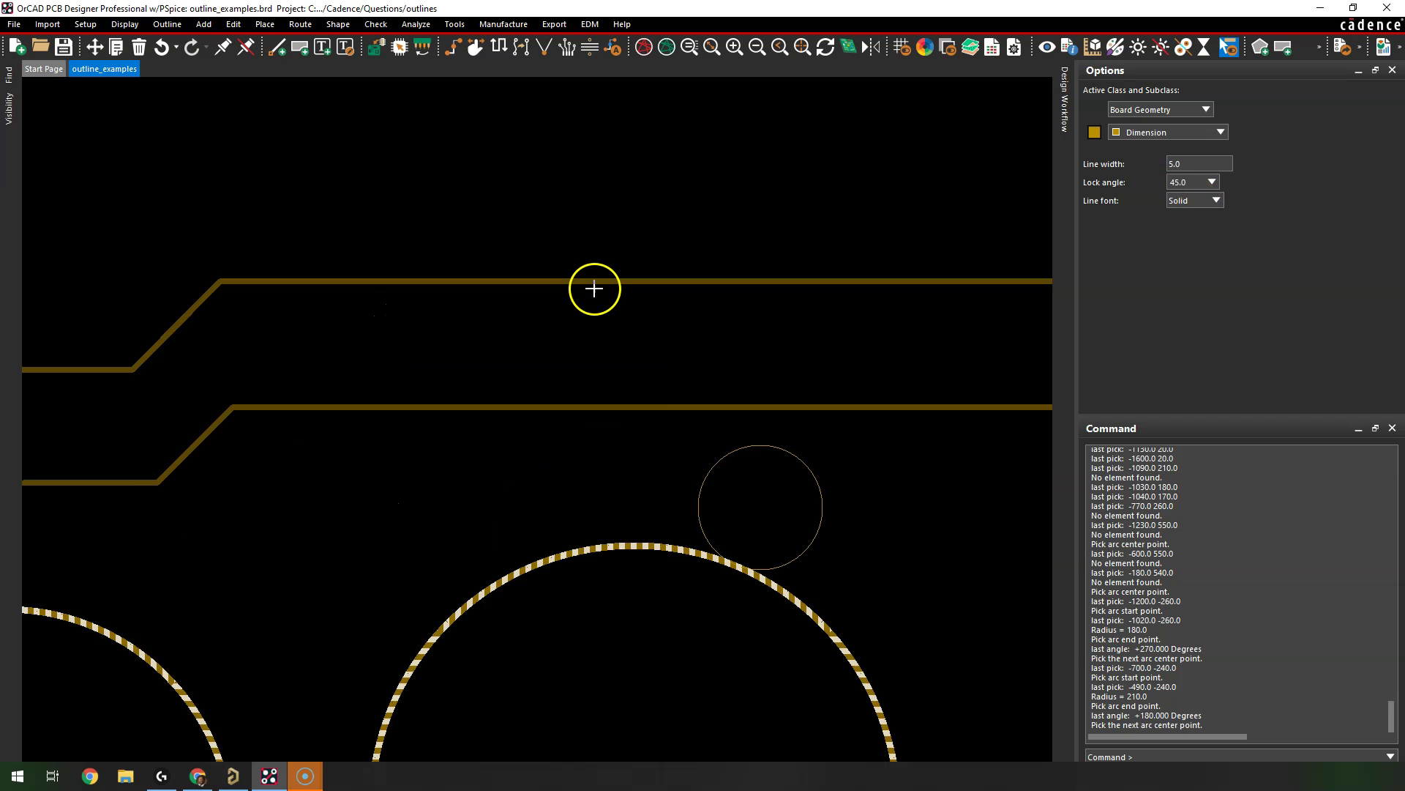
scroll(596, 285, "down", 3)
scroll(740, 428, "up", 3)
left_click(742, 405)
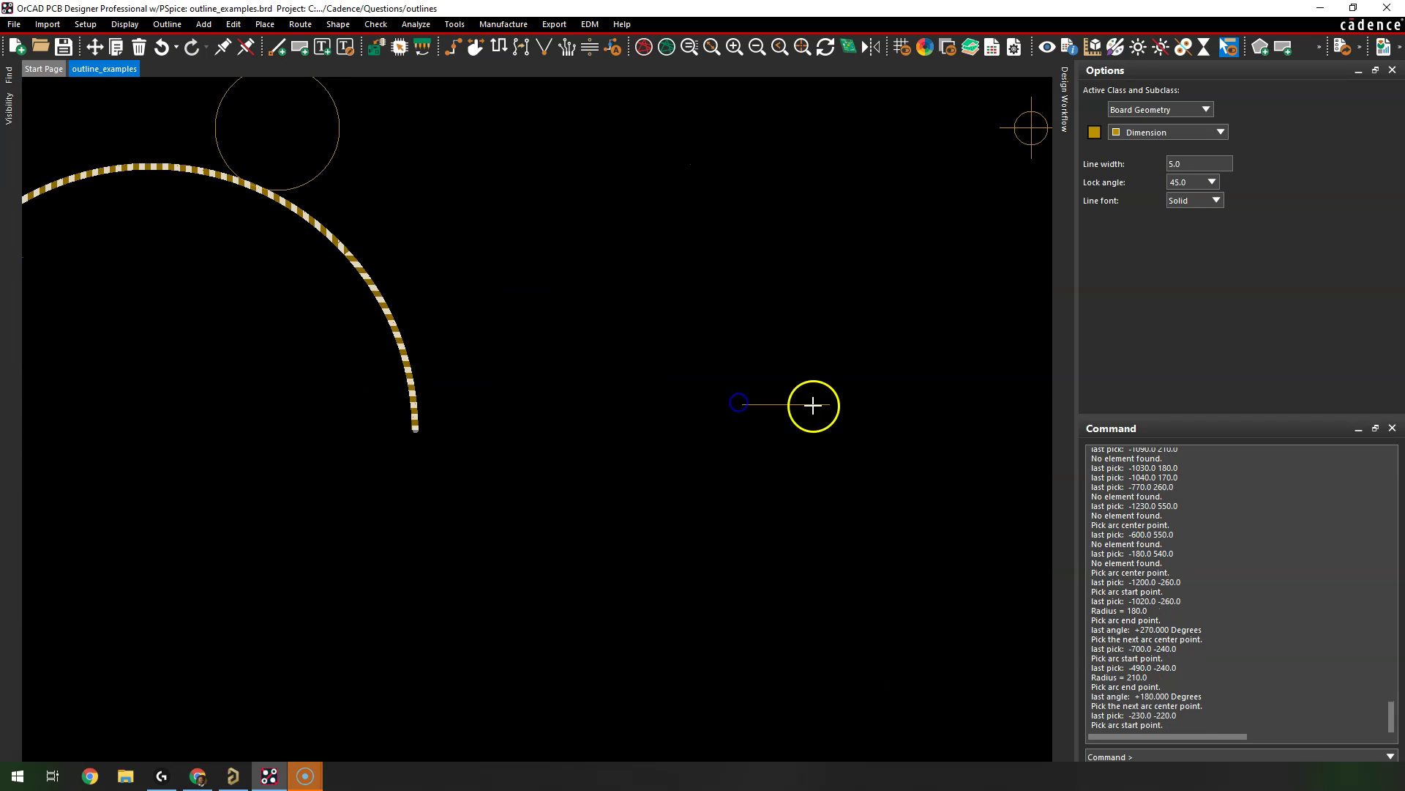
left_click(916, 403)
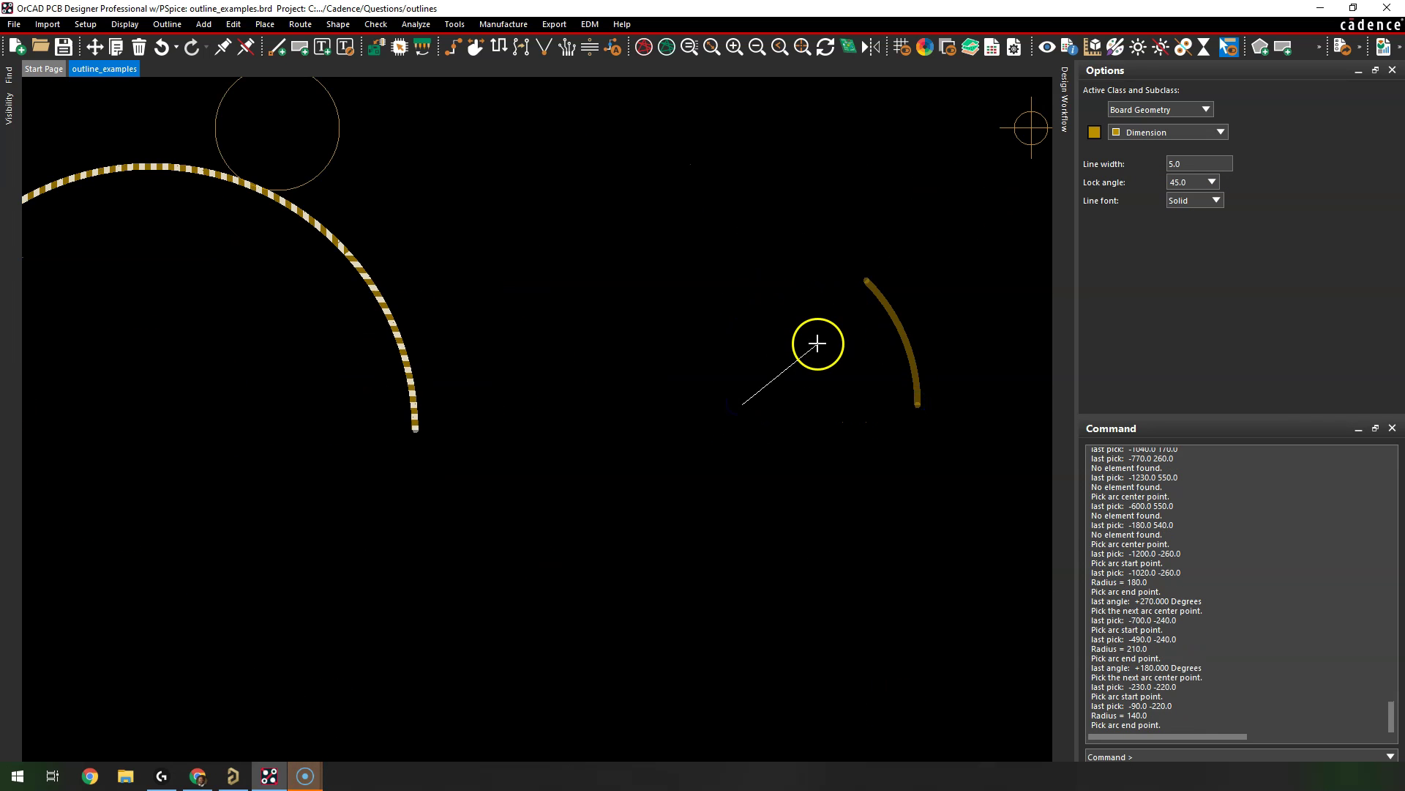
left_click(822, 319)
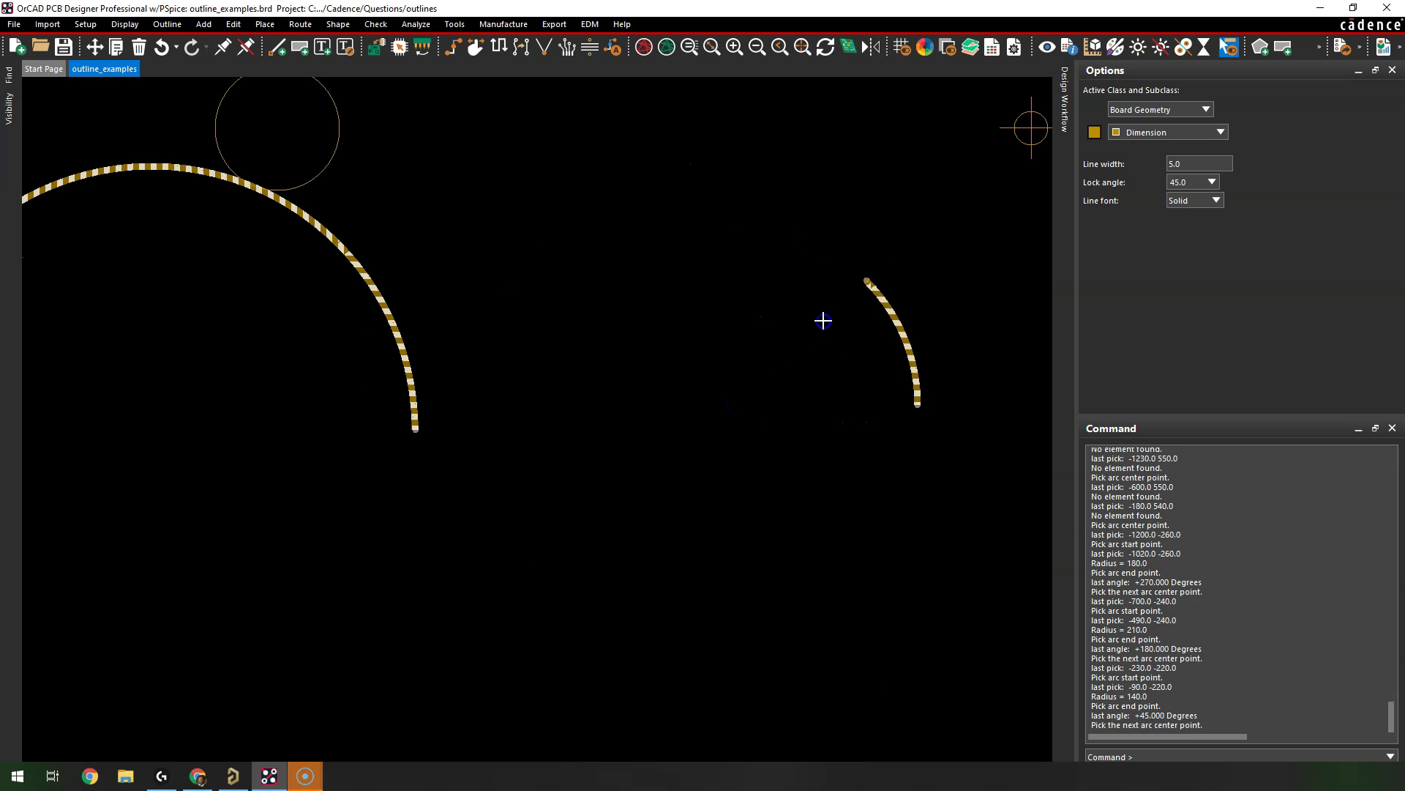
right_click(825, 314)
Step: Finish drawing the small arc and attempt a move from its context menu
left_click(852, 323)
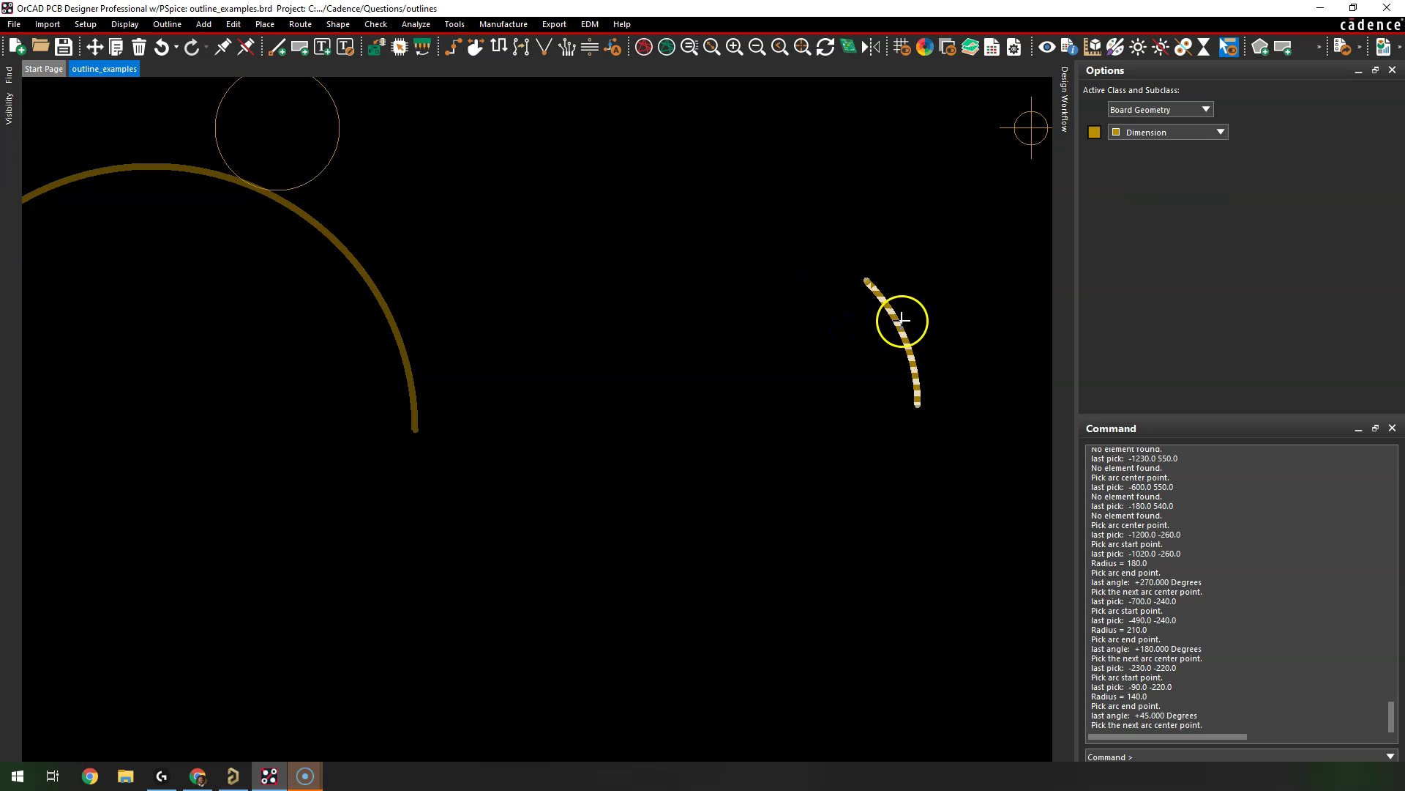
right_click(913, 214)
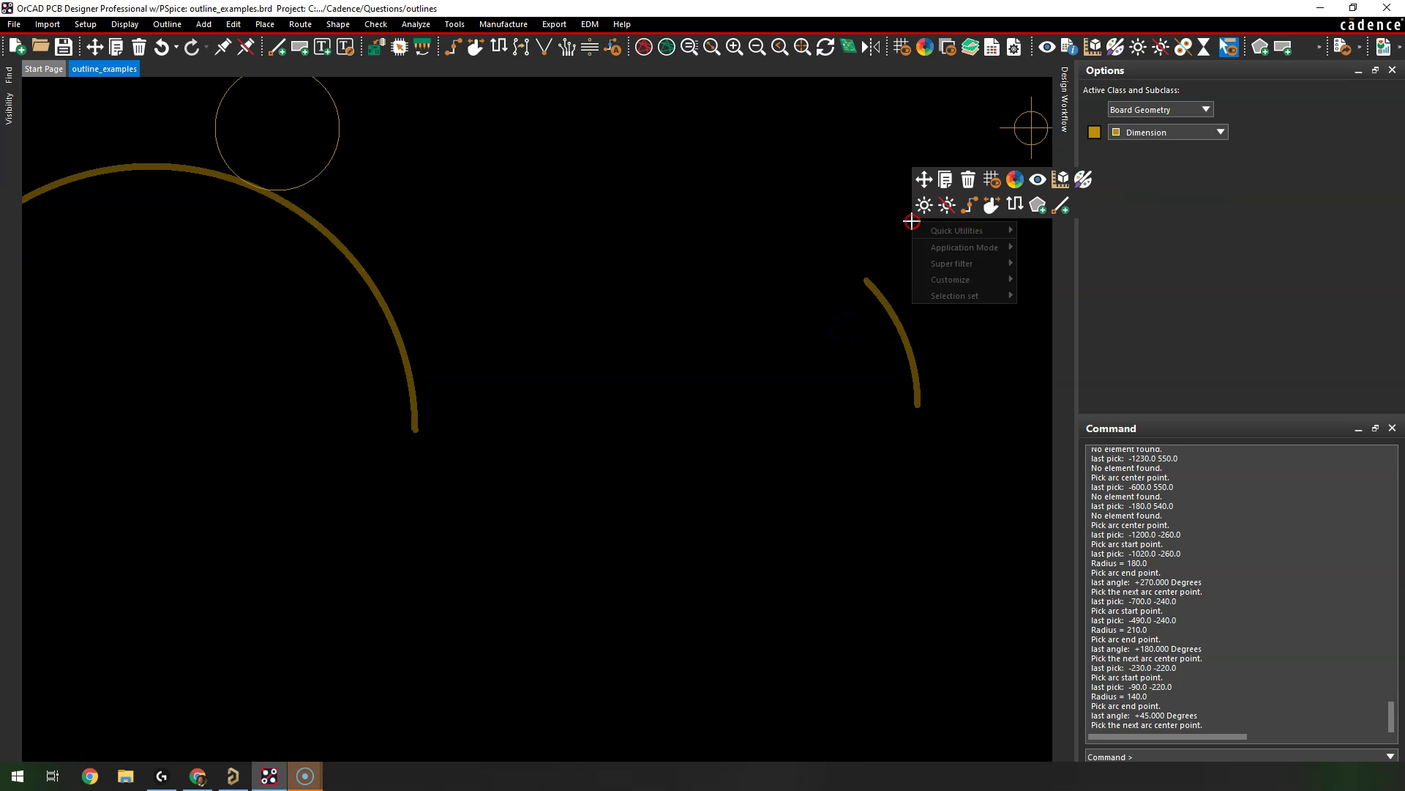
left_click(923, 181)
right_click(812, 201)
left_click(814, 200)
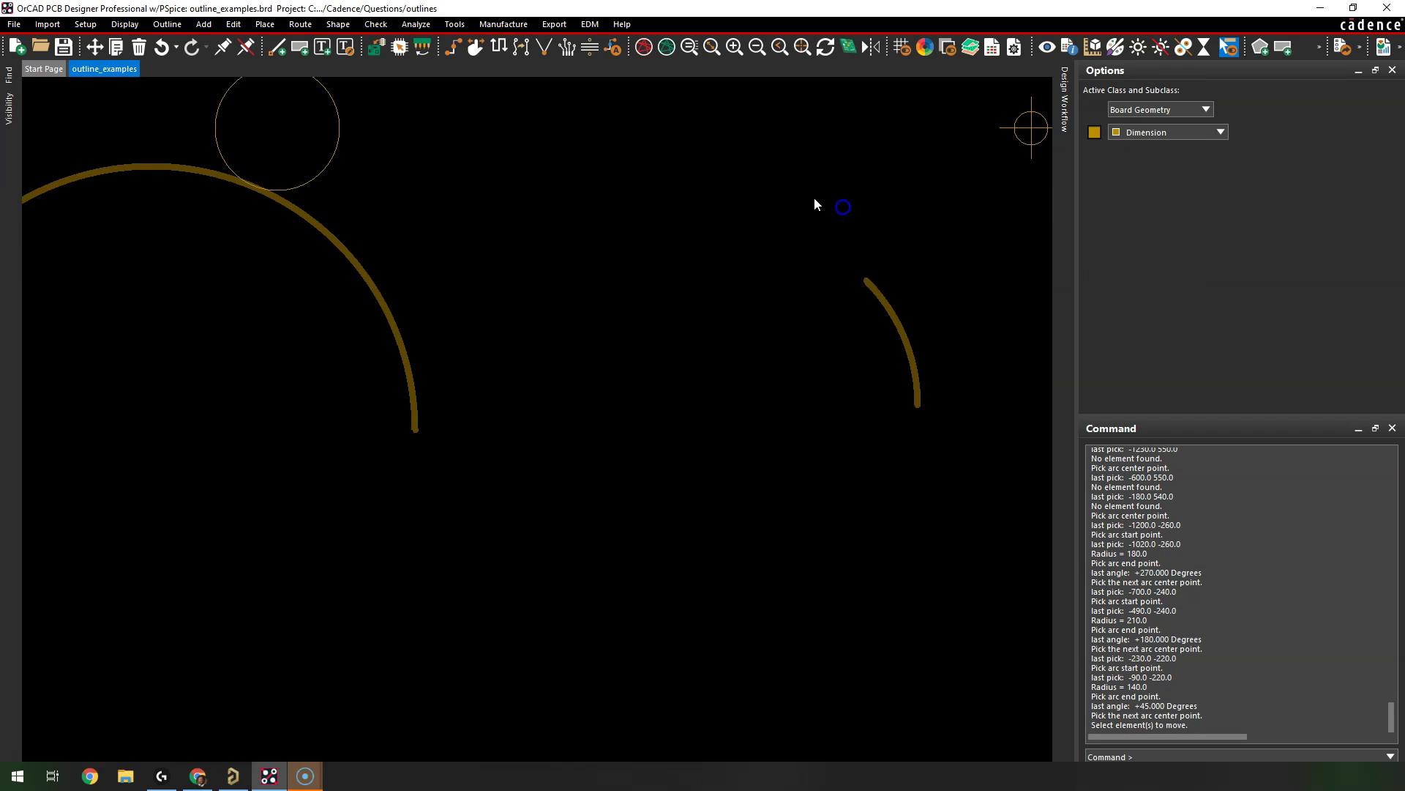
Step: Move the small arc, rotated 90°, onto the slot's upper 45° bend
left_click(249, 24)
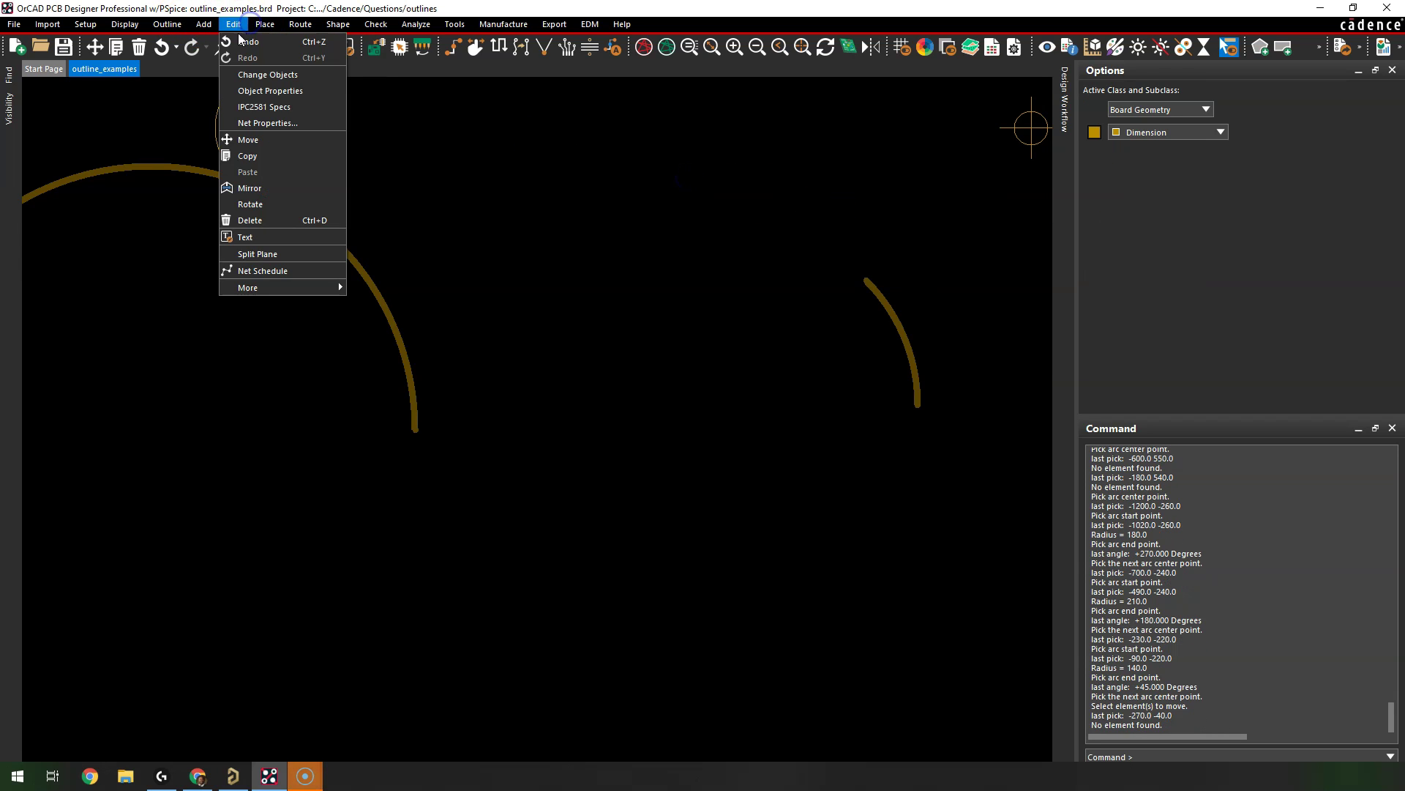
left_click(251, 135)
left_click(898, 332)
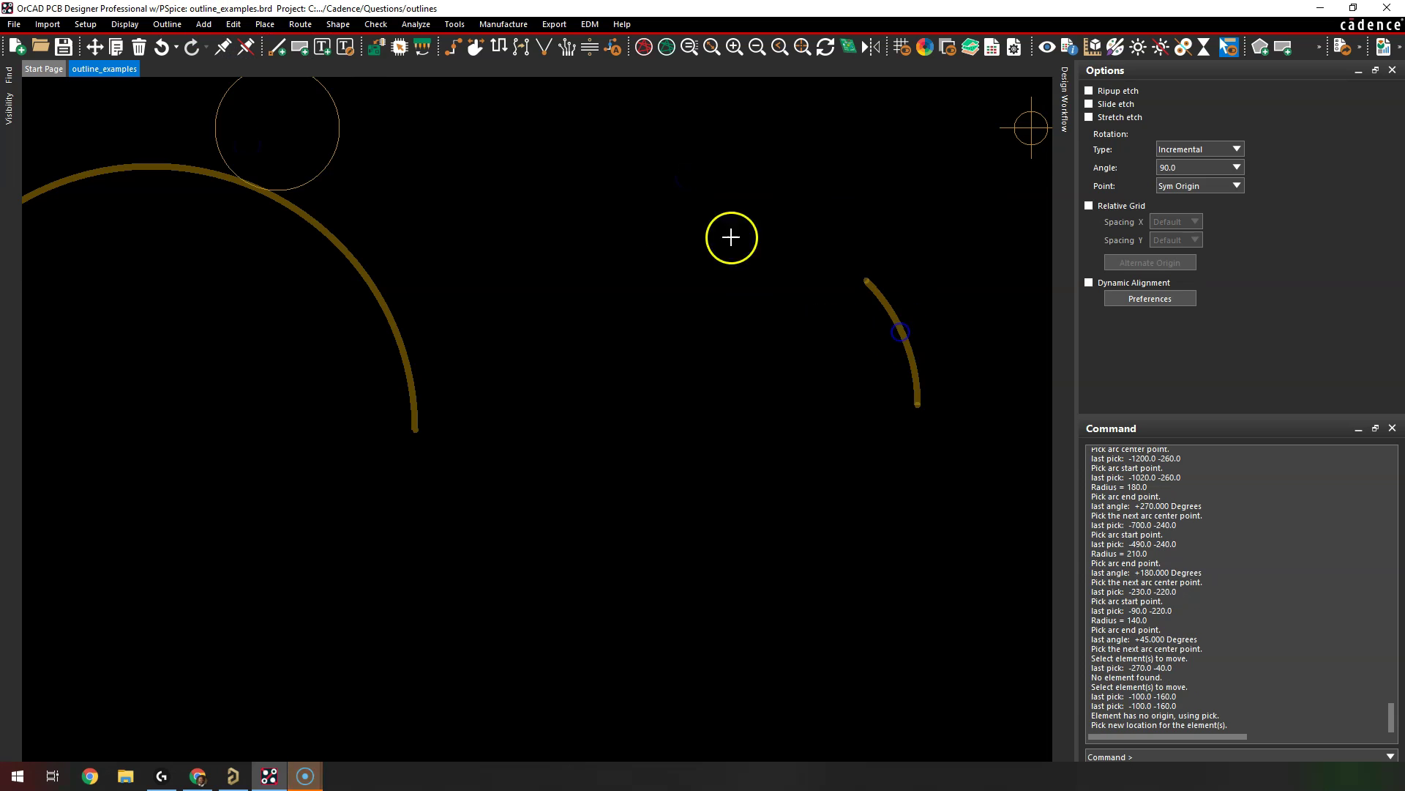
scroll(674, 266, "down", 3)
scroll(549, 204, "up", 3)
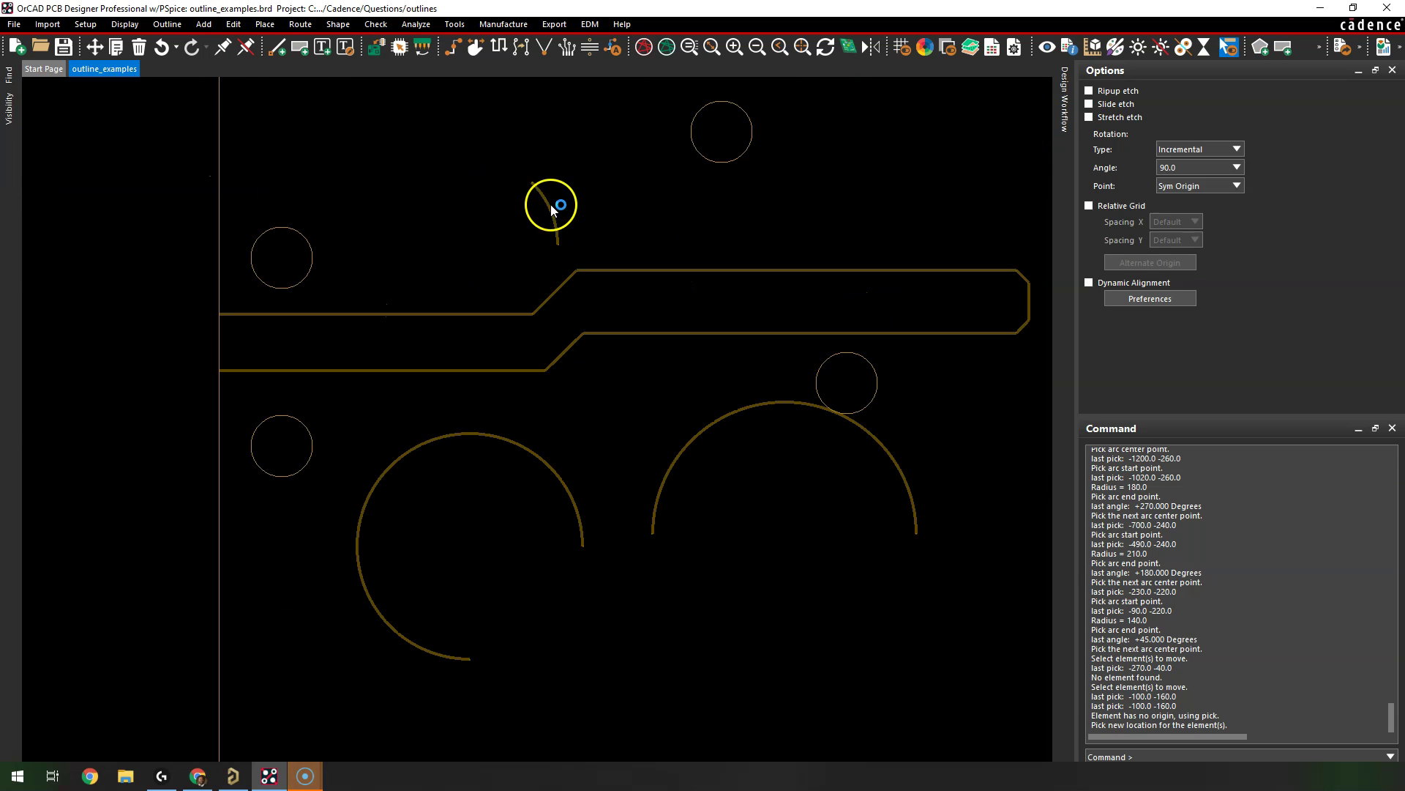
scroll(539, 230, "up", 2)
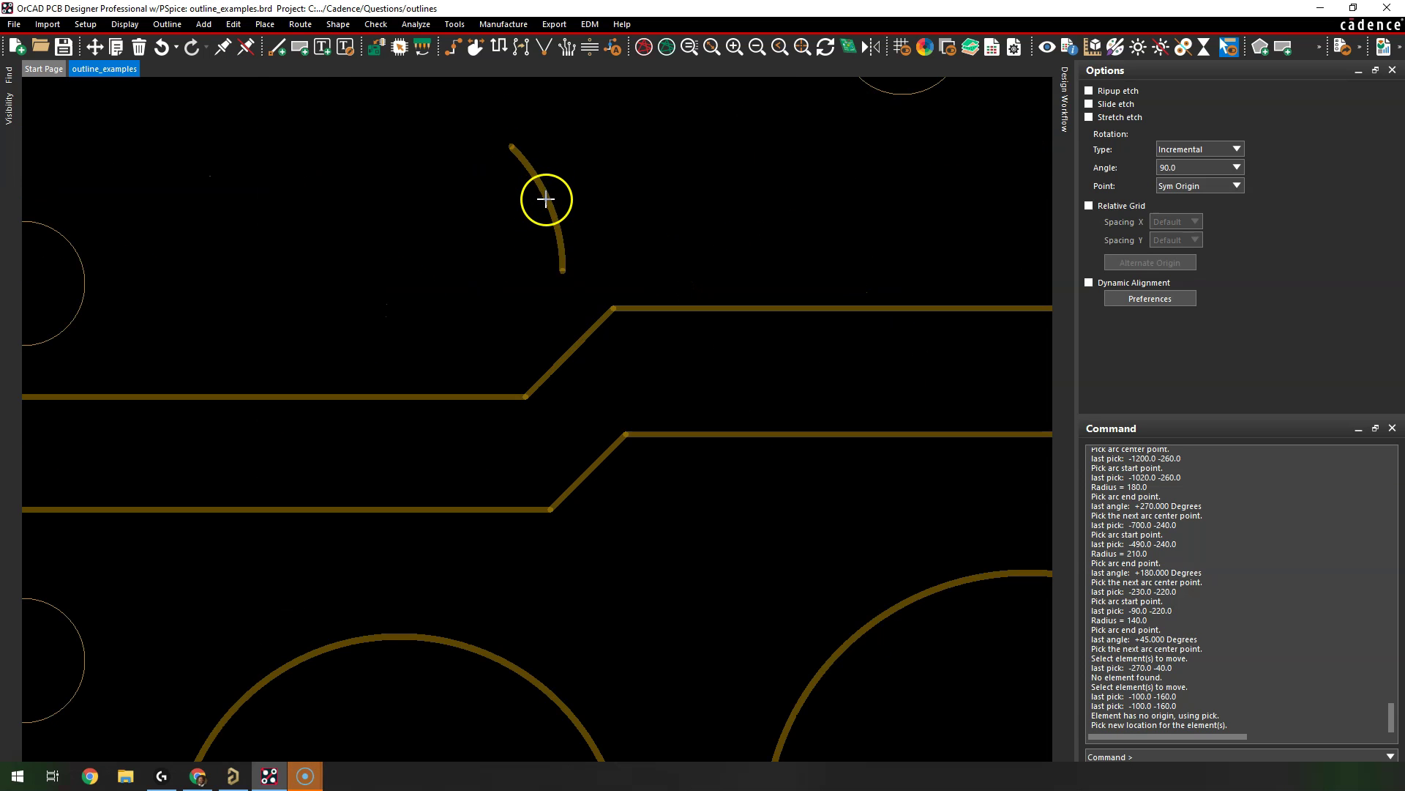
right_click(550, 187)
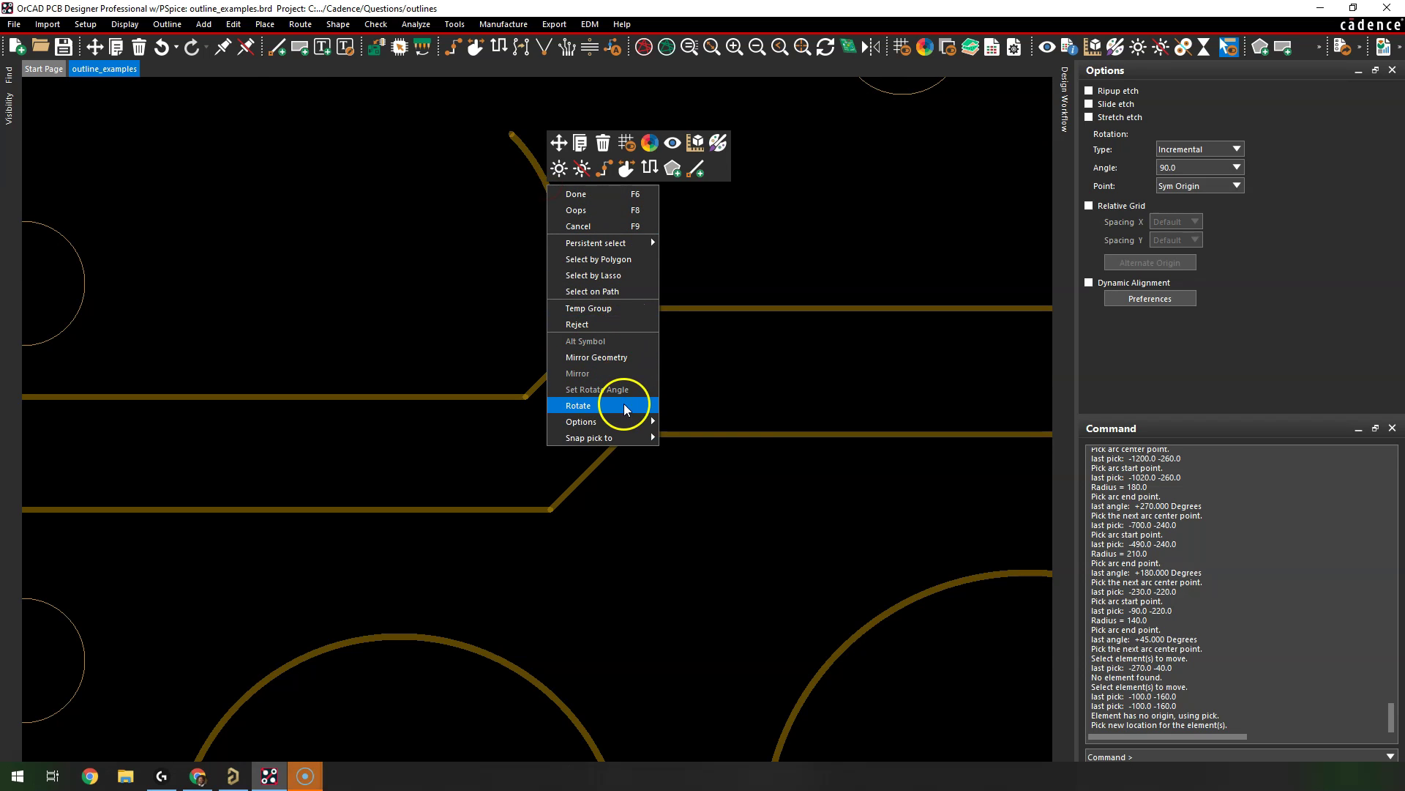
left_click(624, 405)
left_click(538, 133)
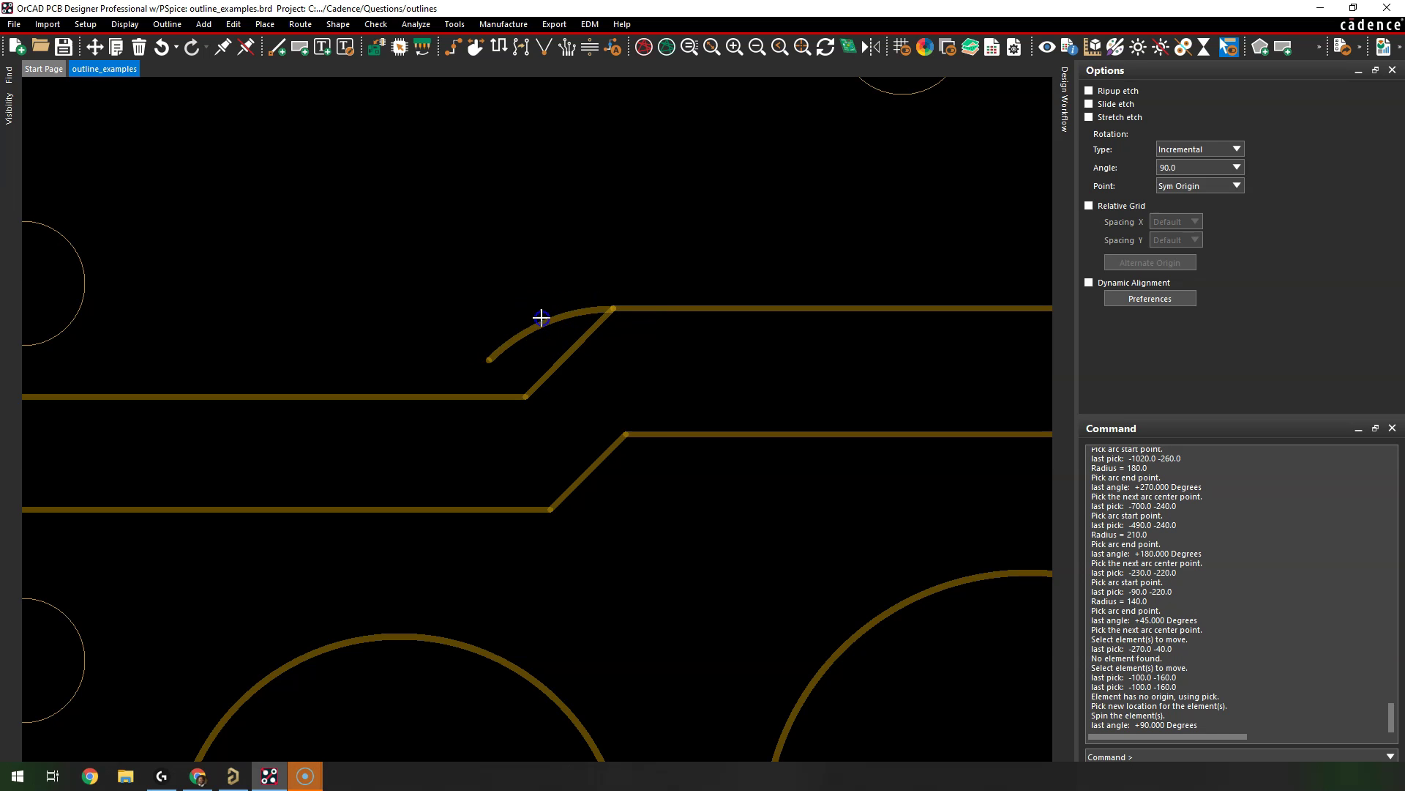
left_click(541, 317)
right_click(630, 198)
left_click(634, 208)
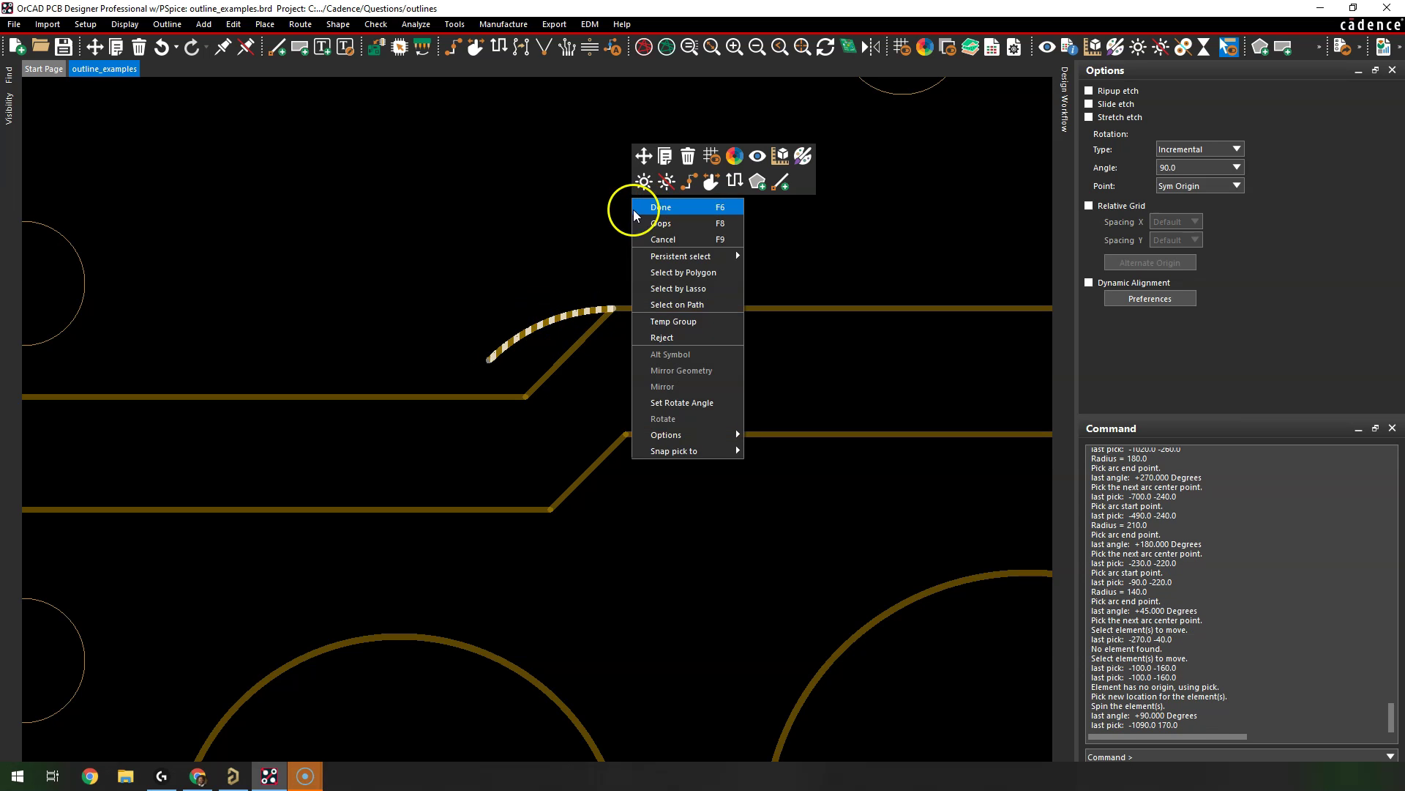
Step: Select the bend arc and upper horizontal slot edge, then start the connect lines command
left_click(591, 221)
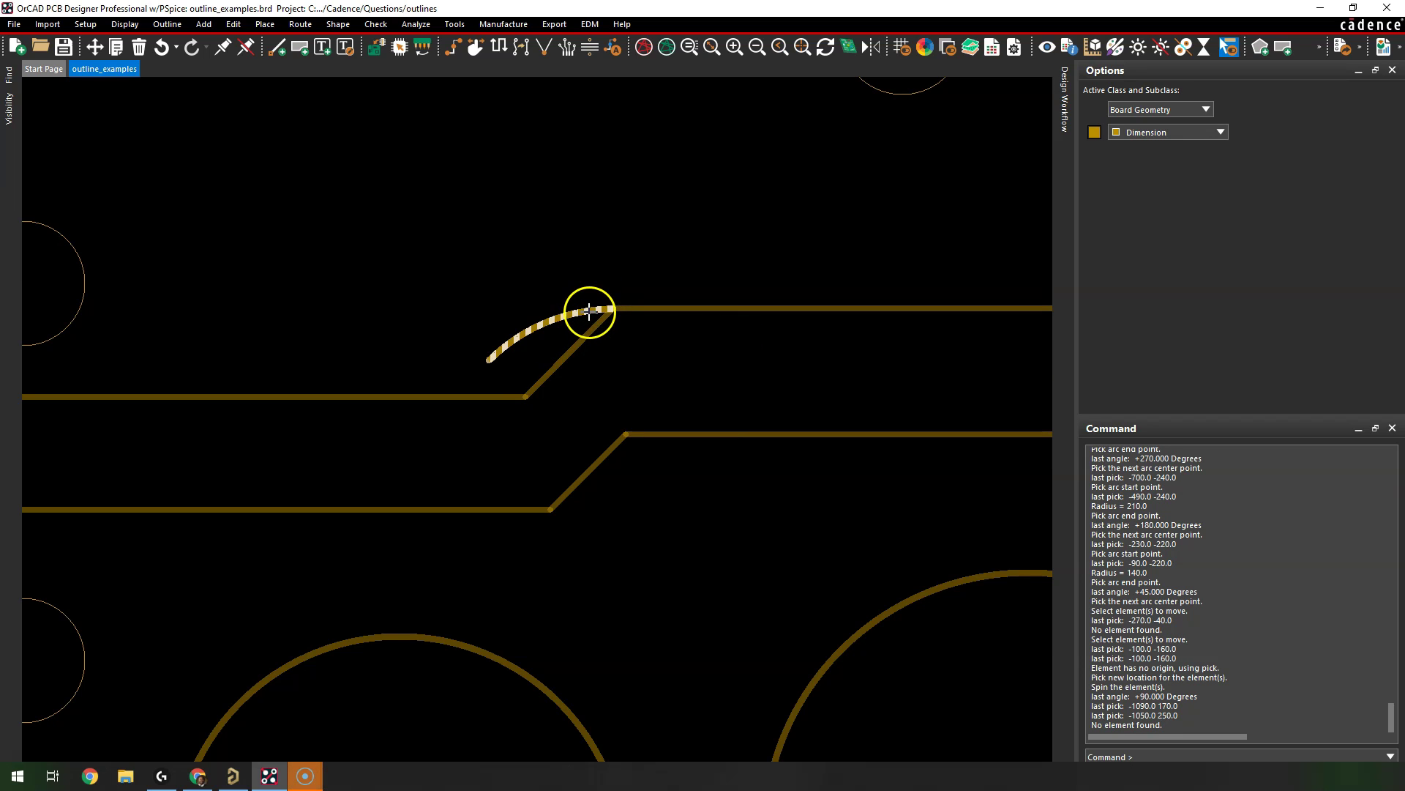
left_click(590, 311)
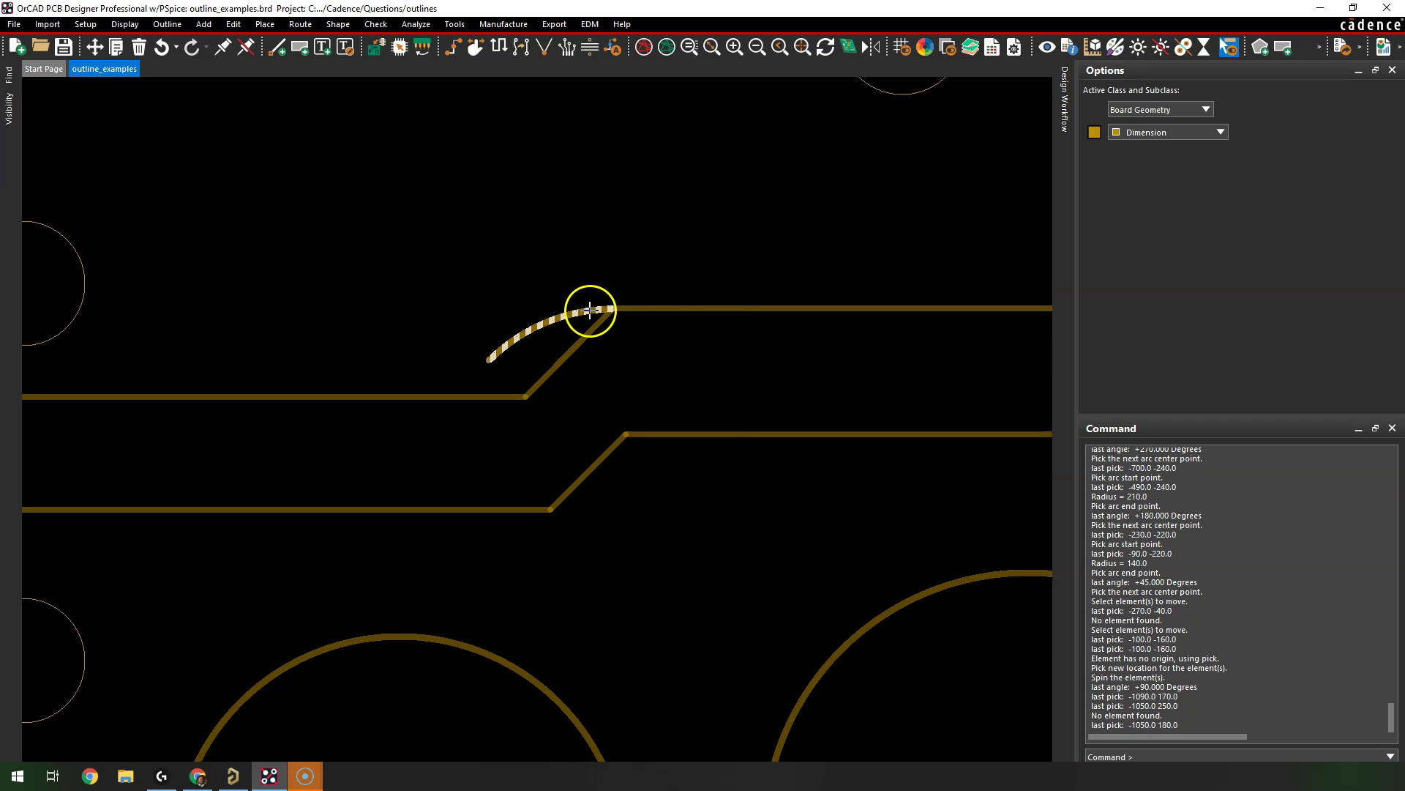
left_click(659, 308)
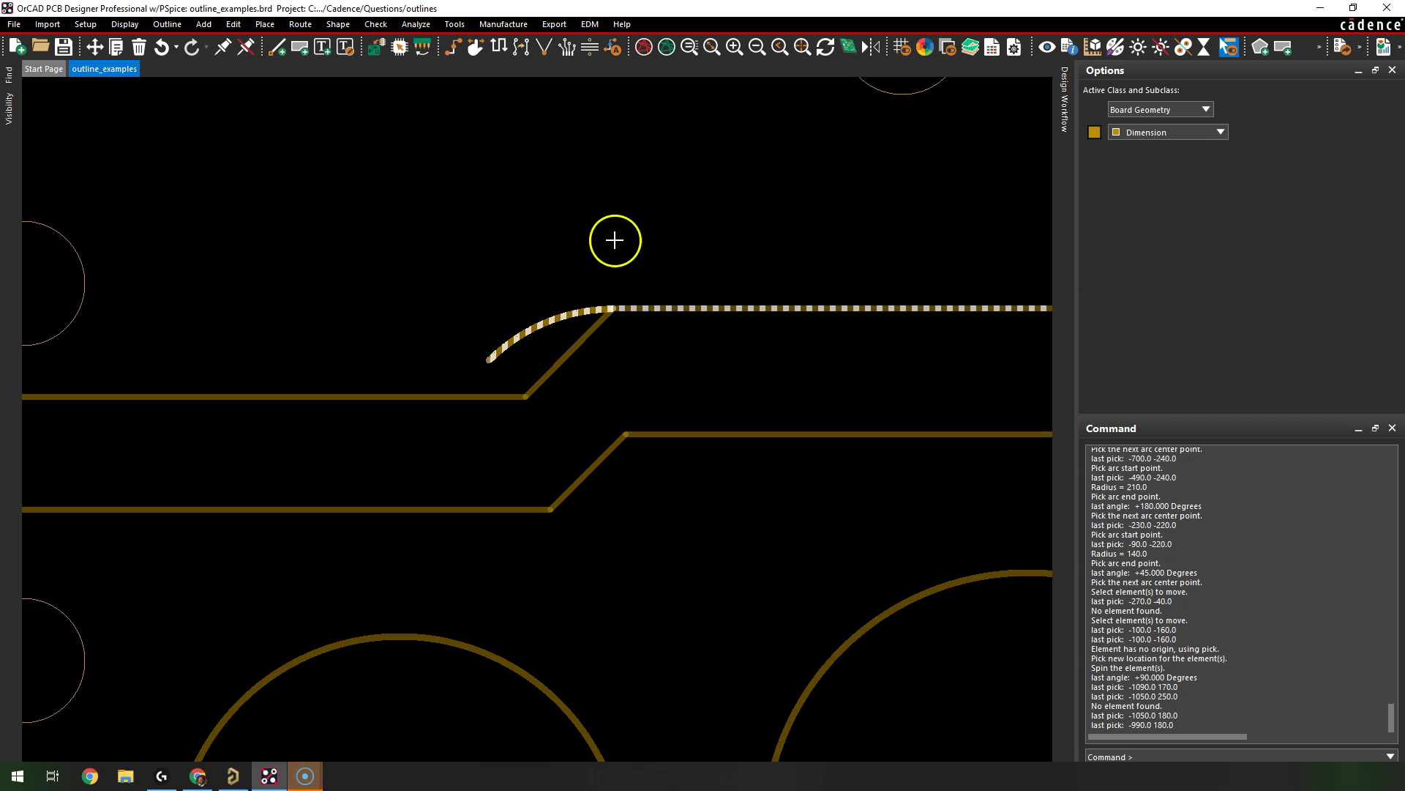
scroll(657, 302, "up", 1)
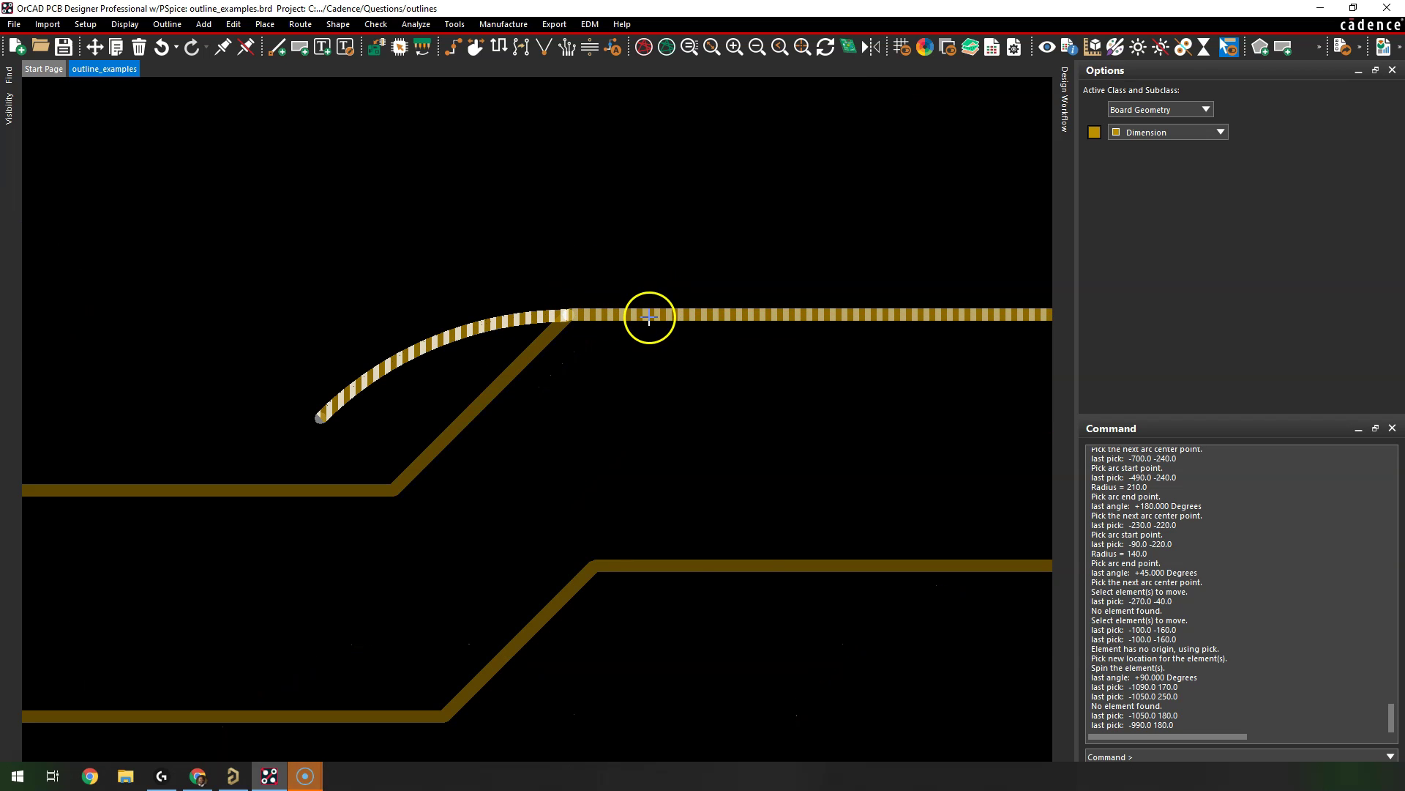
right_click(654, 316)
mouse_move(727, 518)
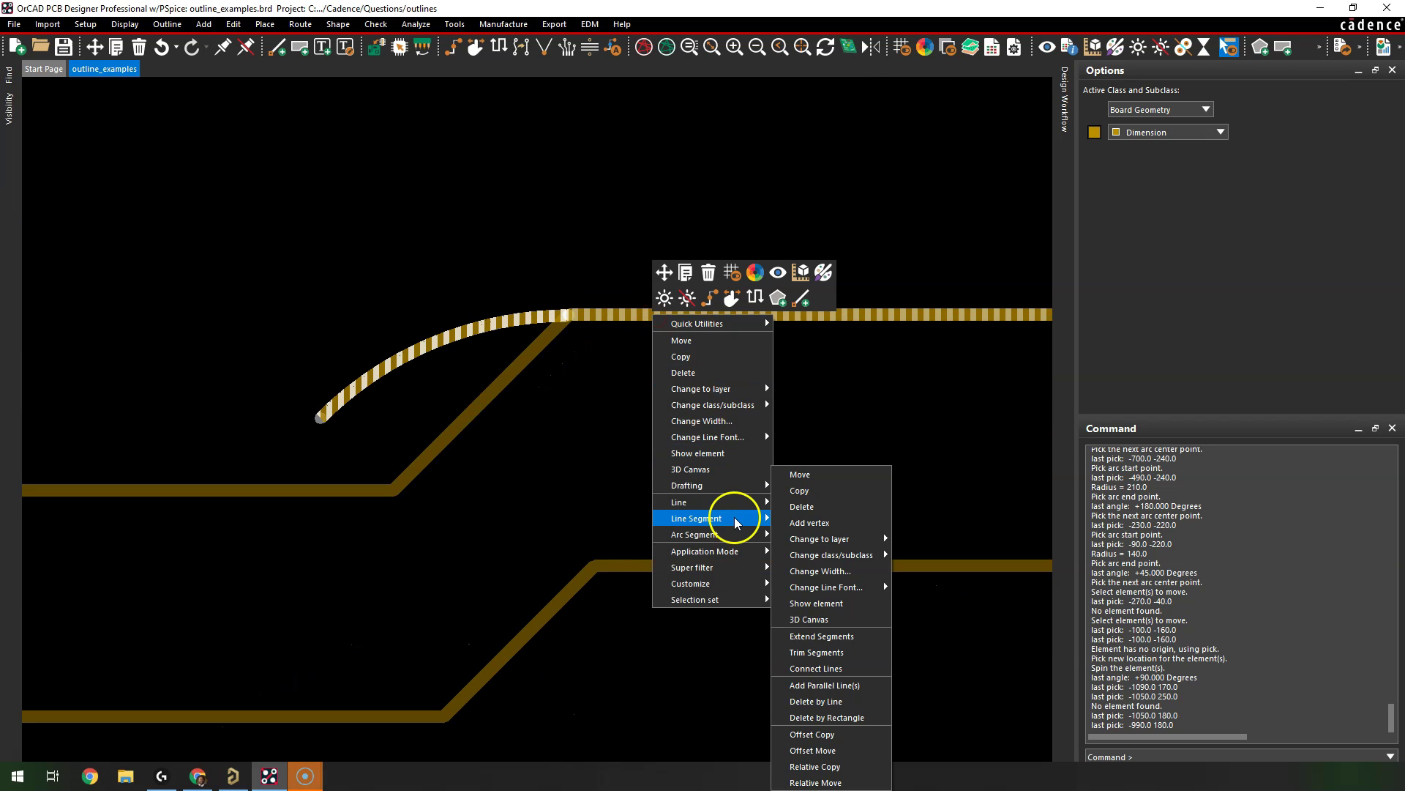
left_click(832, 661)
Step: Join pairs of slot outline edges, including the horizontal edge and diagonal bend
left_click(564, 198)
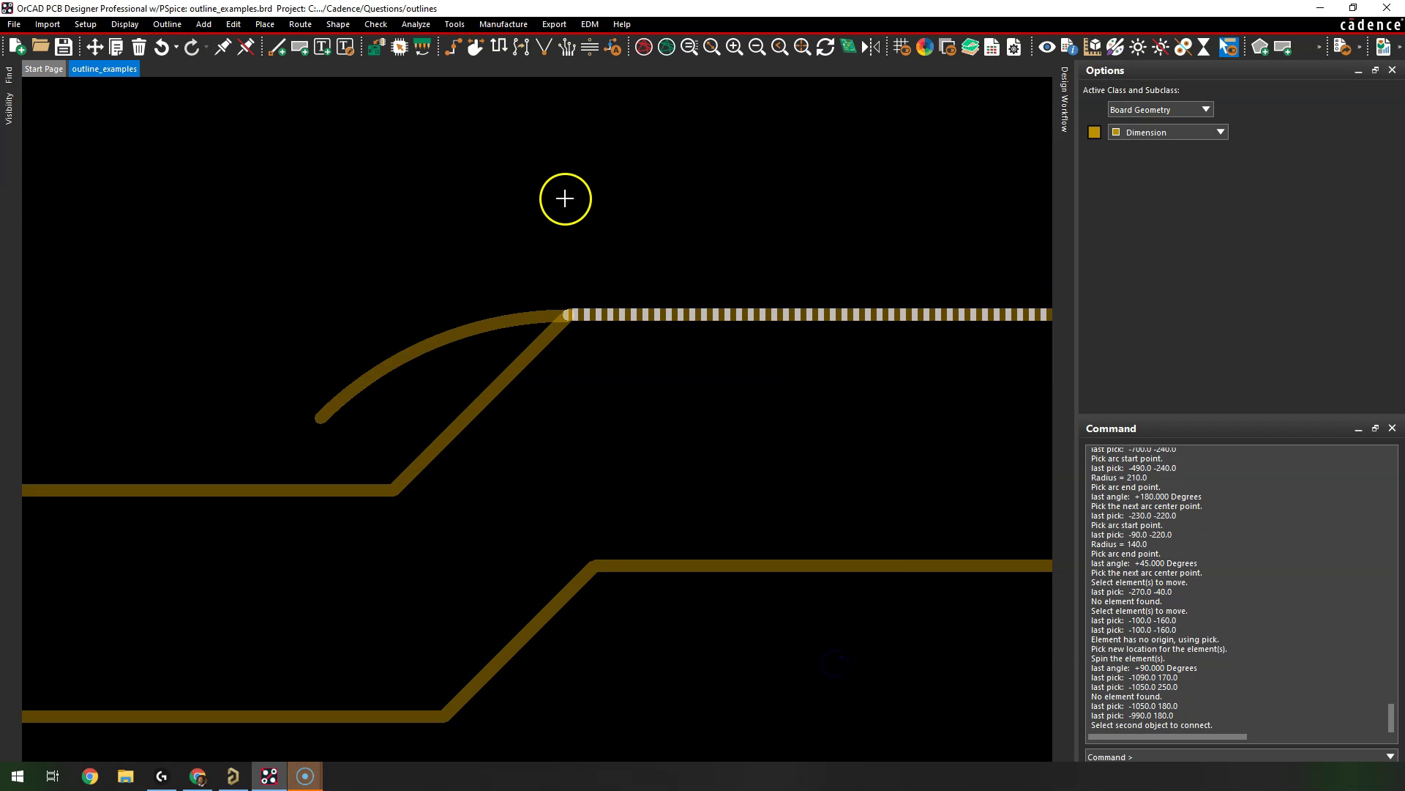
left_click(532, 366)
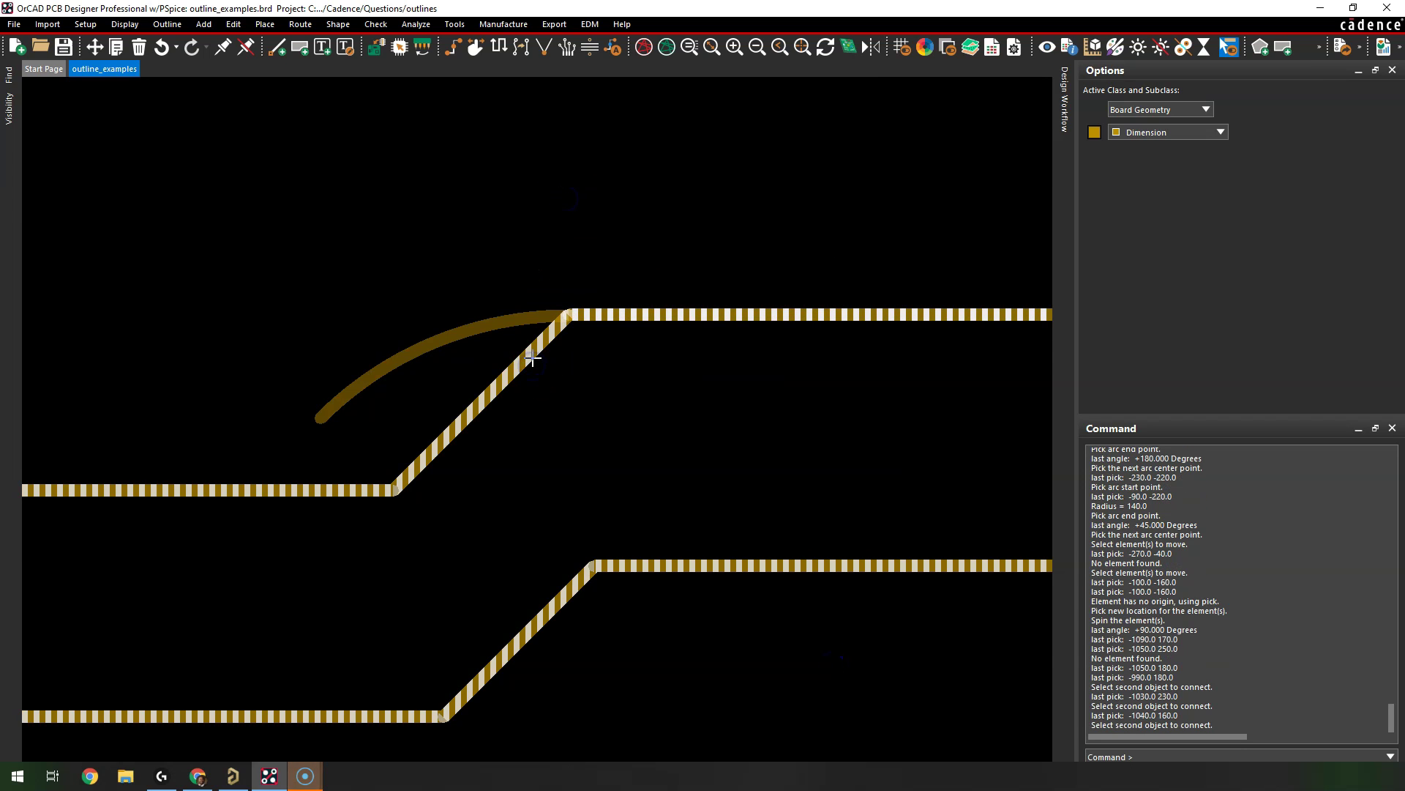
left_click(515, 379)
scroll(515, 380, "down", 2)
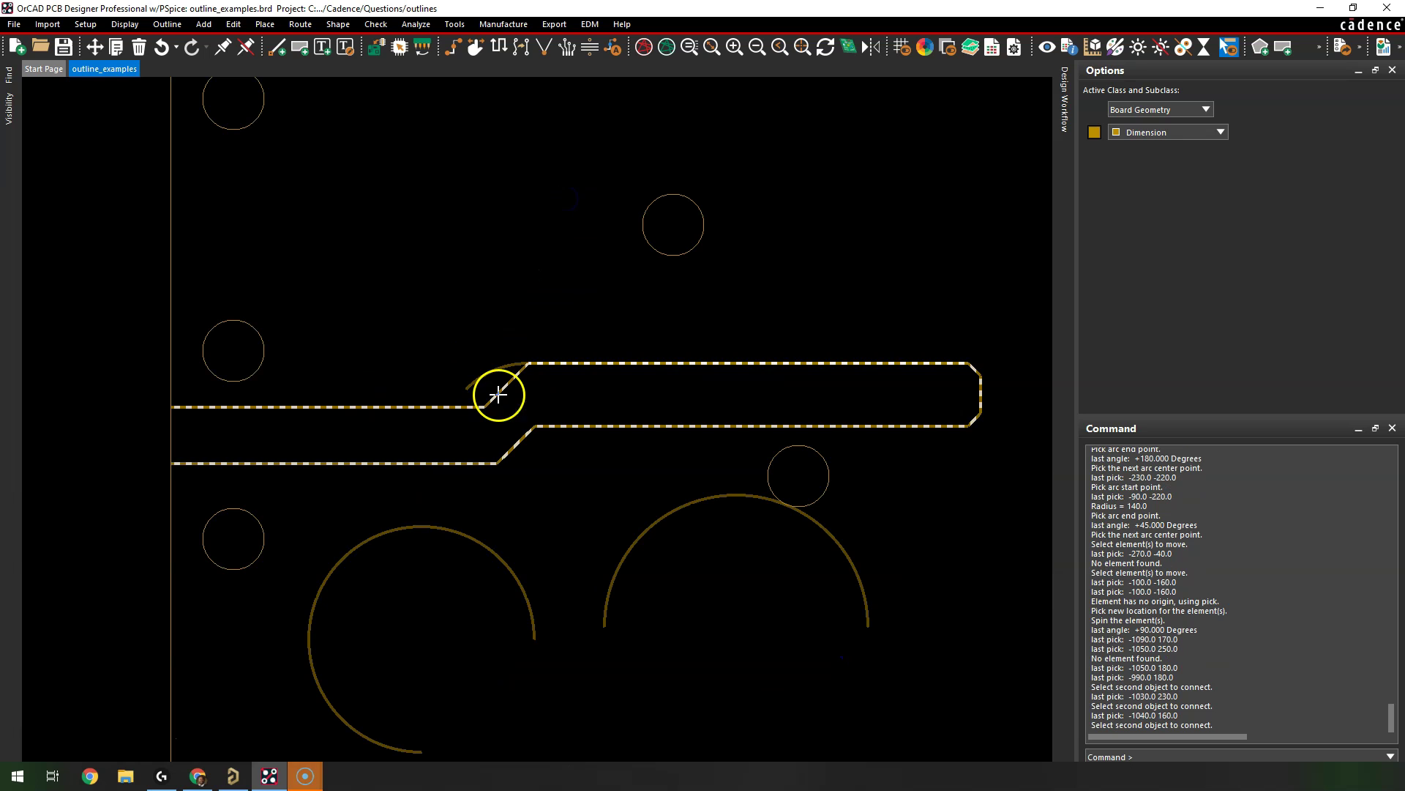
left_click(486, 389)
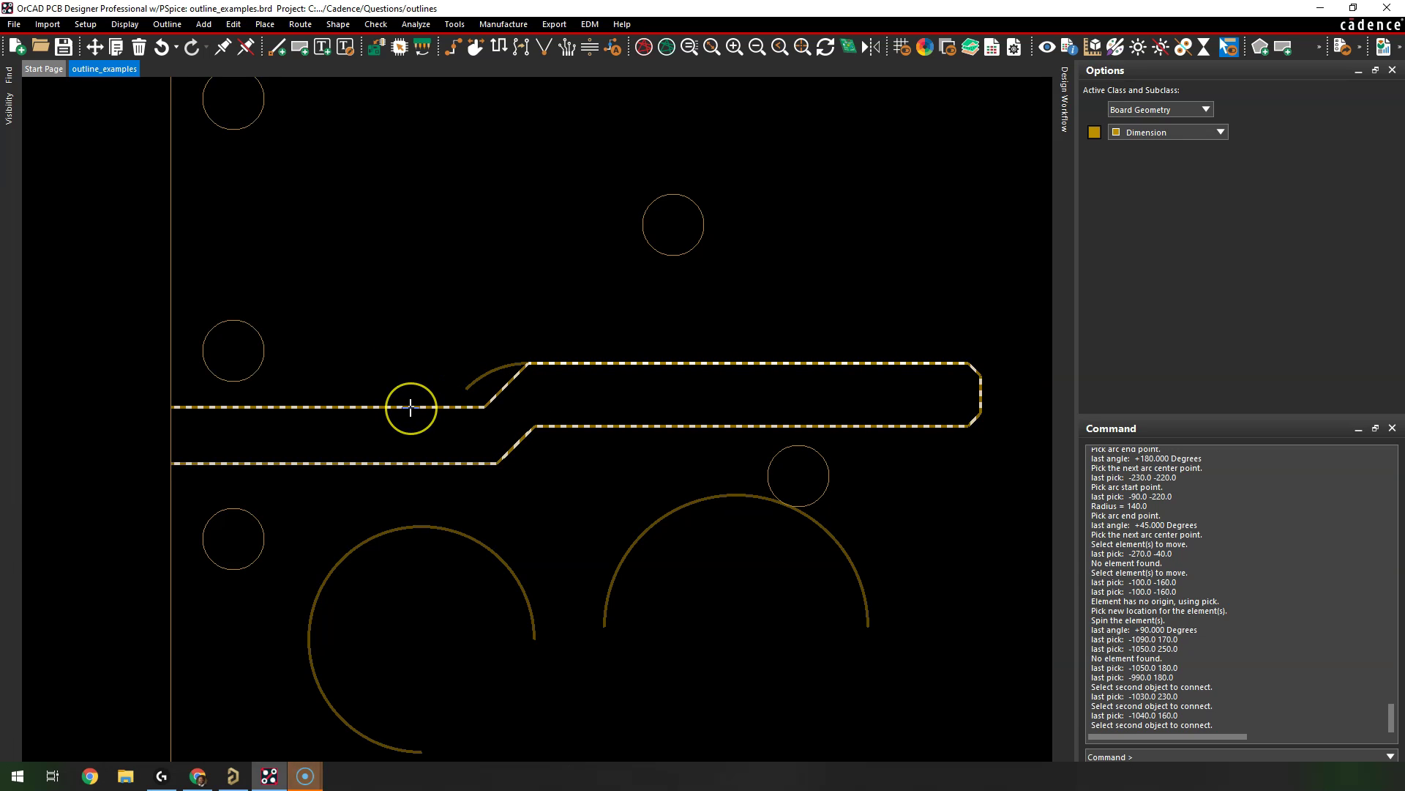
left_click(467, 403)
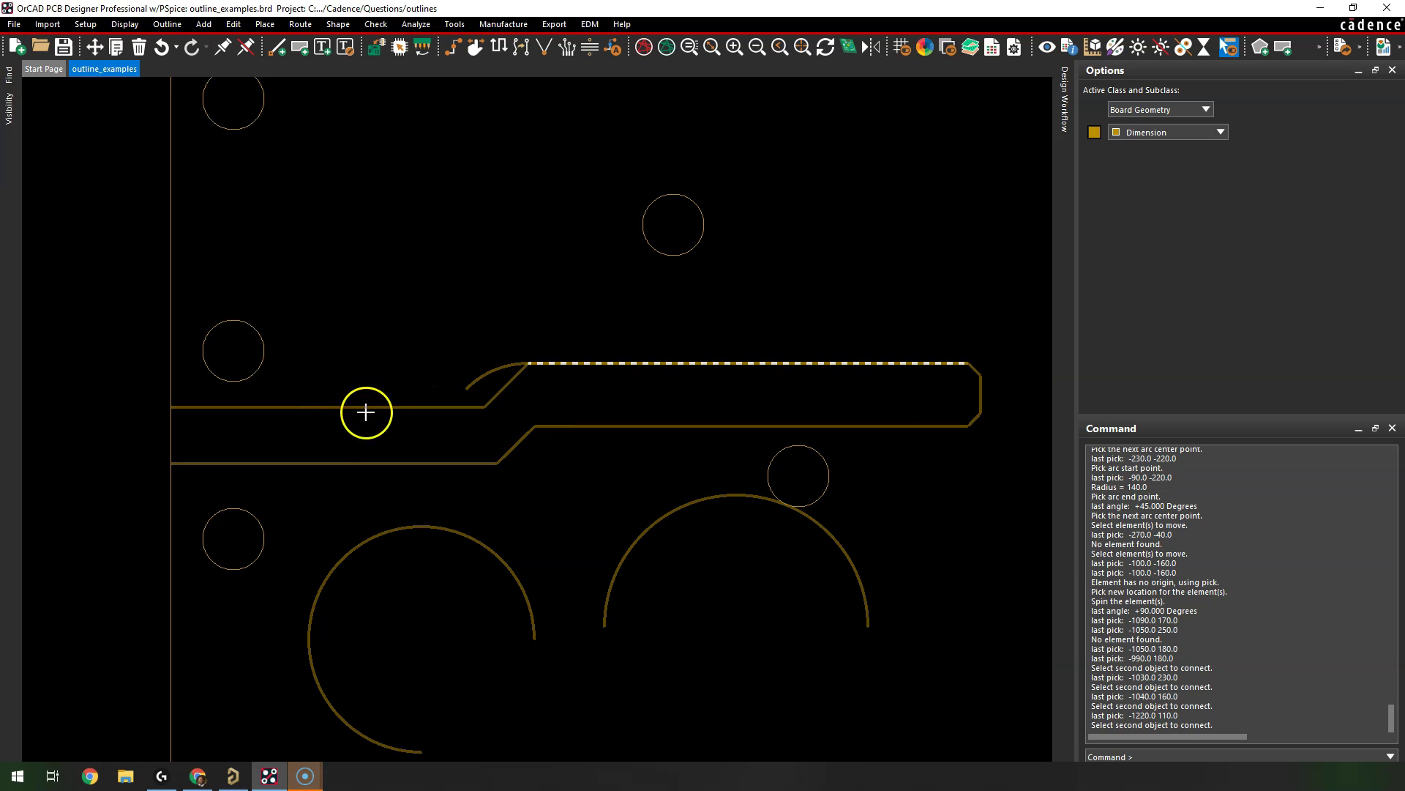
Step: Connect the last outline segment and end the connect lines command
left_click(465, 224)
right_click(465, 224)
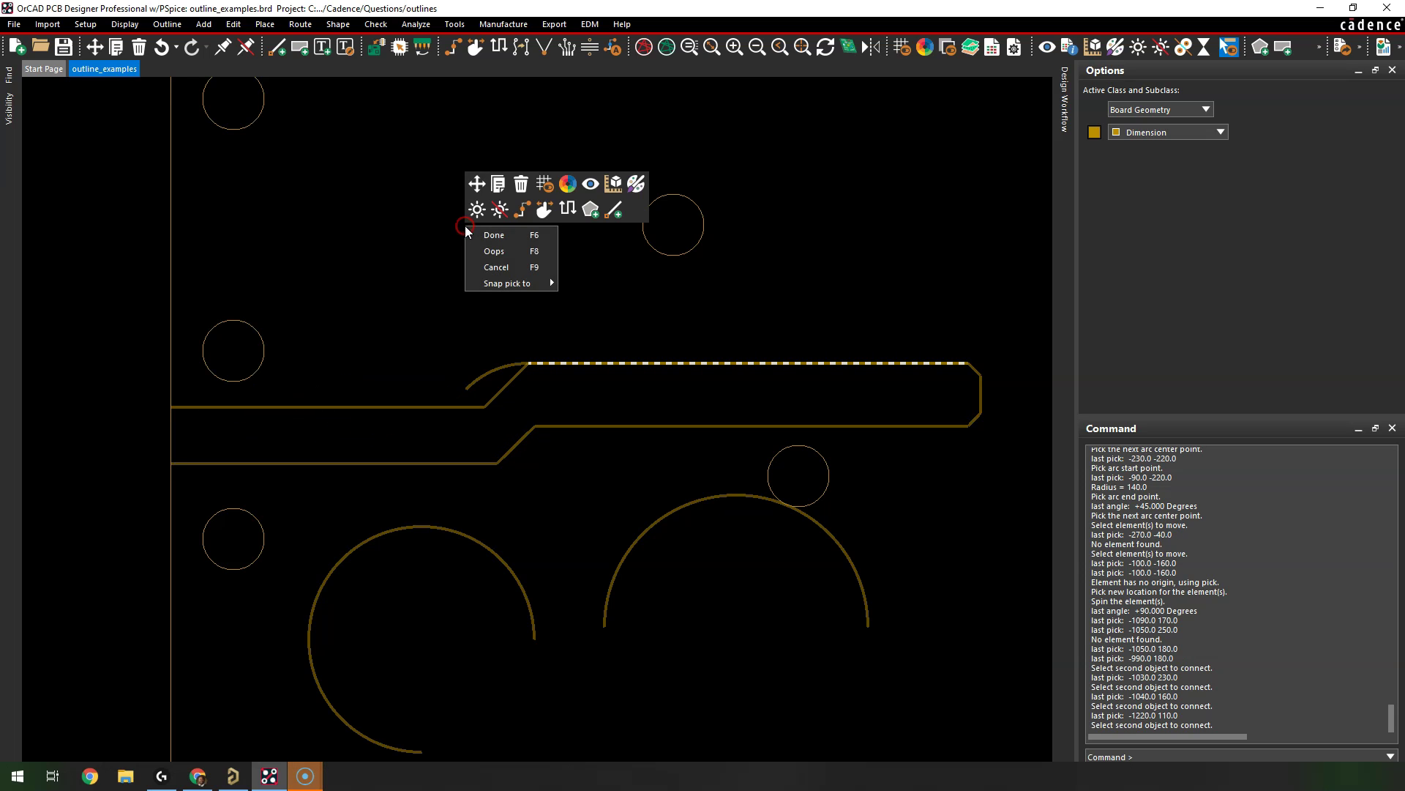
key("Escape")
right_click(441, 221)
key("Escape")
left_click(513, 231)
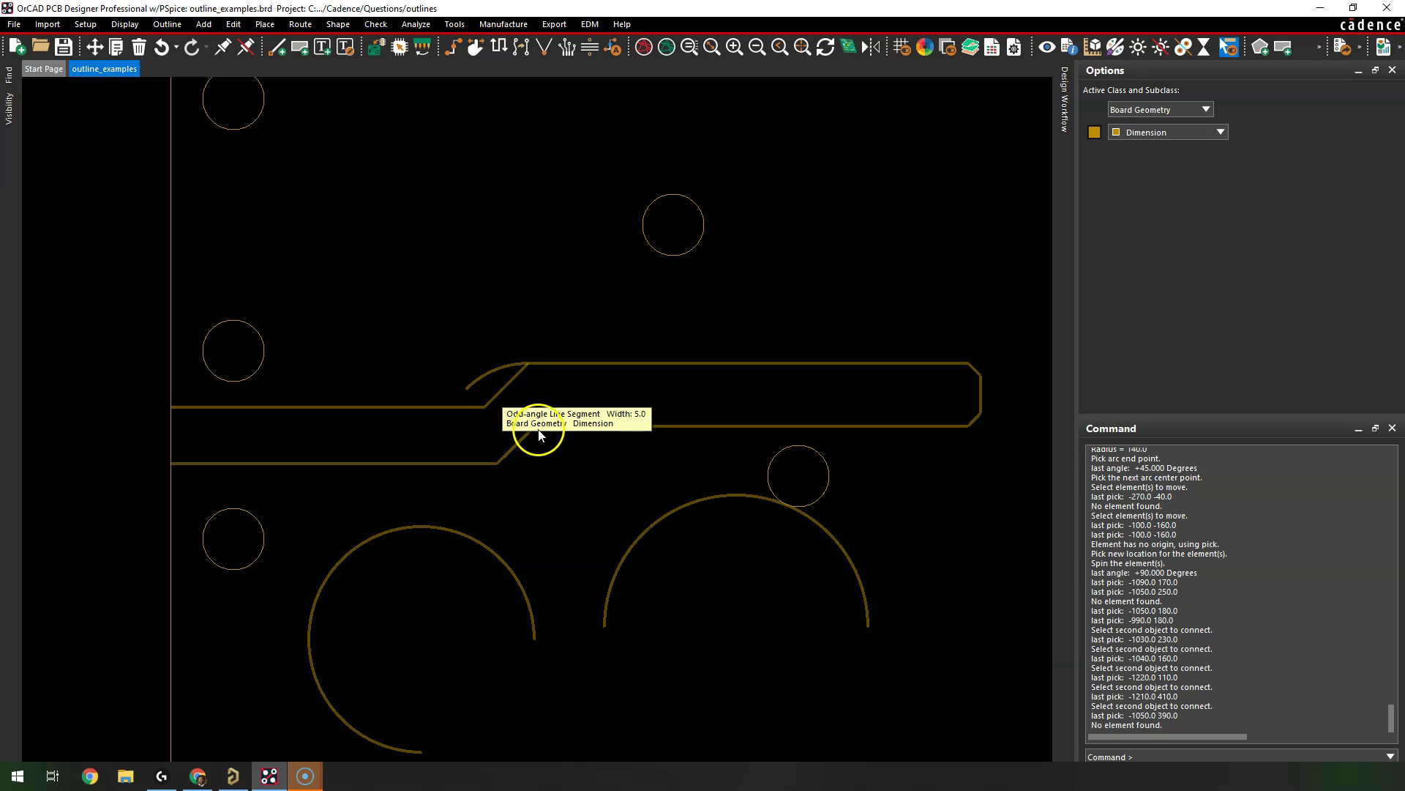
Step: Select the diagonal line at the slot's upper step for removal
scroll(505, 385, "up", 2)
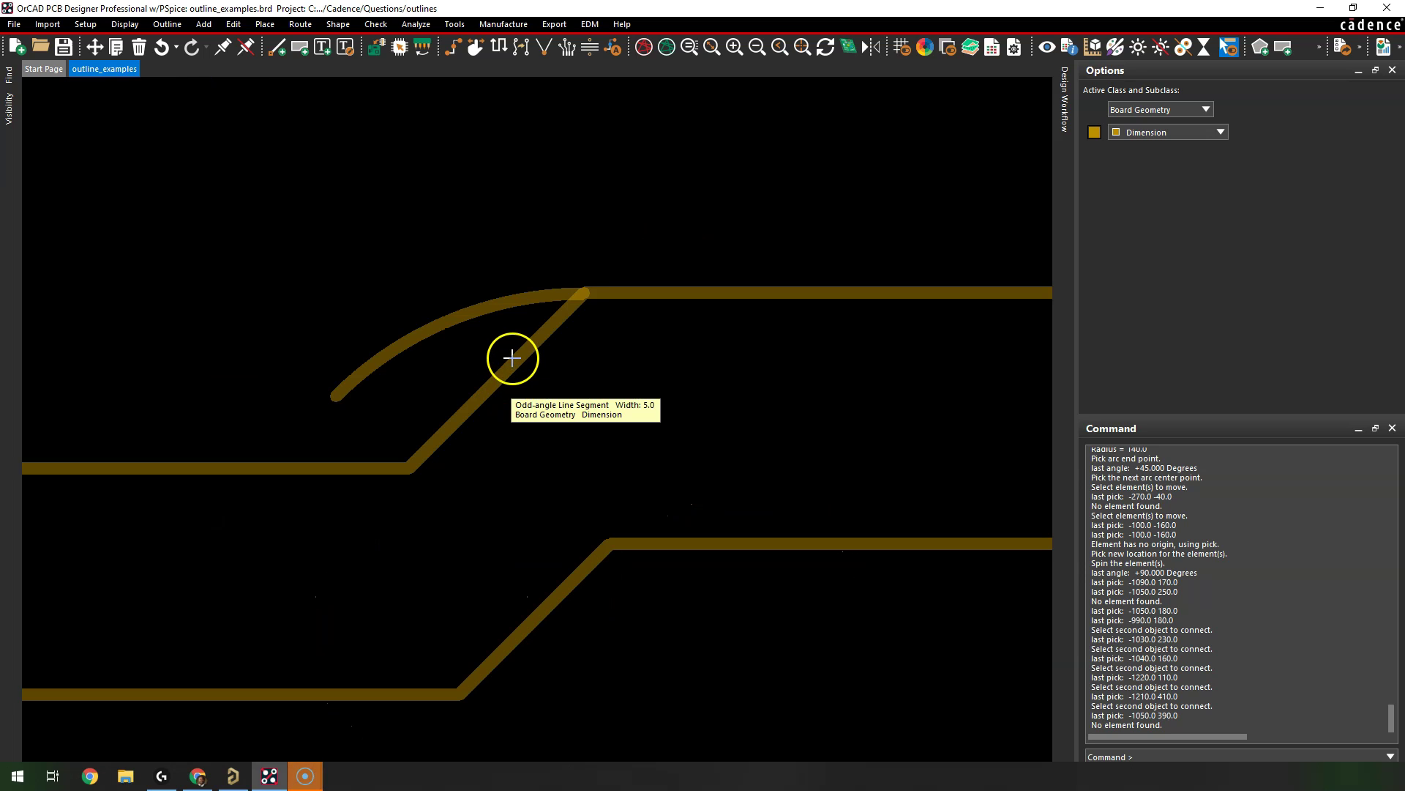
left_click(512, 362)
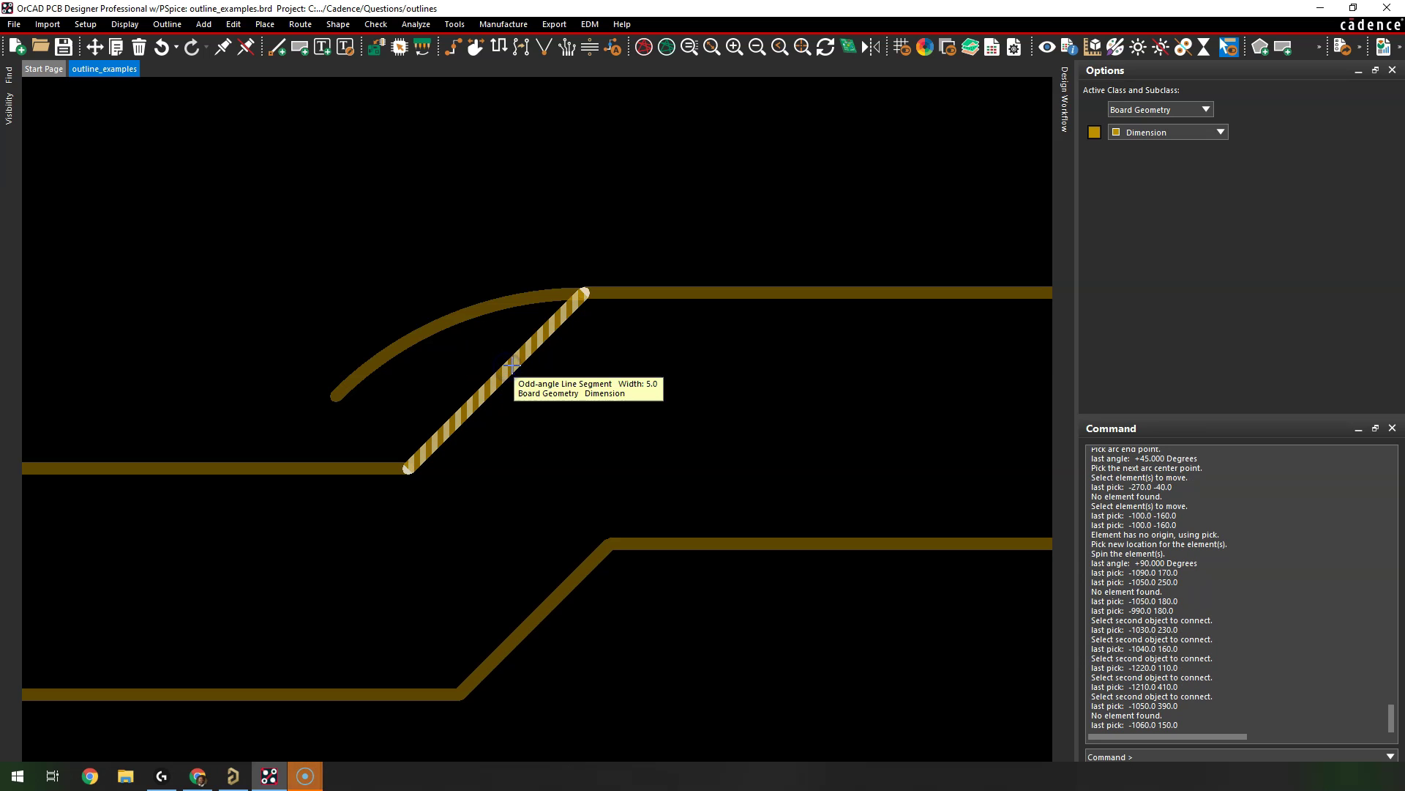
right_click(511, 364)
Step: Delete the upper 45° diagonal slot line, leaving the arc at the bend
left_click(552, 423)
left_click(570, 338)
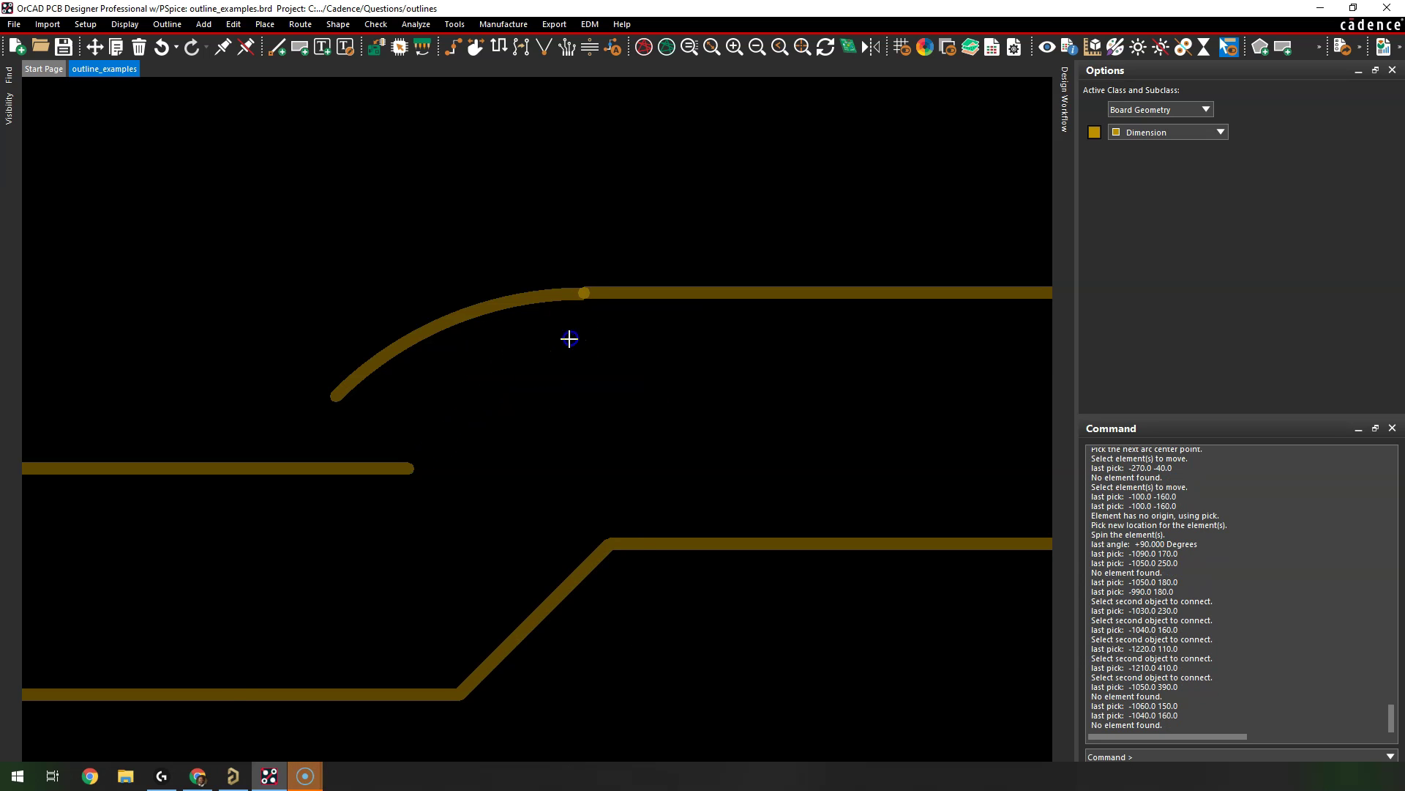
scroll(549, 360, "down", 3)
scroll(470, 374, "up", 2)
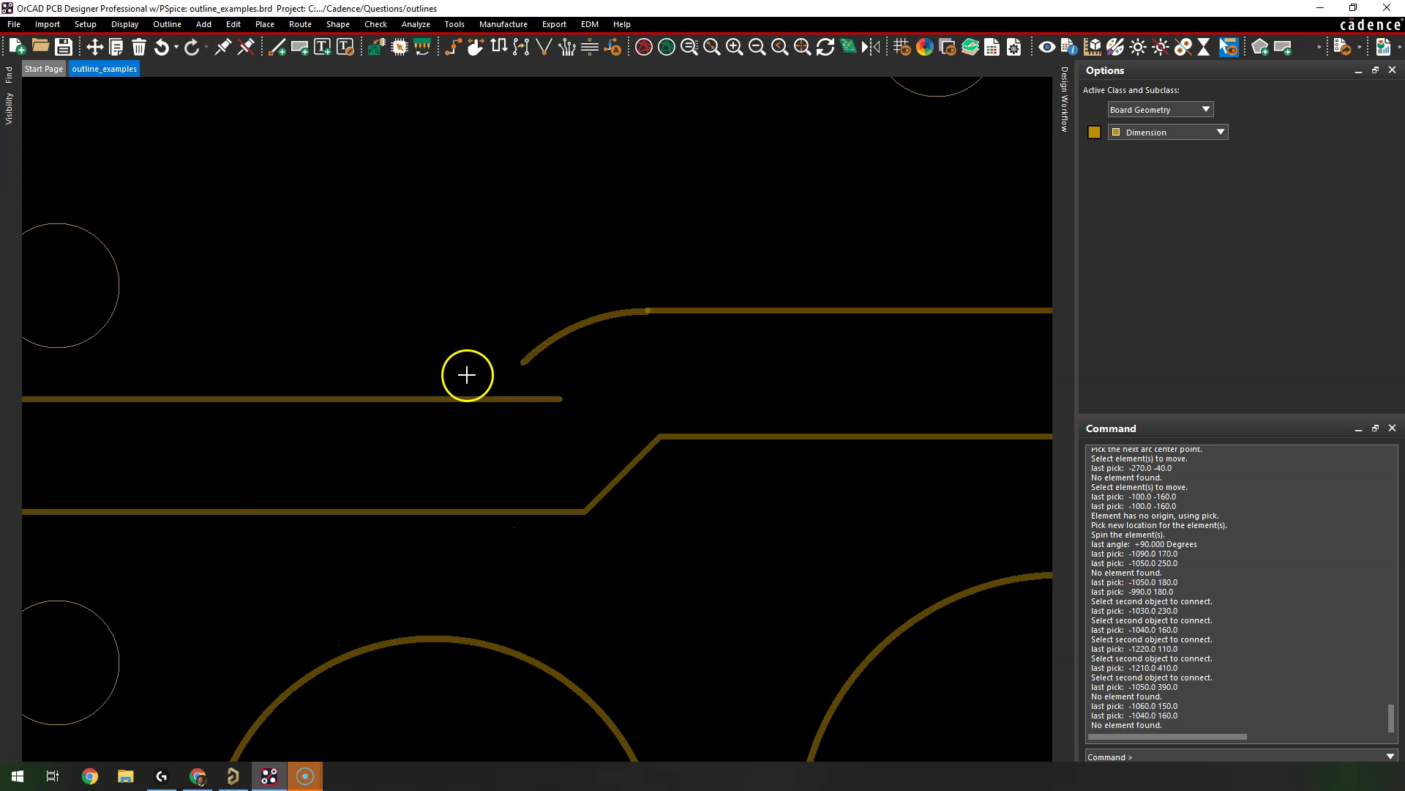
Step: Move the arc's end vertex onto the horizontal slot line
left_click(525, 363)
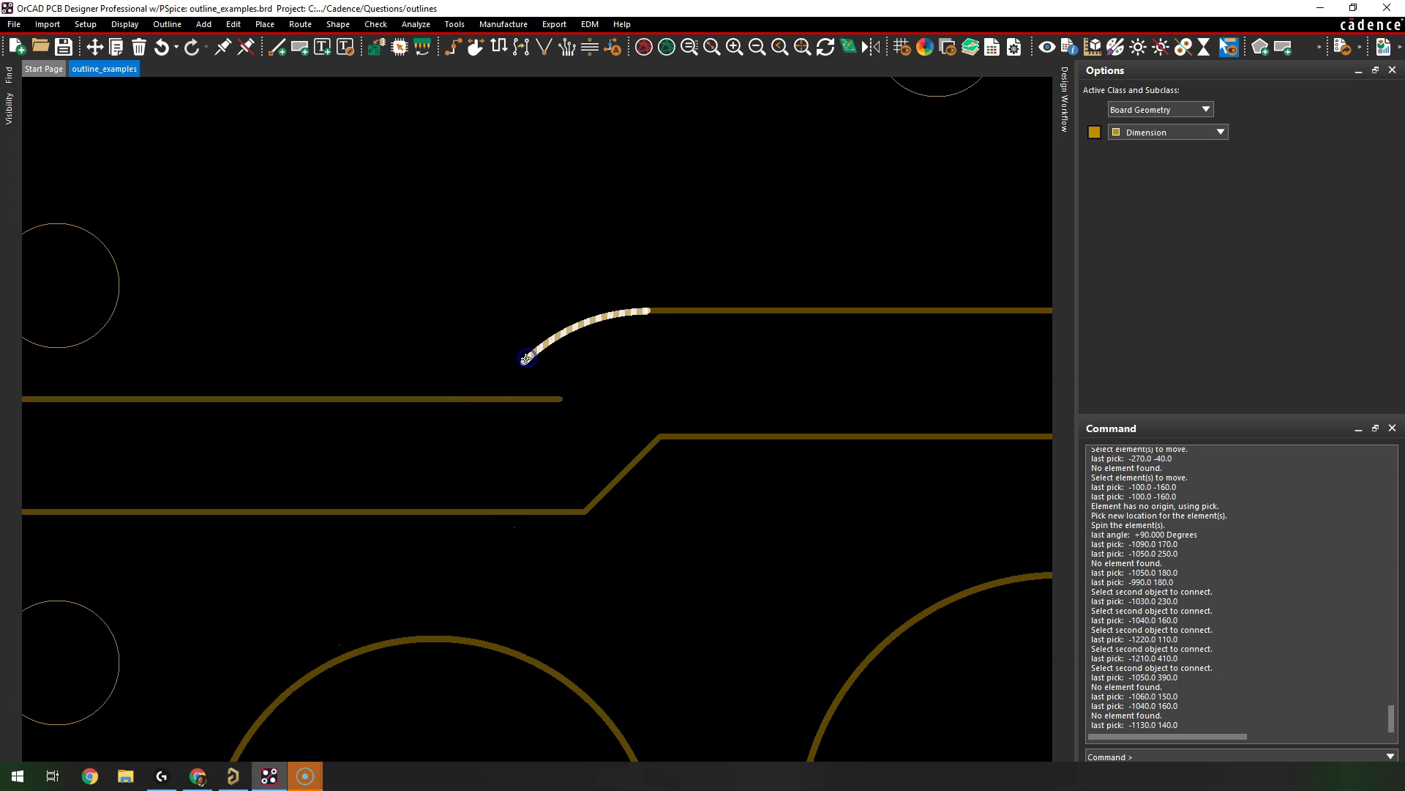
scroll(517, 388, "up", 4)
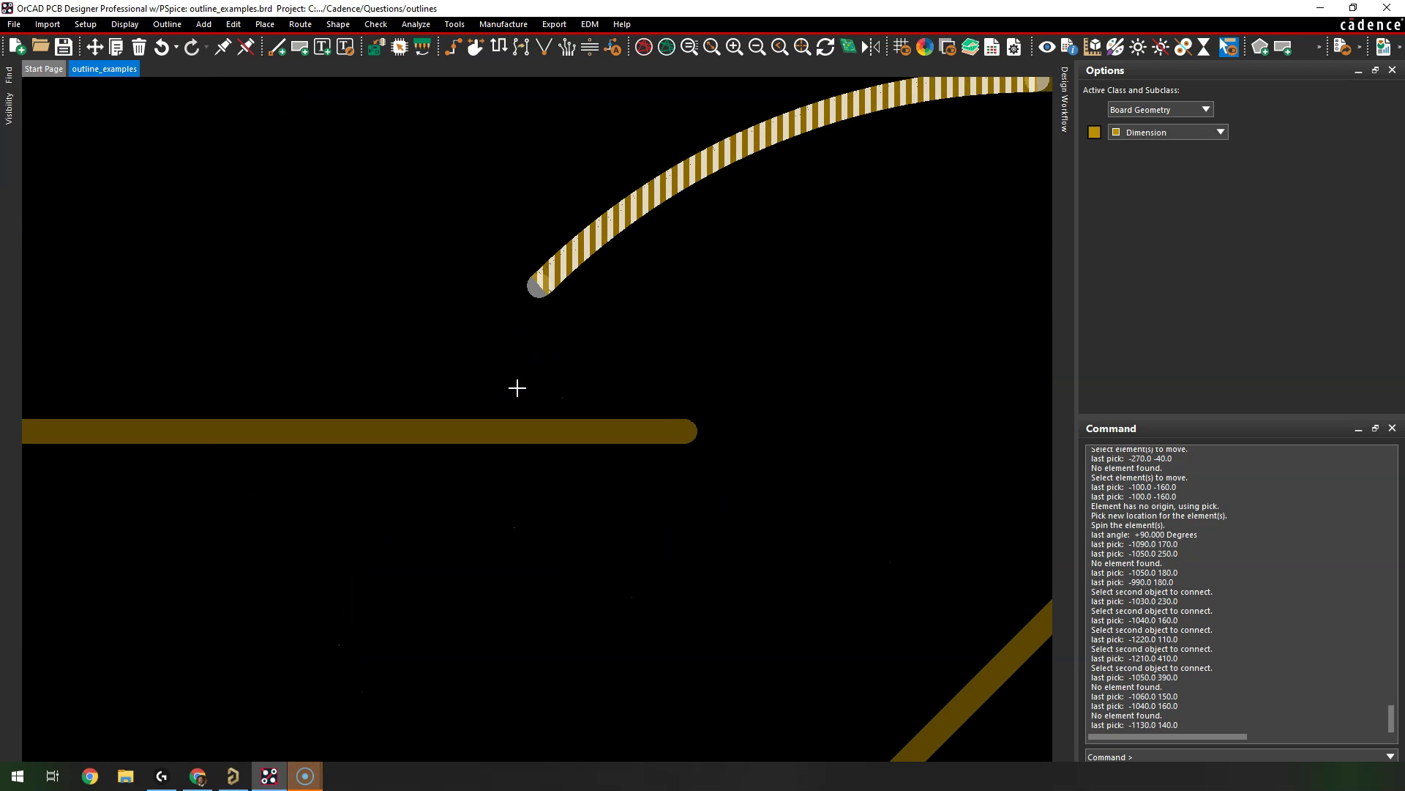
left_click(536, 292)
left_click(457, 354)
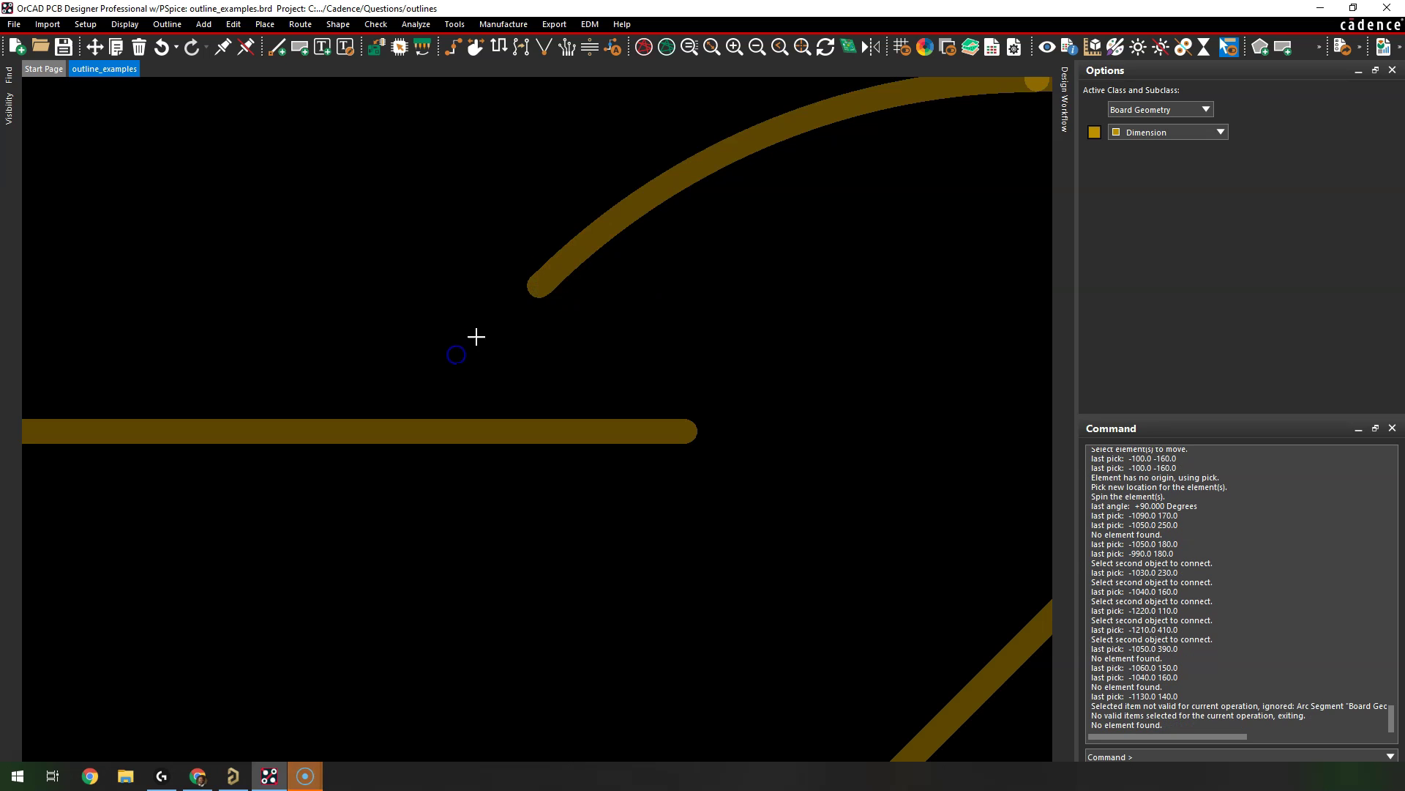
right_click(538, 285)
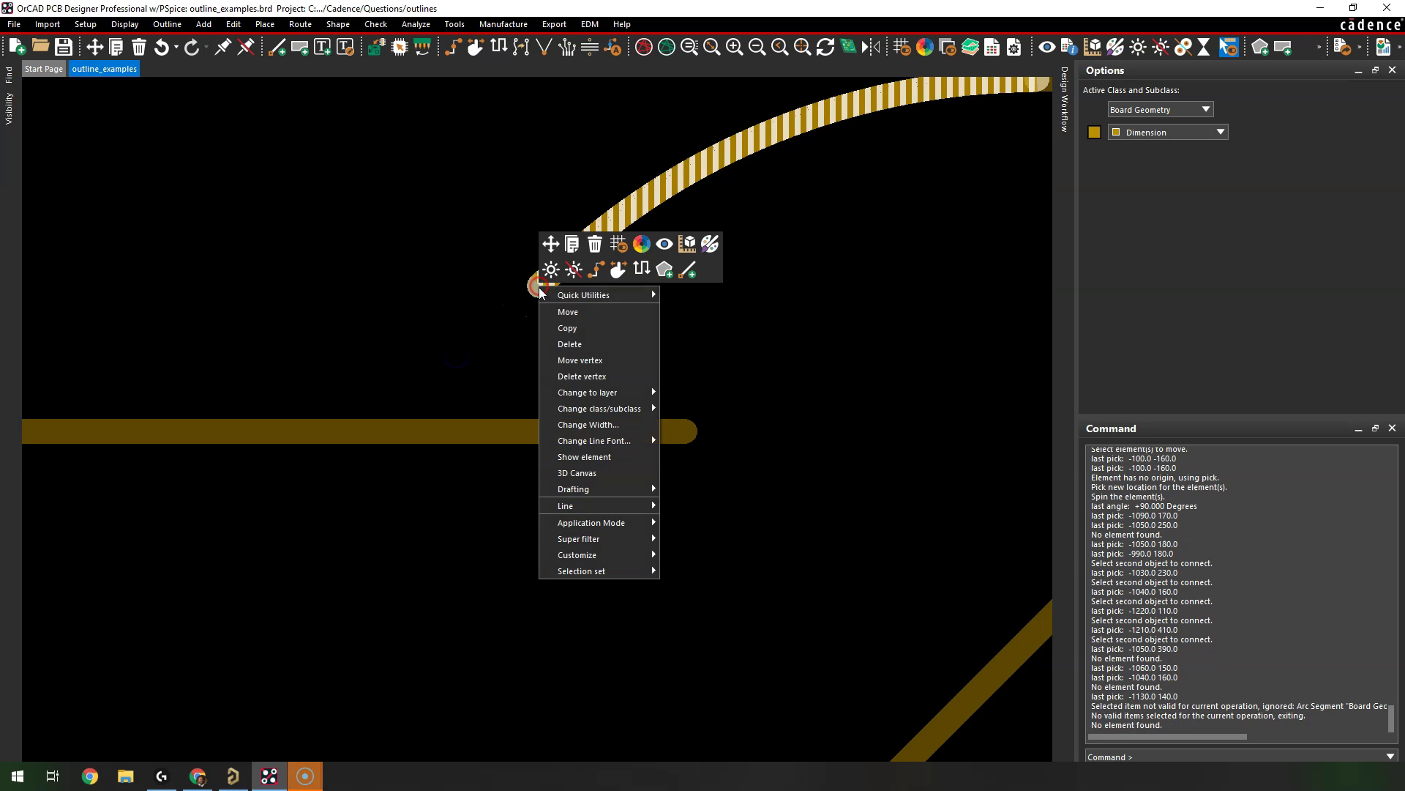
left_click(570, 362)
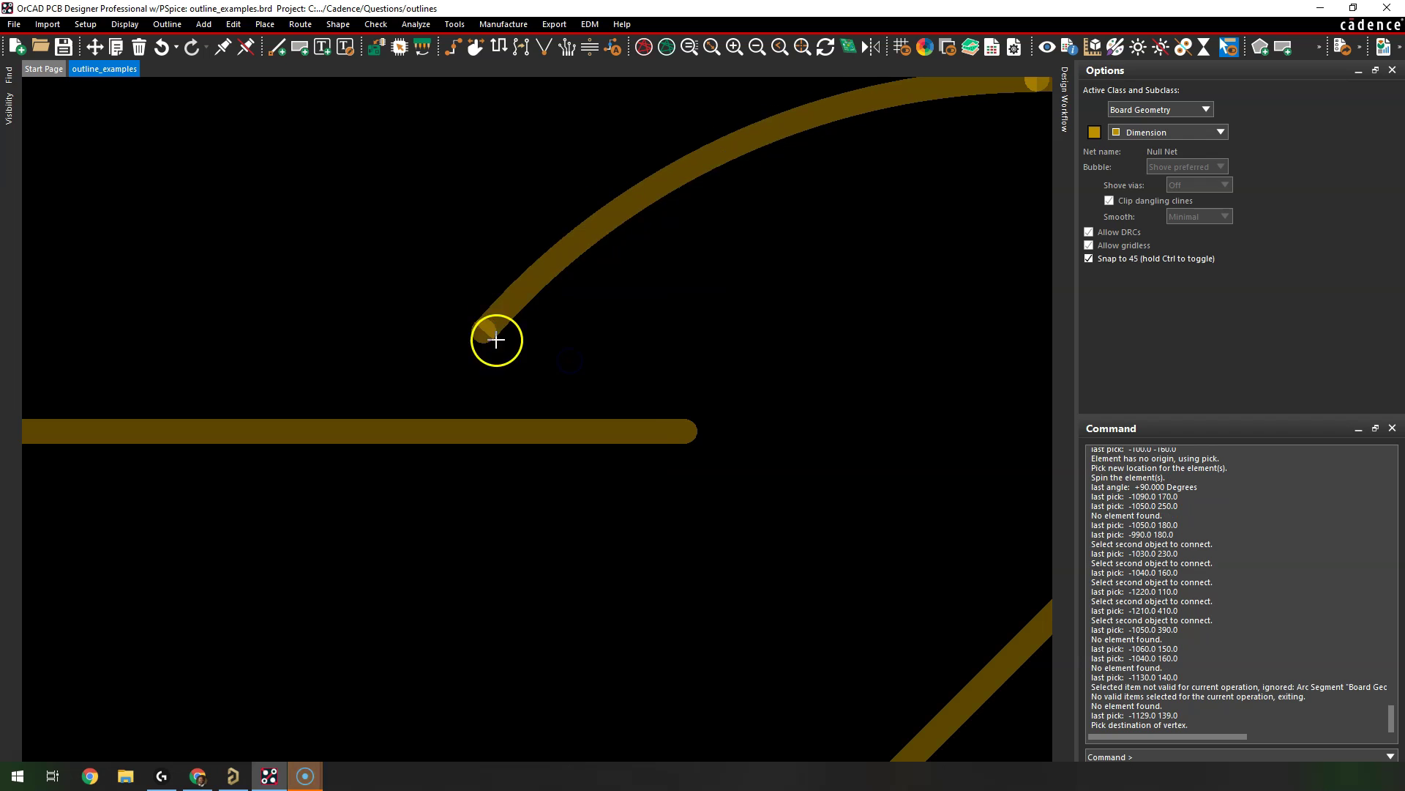
left_click(468, 426)
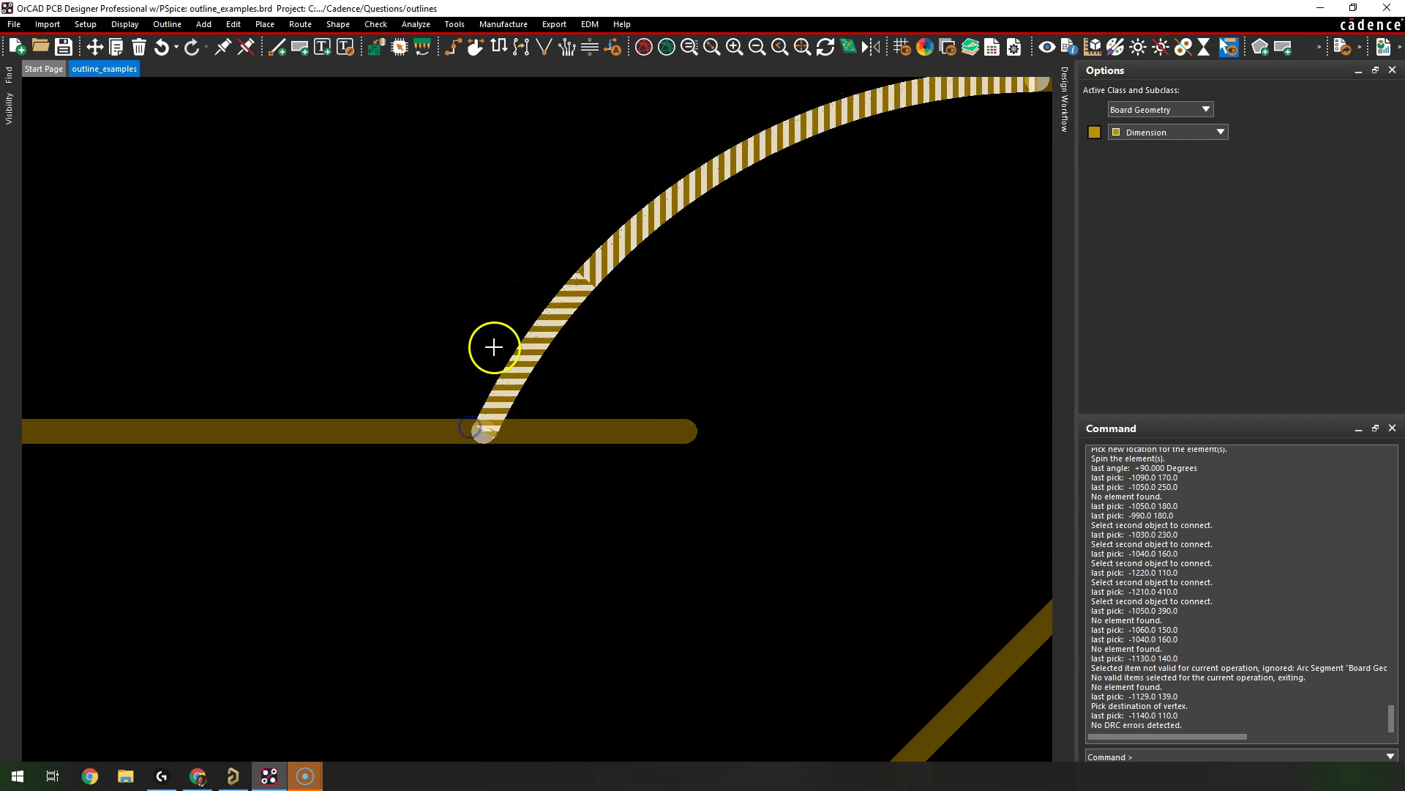
Step: Move the horizontal line's end vertex to the arc junction for a continuous rounded step
scroll(493, 344, "down", 3)
middle_click_drag(380, 304, 440, 287)
scroll(710, 367, "up", 5)
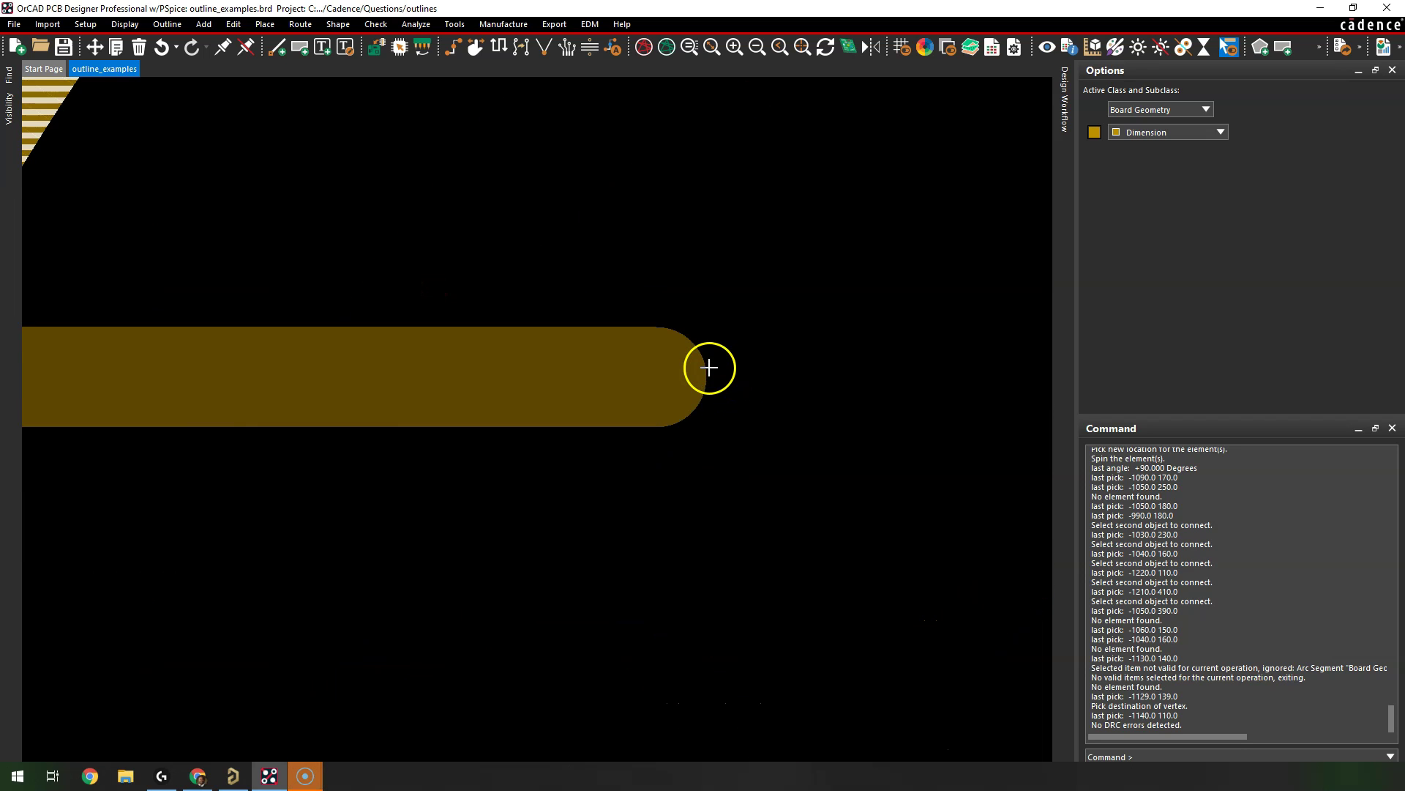
scroll(676, 364, "down", 3)
right_click(676, 366)
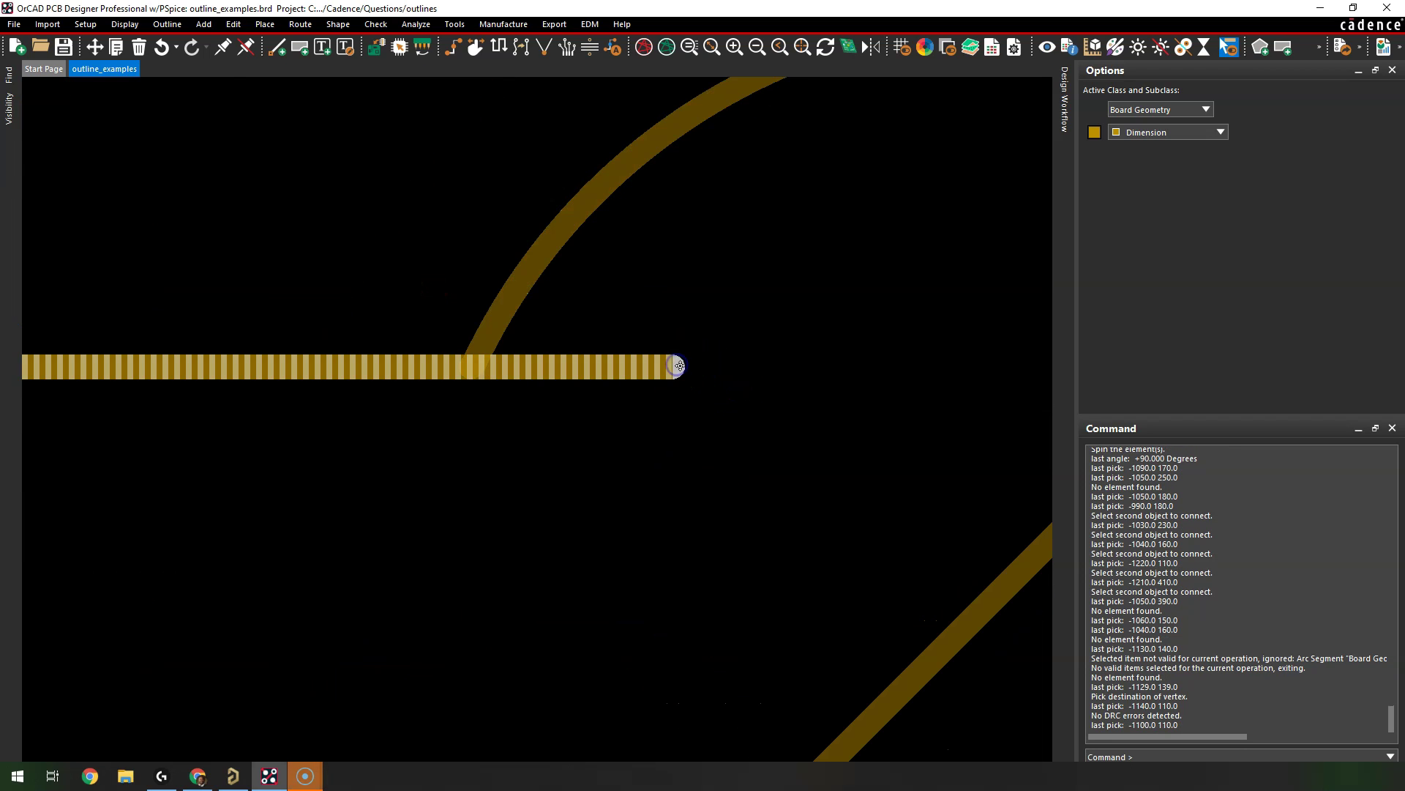
left_click(740, 440)
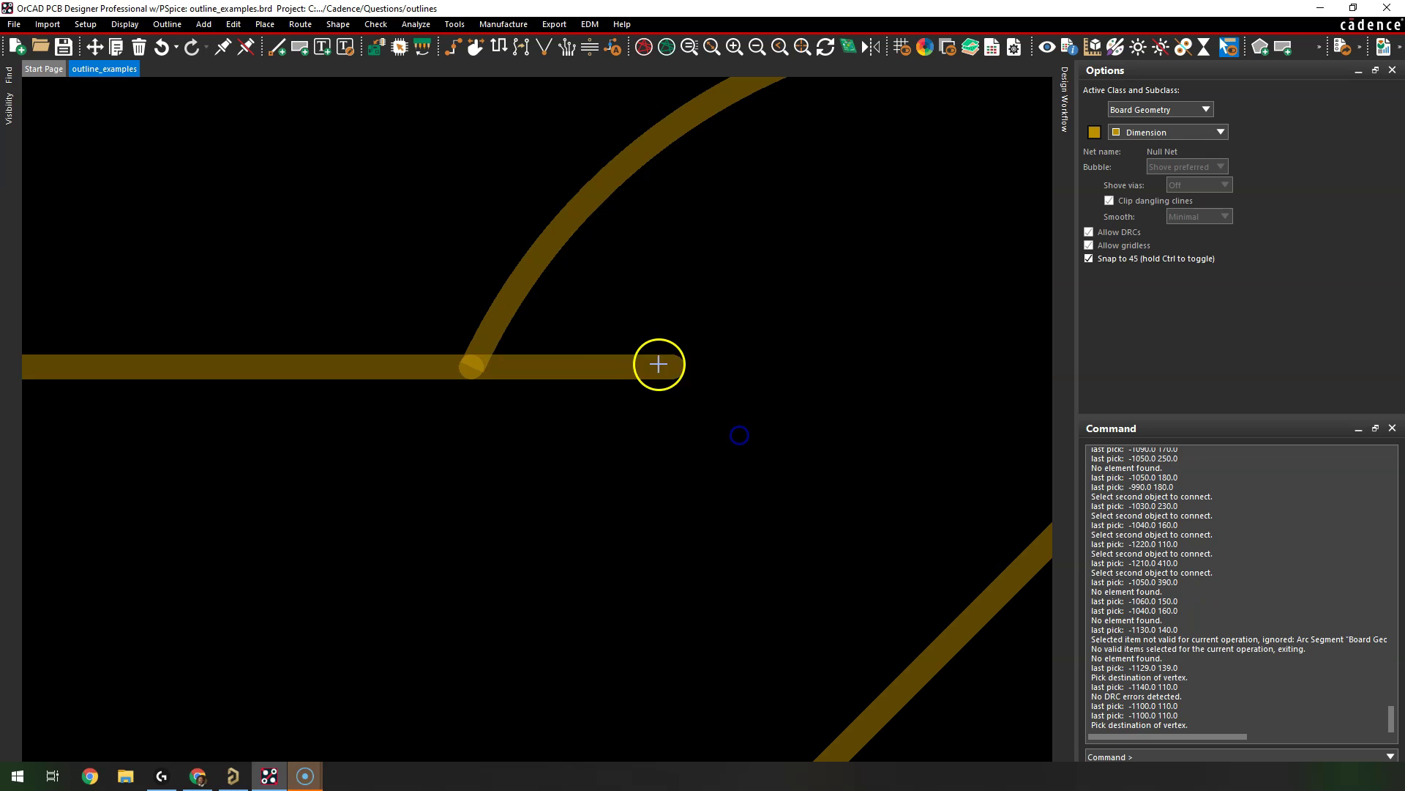
left_click(473, 364)
left_click(534, 344)
scroll(634, 323, "up", 3)
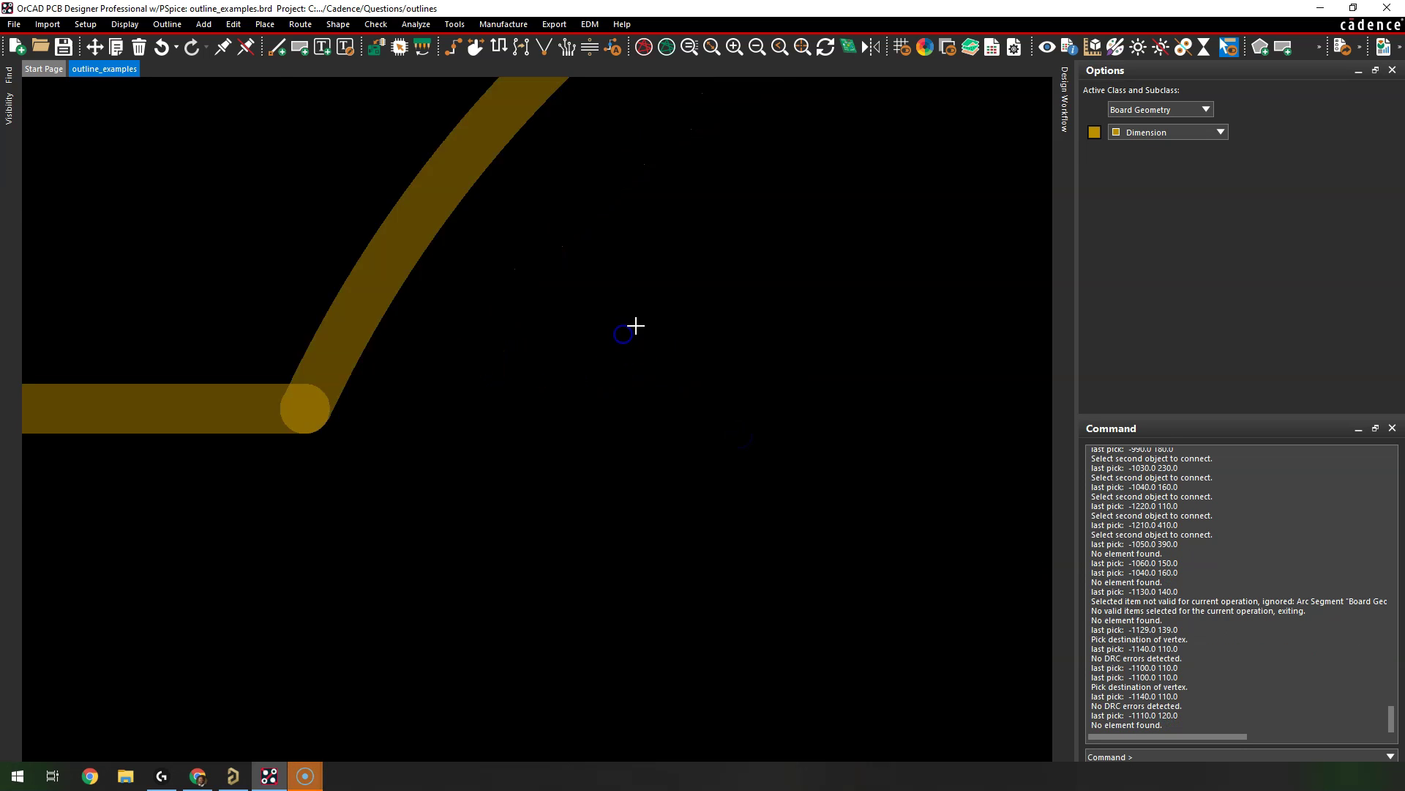
scroll(634, 323, "down", 5)
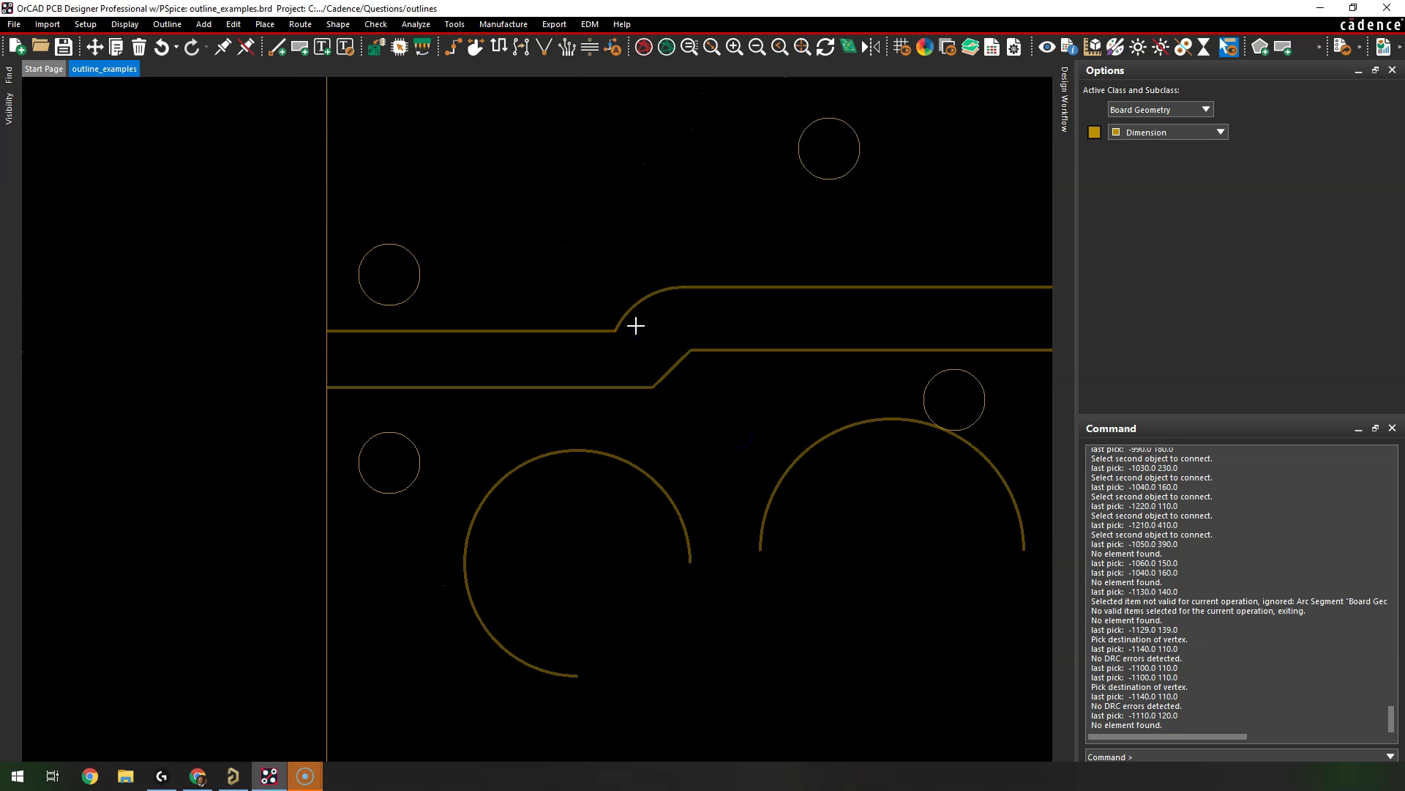
scroll(689, 295, "up", 5)
scroll(659, 233, "down", 5)
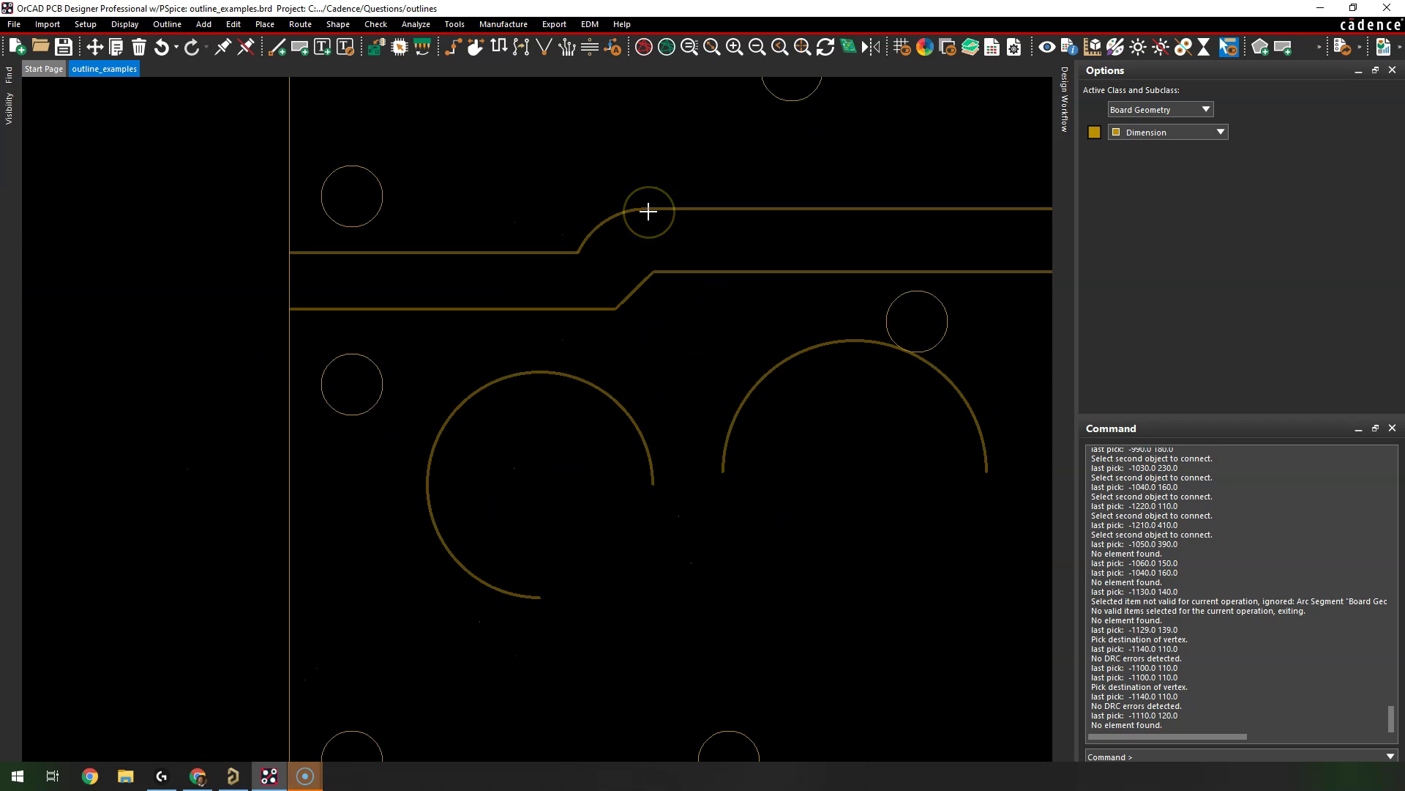
scroll(657, 220, "down", 2)
scroll(708, 222, "up", 2)
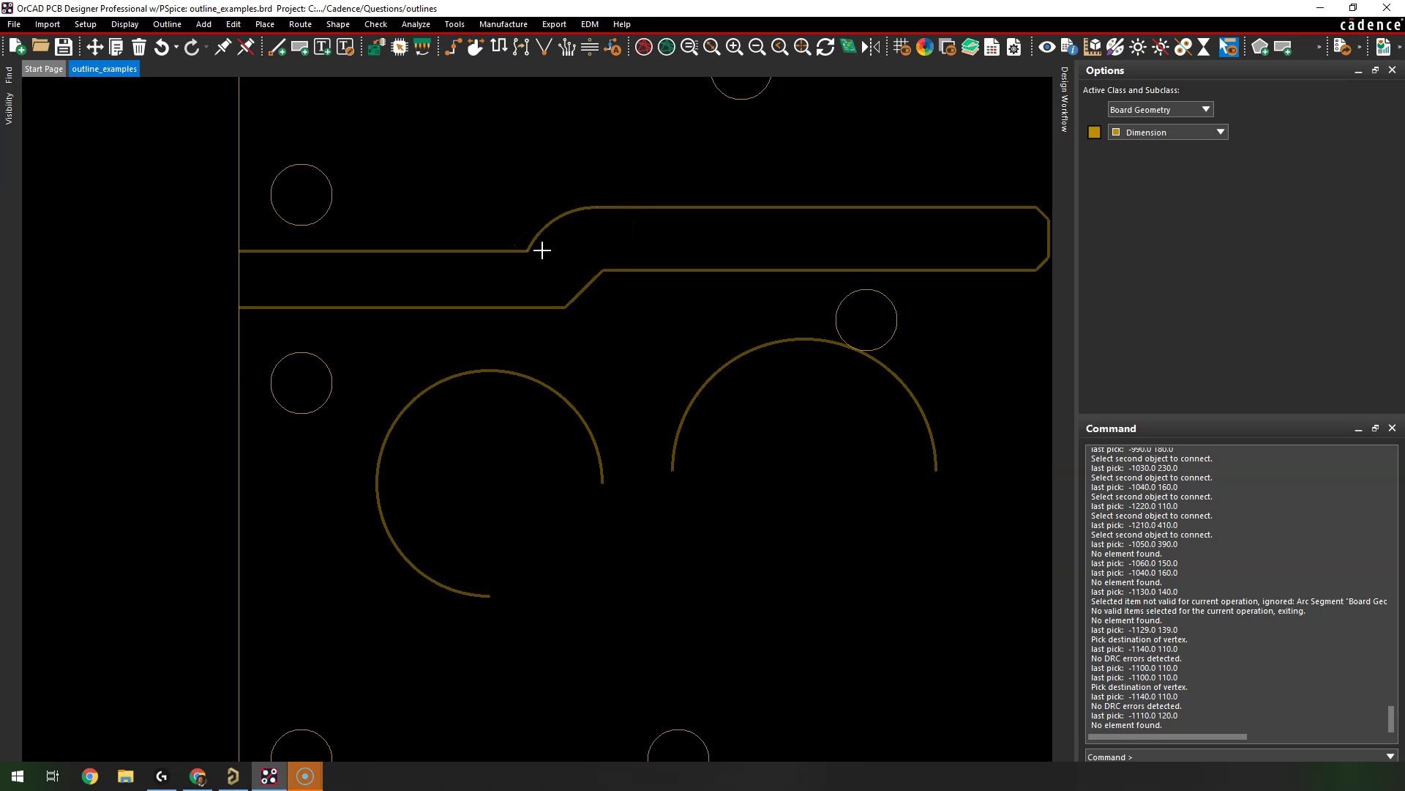
scroll(541, 251, "up", 4)
Step: Copy the upper step arc, rotate it 180°, and place it near the slot's lower bend
left_click(565, 180)
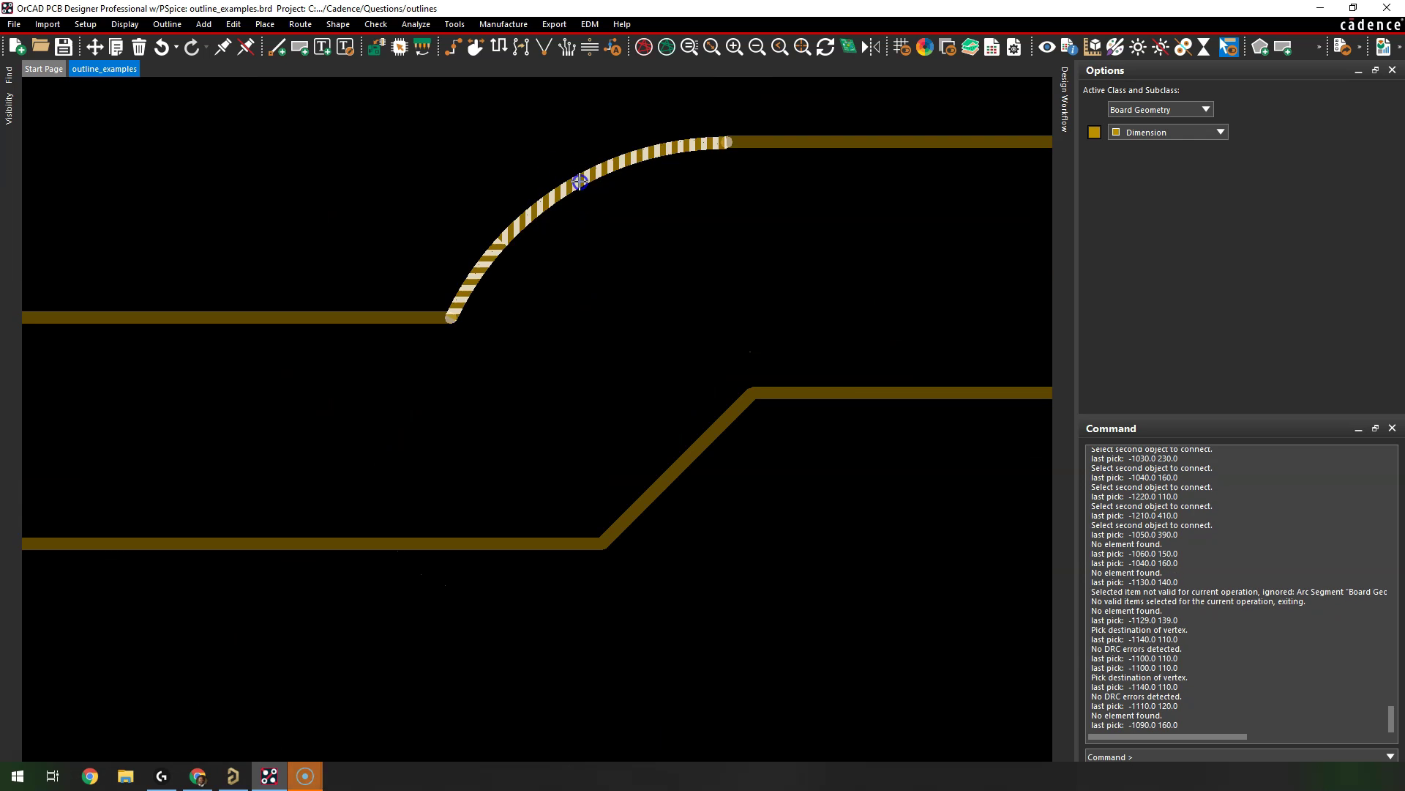
right_click(571, 185)
left_click(621, 218)
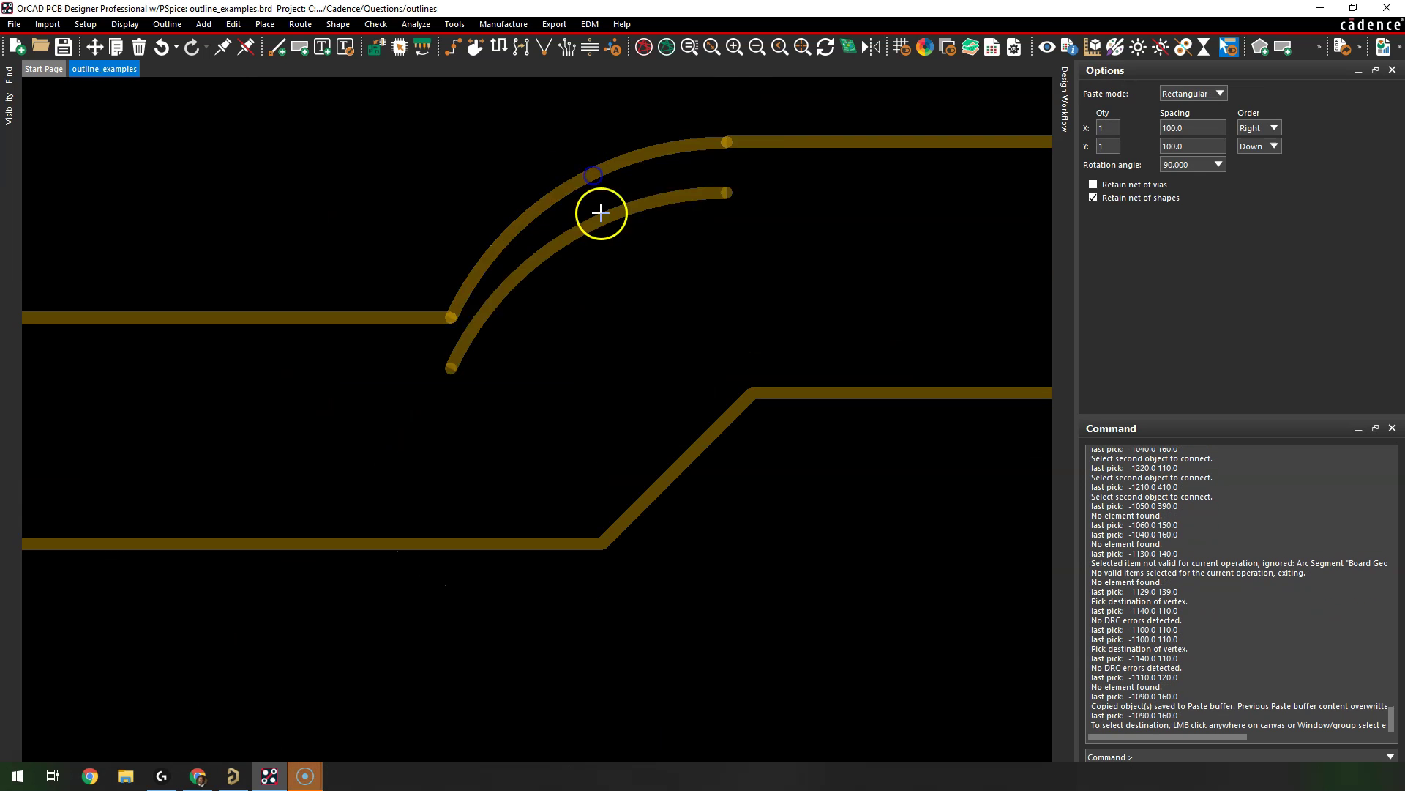
scroll(593, 215, "down", 2)
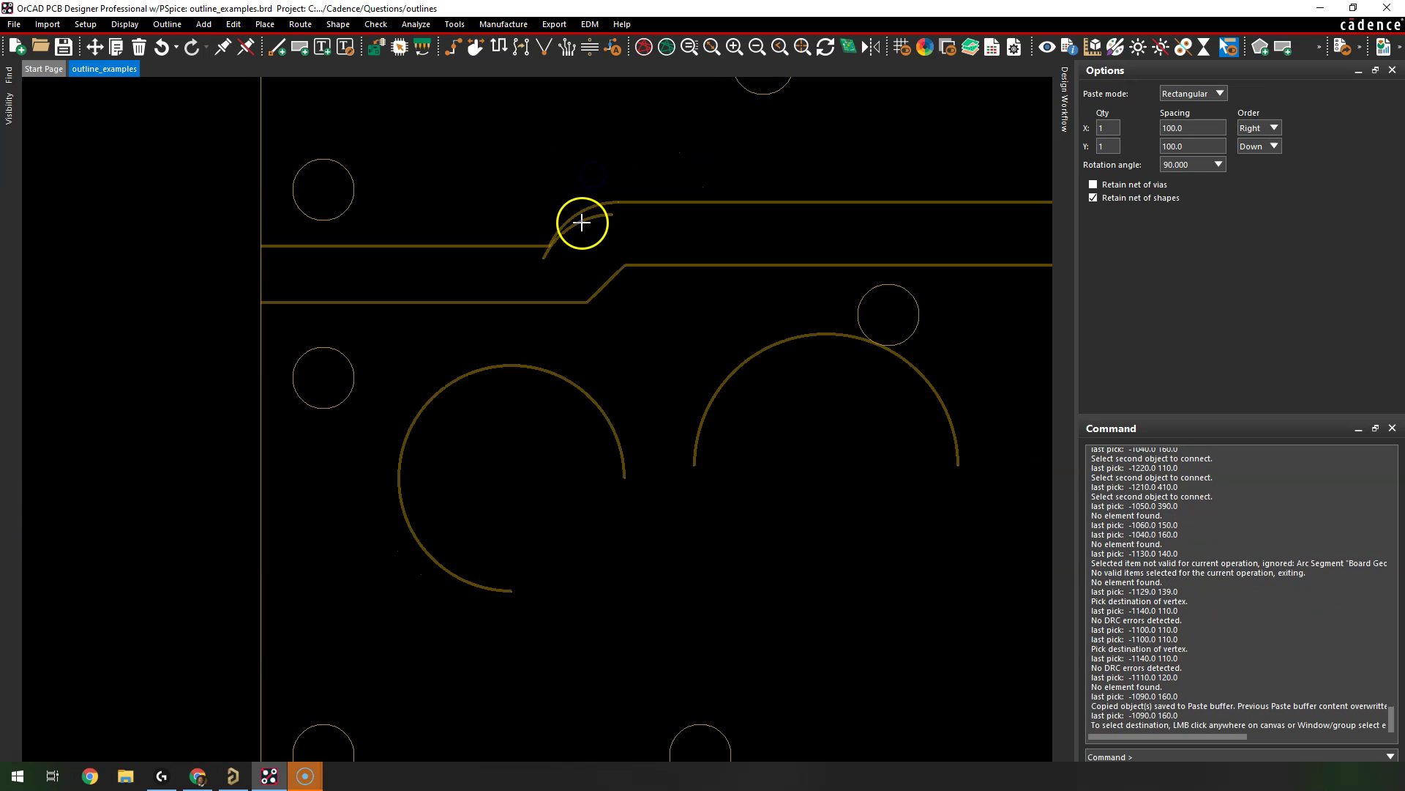
right_click(511, 163)
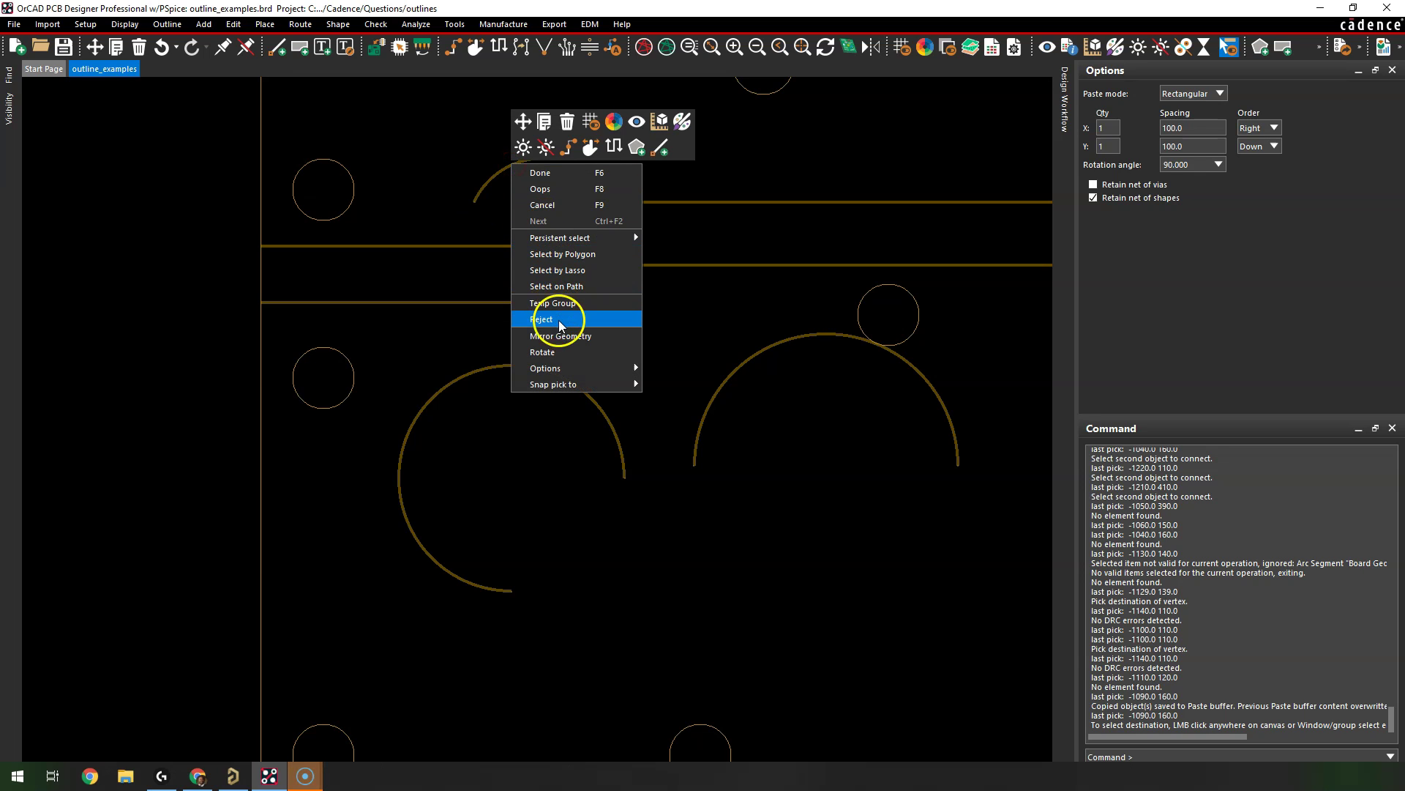
left_click(562, 353)
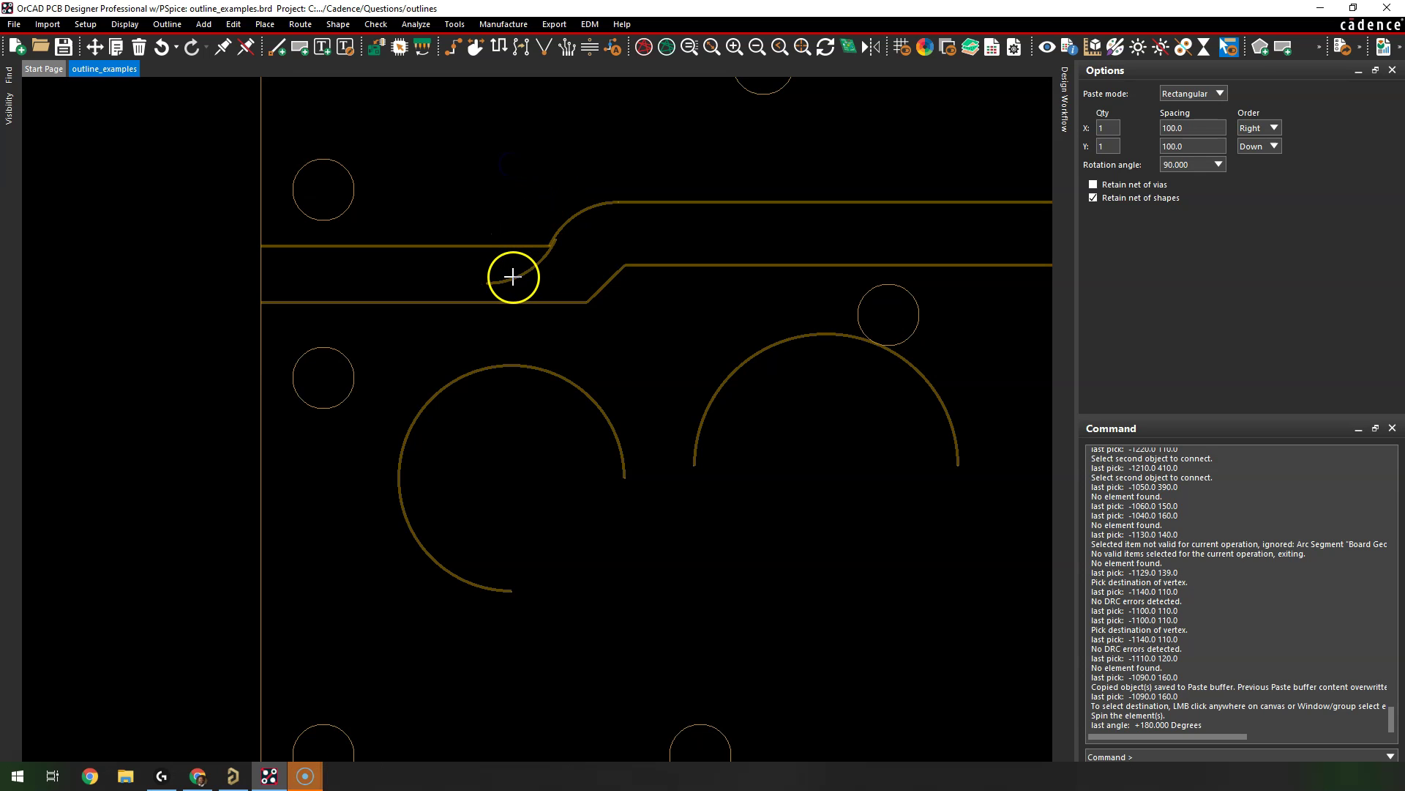
scroll(514, 279, "up", 3)
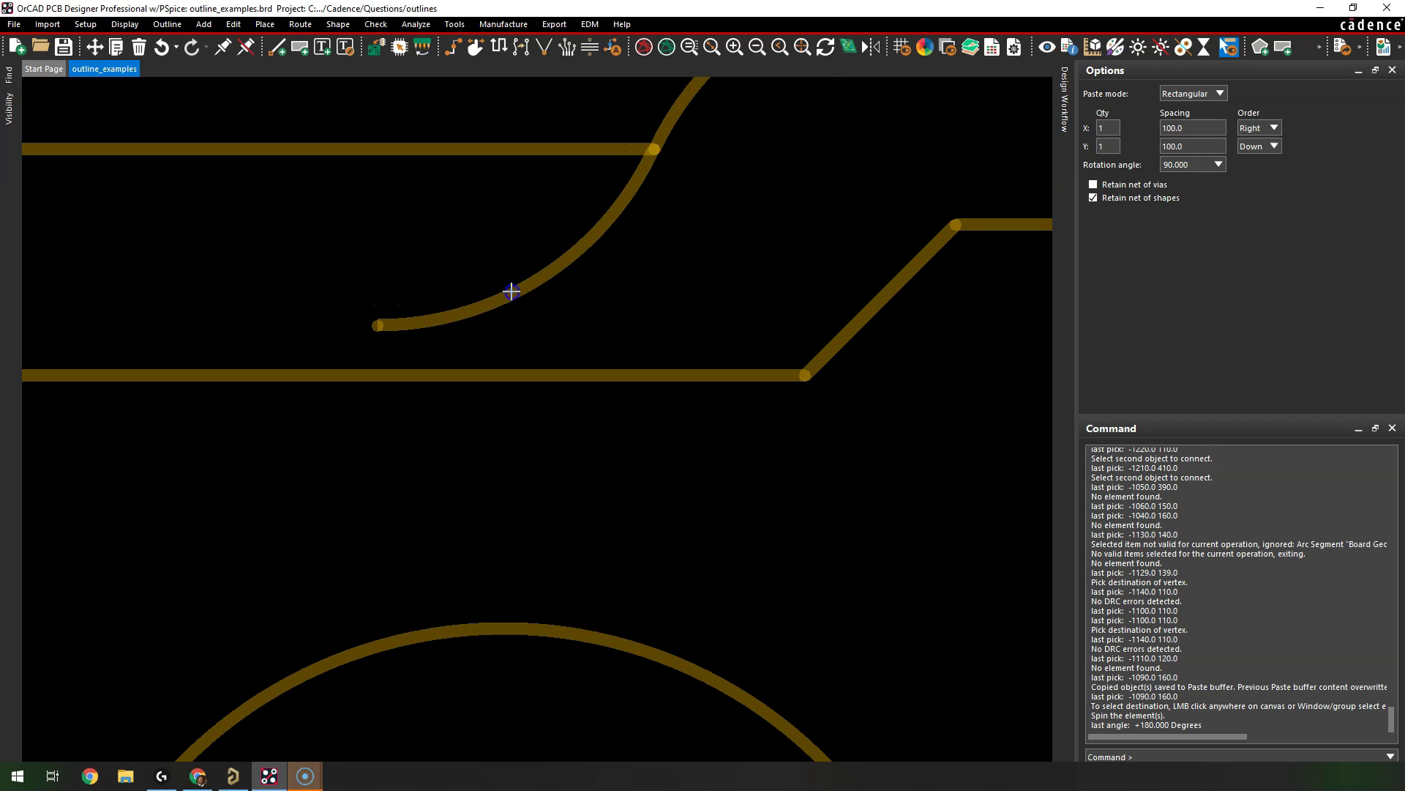
left_click(512, 291)
Step: Finish the arc copy, then delete and undo the upper-left outline segment
scroll(614, 248, "down", 3)
right_click(644, 248)
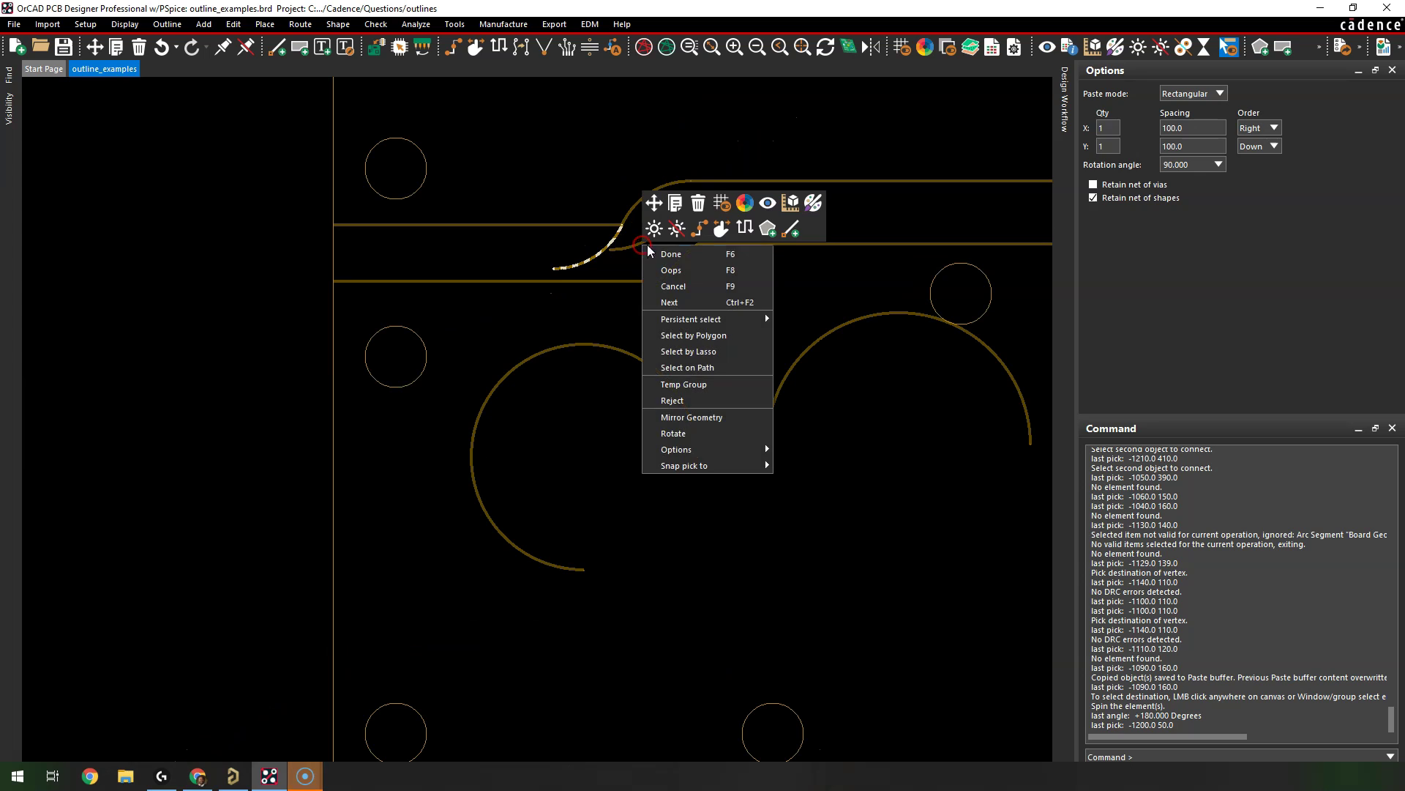
left_click(659, 254)
left_click(640, 258)
left_click(568, 224)
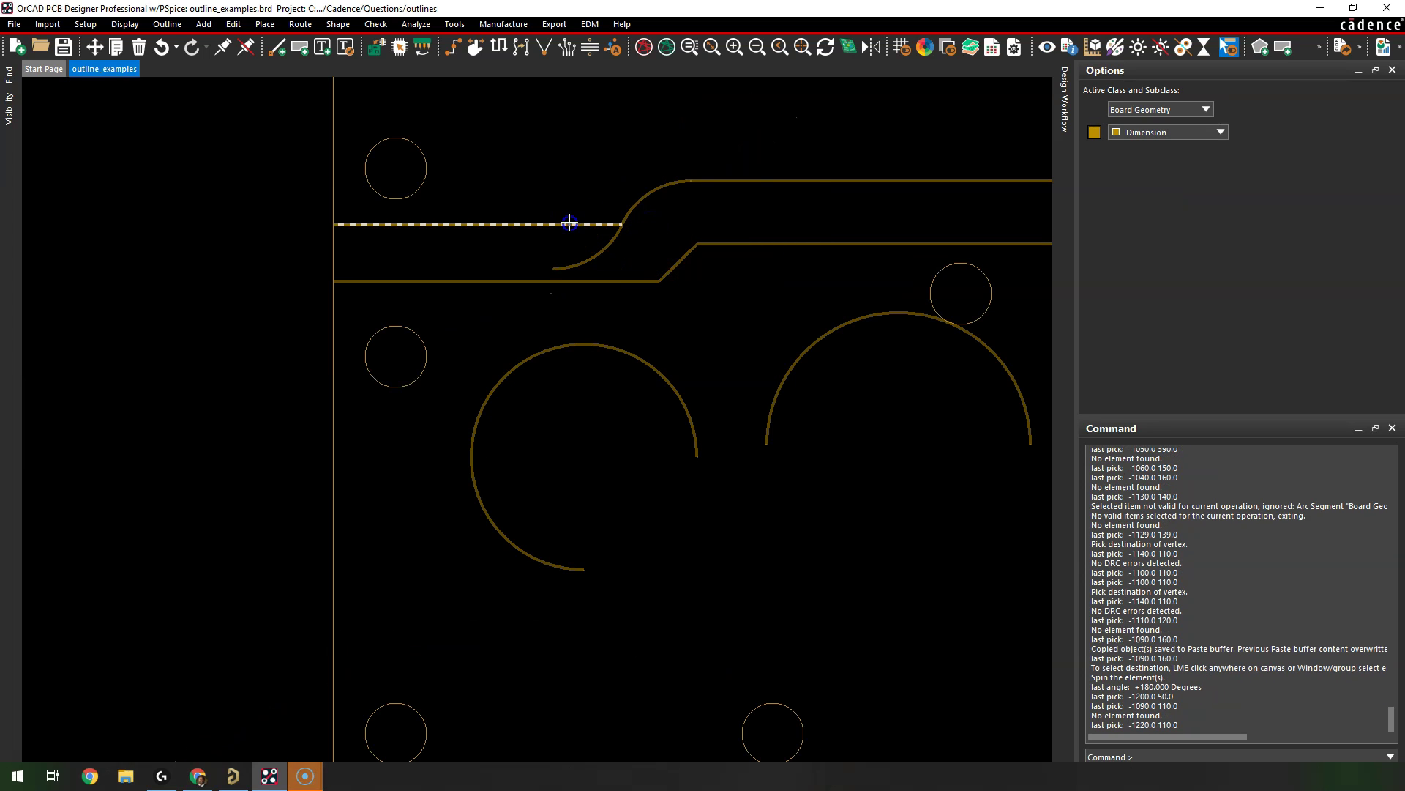
right_click(570, 224)
left_click(609, 281)
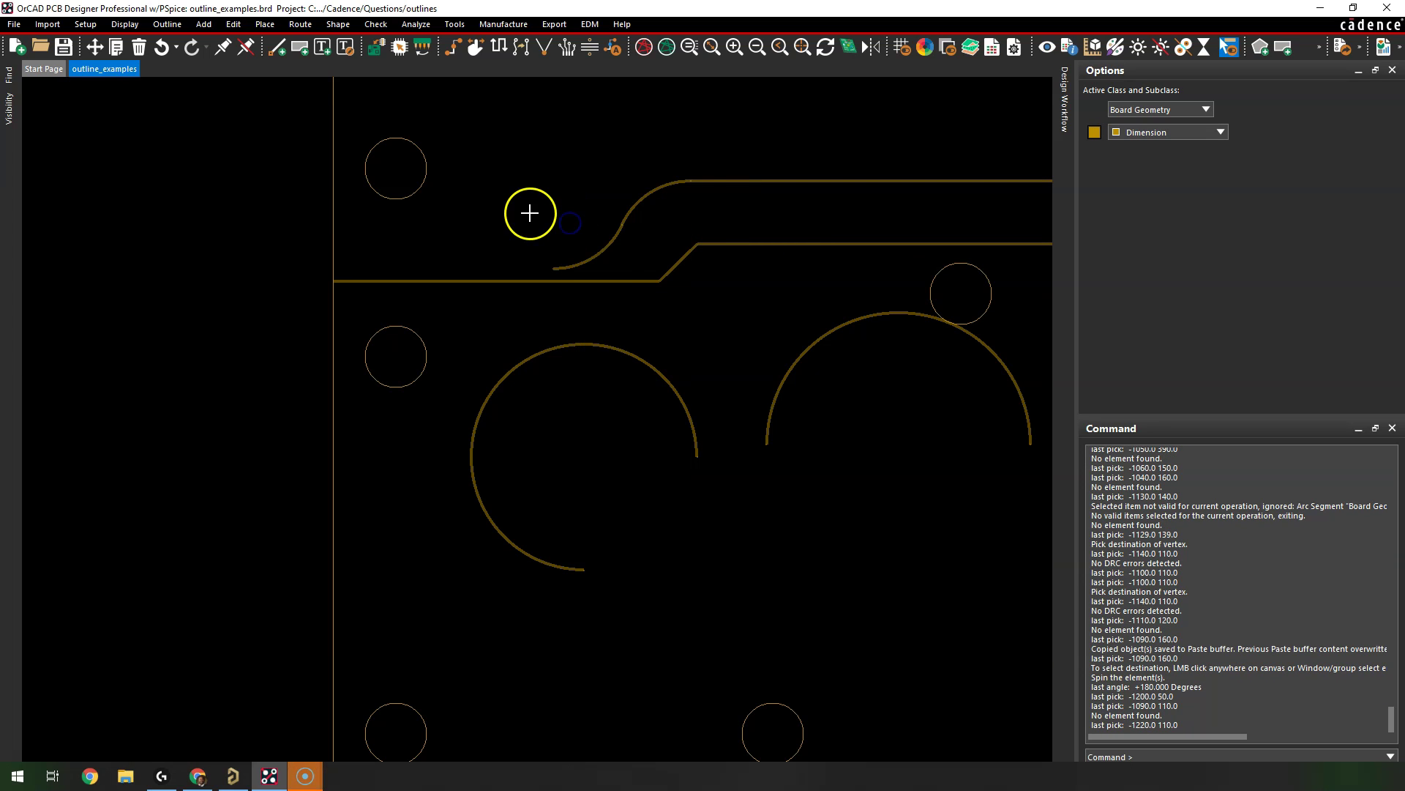
right_click(530, 213)
left_click(497, 207)
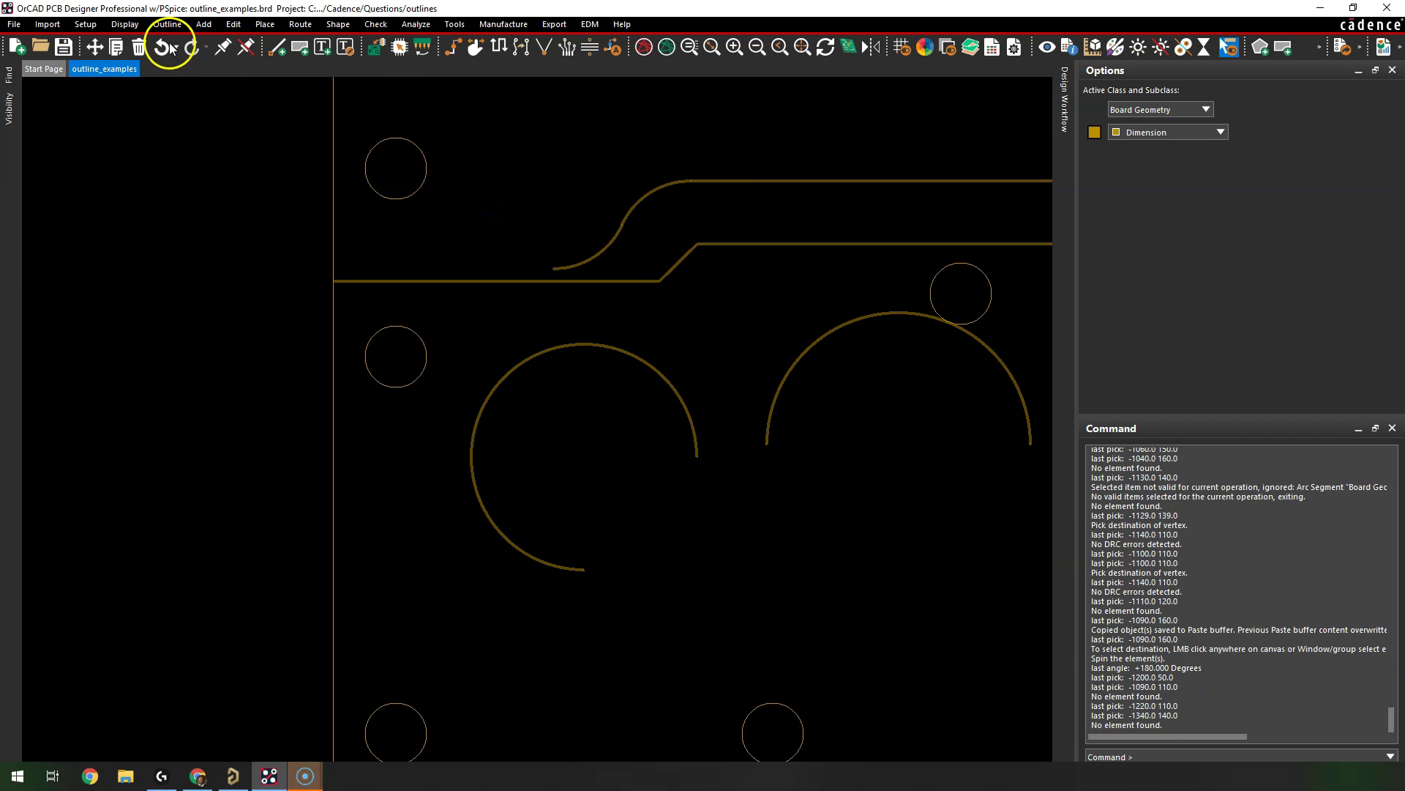
left_click(168, 47)
left_click(470, 271)
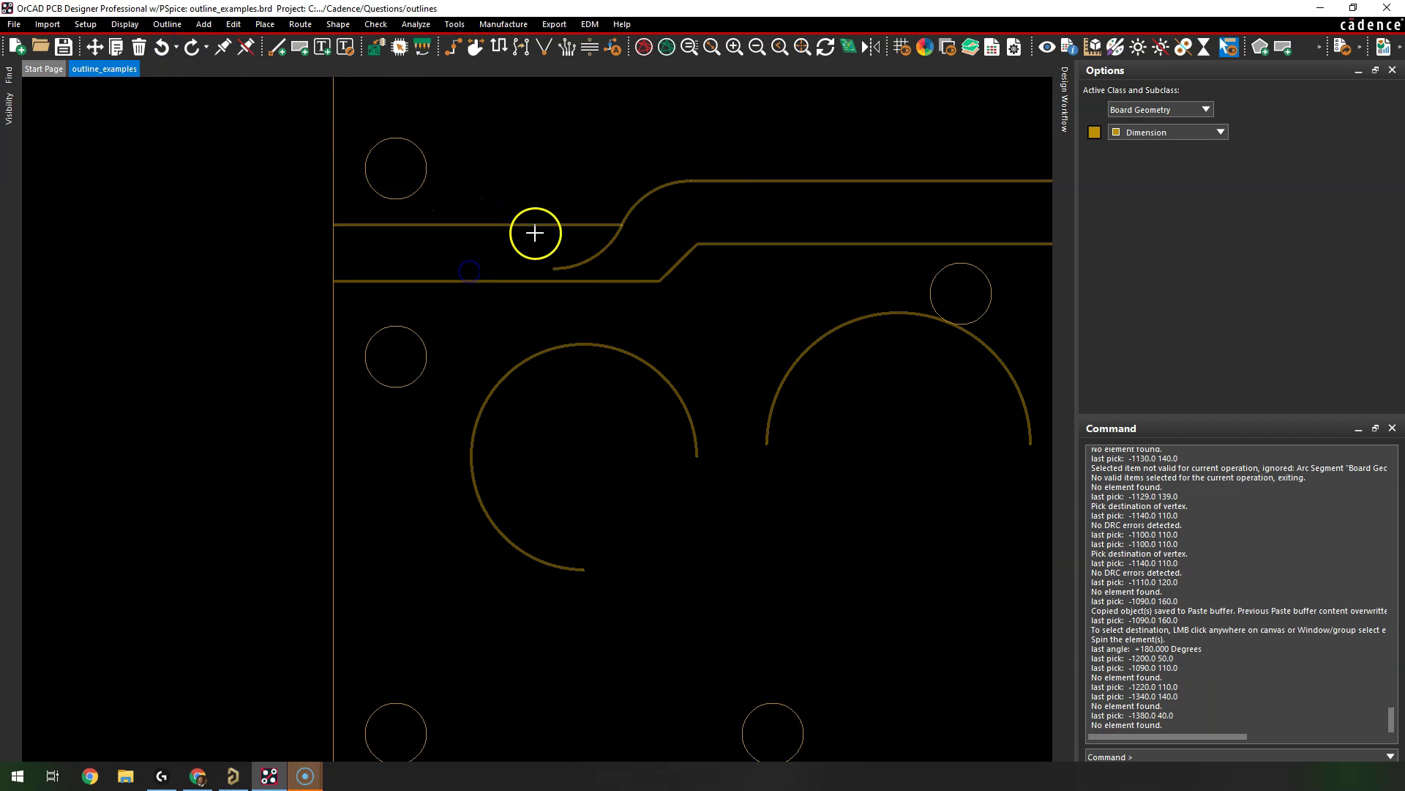
Step: Pull the upper-left line's end vertex back to -1250, 110, above the arc start
left_click(595, 229)
scroll(615, 227, "up", 3)
right_click(581, 214)
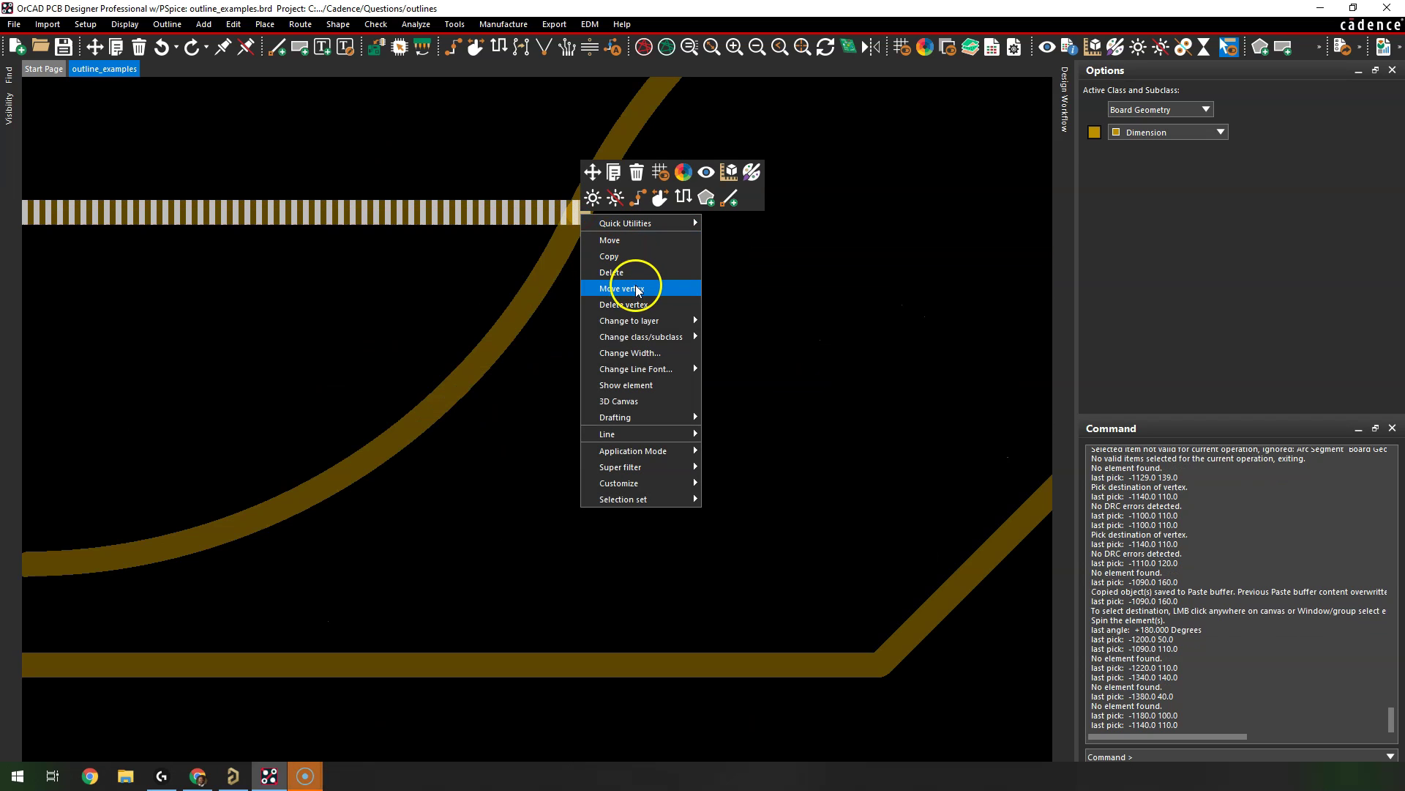
left_click(622, 288)
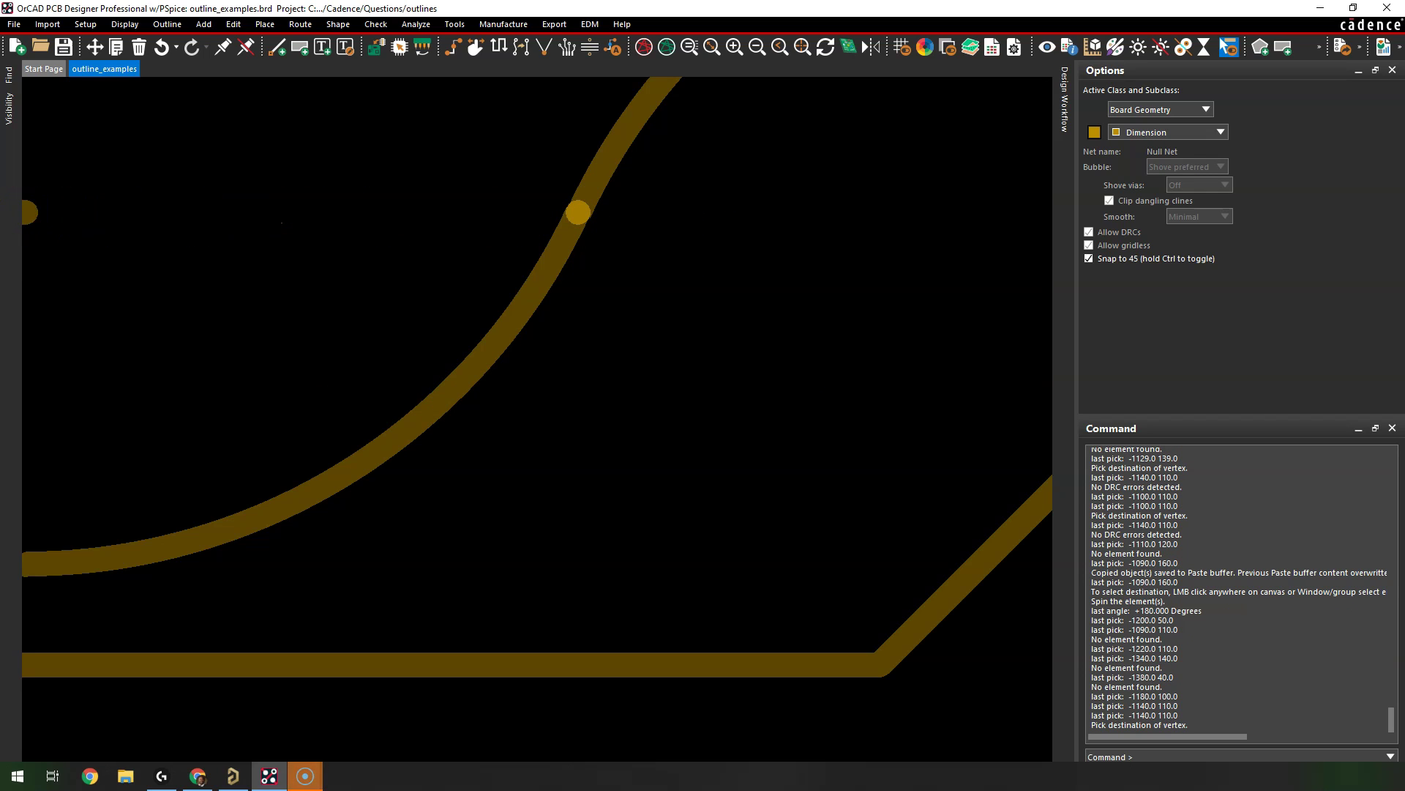
scroll(175, 213, "down", 3)
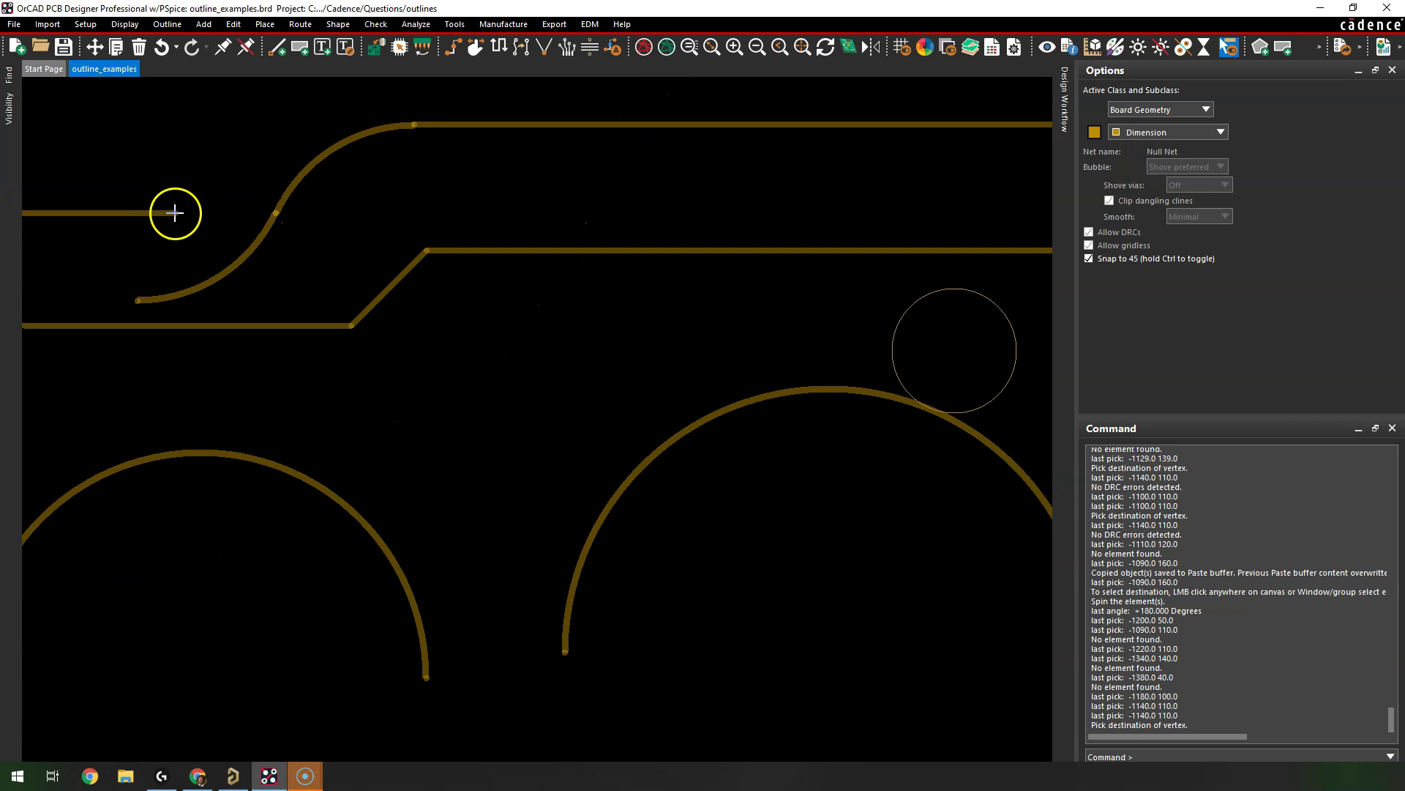
left_click(136, 213)
right_click(135, 213)
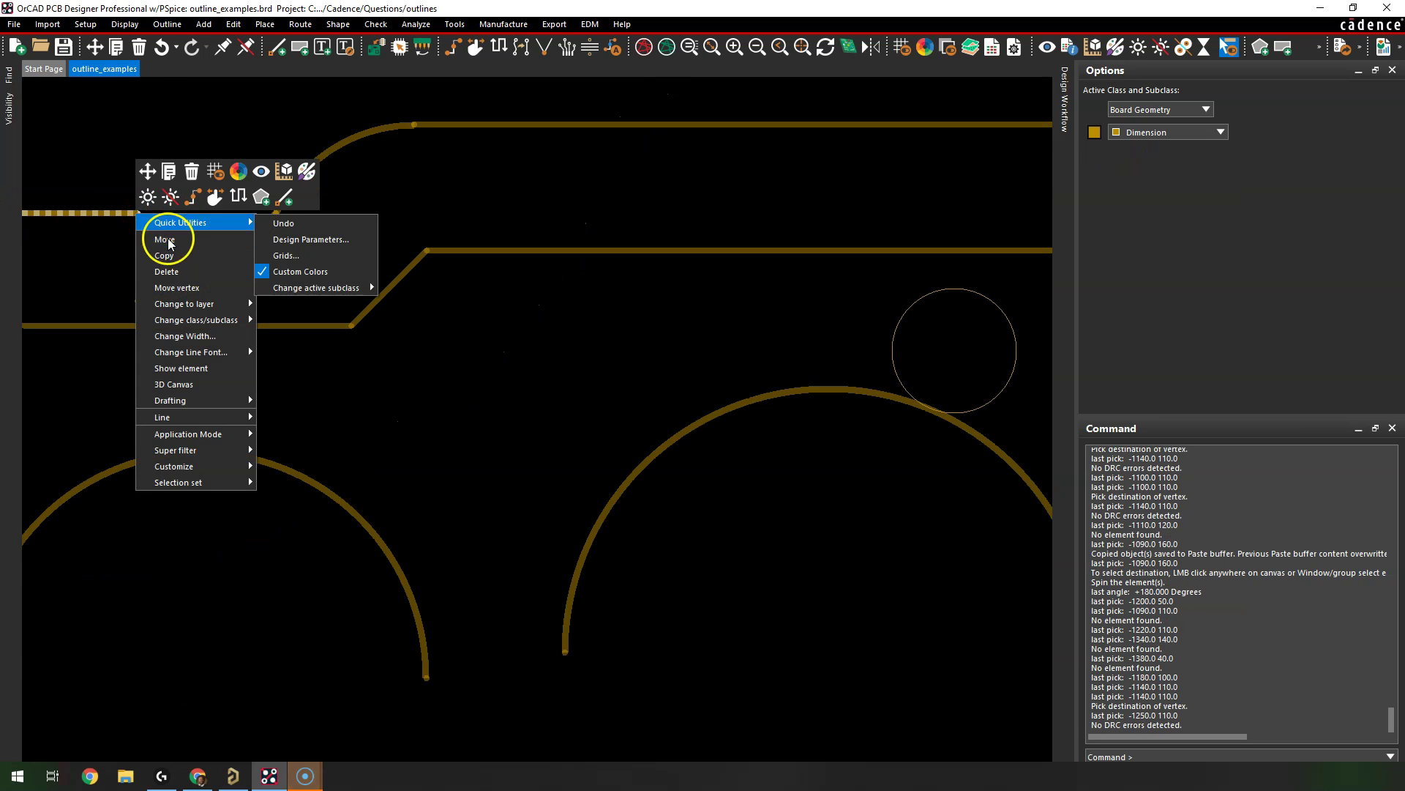
Step: Move the straight upper-left line onto the curved edge's end
left_click(172, 240)
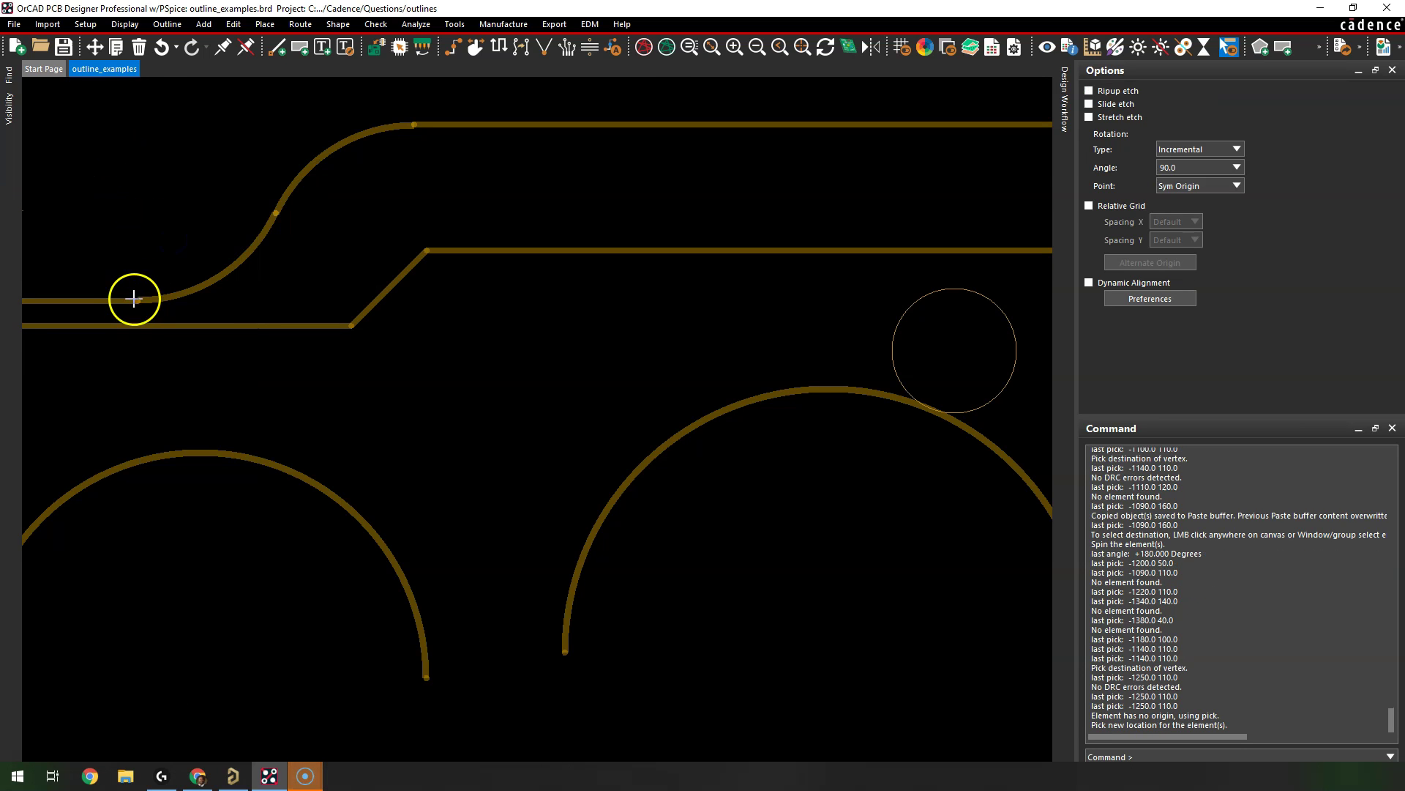
scroll(128, 302, "up", 5)
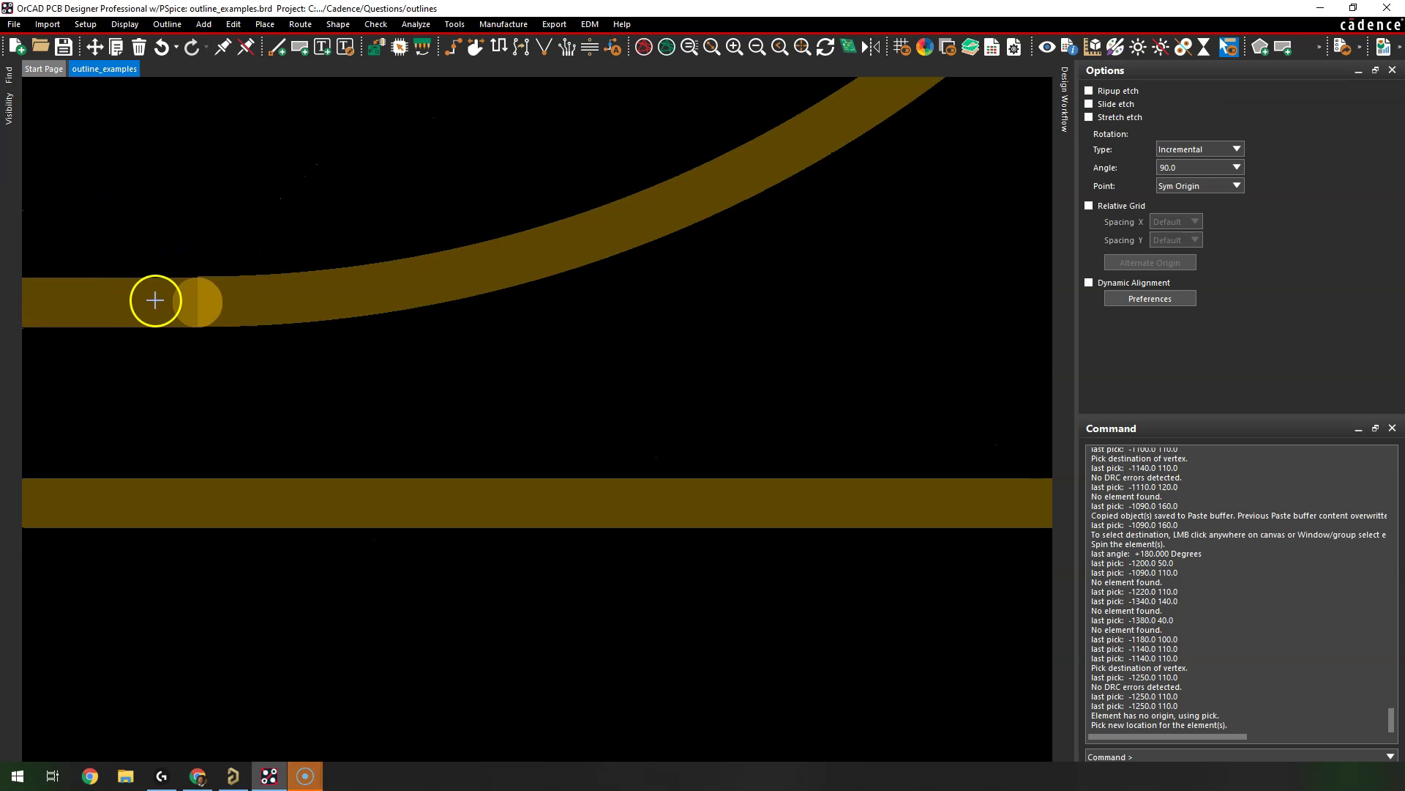
left_click(205, 302)
scroll(276, 147, "down", 4)
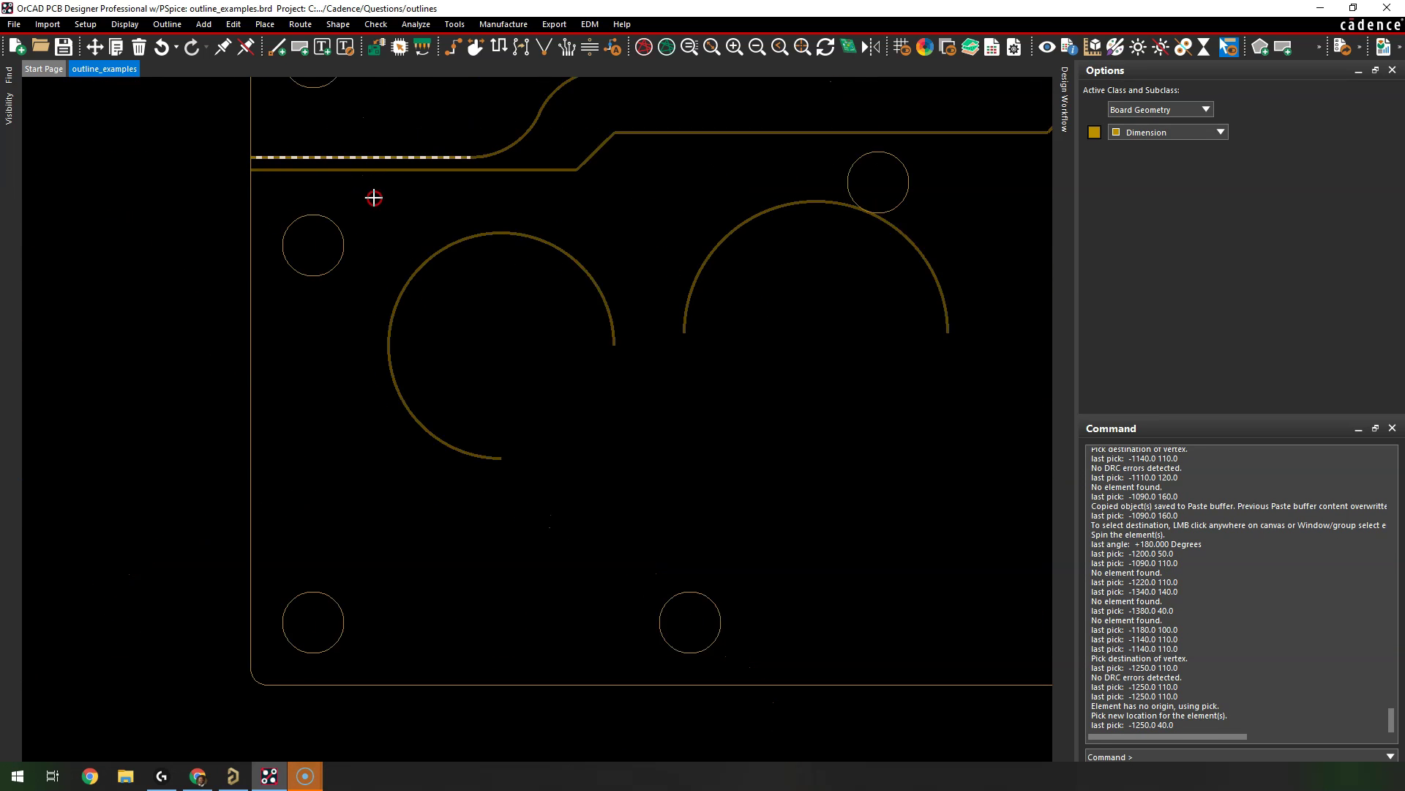
middle_click_drag(374, 198, 389, 217)
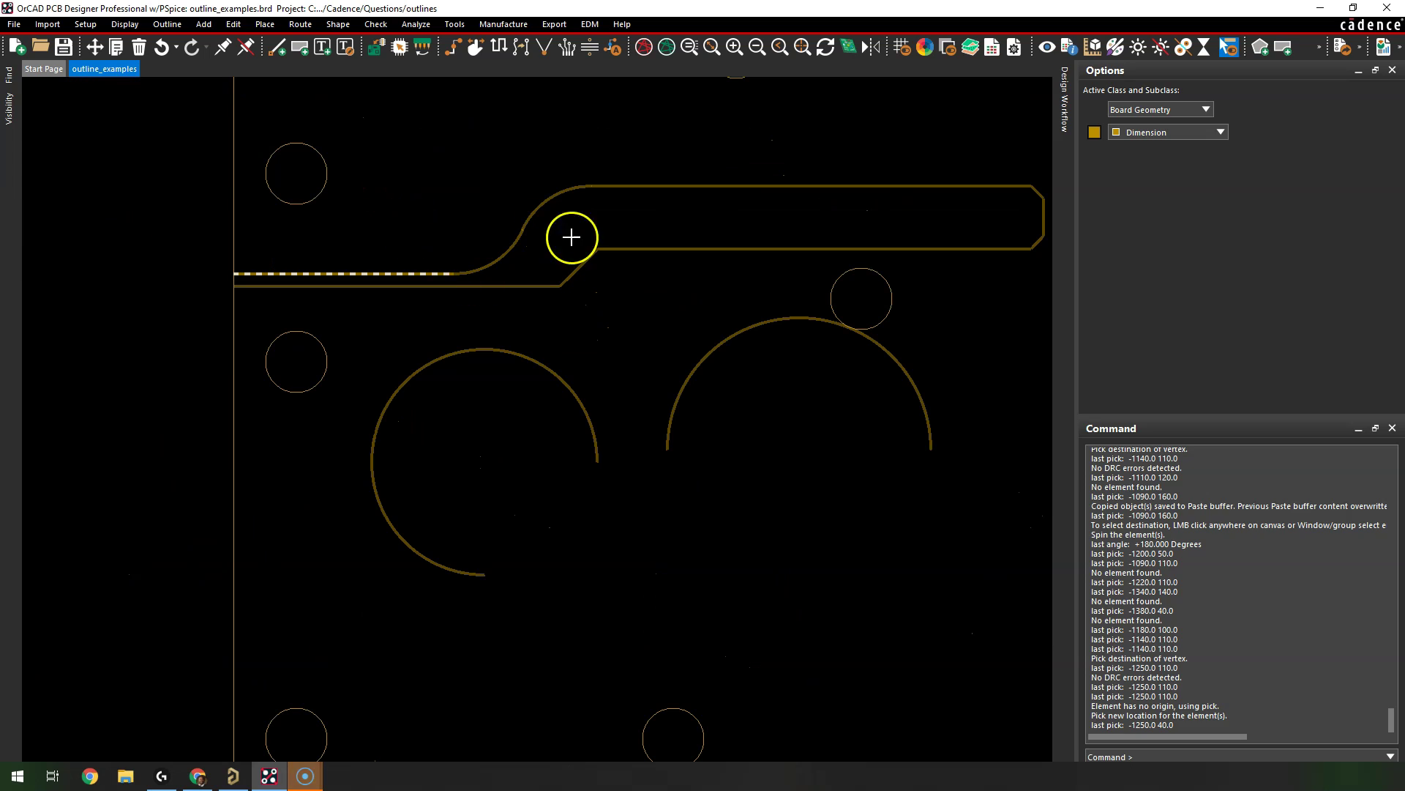
Step: Delete the lower-left horizontal slot line and its 45° diagonal, then box-select the curved edge
left_click(572, 237)
left_click(579, 228)
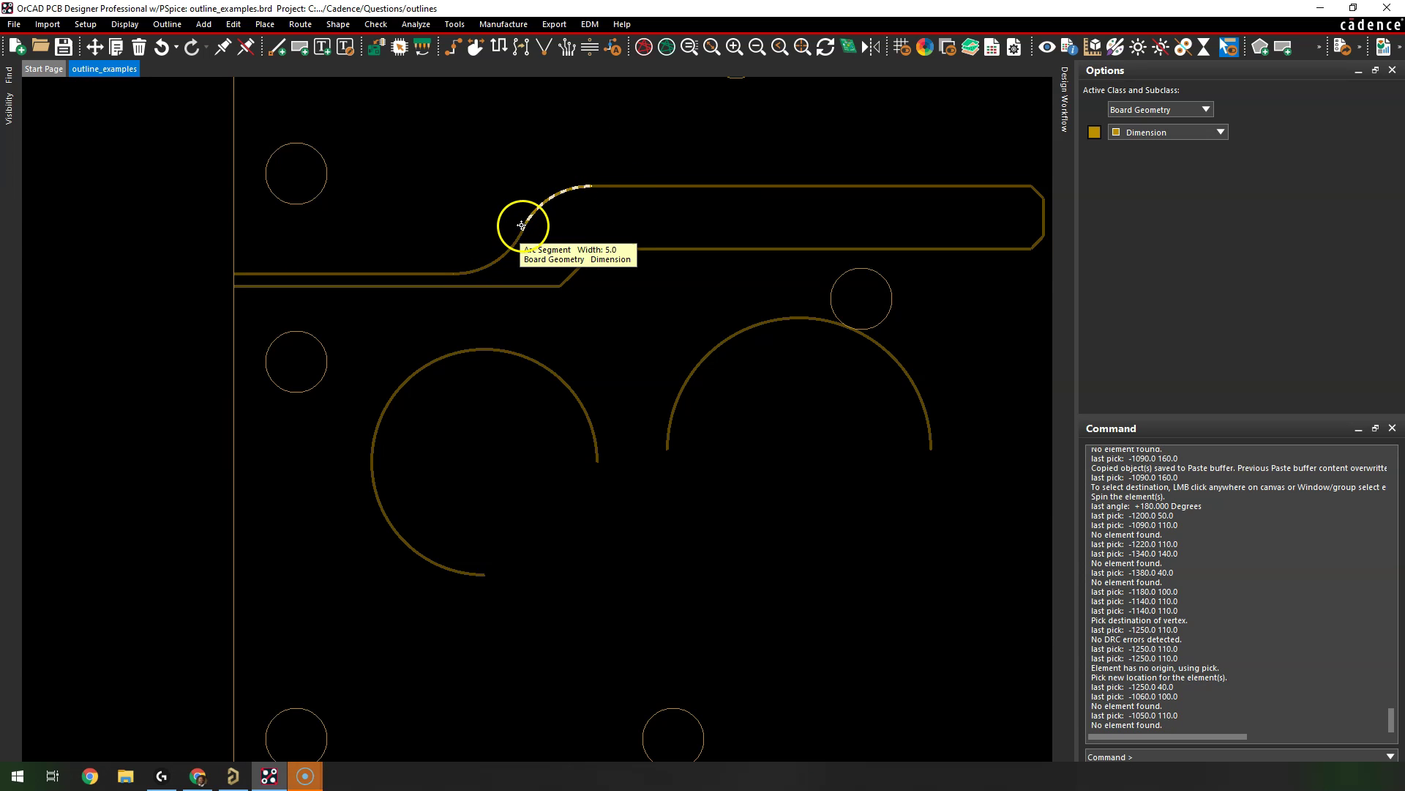
left_click(548, 252)
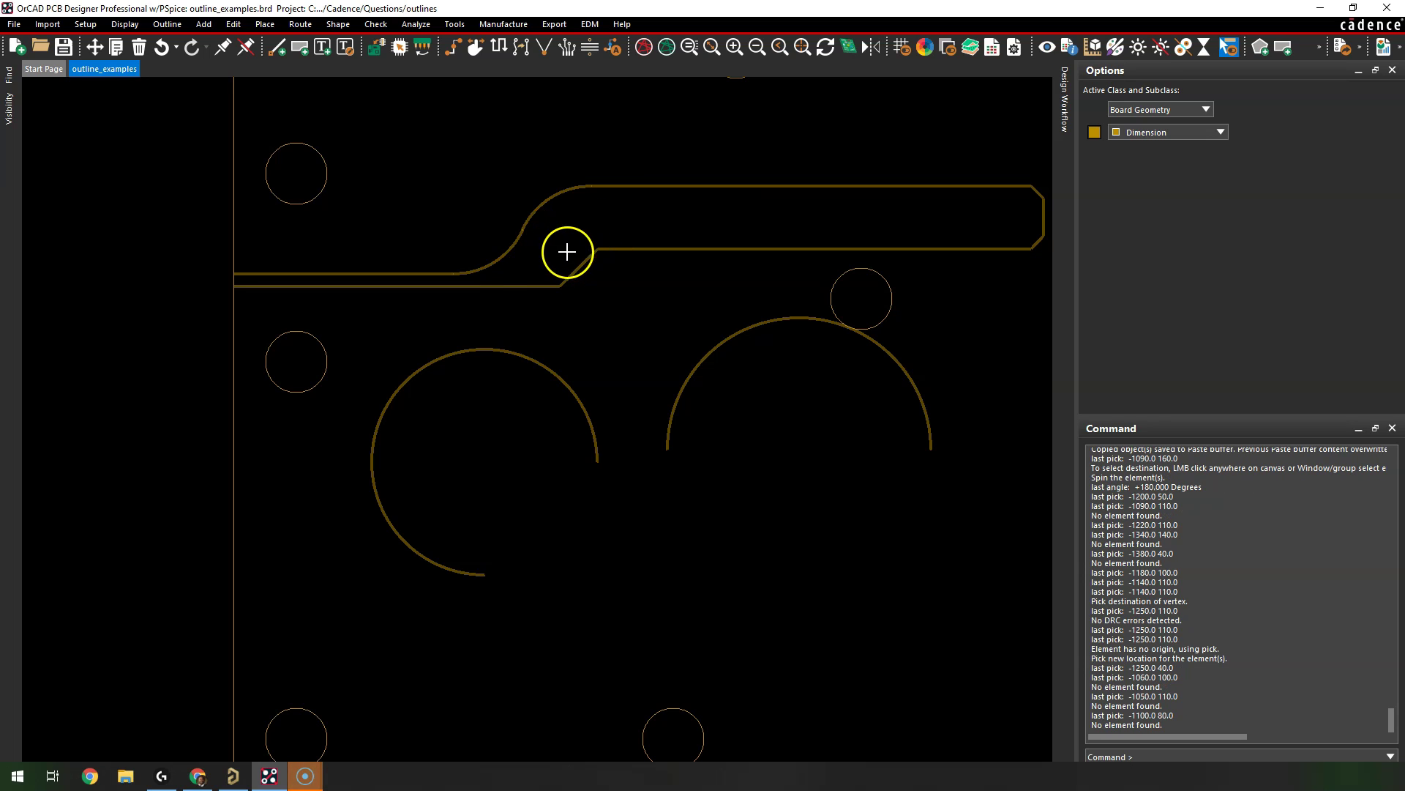
left_click_drag(539, 319, 540, 319)
right_click(570, 275)
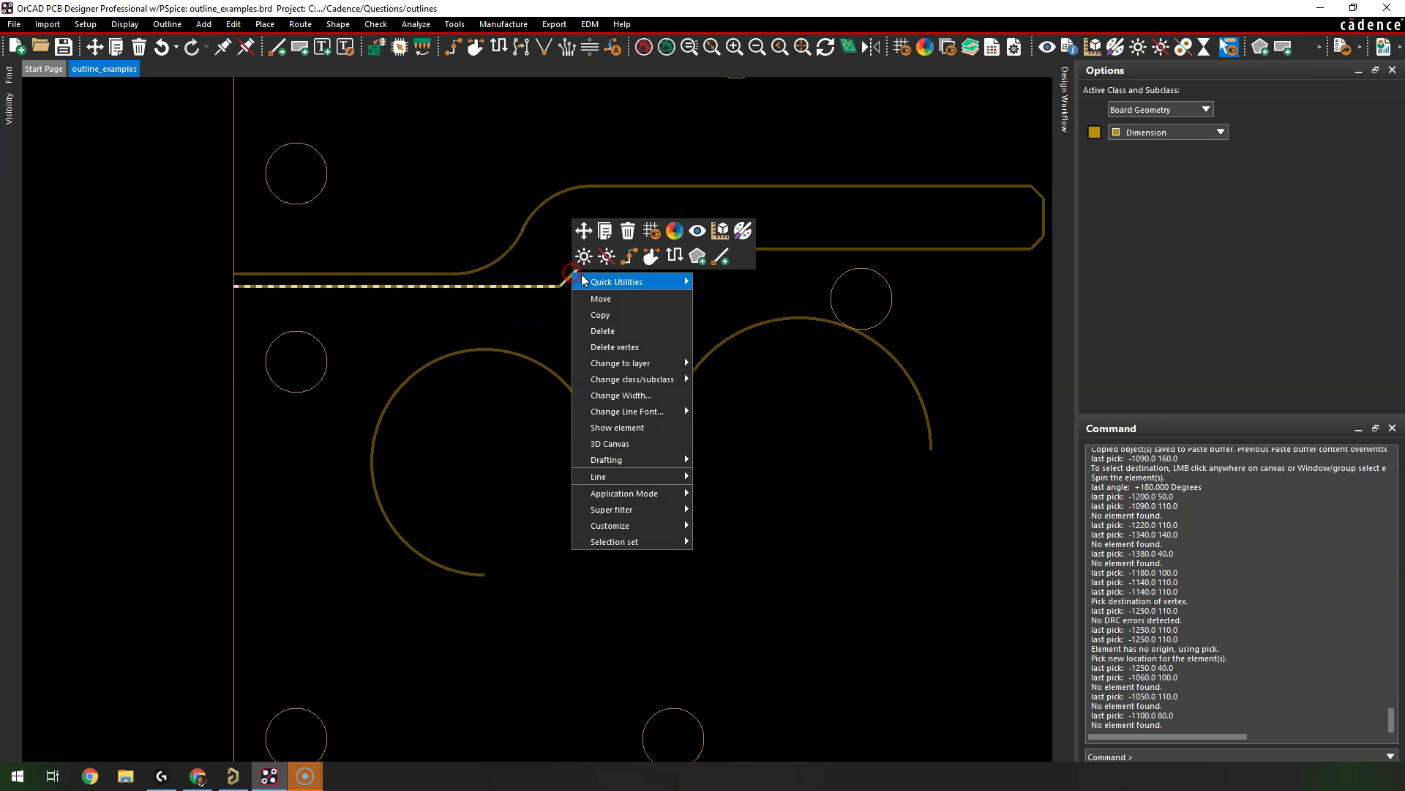
left_click(620, 303)
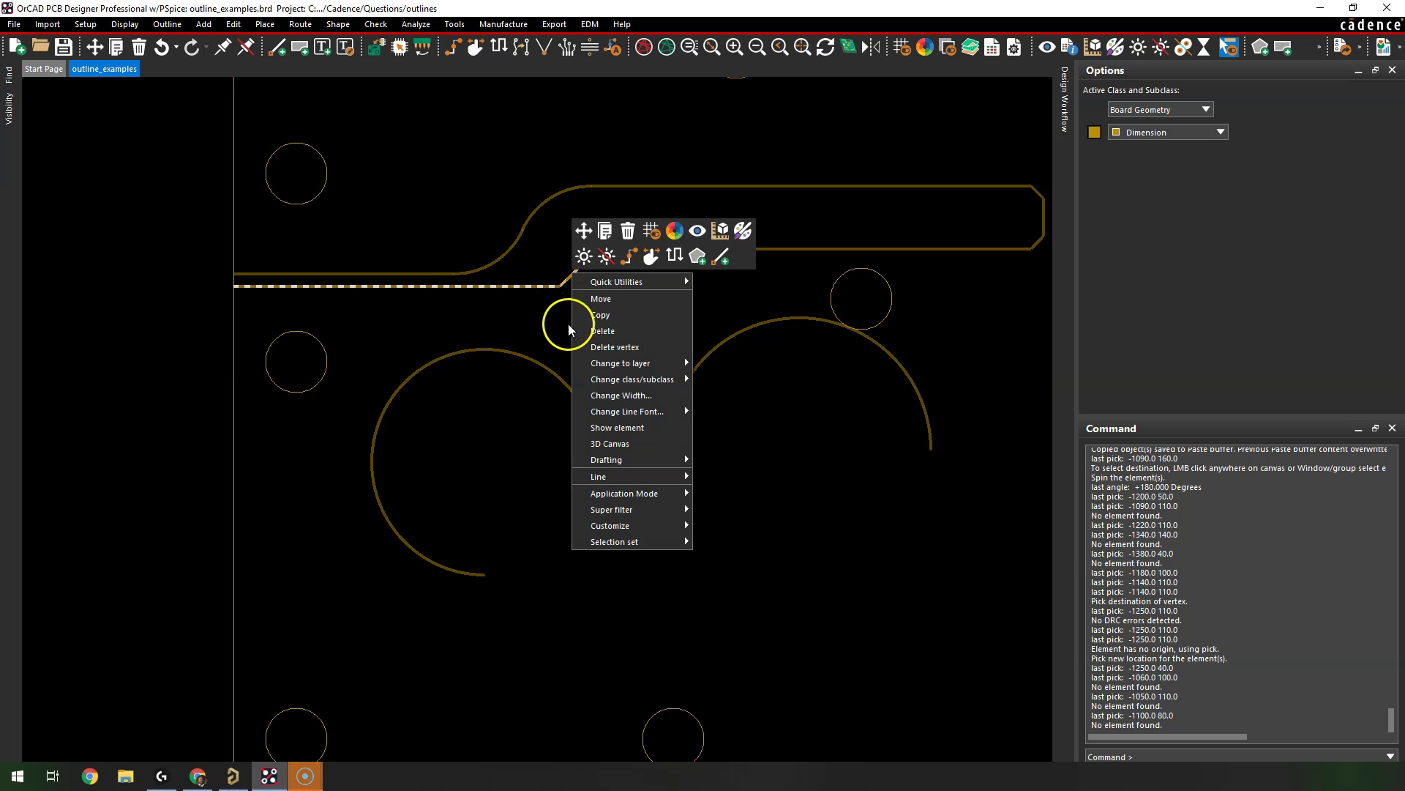
key("Escape")
left_click(589, 249)
left_click(643, 210)
left_click(588, 172)
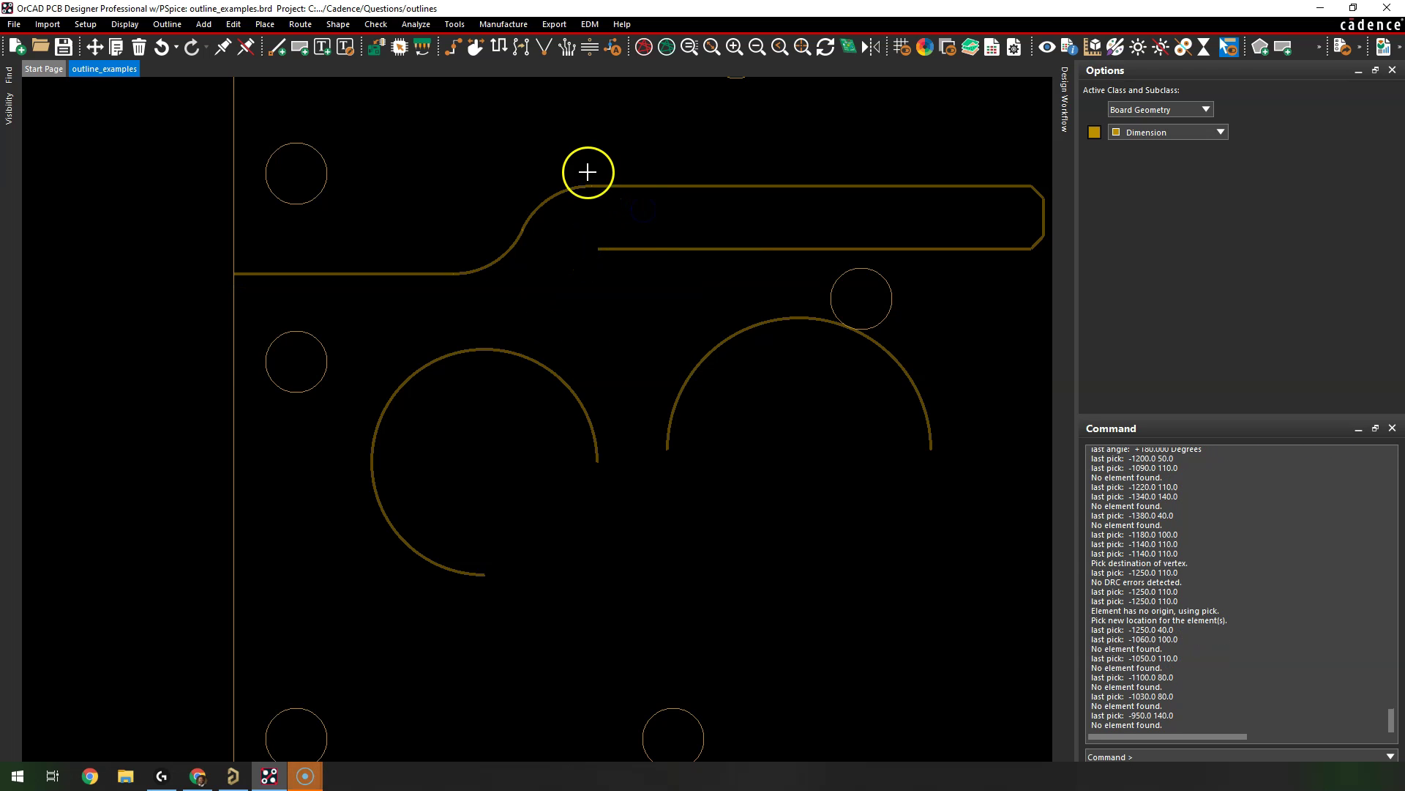
left_click_drag(562, 179, 411, 273)
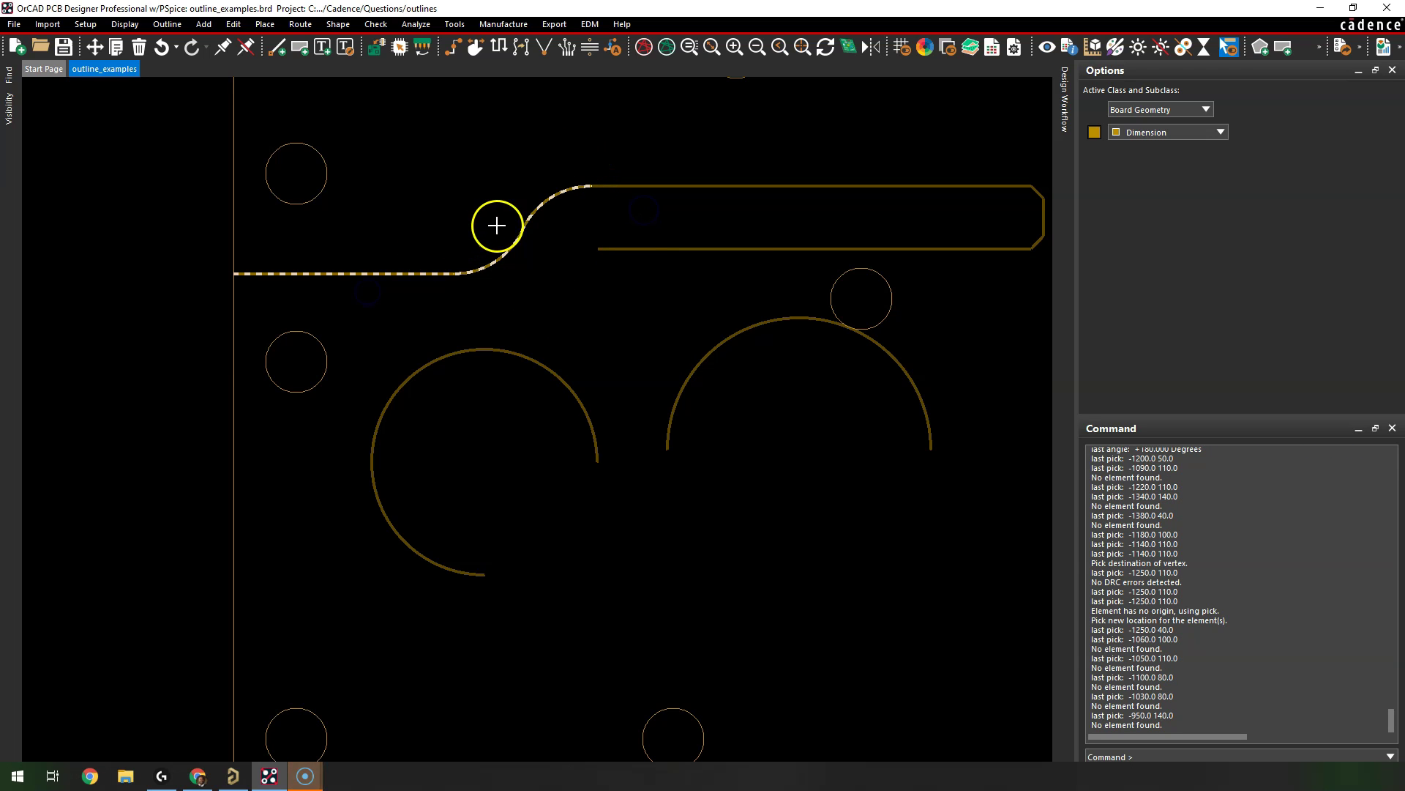
Step: Copy the curved upper slot edge and paste it below-right as the slot's lower edge
right_click(532, 192)
left_click(564, 235)
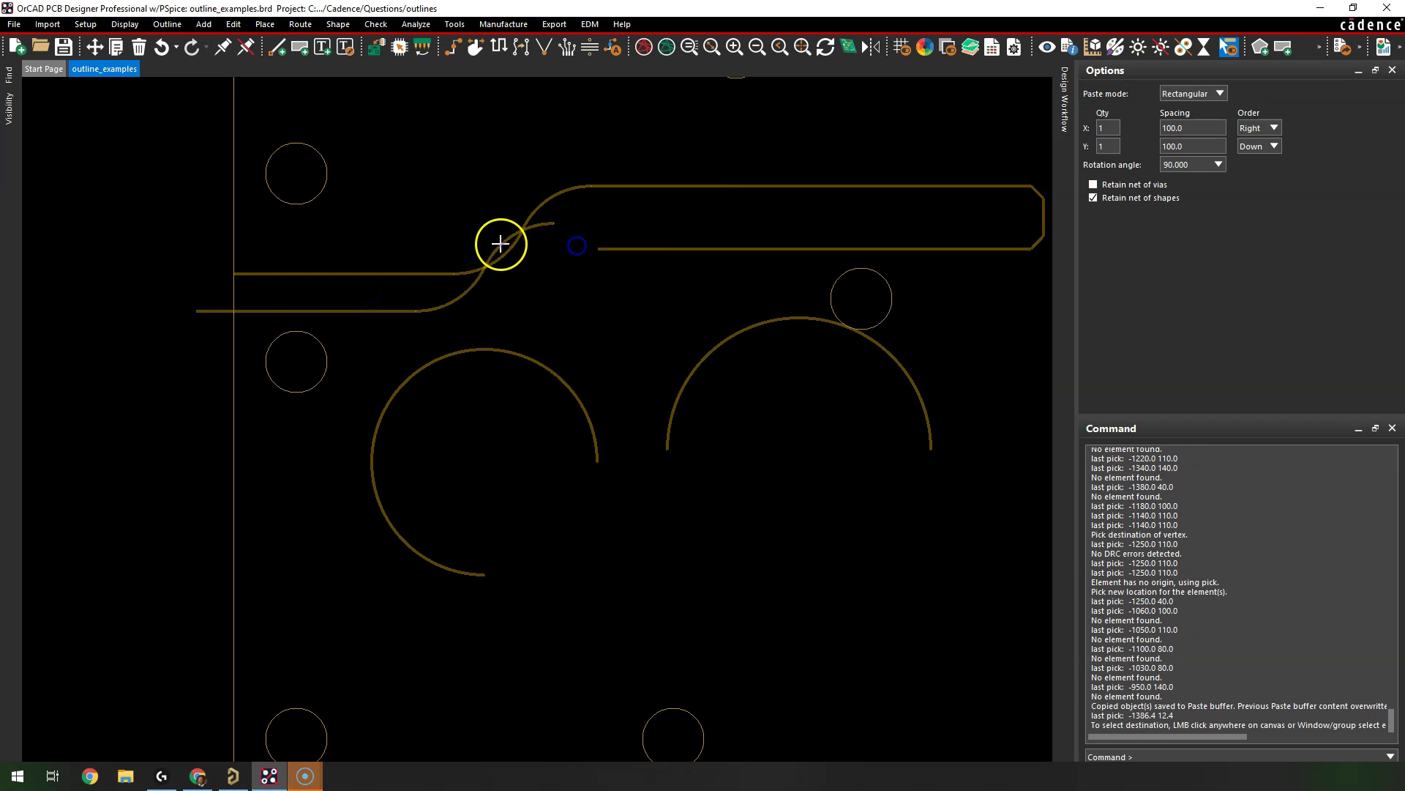
left_click(572, 253)
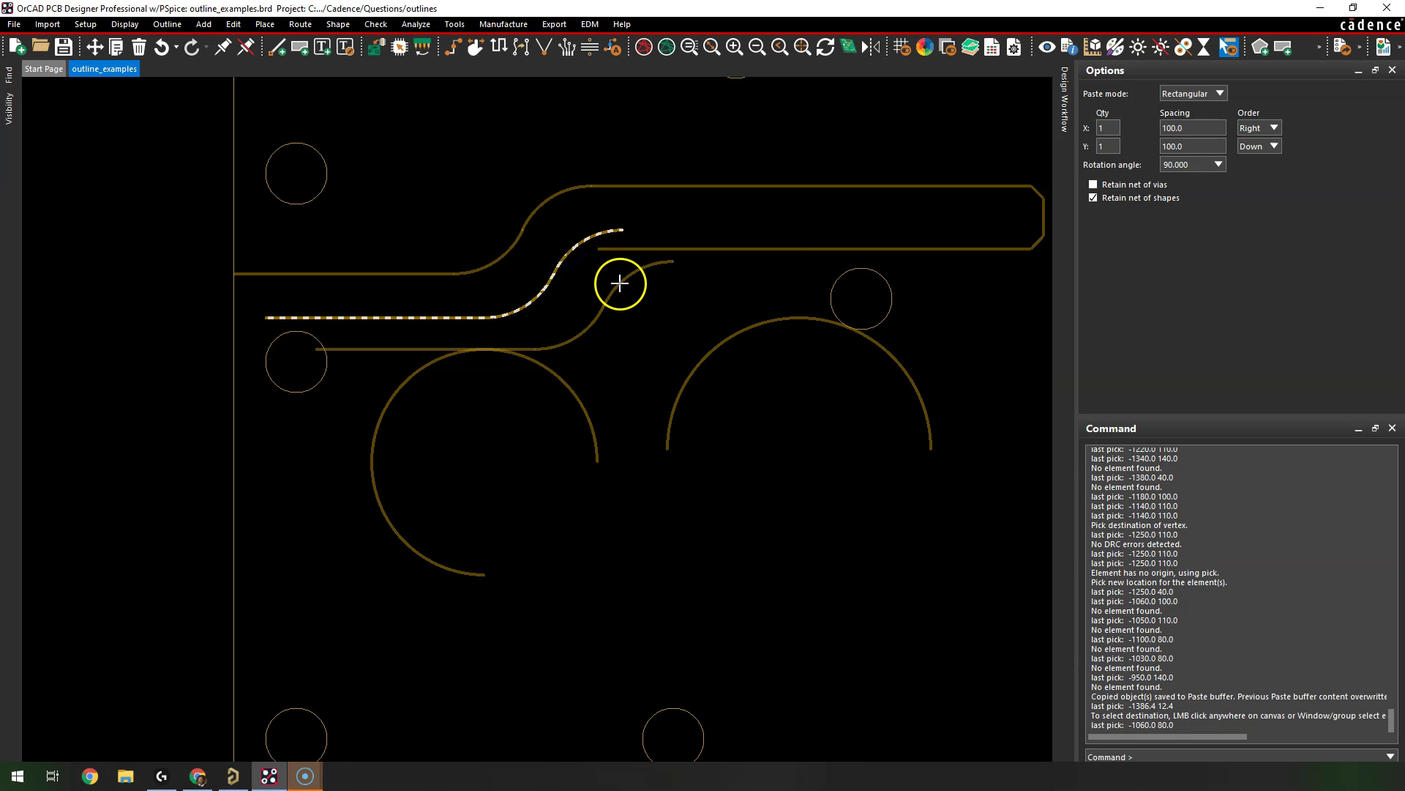
right_click(620, 282)
left_click(744, 353)
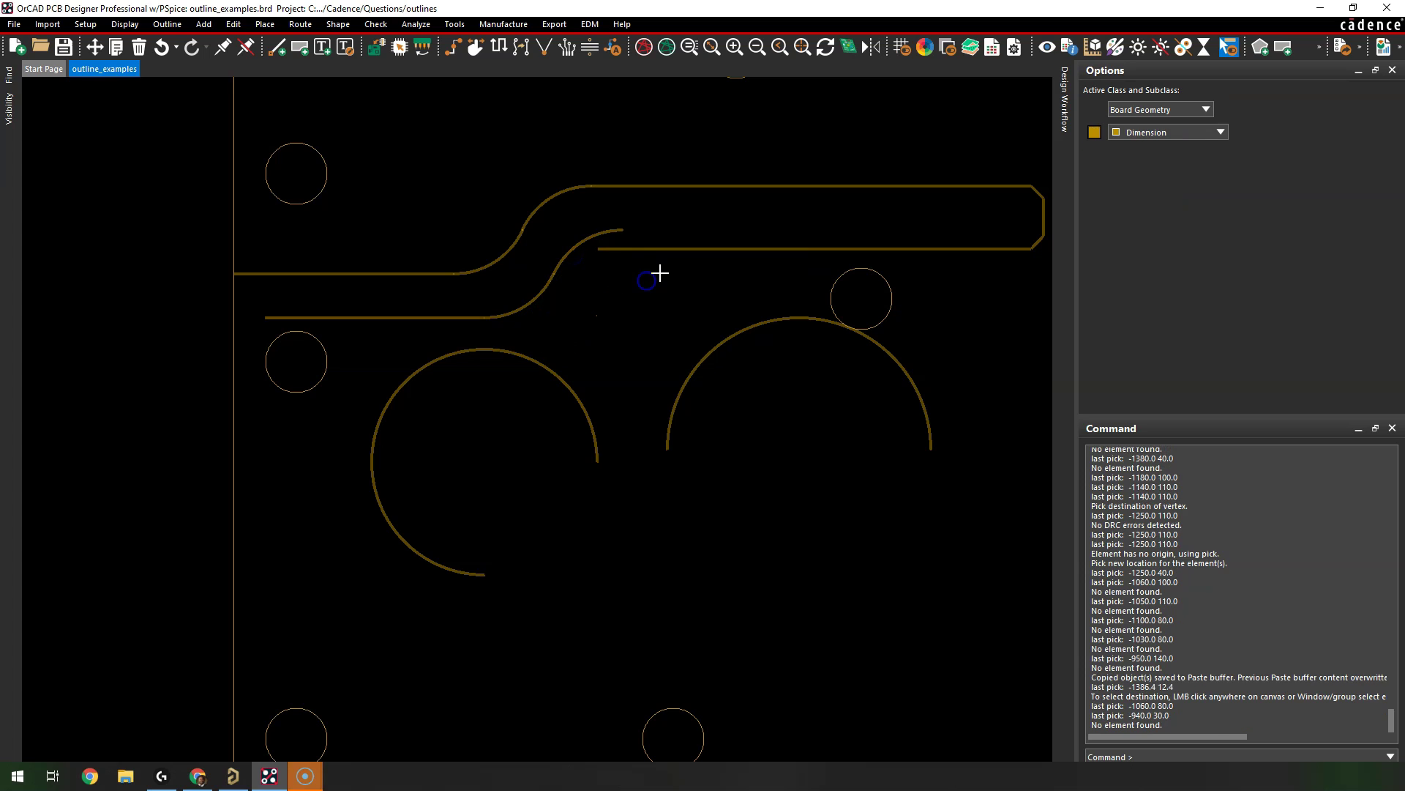
scroll(667, 233, "up", 3)
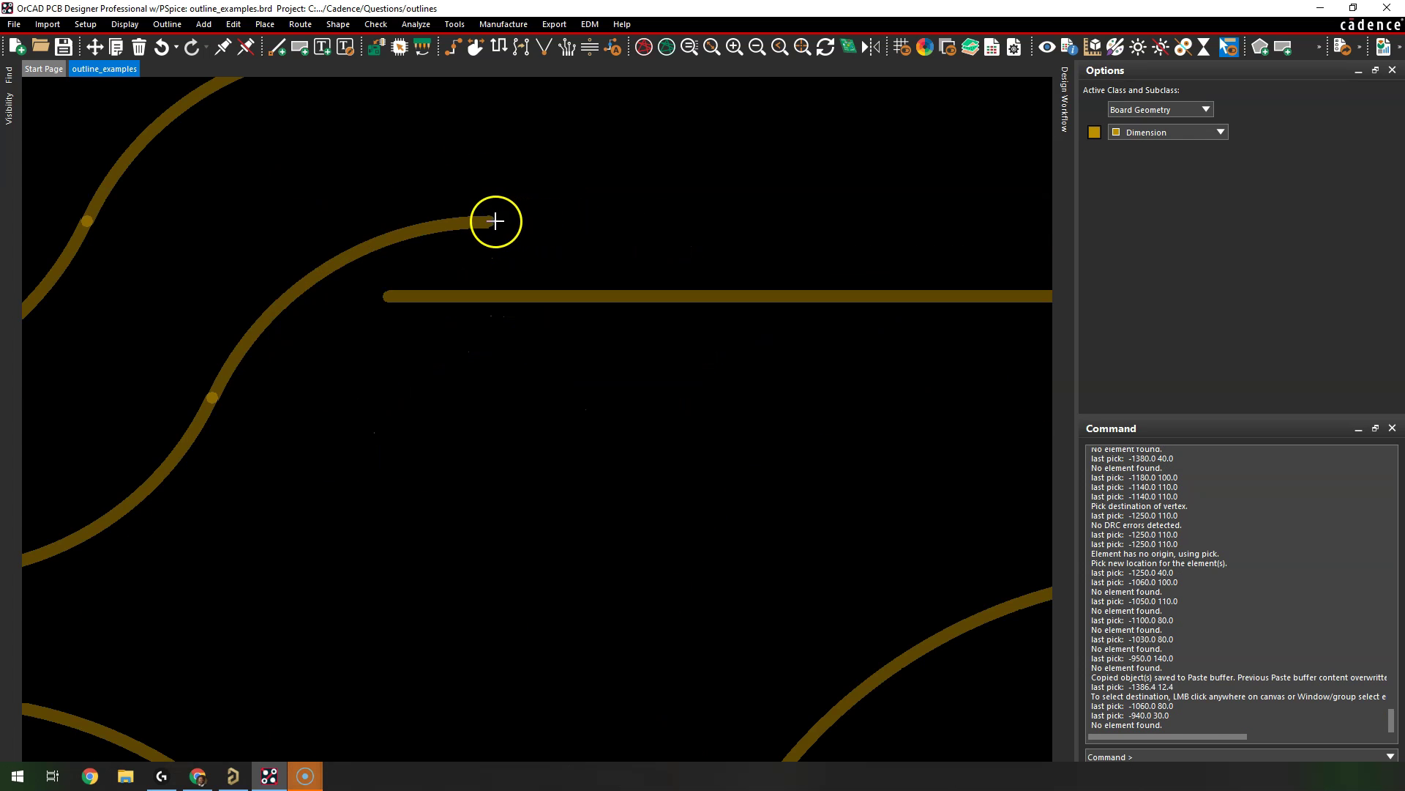
right_click(492, 221)
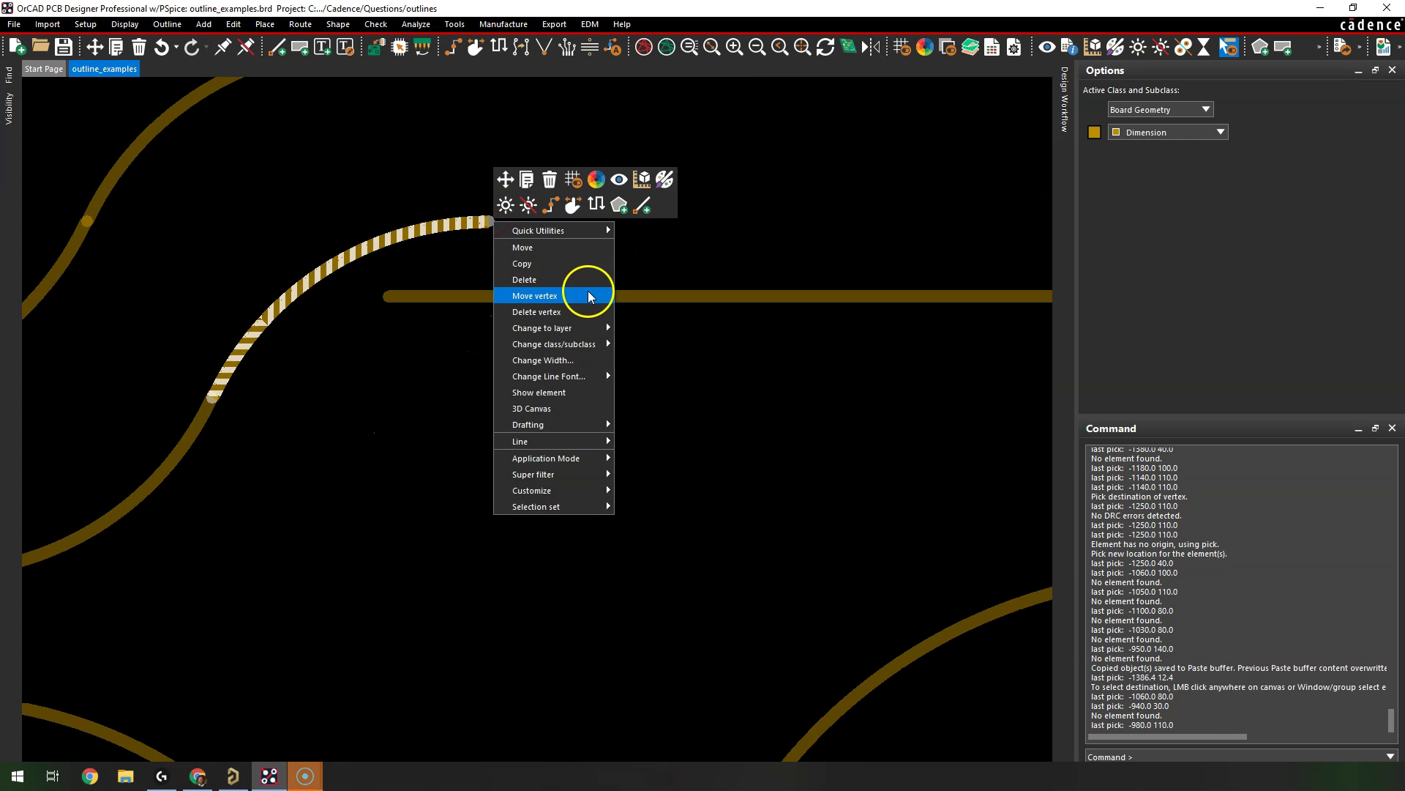
left_click(589, 295)
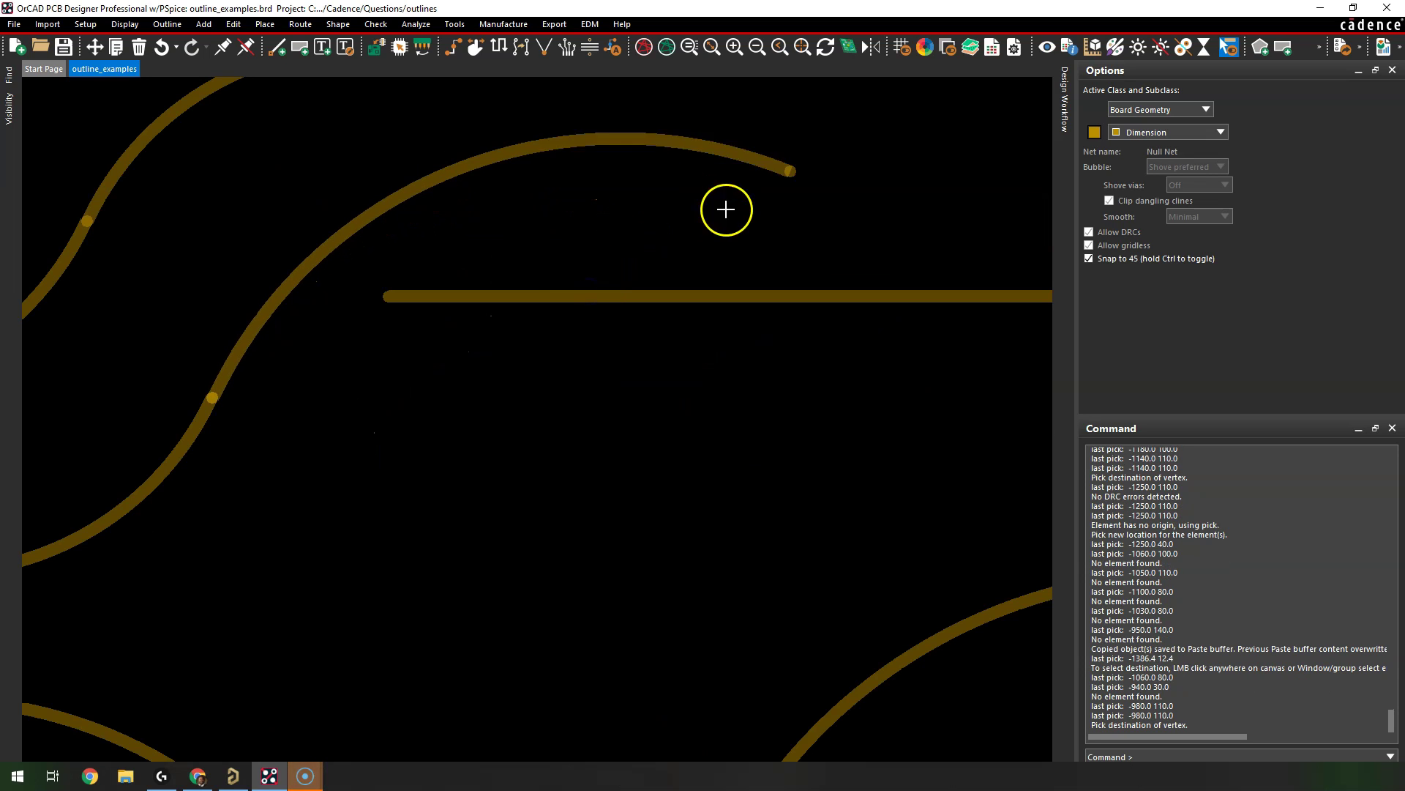
scroll(810, 291, "up", 4)
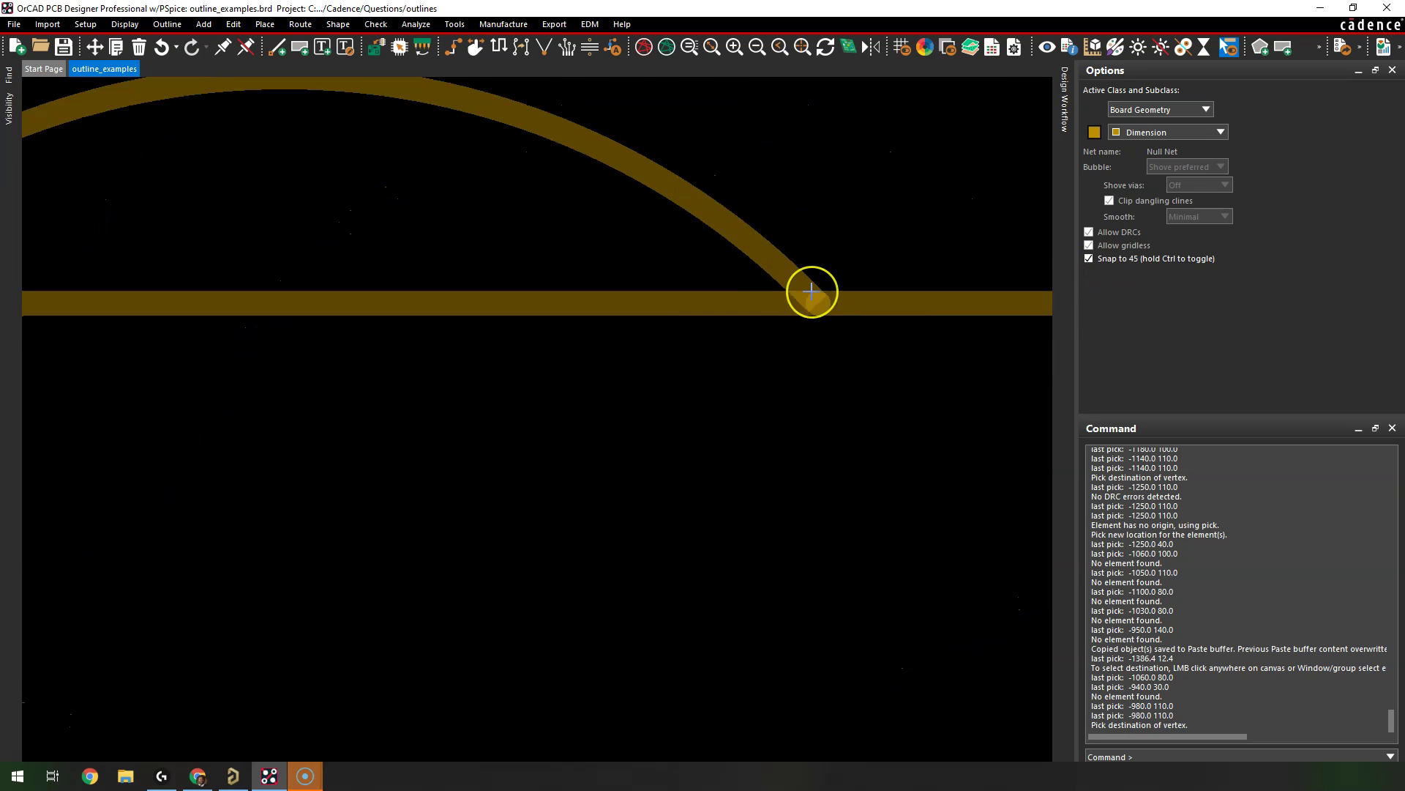
scroll(810, 292, "down", 5)
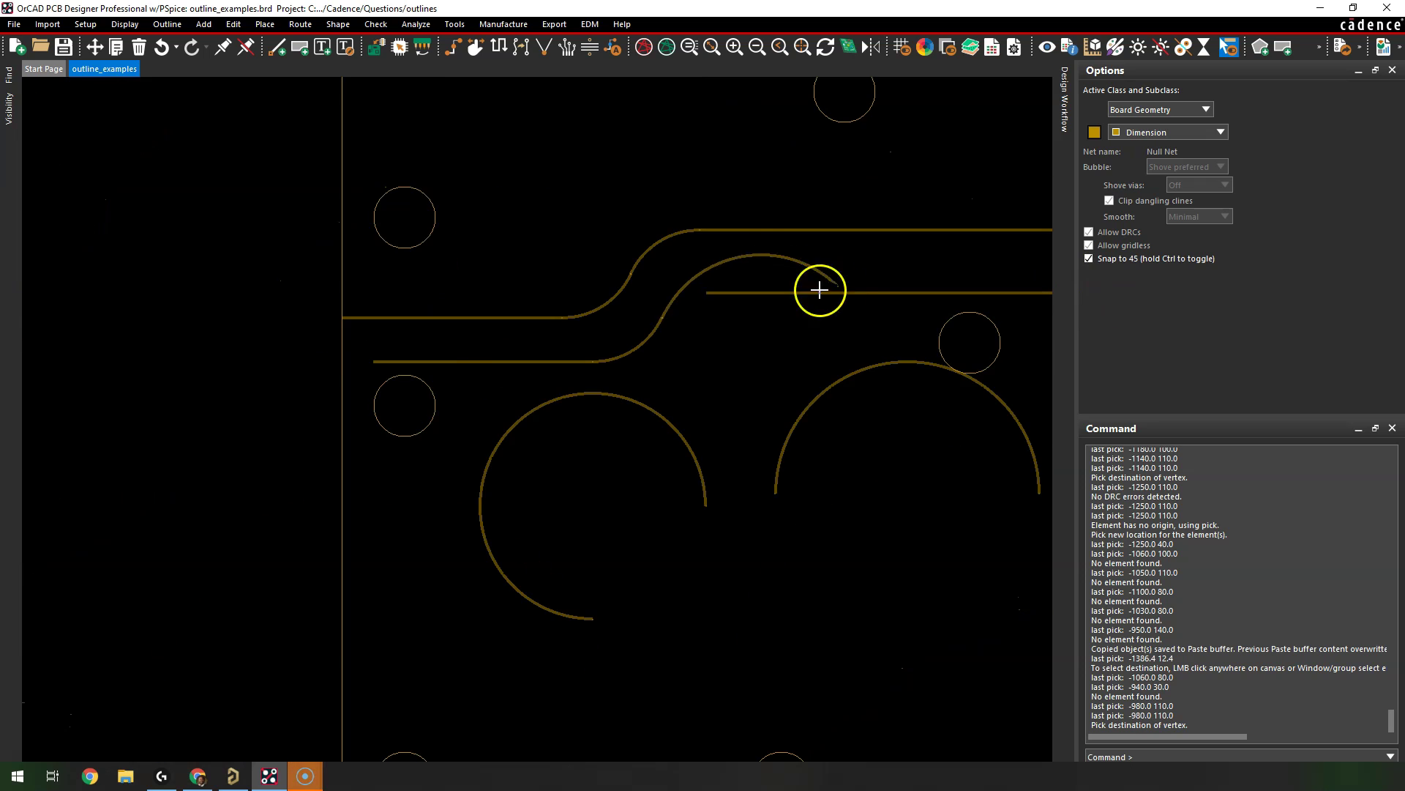
right_click(856, 281)
left_click(768, 279)
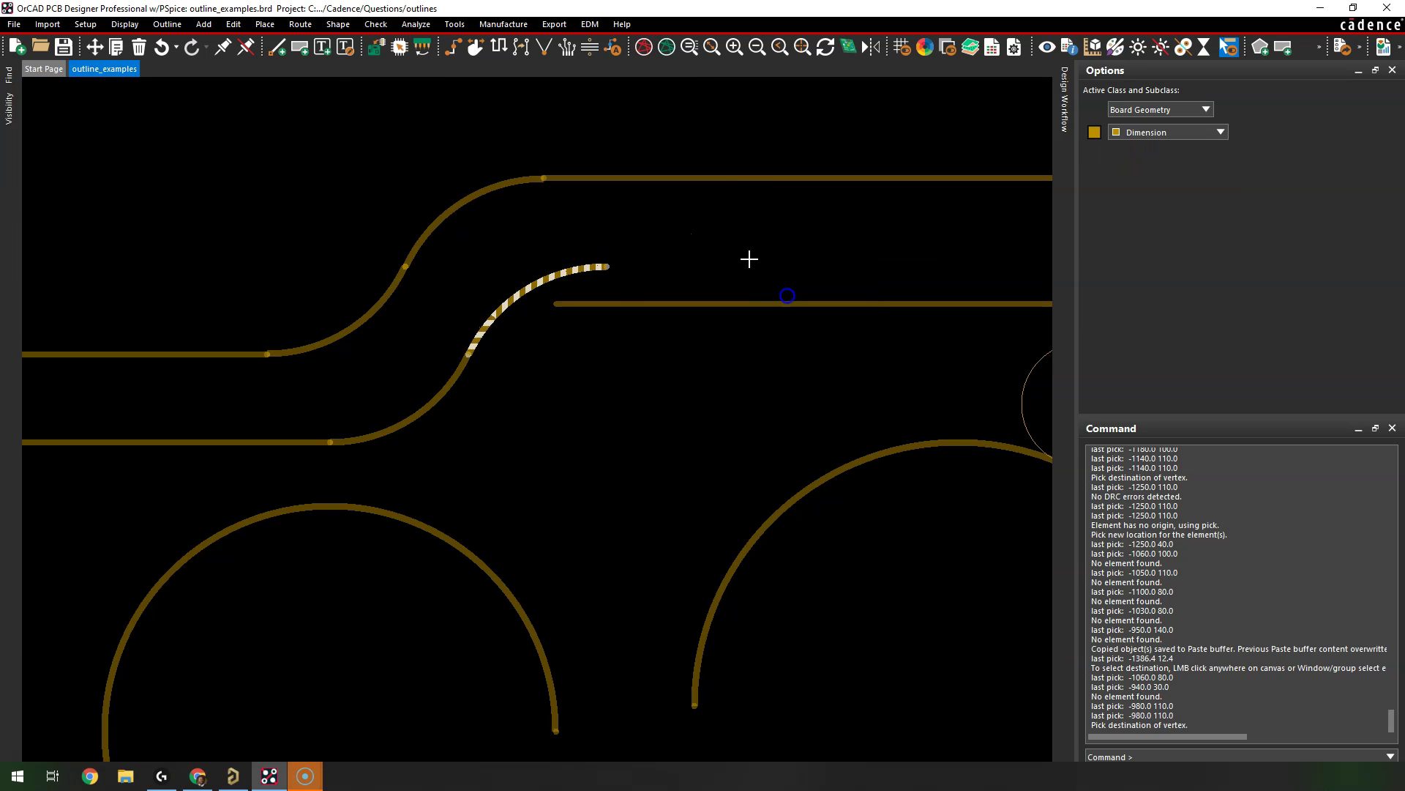
left_click(685, 213)
scroll(714, 251, "down", 4)
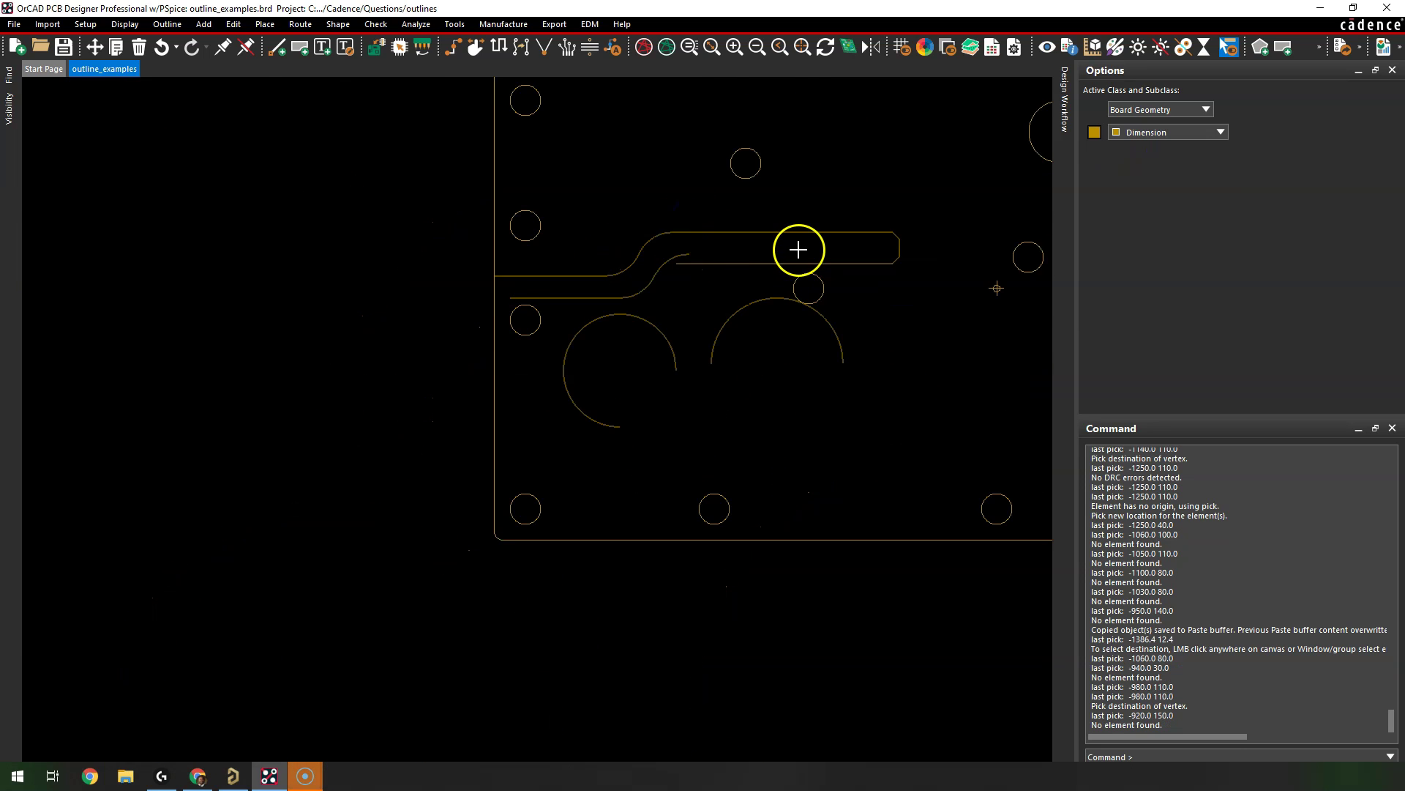
Step: Move the inner straight slot line to meet the copied curve
scroll(801, 248, "up", 3)
scroll(785, 278, "down", 1)
left_click(785, 277)
right_click(787, 277)
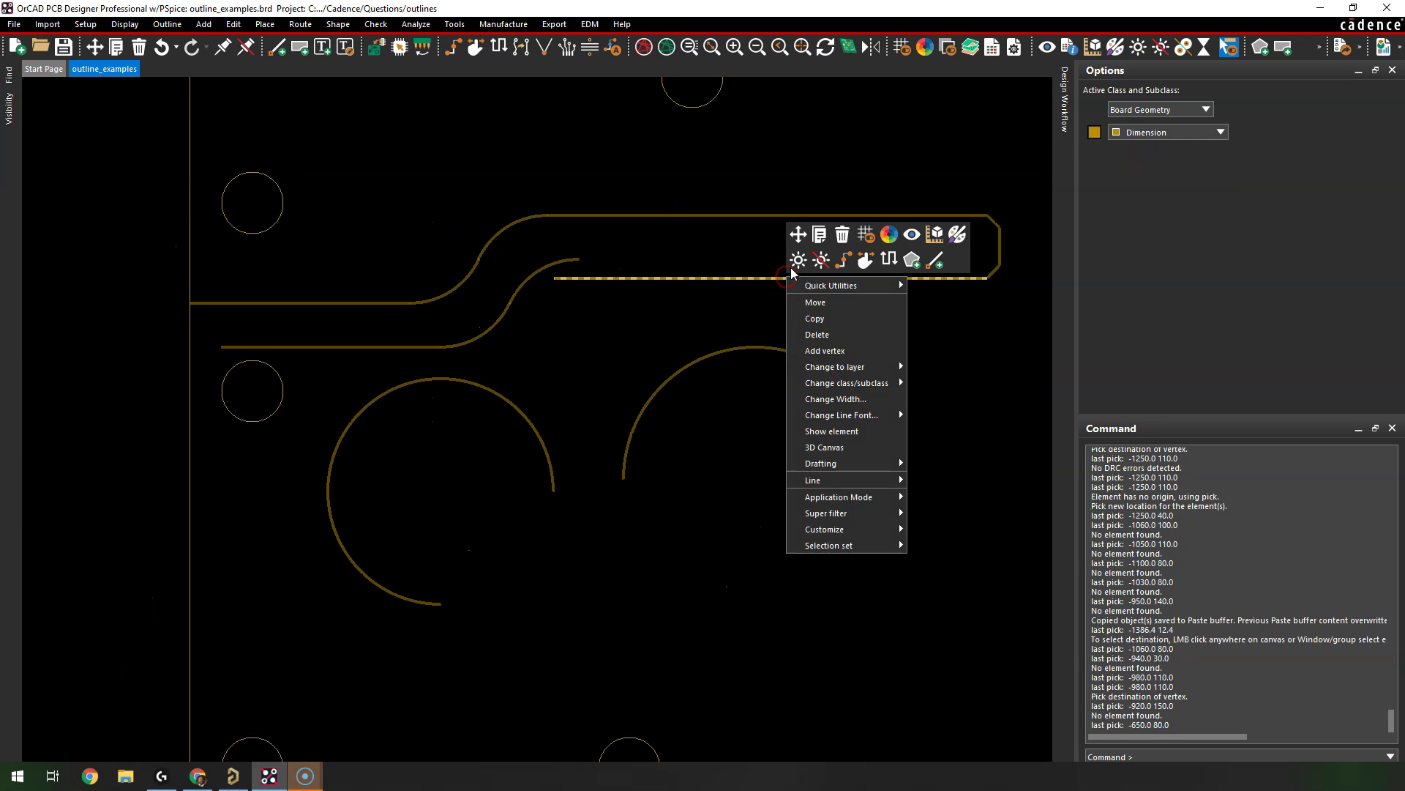
left_click(801, 213)
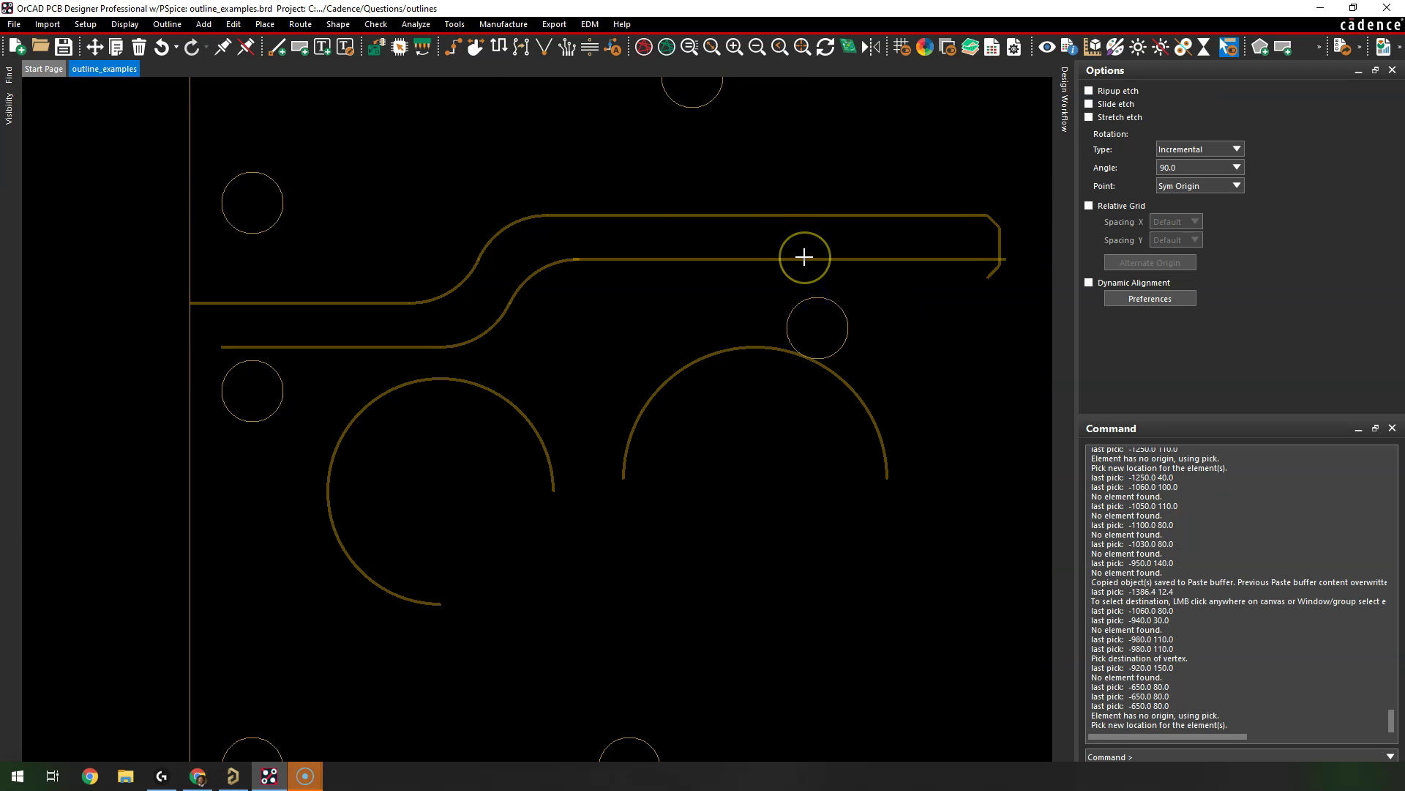
left_click(804, 256)
left_click(809, 281)
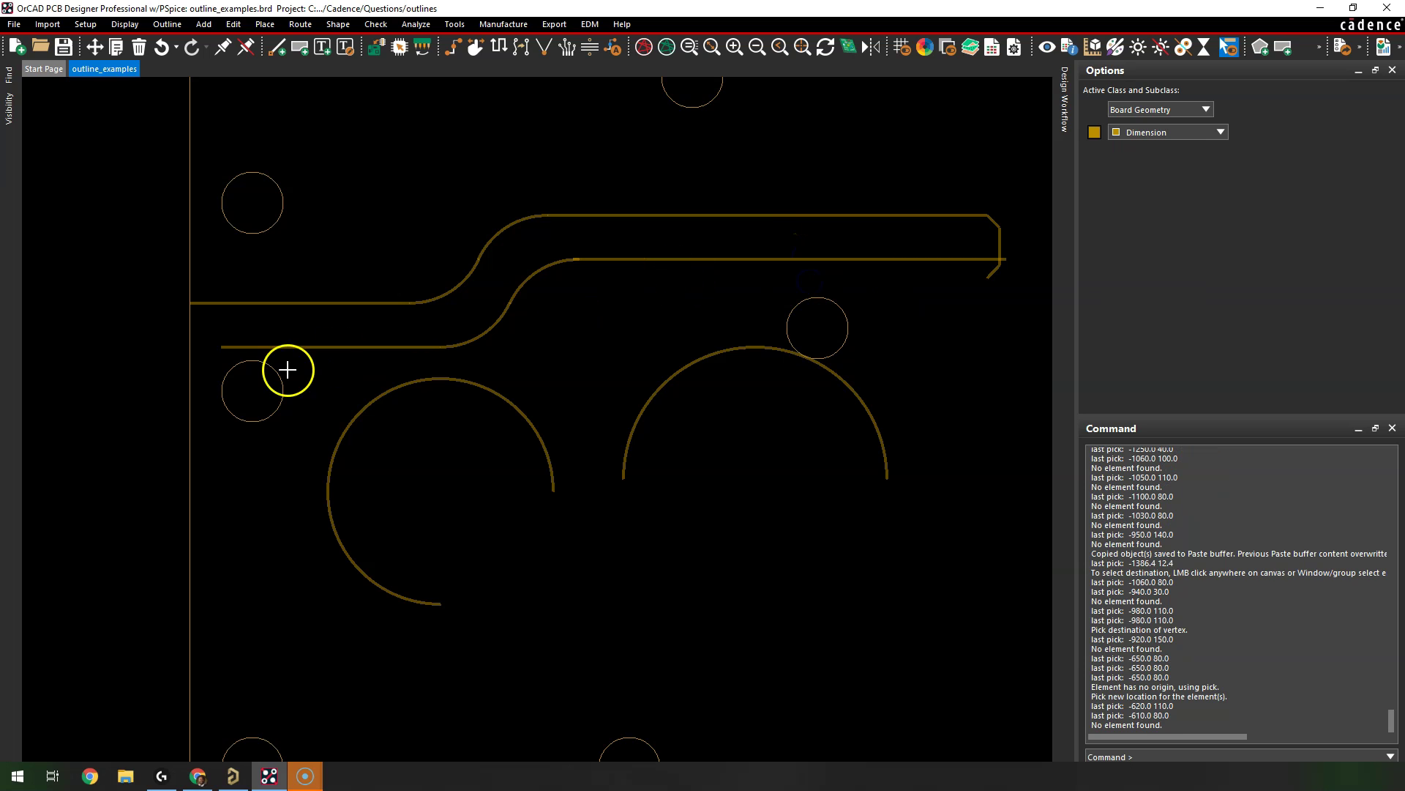
Step: Stretch the lower slot line's end vertex out to the board's left edge
left_click(301, 345)
left_click(253, 327)
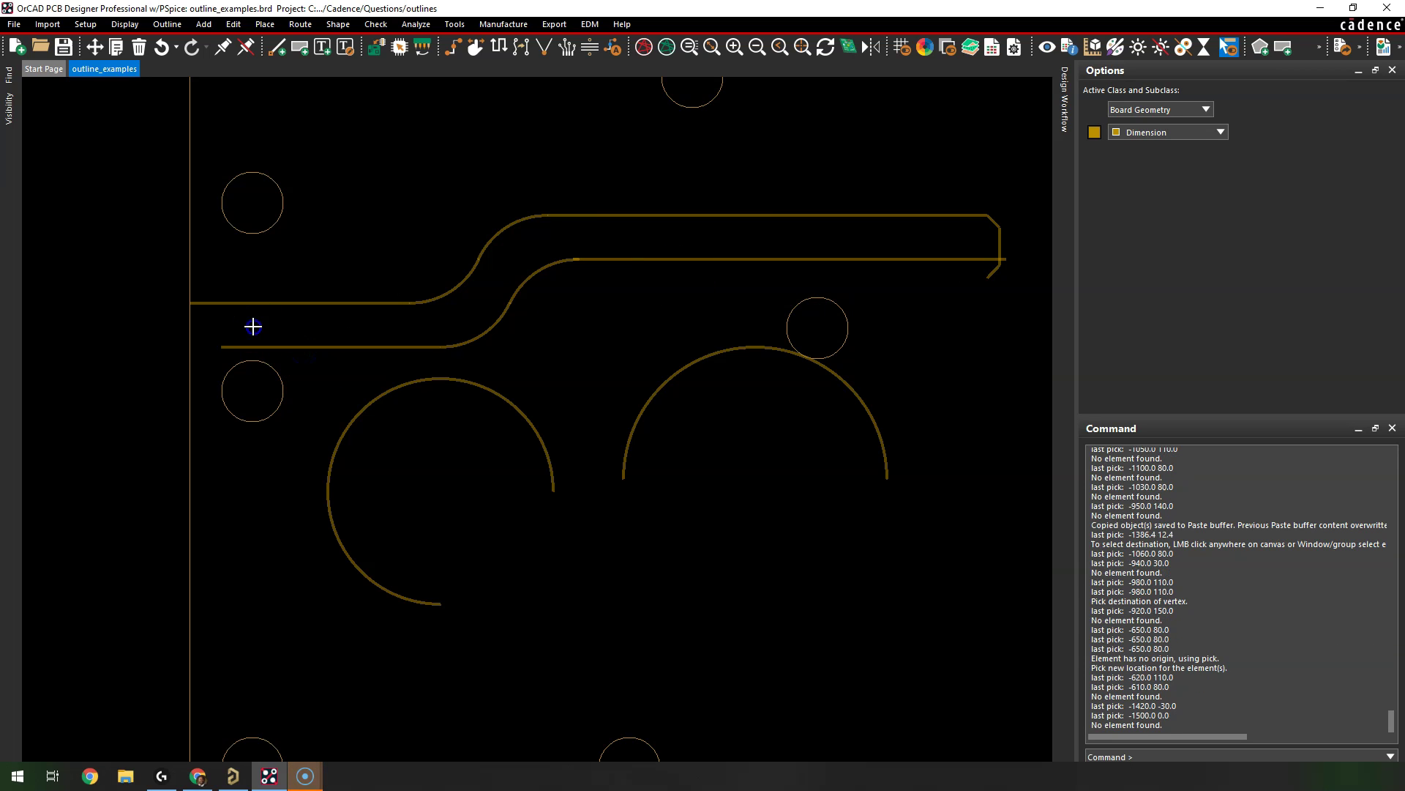
scroll(180, 358, "up", 5)
scroll(327, 326, "up", 3)
left_click(357, 309)
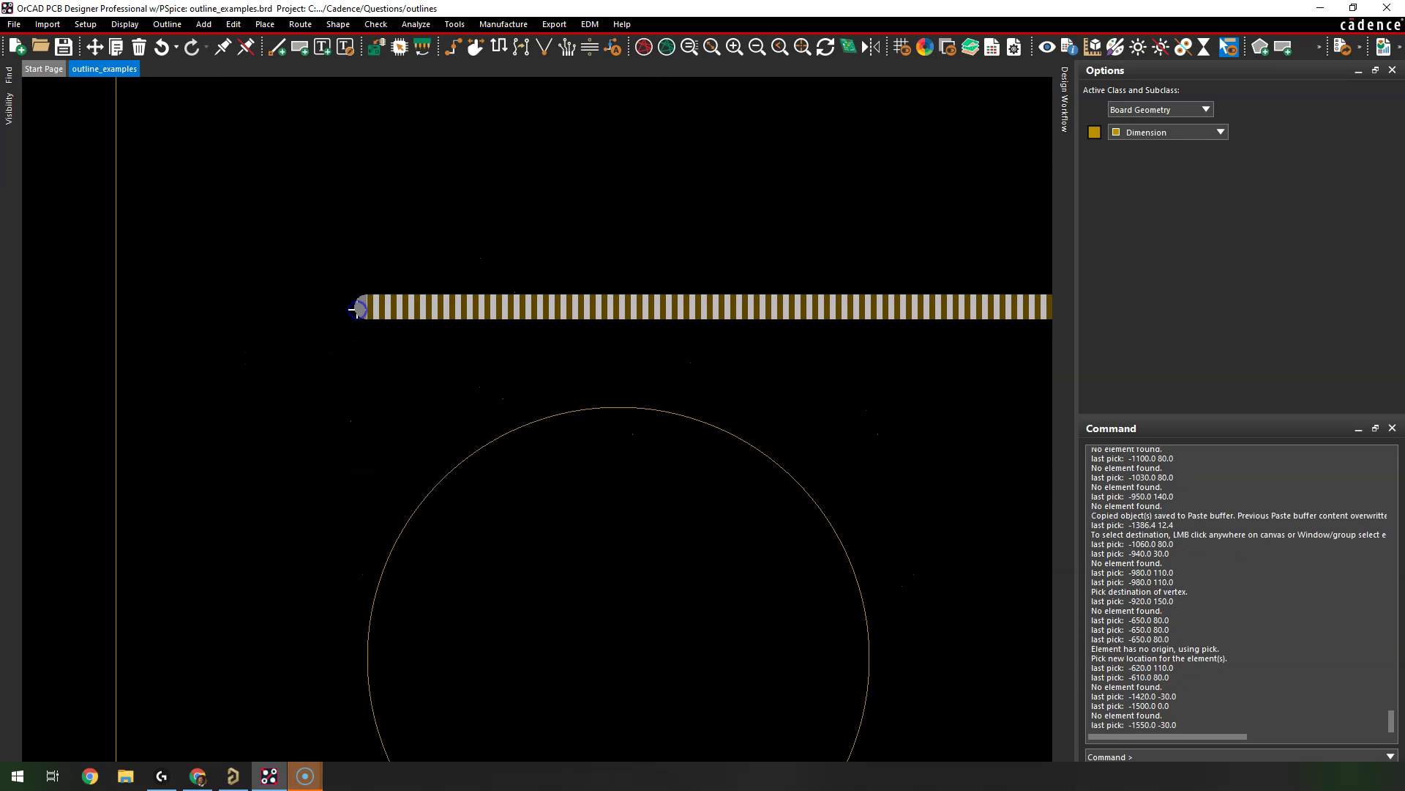
right_click(357, 309)
left_click(399, 385)
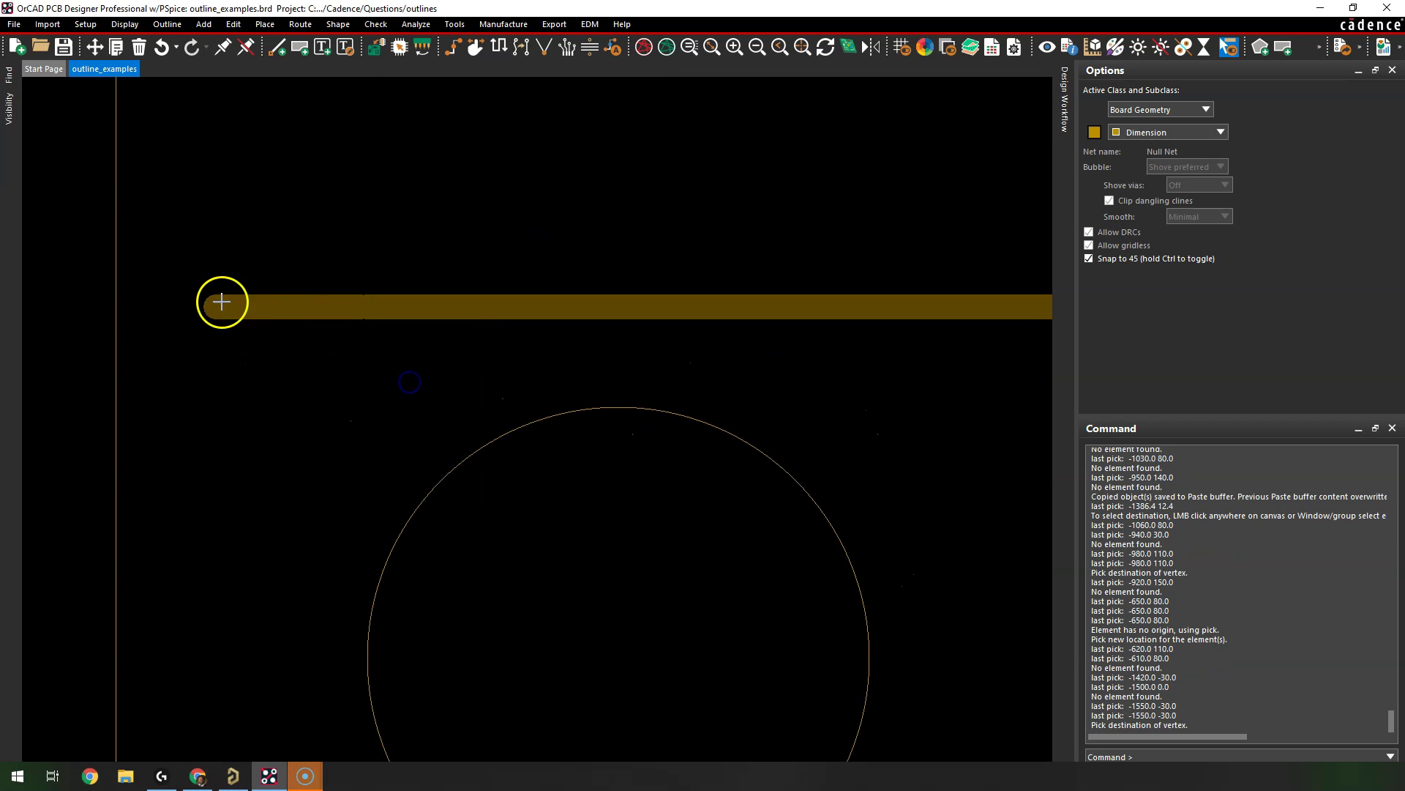
left_click(129, 308)
right_click(224, 291)
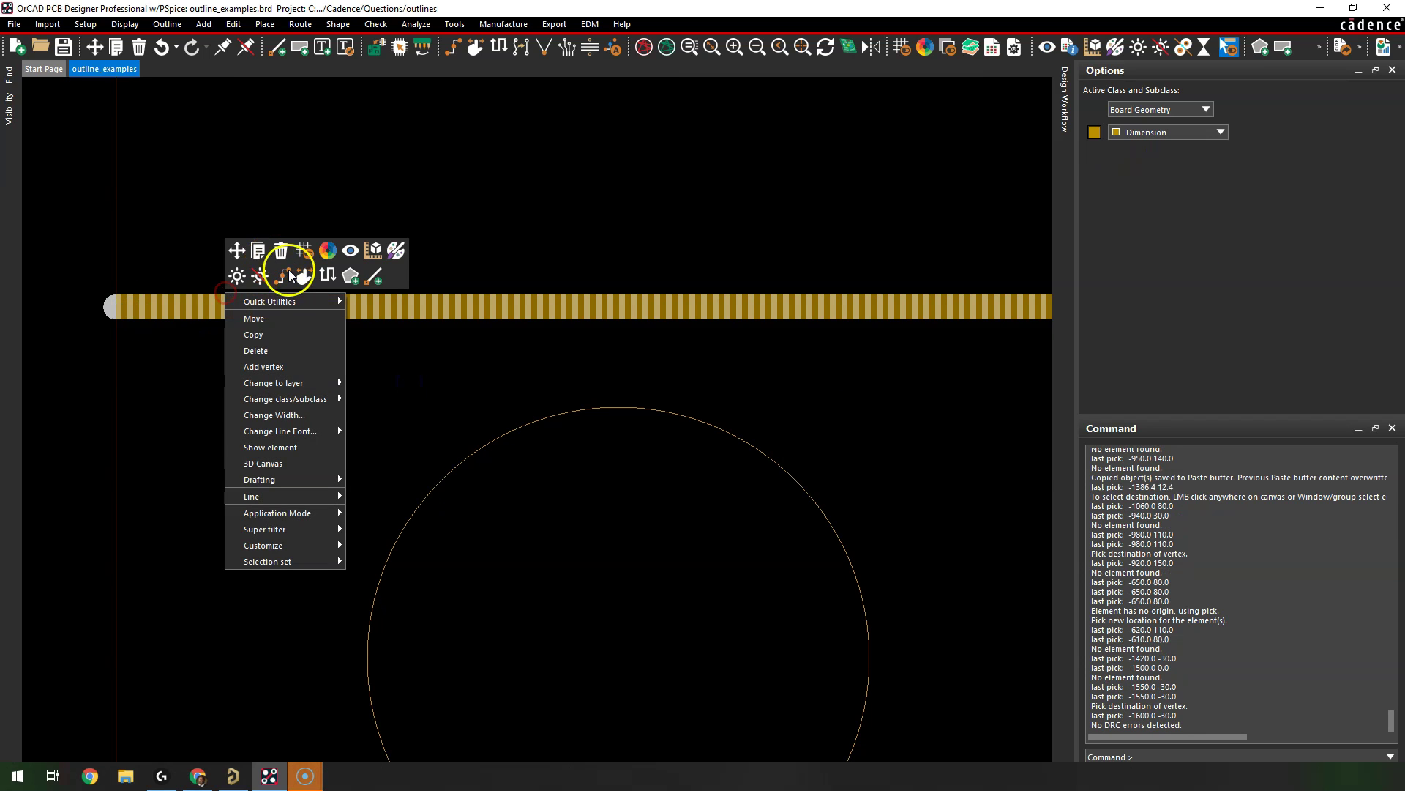
left_click(281, 315)
left_click(558, 212)
scroll(558, 212, "down", 5)
Step: Delete the stray diagonal segment at the slot's right end
scroll(558, 209, "up", 3)
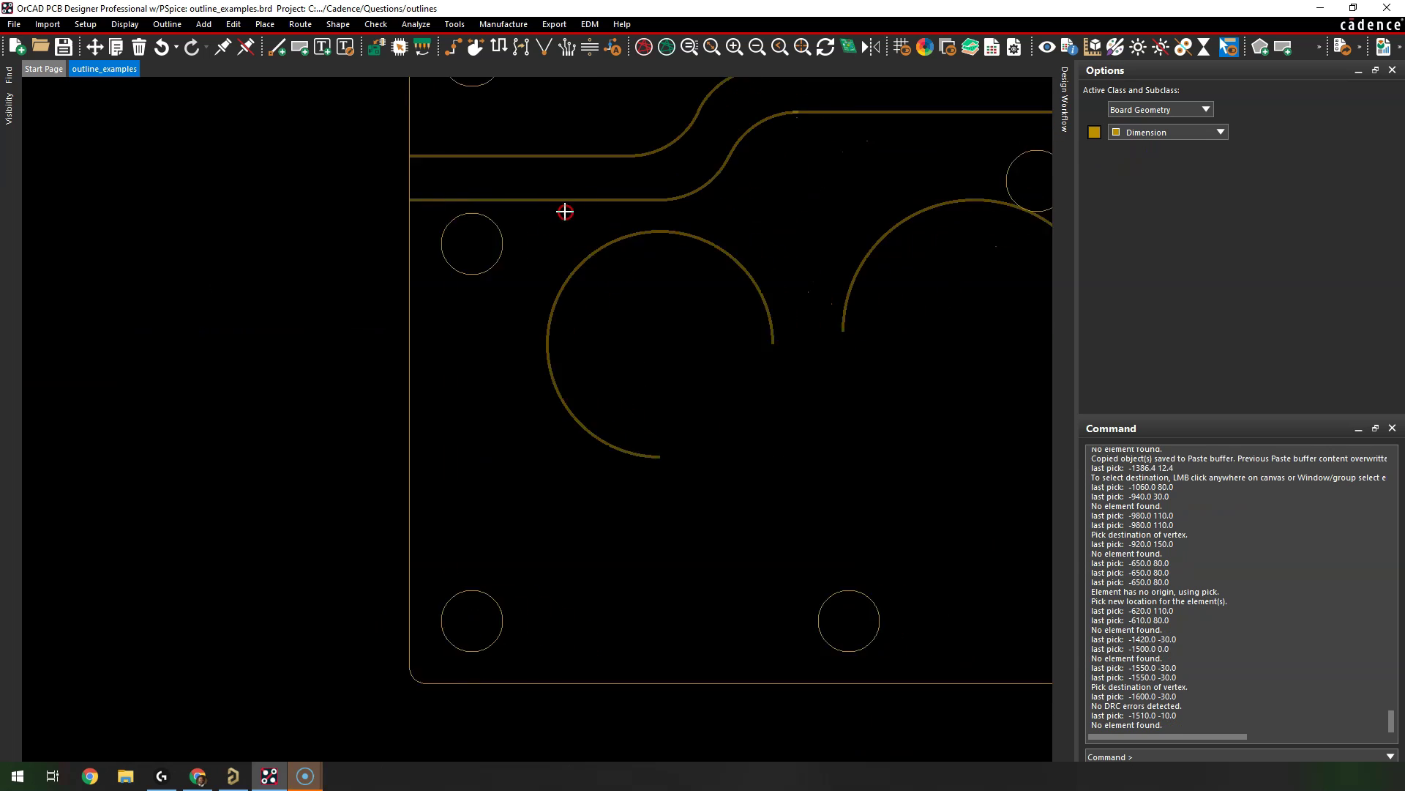
scroll(562, 203, "down", 3)
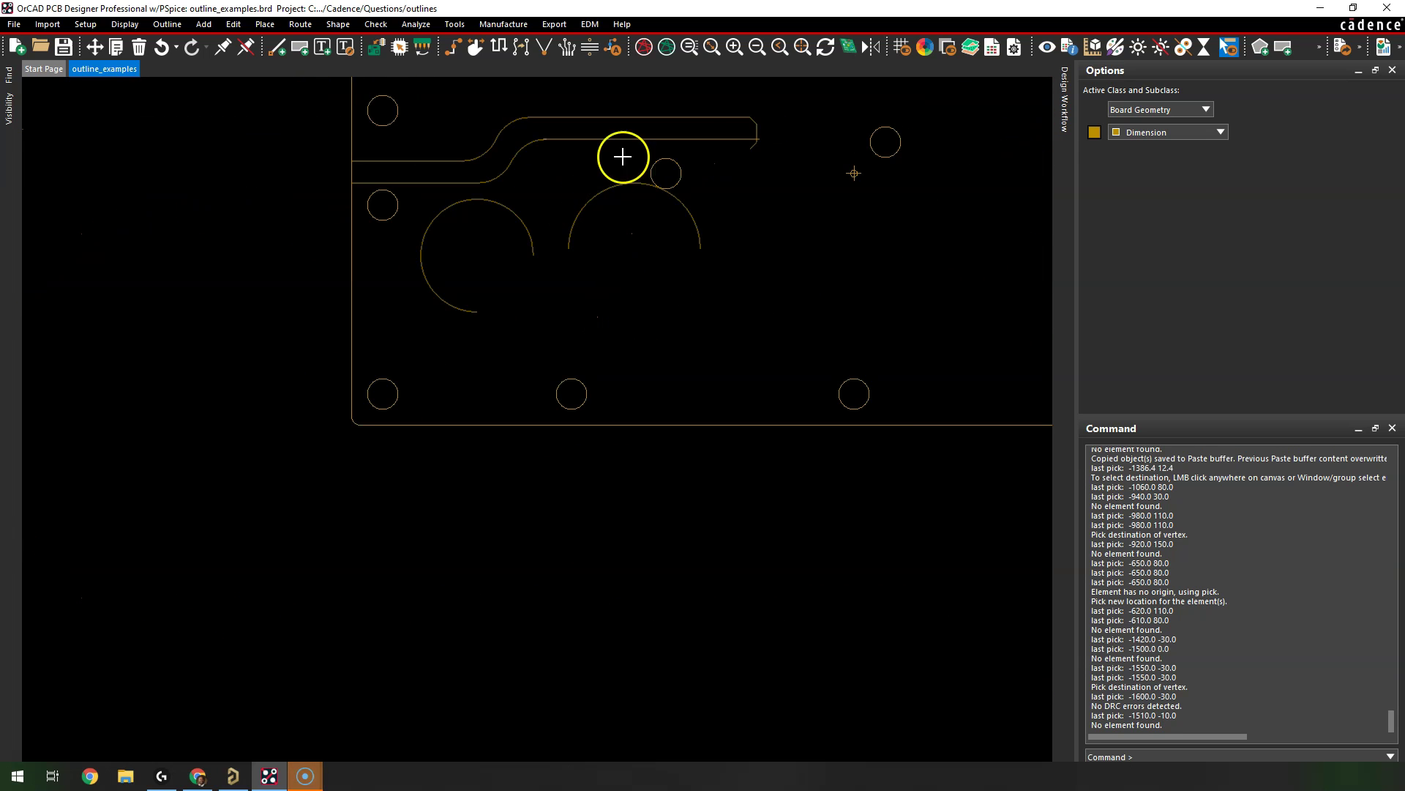
scroll(787, 144, "up", 5)
scroll(575, 150, "down", 3)
scroll(480, 249, "up", 6)
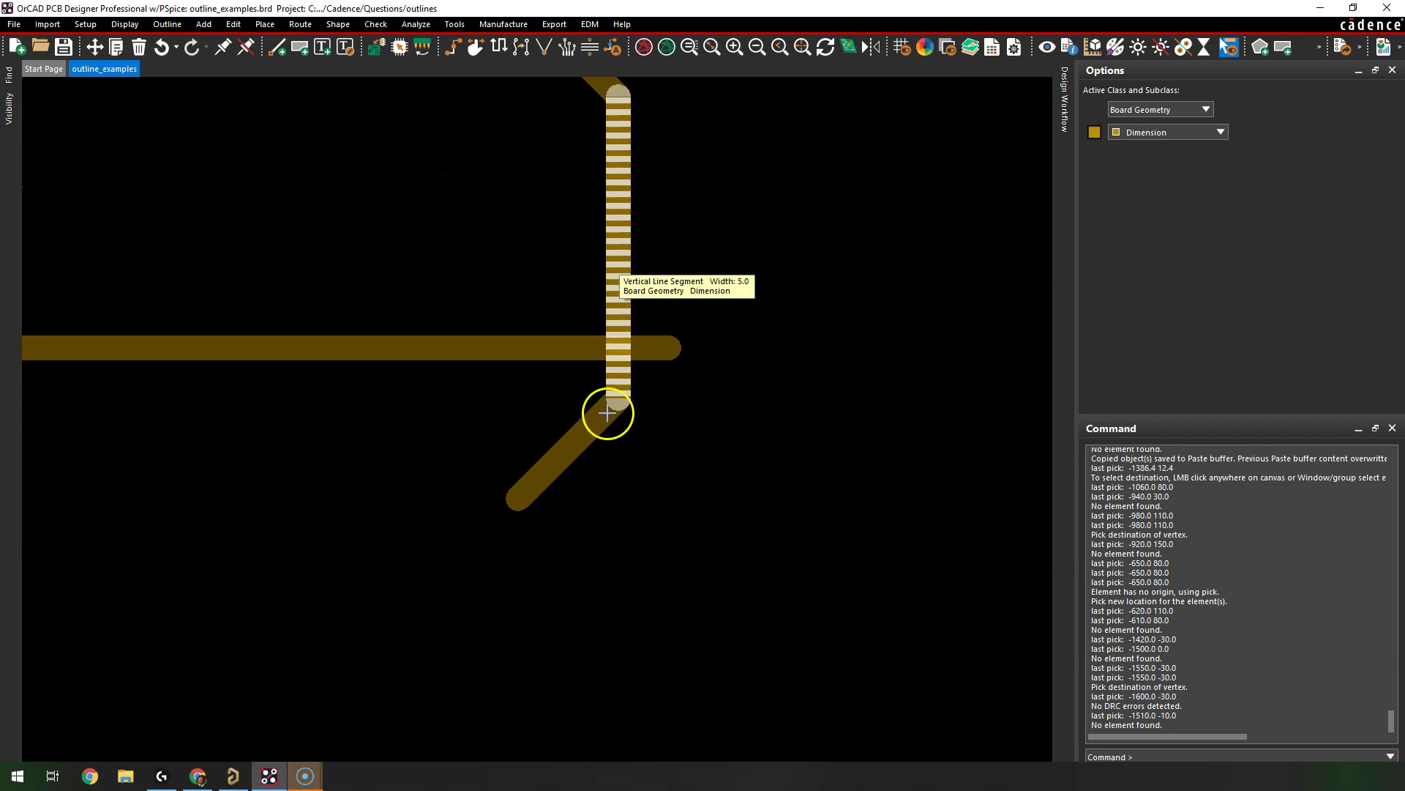
right_click(593, 428)
left_click(714, 507)
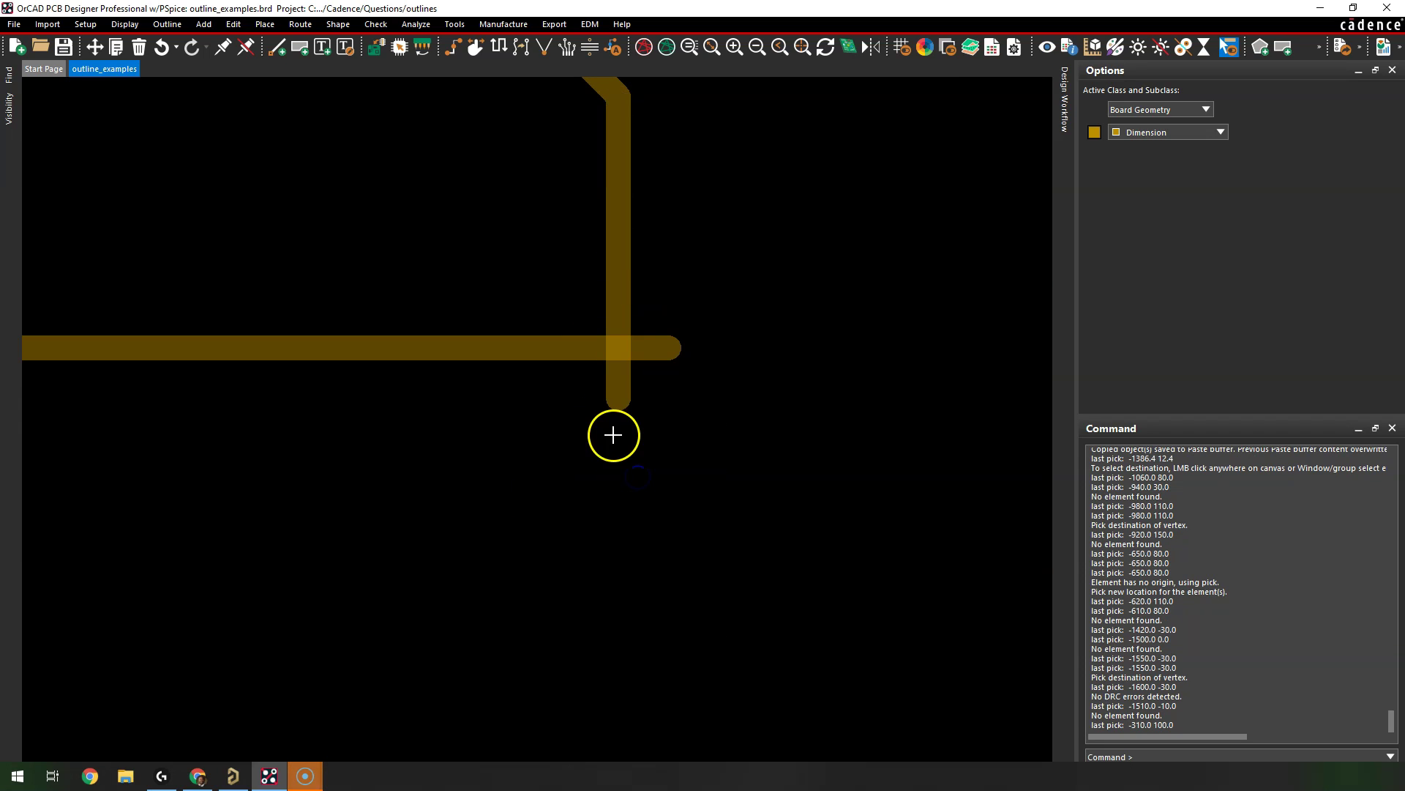
Step: Move the lower edge's end vertex and the vertical edge's bottom vertex to meet at -310, 110
scroll(678, 351, "up", 1)
scroll(679, 353, "down", 2)
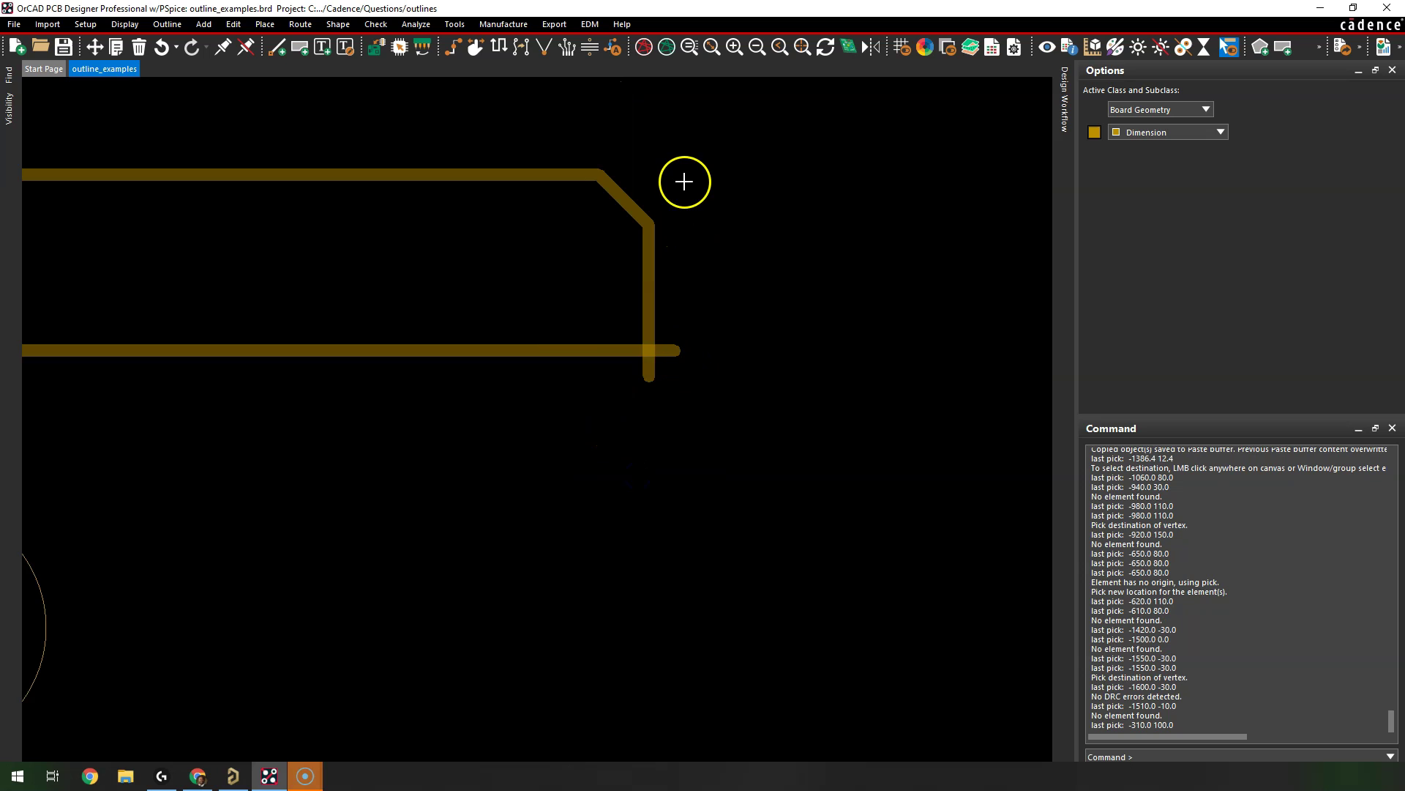
scroll(684, 181, "up", 1)
left_click(666, 529)
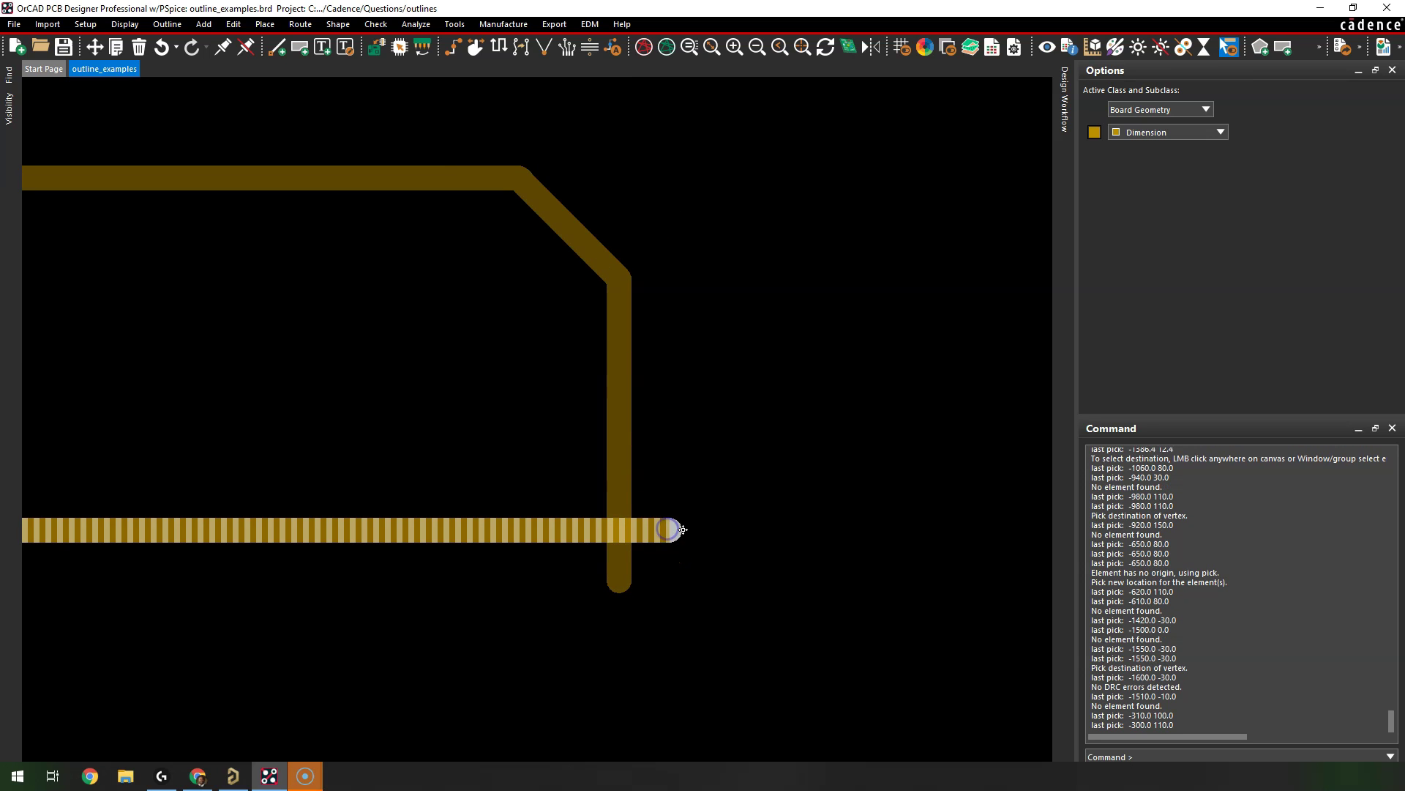
right_click(676, 529)
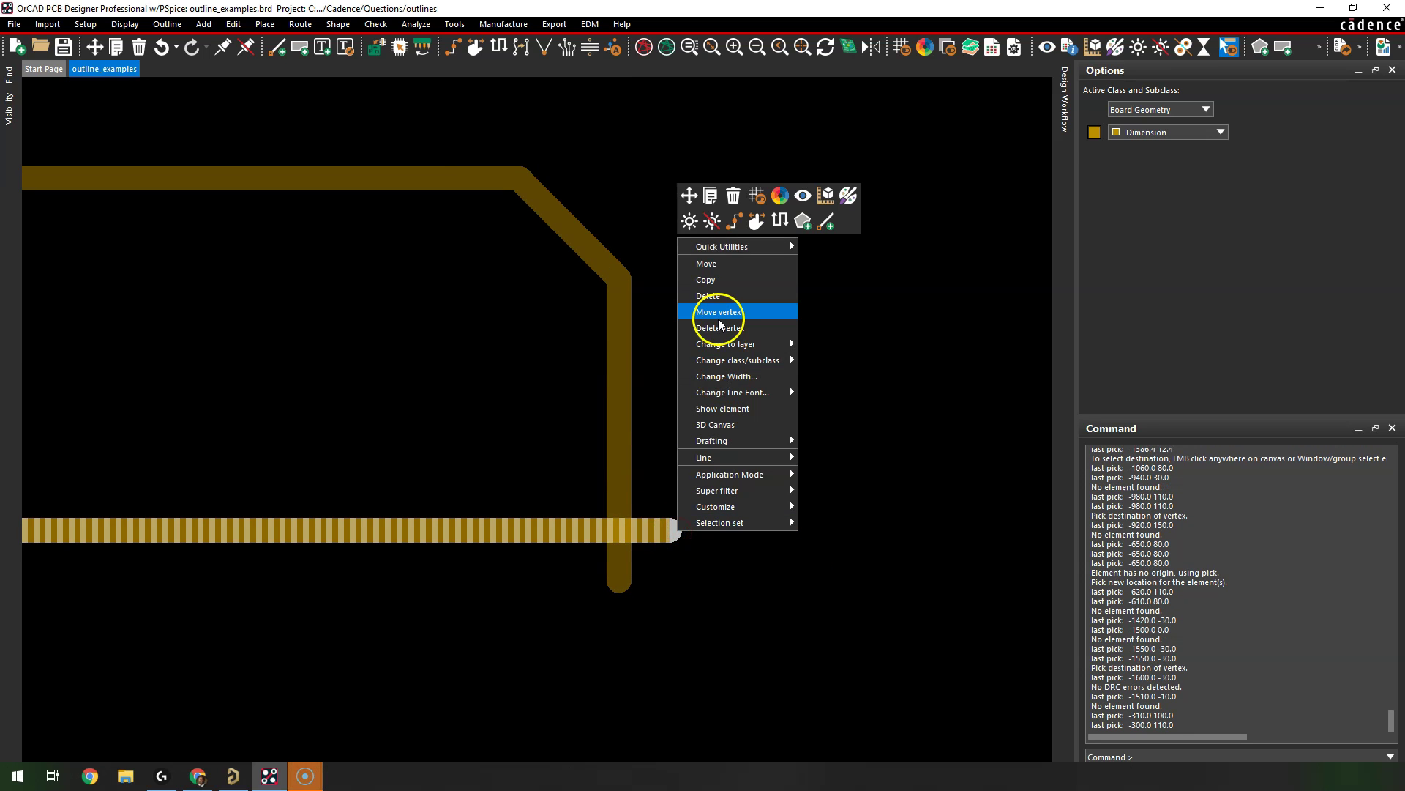
left_click(709, 314)
left_click(612, 532)
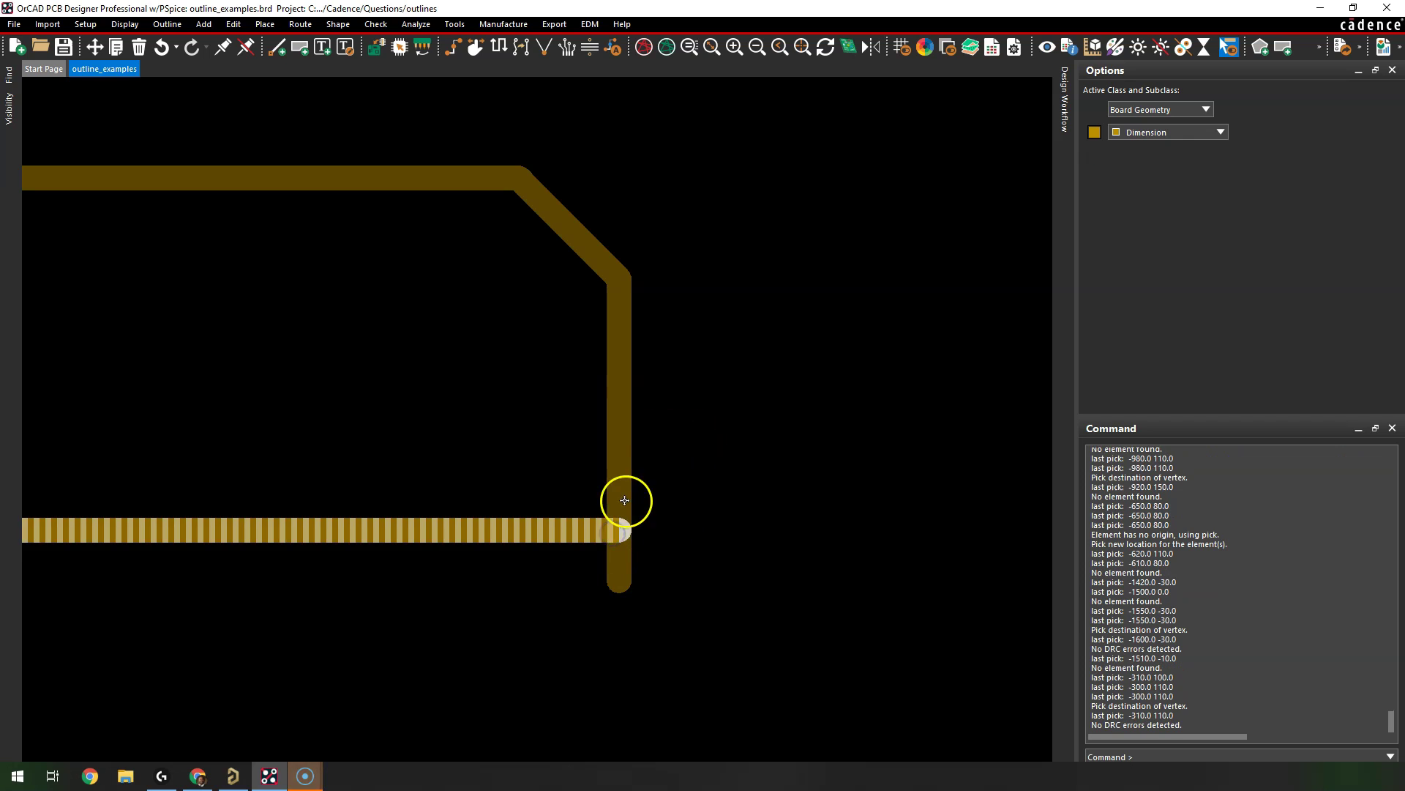
right_click(619, 578)
left_click(661, 356)
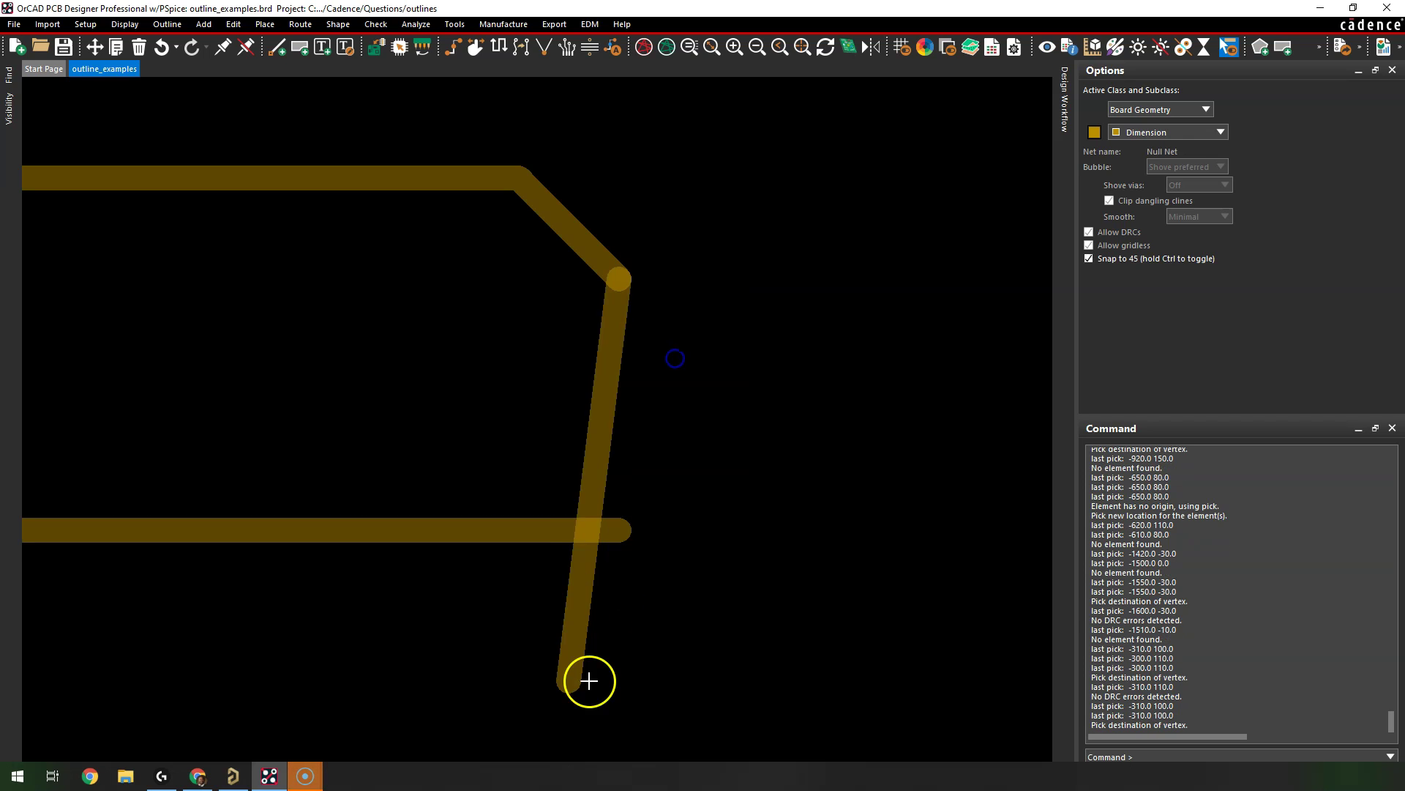
left_click(621, 524)
scroll(690, 499, "down", 5)
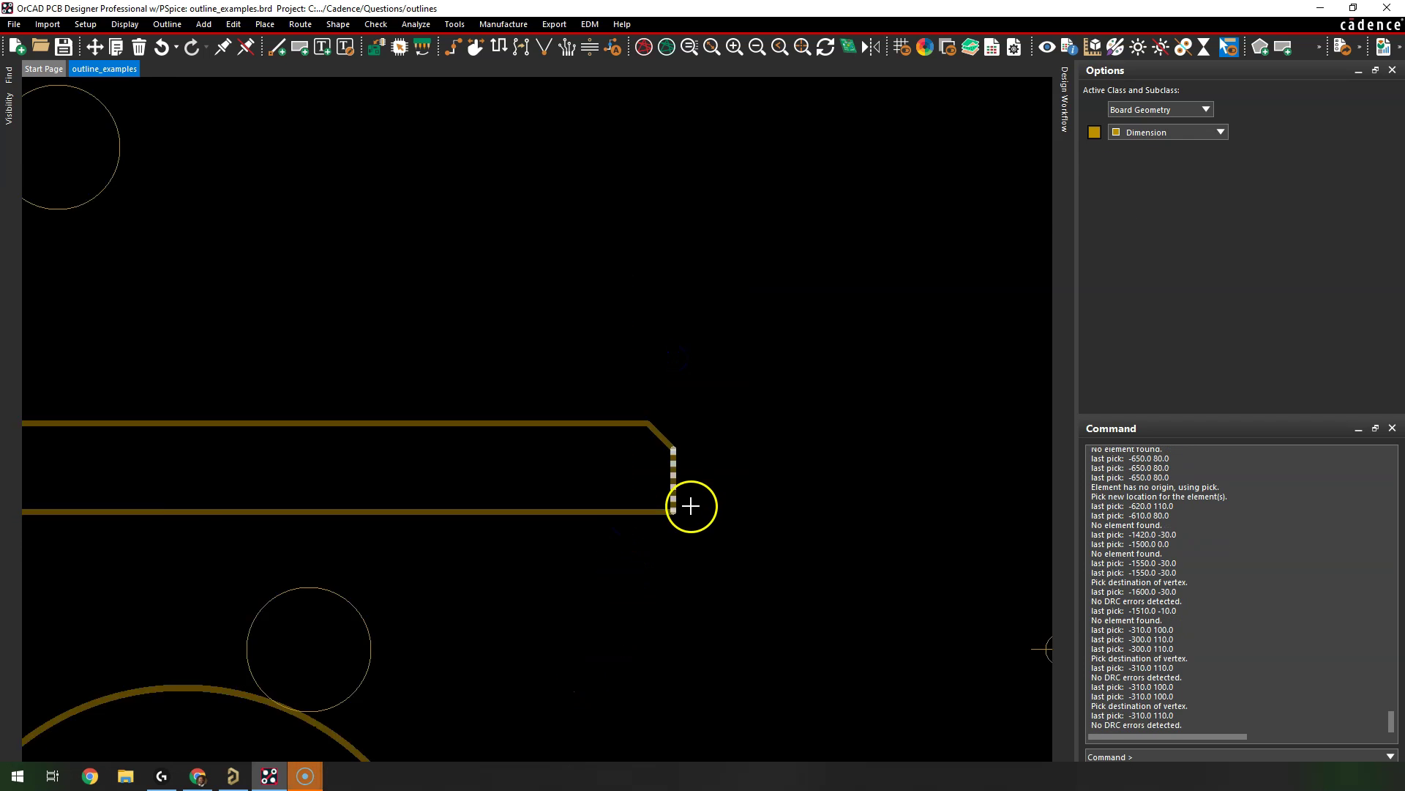
Step: Delete the large right arc below the slot
right_click(724, 583)
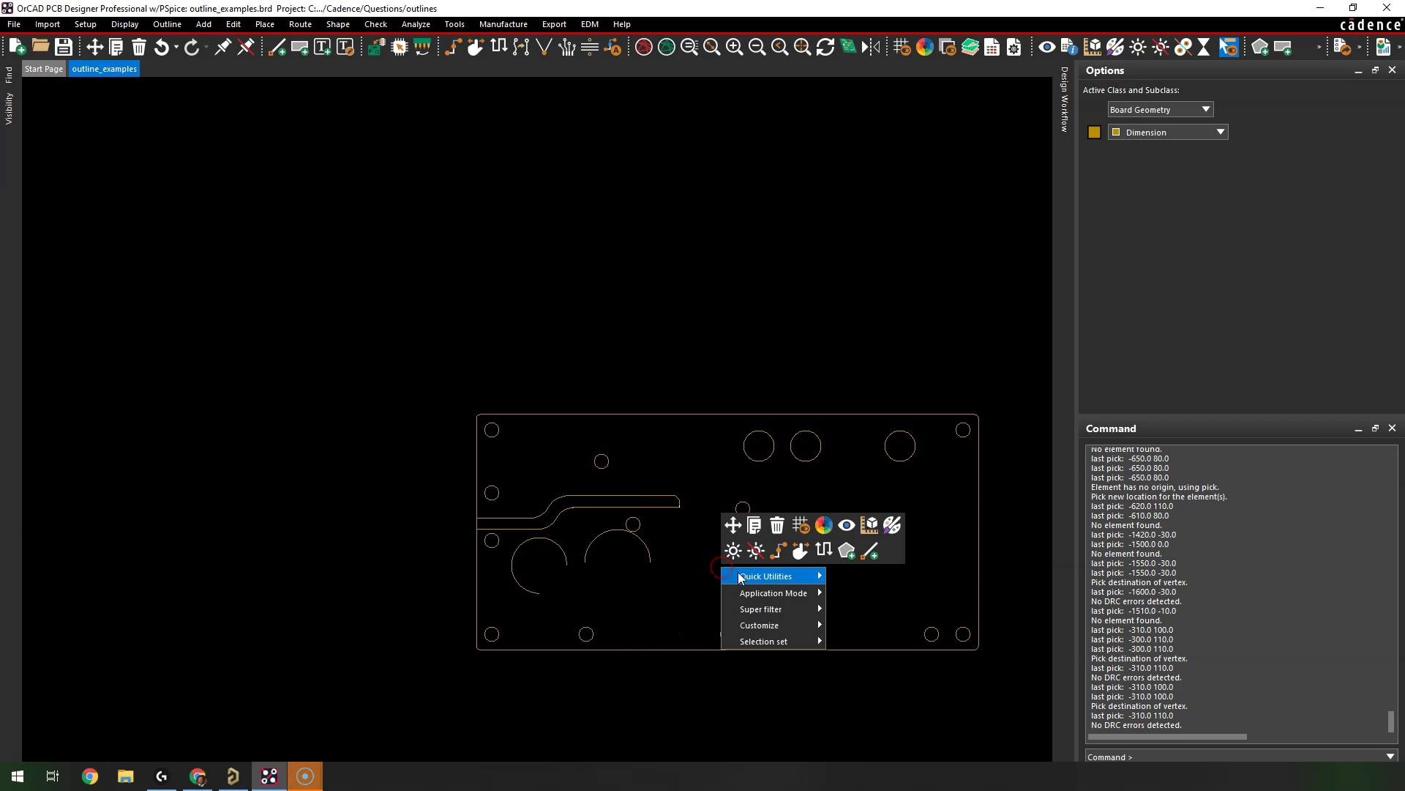
left_click(700, 576)
scroll(651, 579, "up", 5)
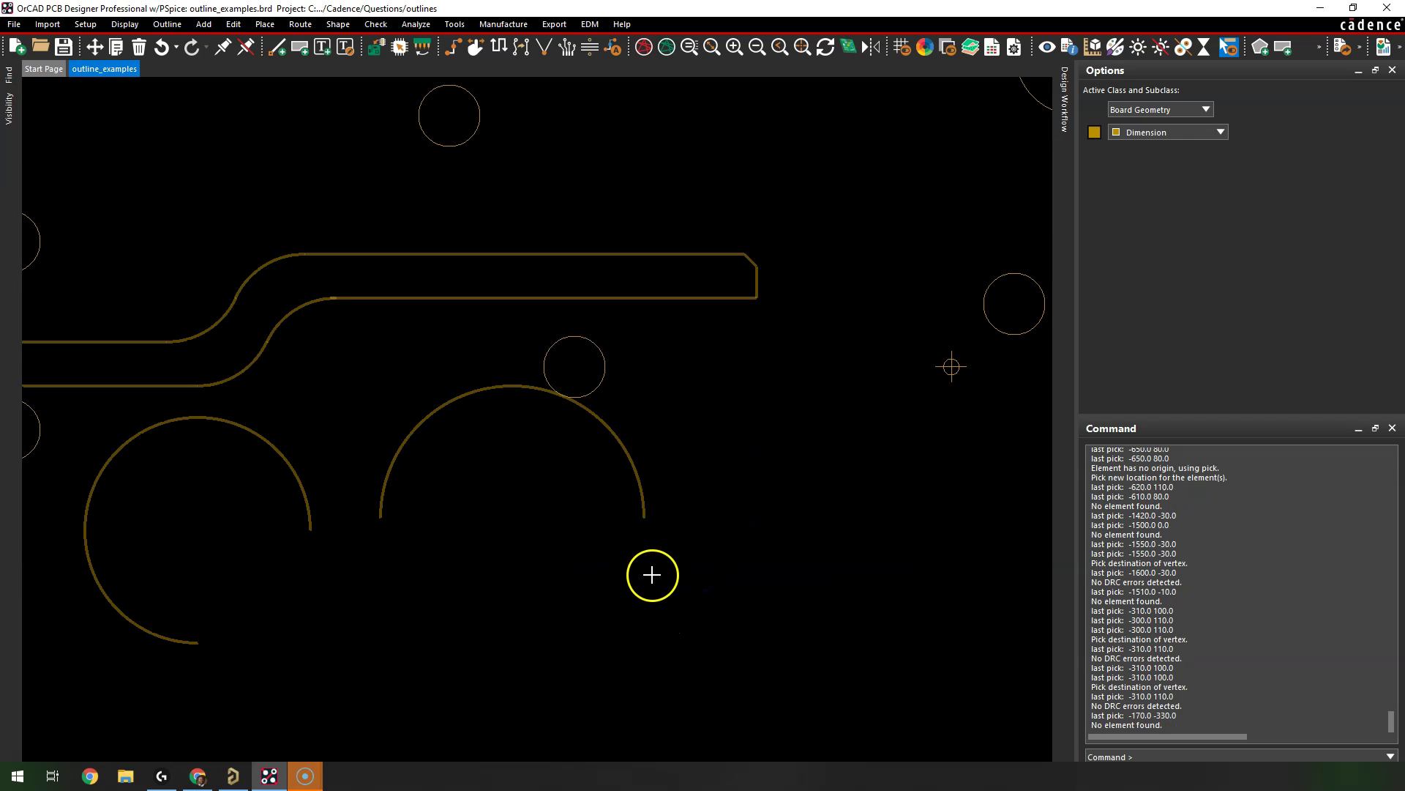
right_click(628, 458)
left_click(660, 515)
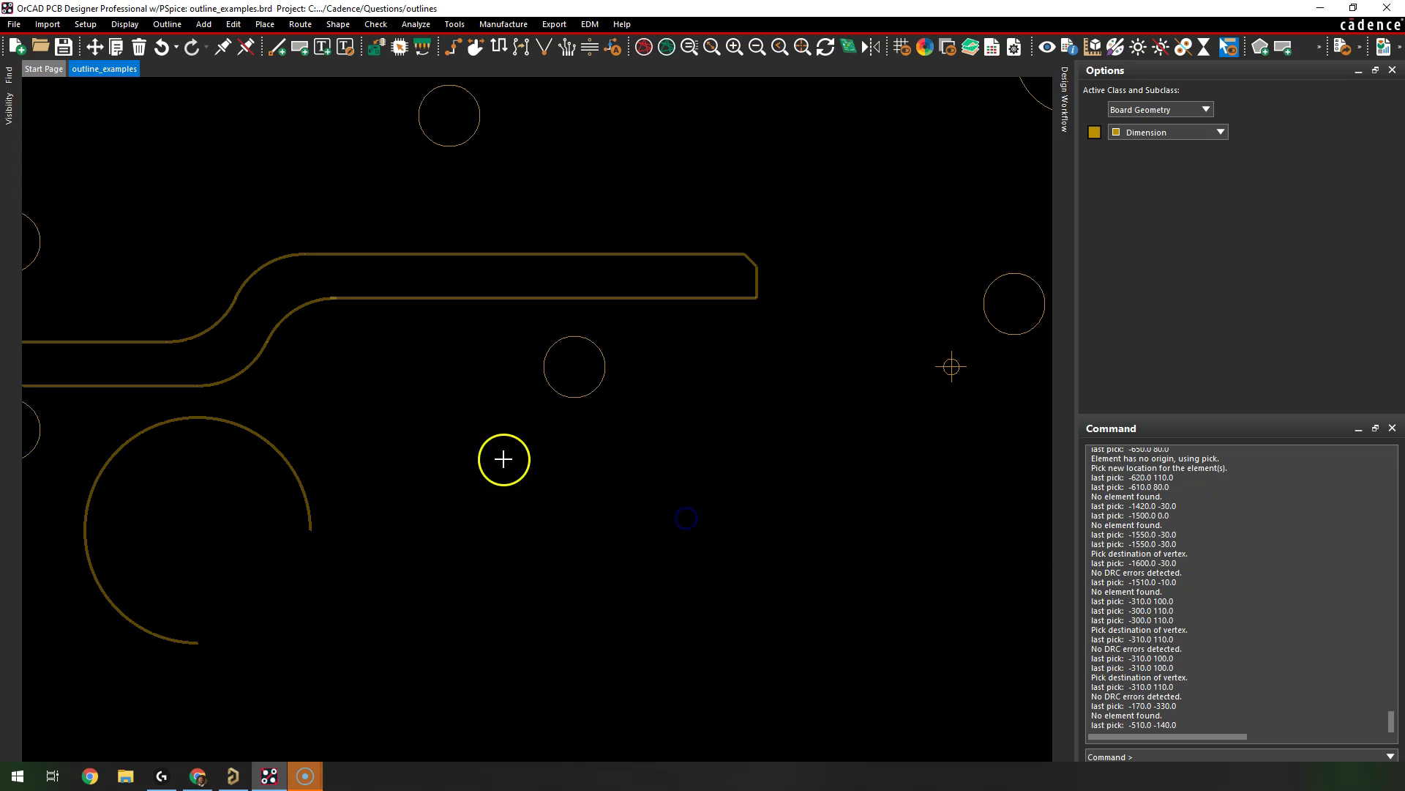
left_click(502, 458)
Step: Delete the large left arc with the Delete command, then end the command
right_click(454, 356)
left_click(414, 349)
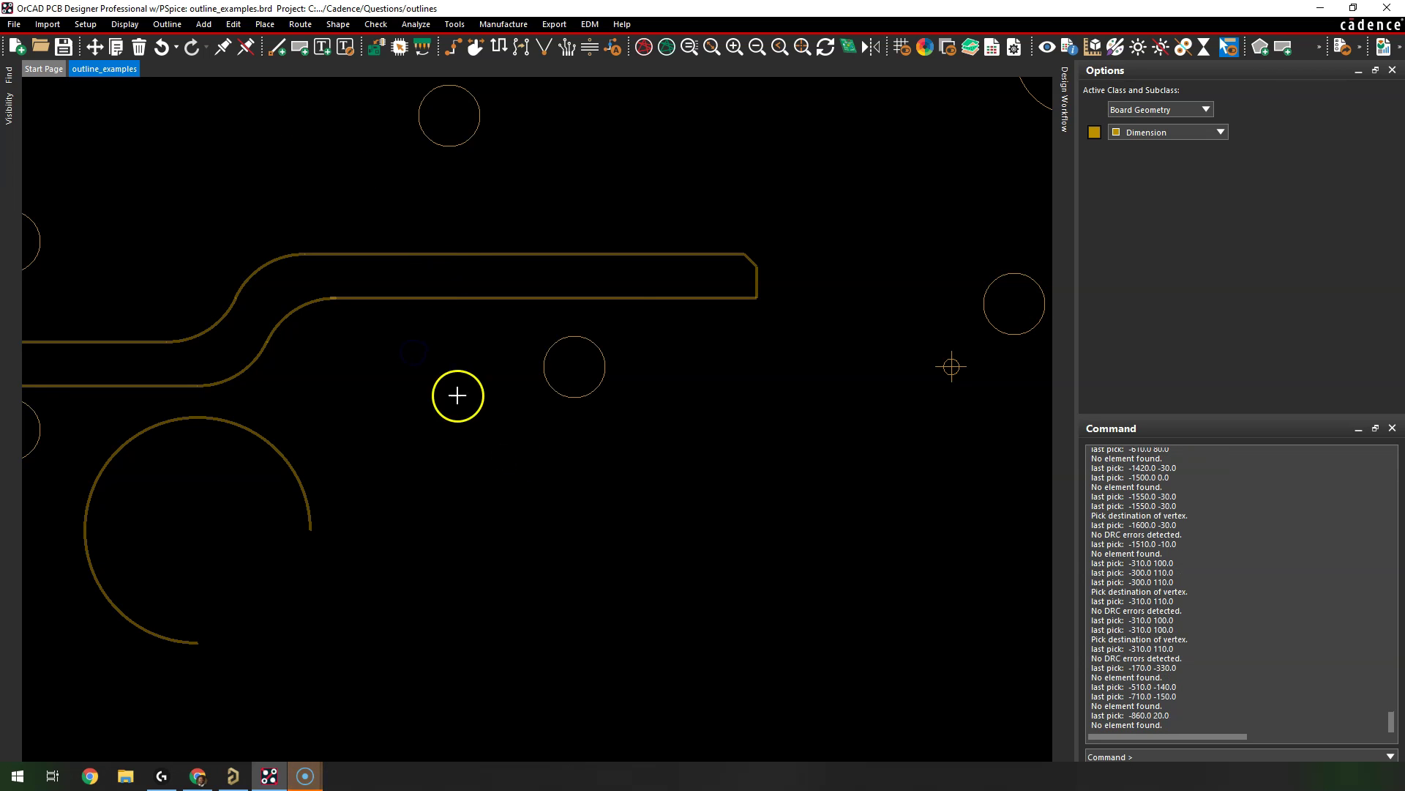
right_click(458, 395)
left_click(513, 350)
left_click(301, 468)
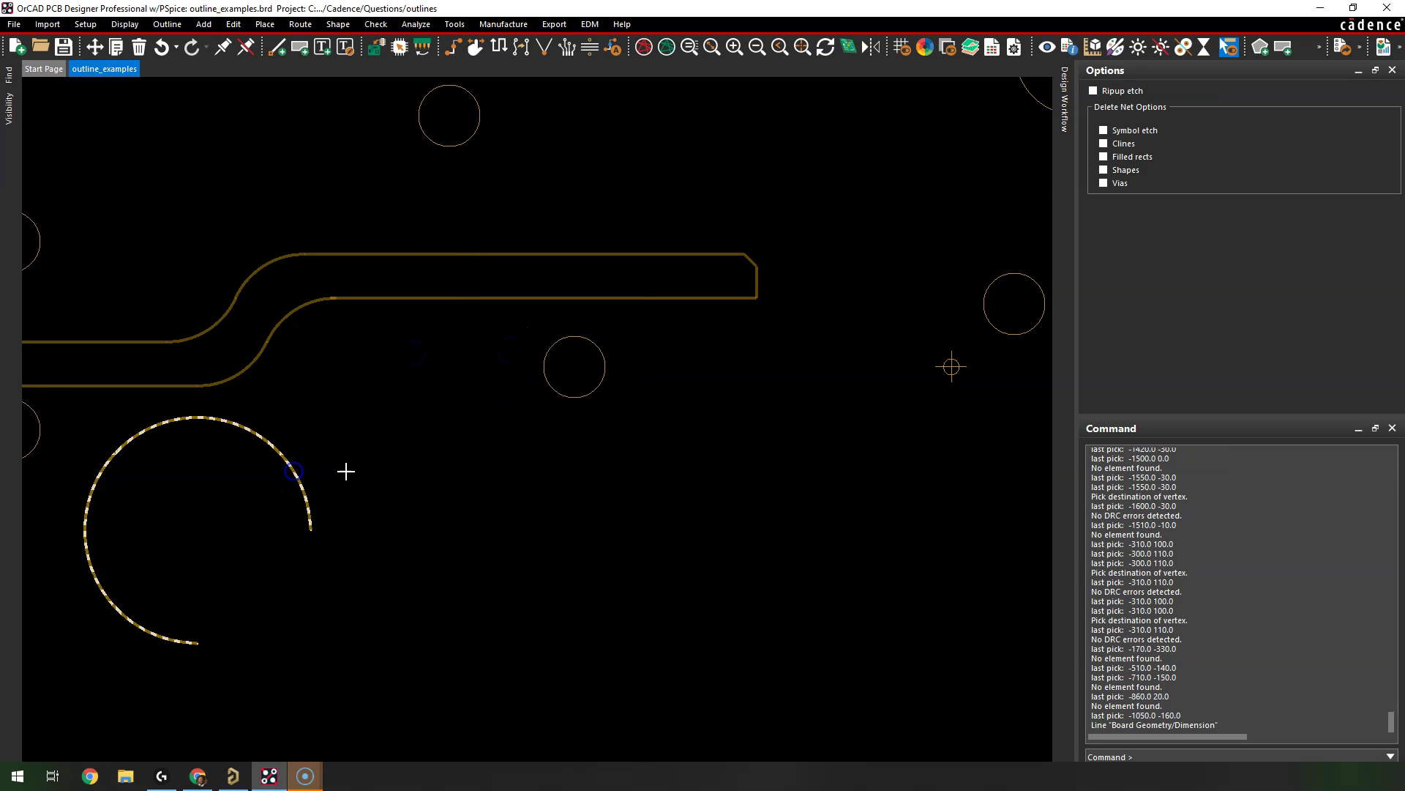
left_click(427, 490)
scroll(616, 543, "down", 4)
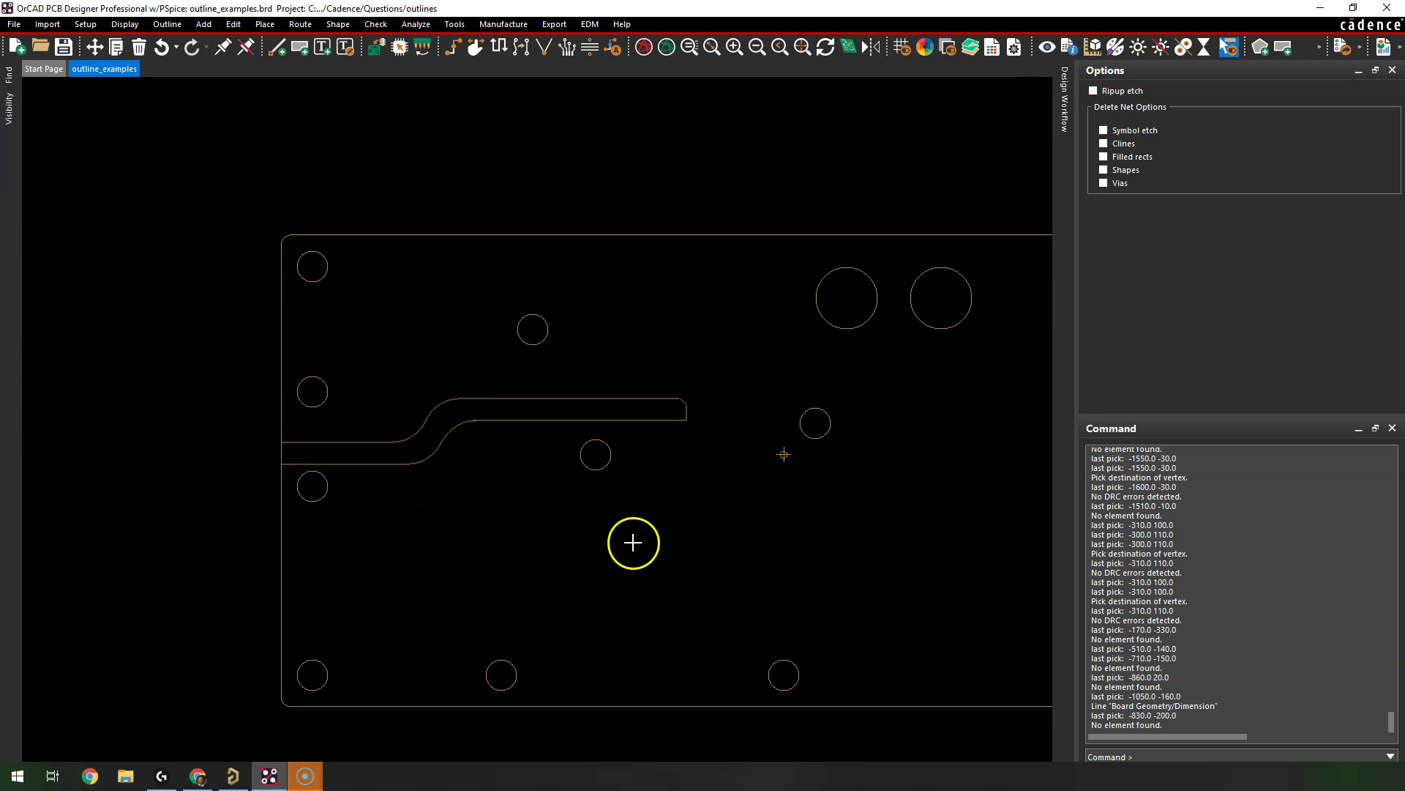
right_click(799, 534)
key("Escape")
Step: Return to idle on empty canvas and save the board with outline, cutouts and slot as outline_examples.brd
left_click(776, 533)
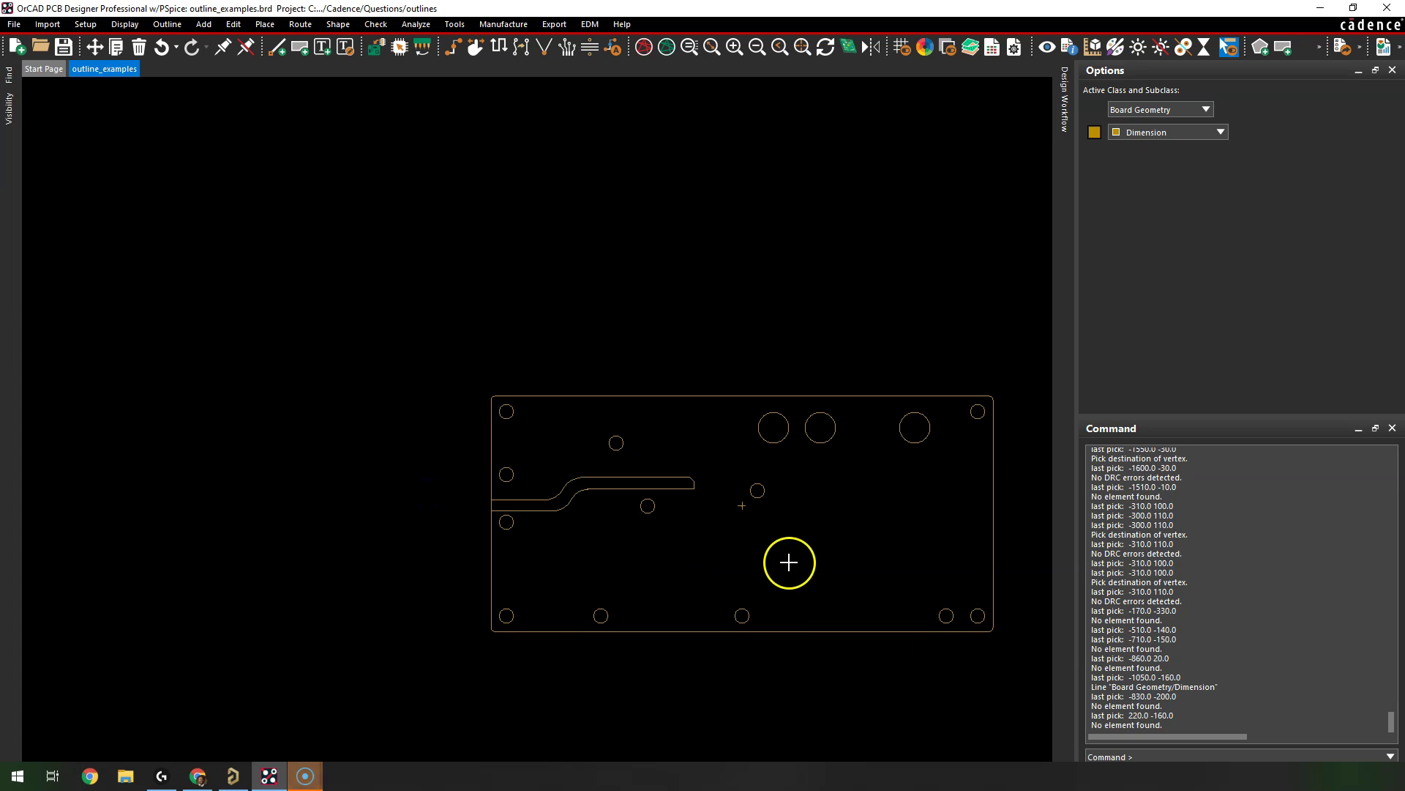
scroll(747, 513, "up", 2)
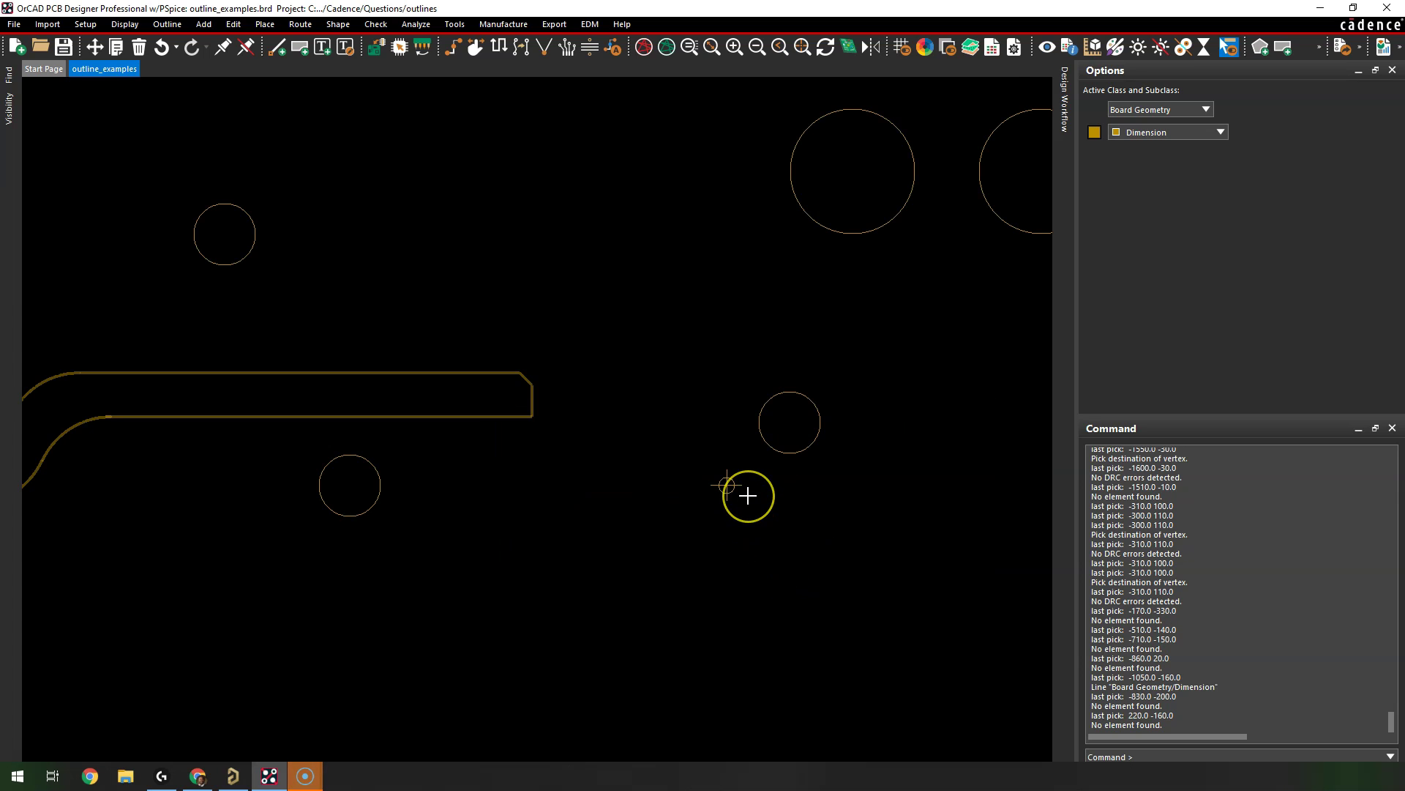
left_click(731, 451)
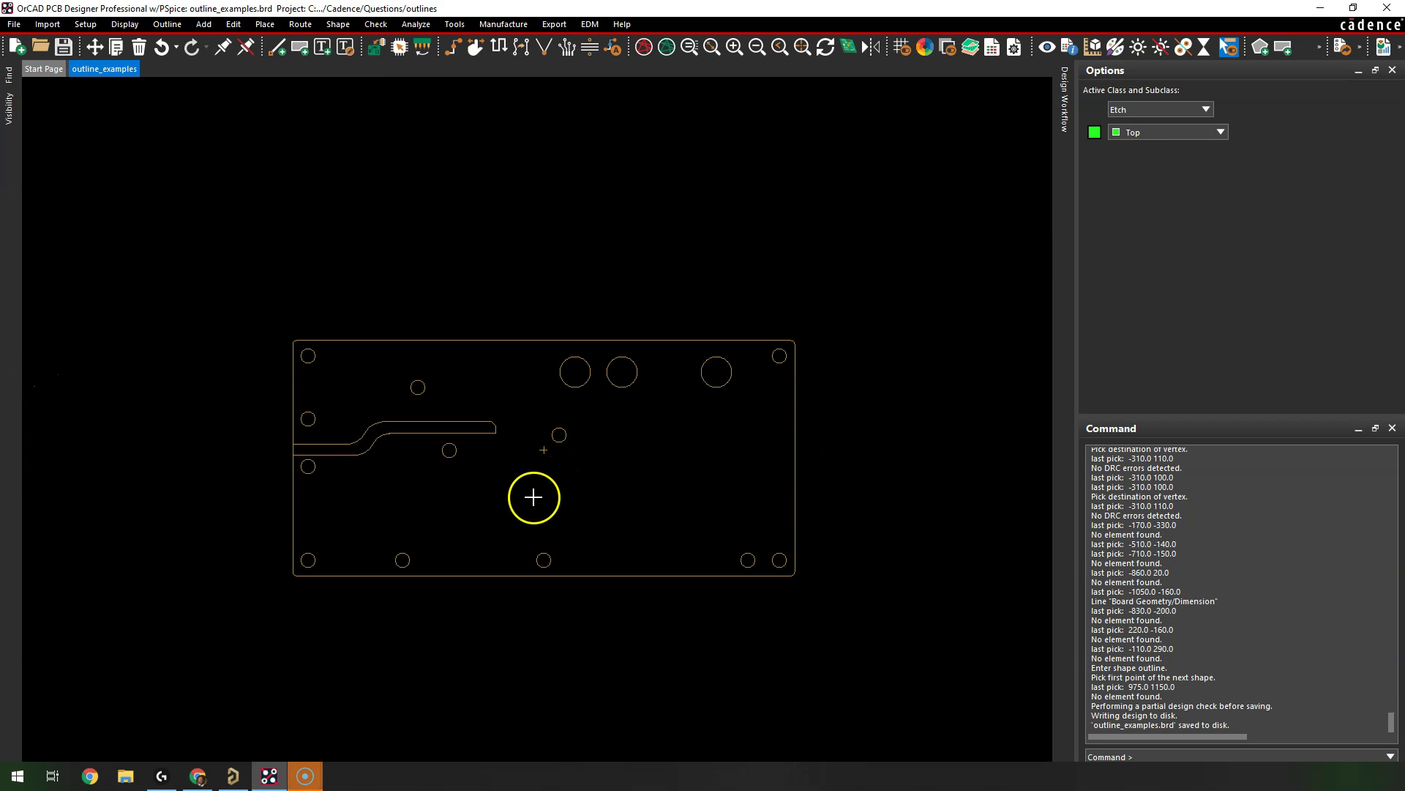